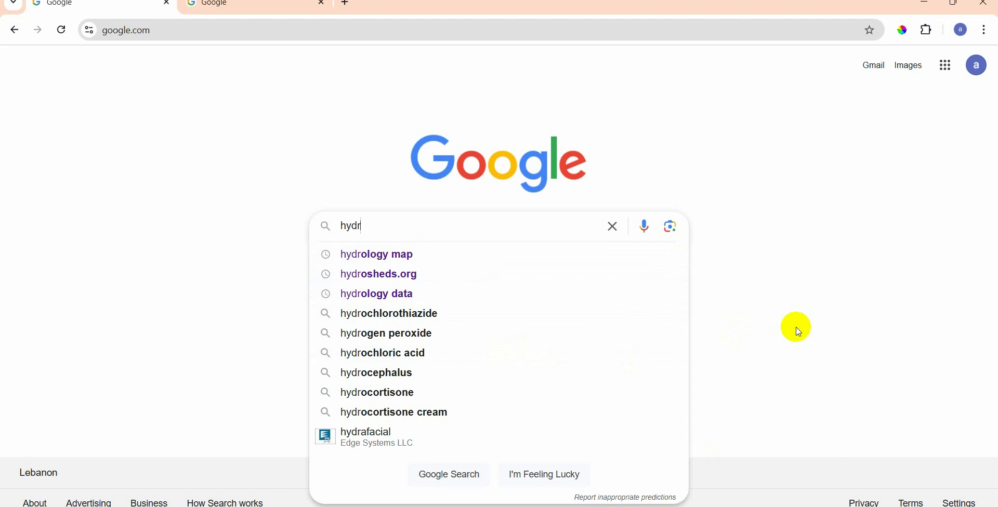
Search the web for hydrosheds.org and open the HydroSHEDS website.
{"action": "type", "text": "oshed"}
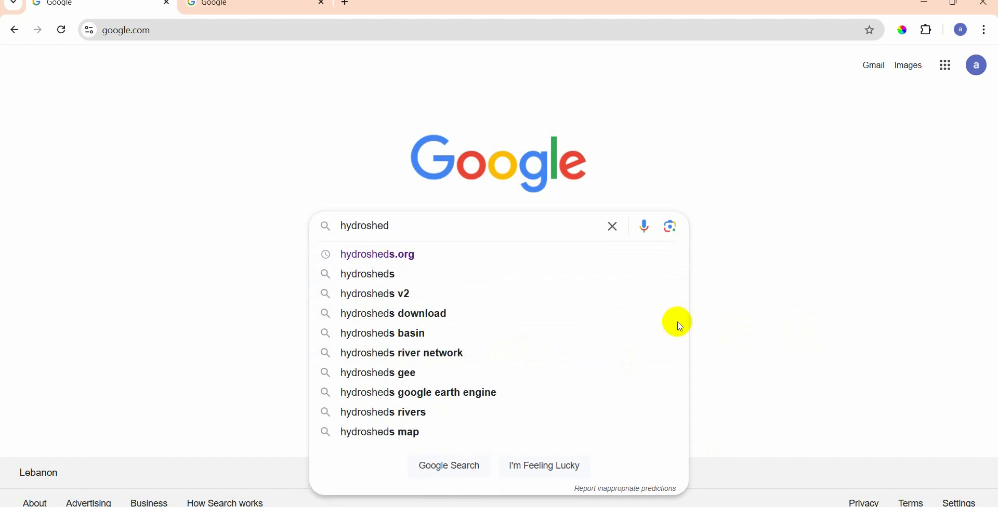
{"action": "left_click", "coordinate": [415, 260]}
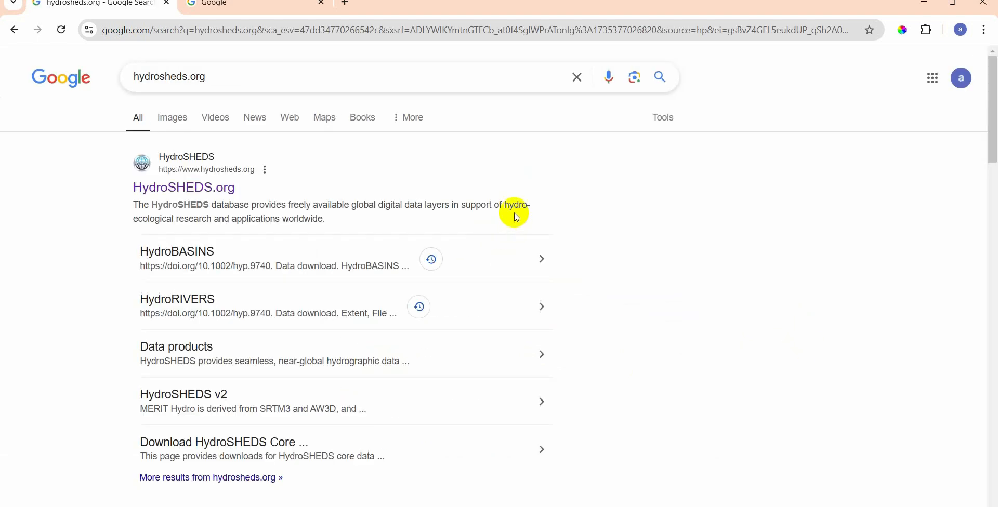
{"action": "scroll", "coordinate": [286, 207], "scroll_direction": "down", "scroll_amount": 7}
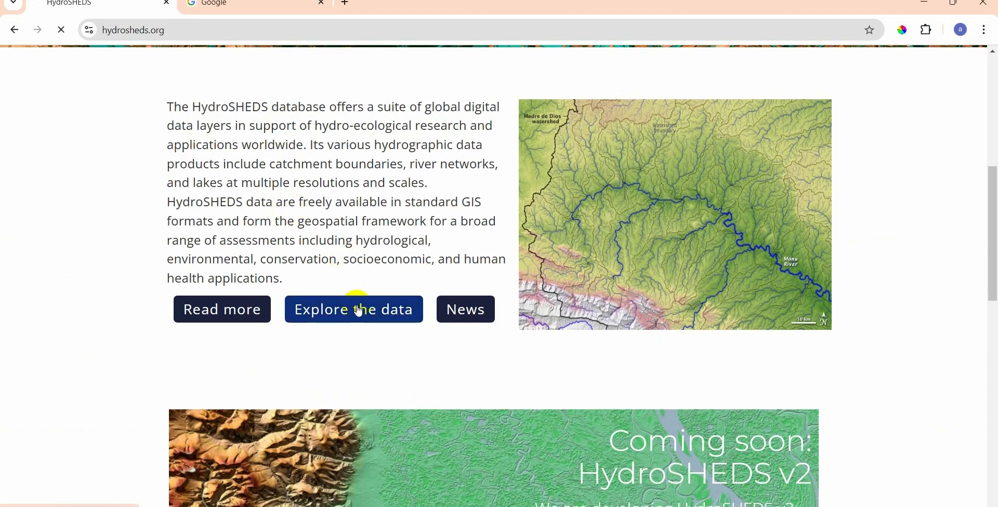
Open the HydroBASINS page from the HydroSHEDS data products and go to its data download section.
{"action": "left_click", "coordinate": [359, 311]}
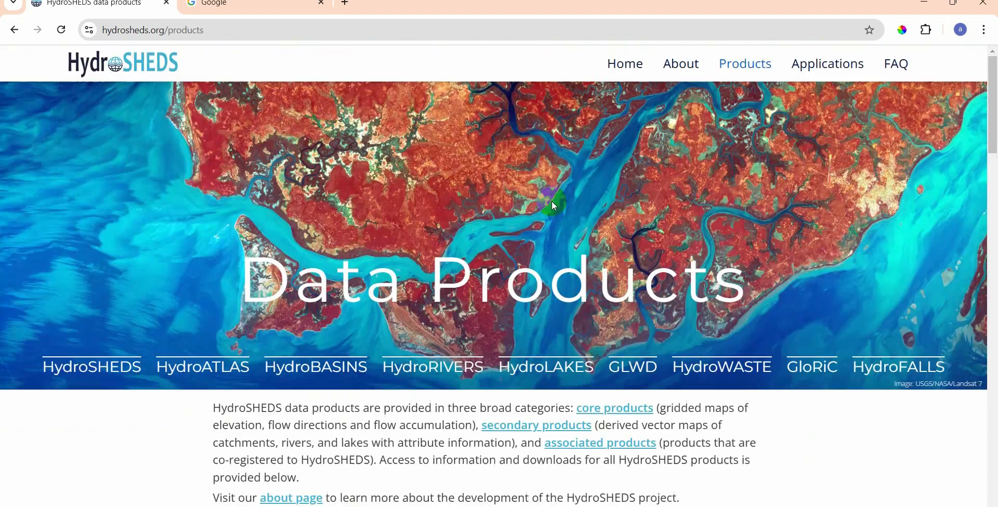
{"action": "left_click", "coordinate": [311, 368]}
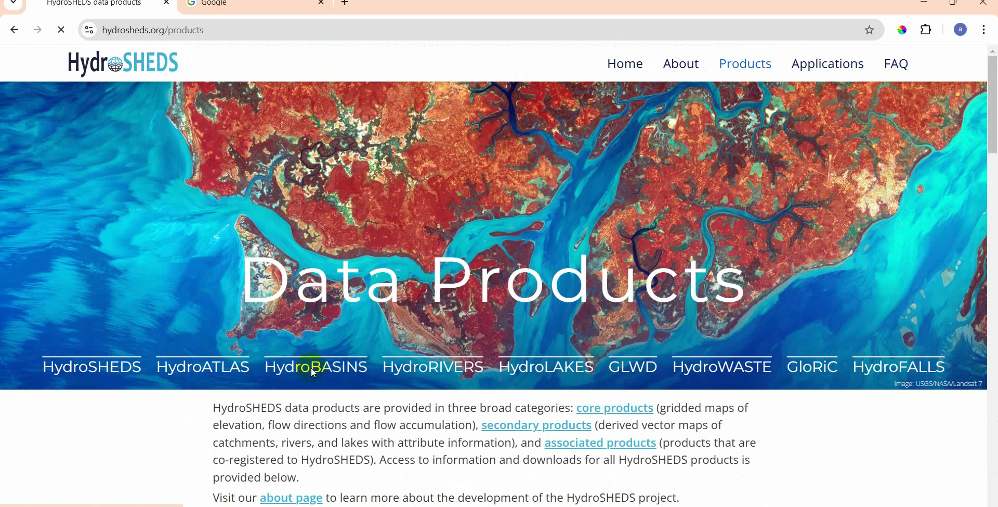
{"action": "scroll", "coordinate": [770, 326], "scroll_direction": "down", "scroll_amount": 20}
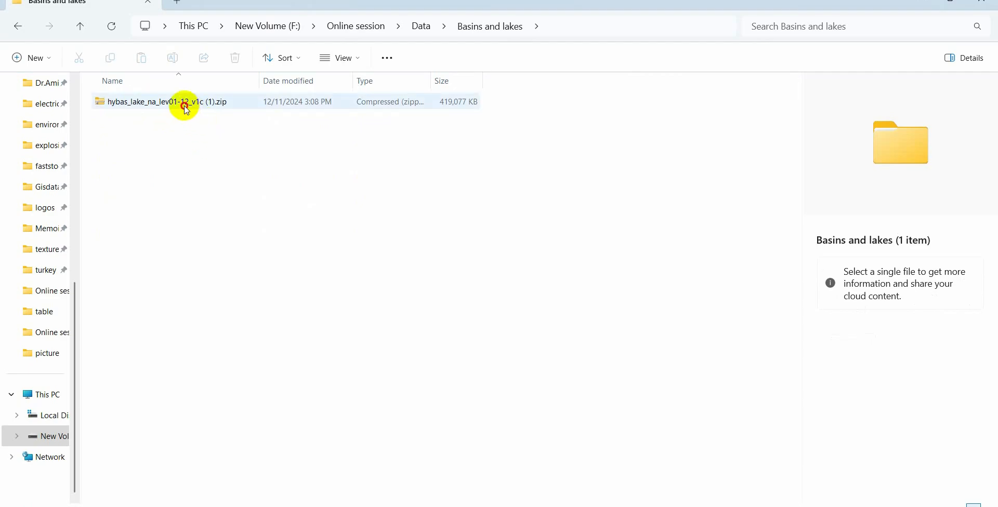
Extract the hybas_lake_na_lev01-12_v1c (1).zip archive into its own subfolder of the Basins and lakes folder.
{"action": "left_click", "coordinate": [186, 103]}
{"action": "right_click", "coordinate": [187, 104]}
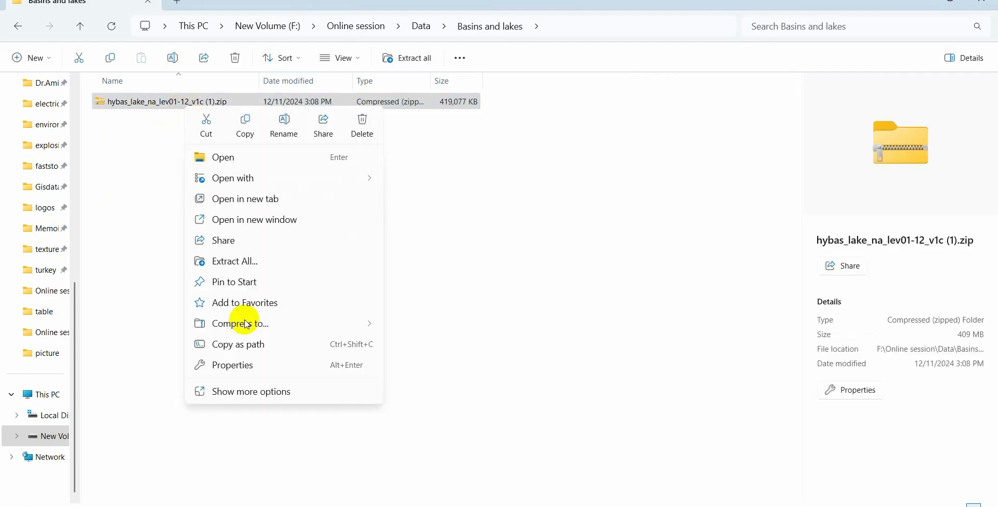
{"action": "left_click", "coordinate": [255, 398]}
{"action": "left_click", "coordinate": [245, 223]}
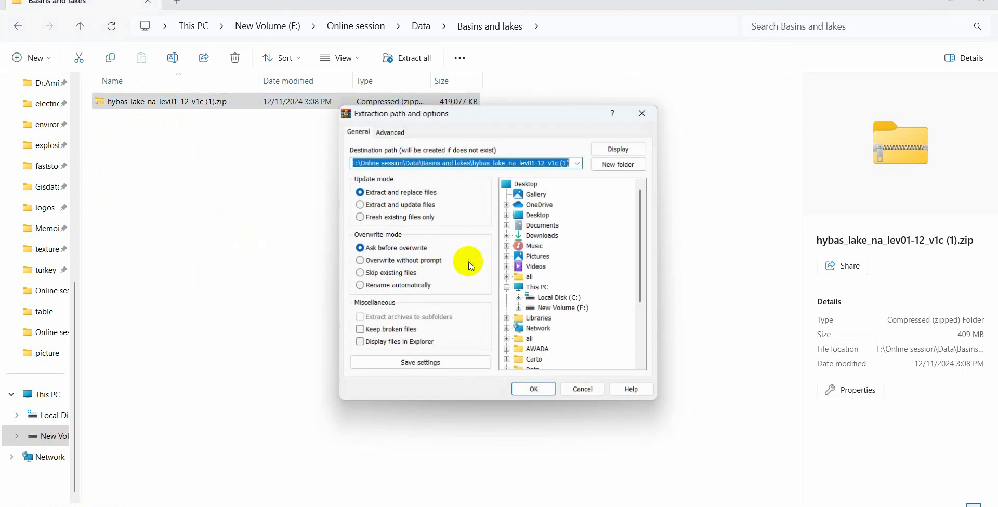
{"action": "left_click", "coordinate": [531, 389]}
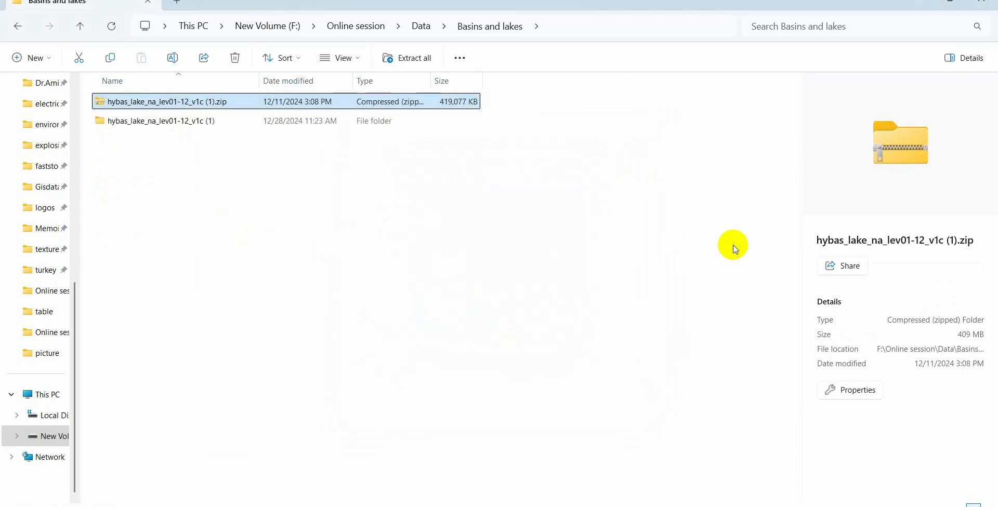
Switch back to Chrome and open the HydroRIVERS product page, going down to its data download section.
{"action": "left_click", "coordinate": [499, 506]}
{"action": "scroll", "coordinate": [491, 330], "scroll_direction": "down", "scroll_amount": 1}
{"action": "scroll", "coordinate": [489, 330], "scroll_direction": "up", "scroll_amount": 5}
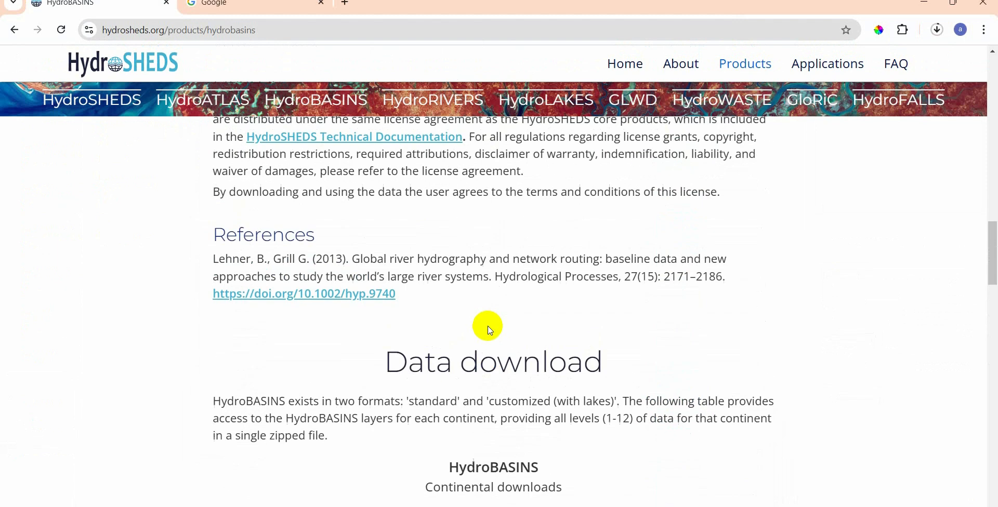
{"action": "left_click", "coordinate": [424, 103]}
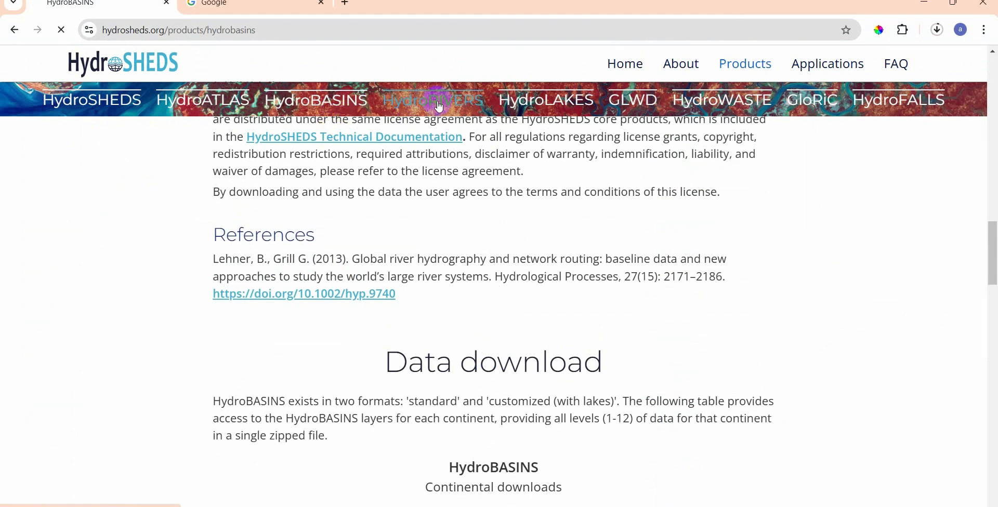
{"action": "scroll", "coordinate": [858, 273], "scroll_direction": "down", "scroll_amount": 8}
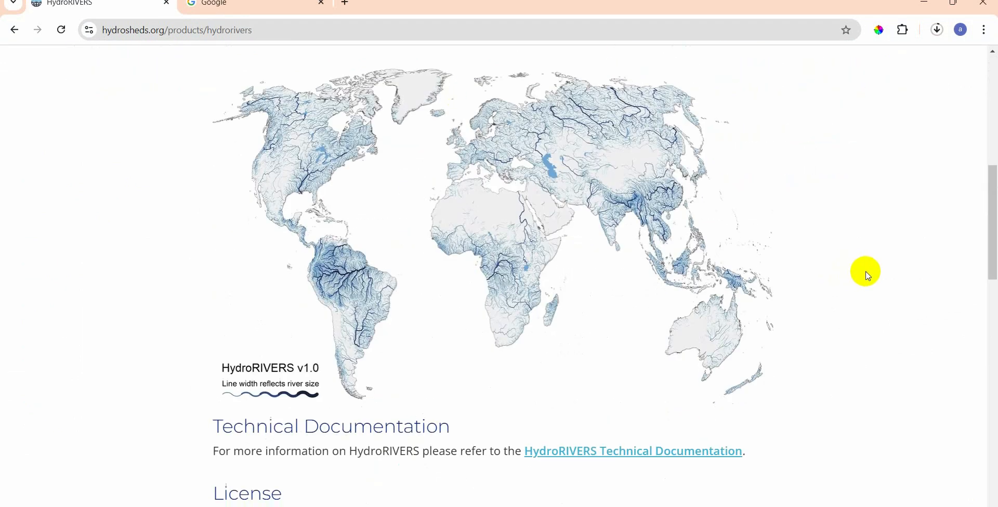
{"action": "scroll", "coordinate": [865, 273], "scroll_direction": "down", "scroll_amount": 10}
{"action": "scroll", "coordinate": [533, 297], "scroll_direction": "up", "scroll_amount": 1}
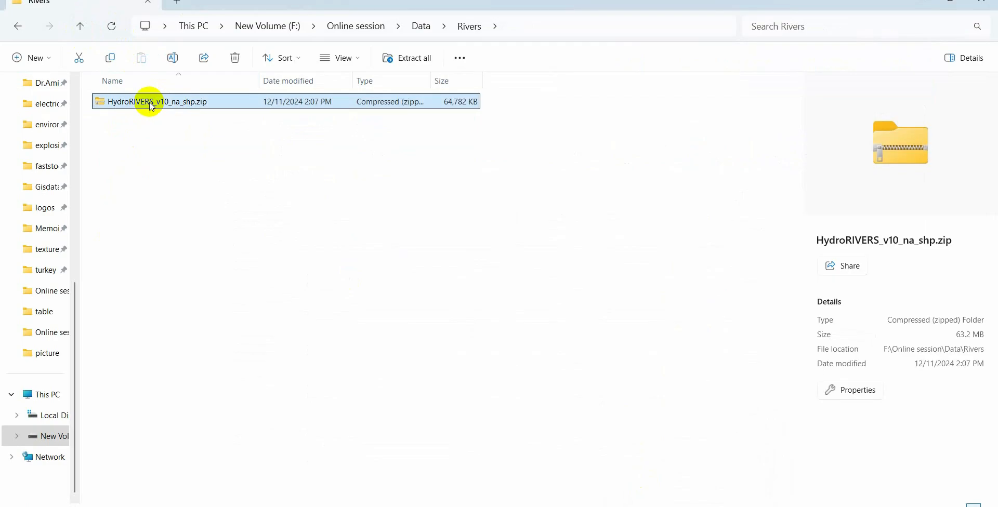
Extract the HydroRIVERS_v10_na_shp.zip archive in the Rivers folder with WinRAR's default extraction options.
{"action": "right_click", "coordinate": [151, 106]}
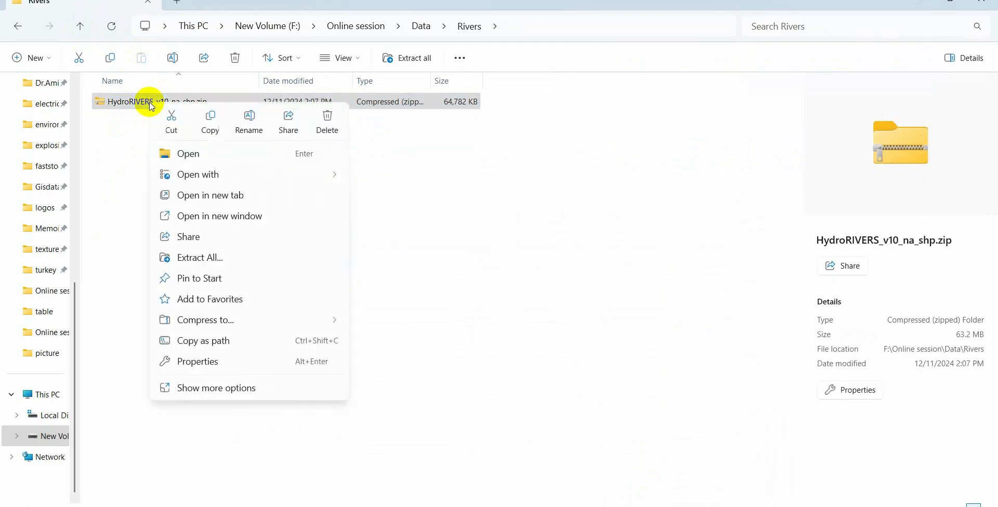
{"action": "left_click", "coordinate": [230, 388]}
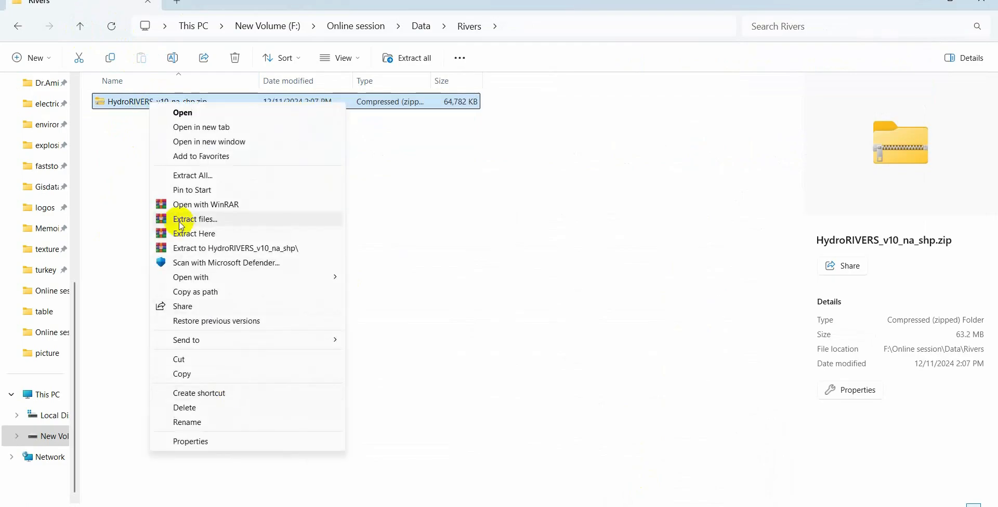
{"action": "left_click", "coordinate": [201, 219]}
{"action": "left_click", "coordinate": [535, 390]}
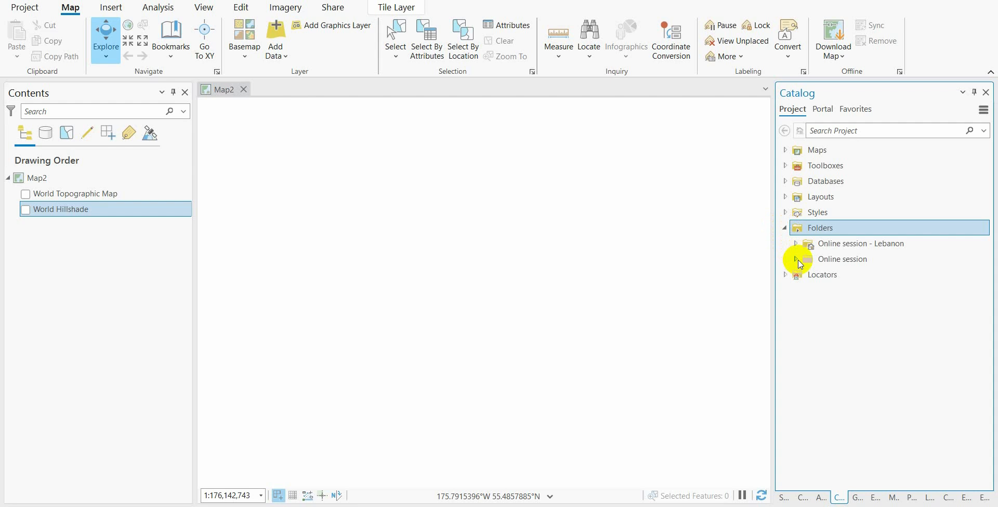
Add the hybas_lake_na_lev05_v1c.shp basins shapefile from the Online session Data folder to Map2.
{"action": "left_click", "coordinate": [798, 261]}
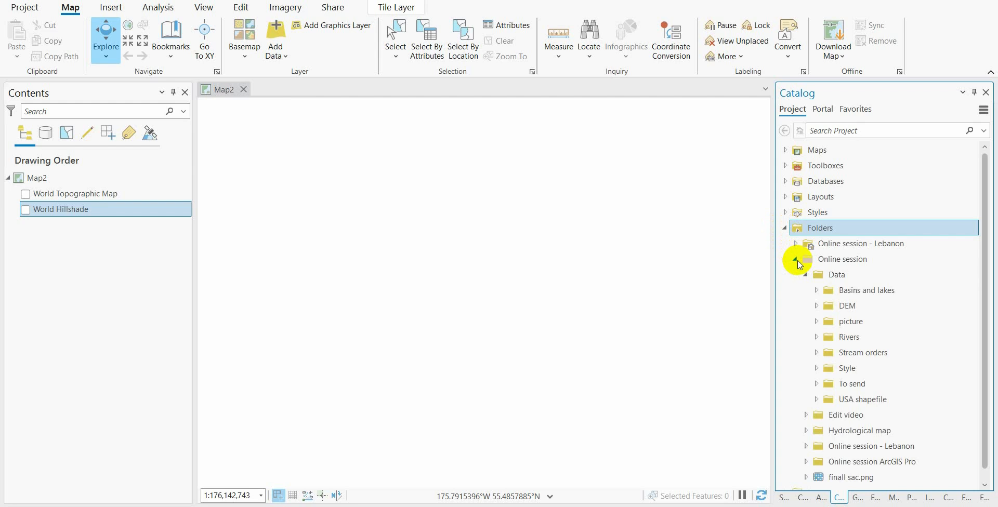
{"action": "left_click", "coordinate": [817, 291]}
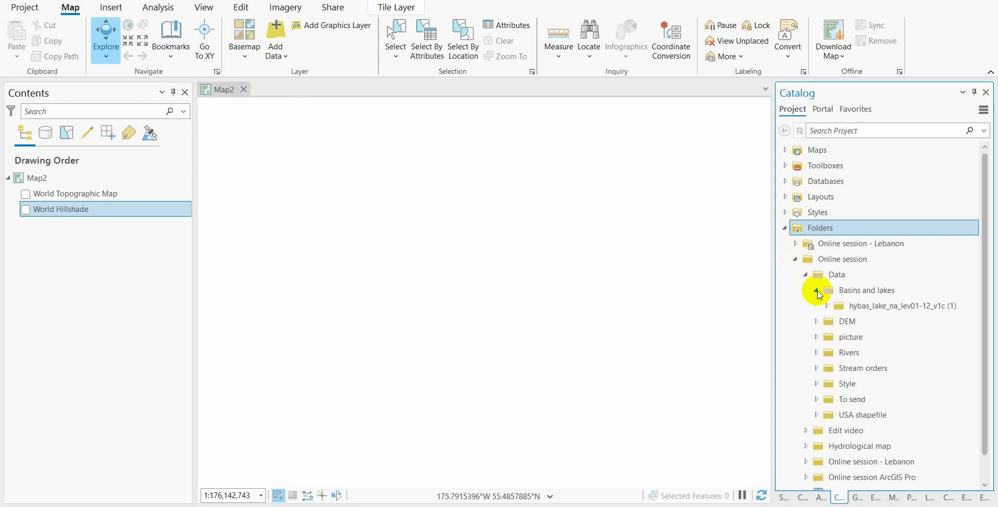
{"action": "left_click", "coordinate": [828, 307]}
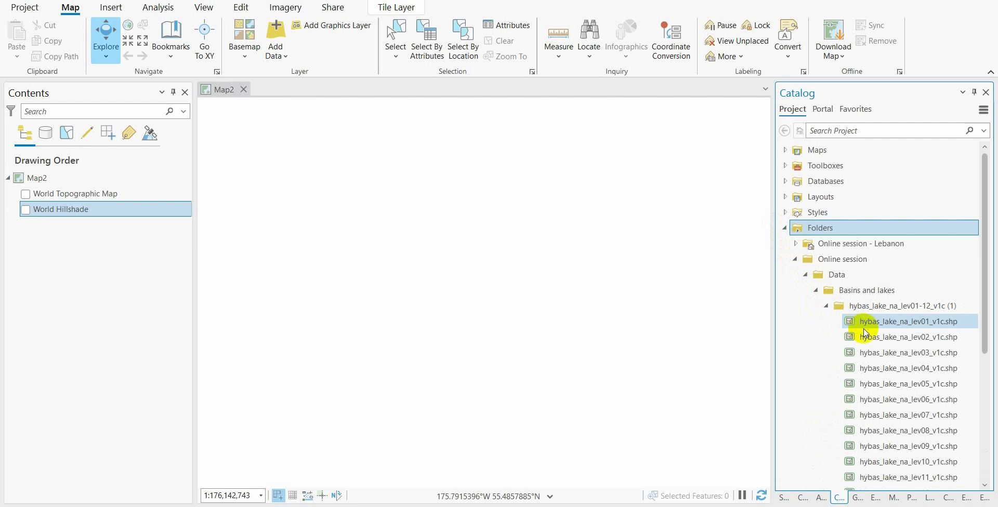
{"action": "scroll", "coordinate": [842, 327], "scroll_direction": "down", "scroll_amount": 1}
{"action": "mouse_move", "coordinate": [863, 352]}
{"action": "left_mouse_down"}
{"action": "mouse_move", "coordinate": [488, 296]}
{"action": "mouse_move", "coordinate": [385, 267]}
{"action": "left_mouse_up"}
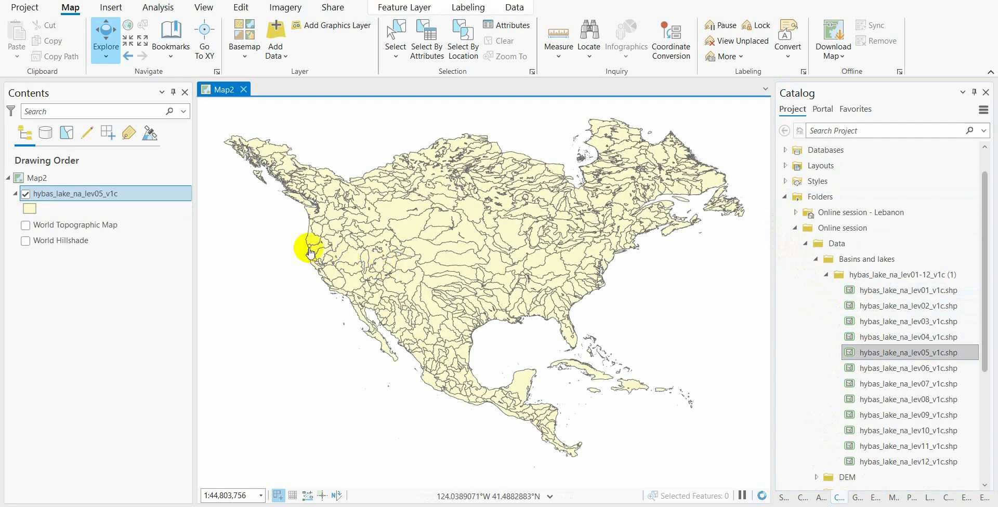
Select the eight adjoining basins of northern California, from just above San Francisco Bay up to the small enclosed northern basin.
{"action": "scroll", "coordinate": [310, 253], "scroll_direction": "up", "scroll_amount": 5}
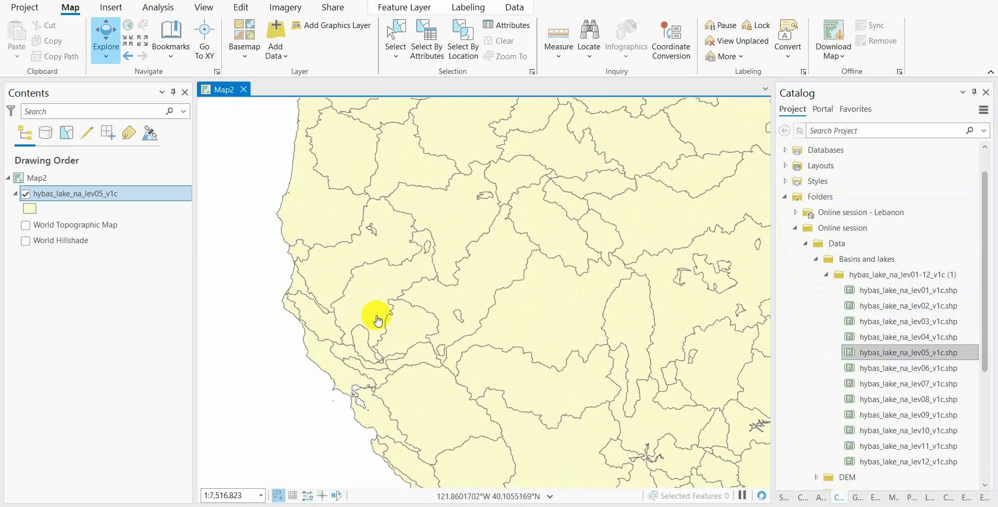
{"action": "left_click_drag", "start_coordinate": [377, 320], "coordinate": [405, 279]}
{"action": "scroll", "coordinate": [405, 279], "scroll_direction": "up", "scroll_amount": 1}
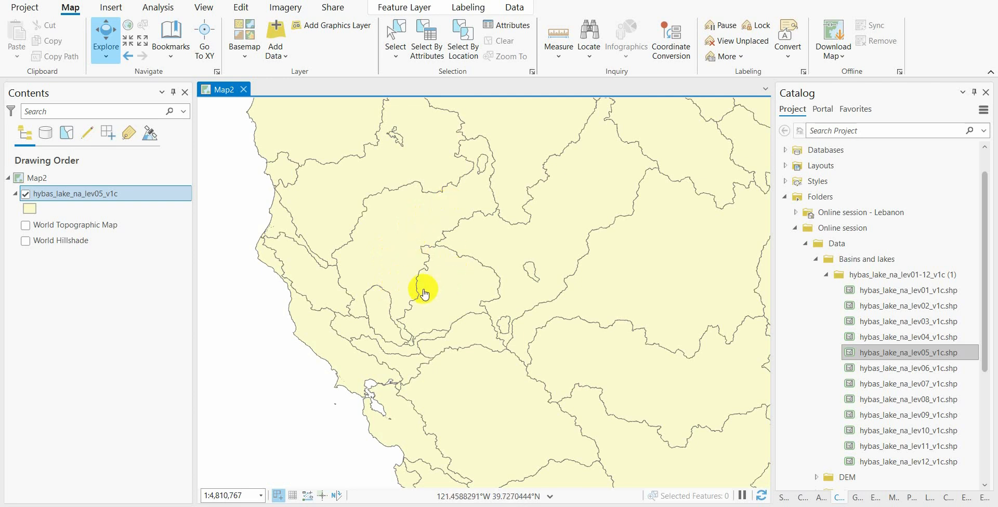
{"action": "left_click", "coordinate": [242, 9]}
{"action": "left_click", "coordinate": [400, 33]}
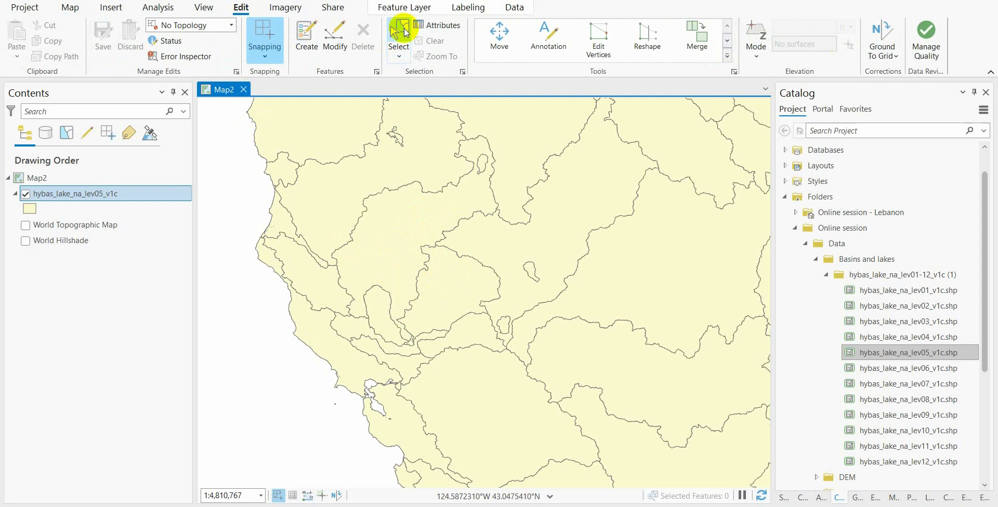
{"action": "scroll", "coordinate": [409, 379], "scroll_direction": "up", "scroll_amount": 2}
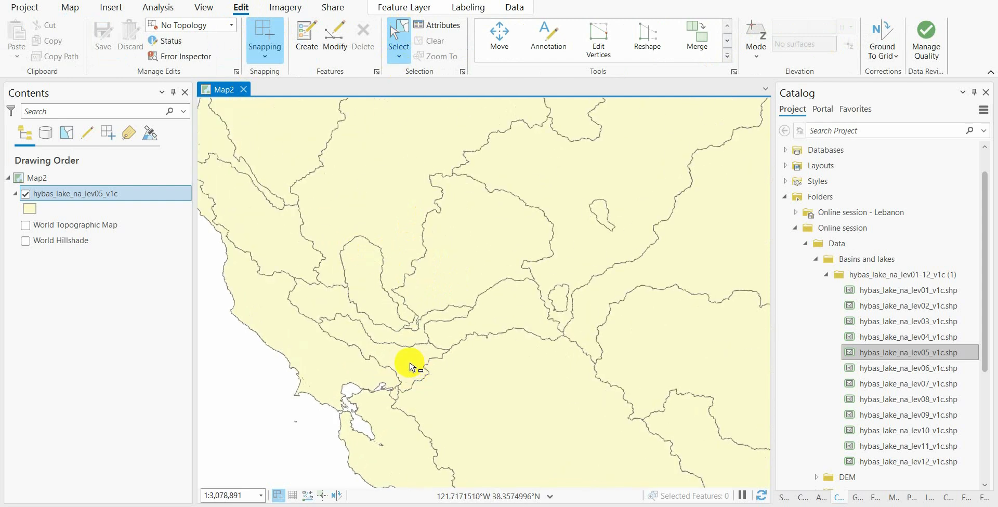
{"action": "left_click", "coordinate": [409, 366]}
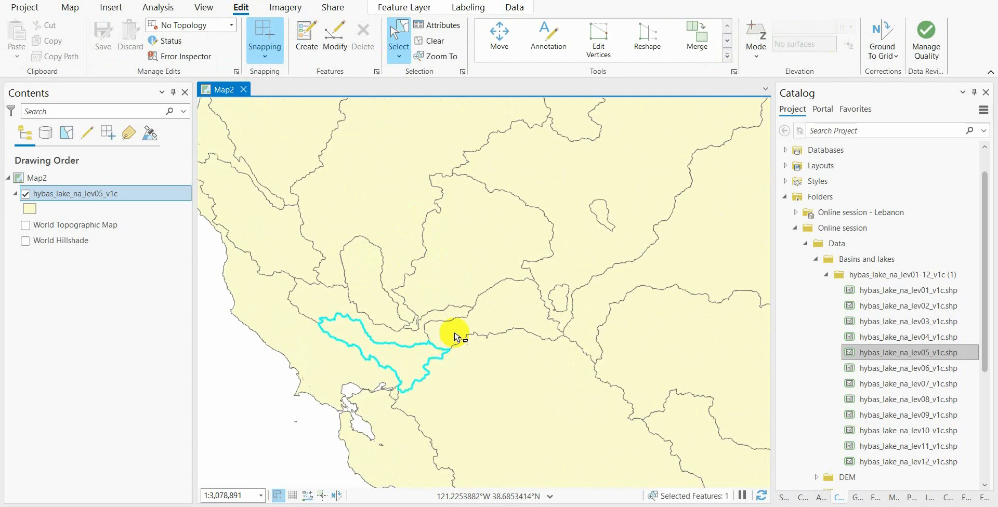
{"action": "left_click", "coordinate": [421, 330], "text": "shift"}
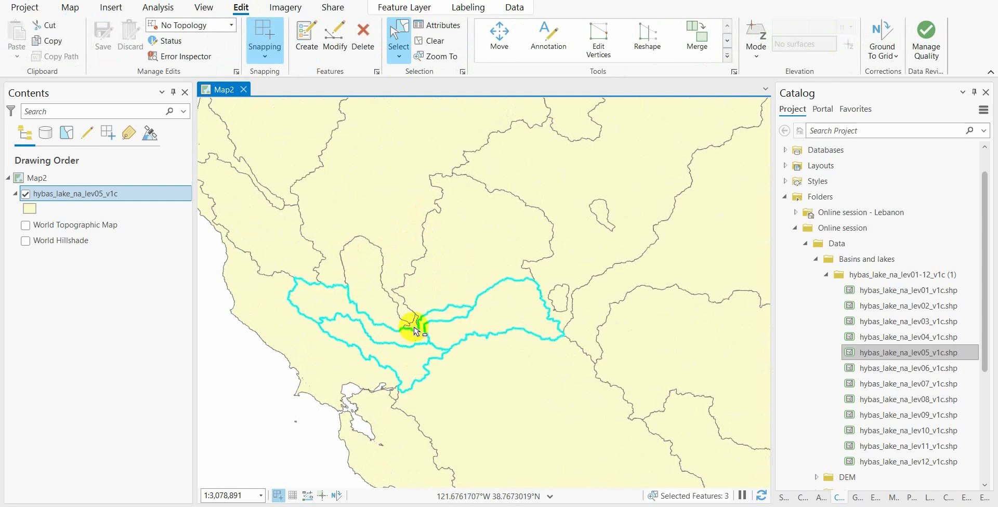
{"action": "left_click", "coordinate": [370, 283], "text": "shift"}
{"action": "left_click", "coordinate": [454, 252], "text": "shift"}
{"action": "left_click", "coordinate": [419, 216], "text": "shift"}
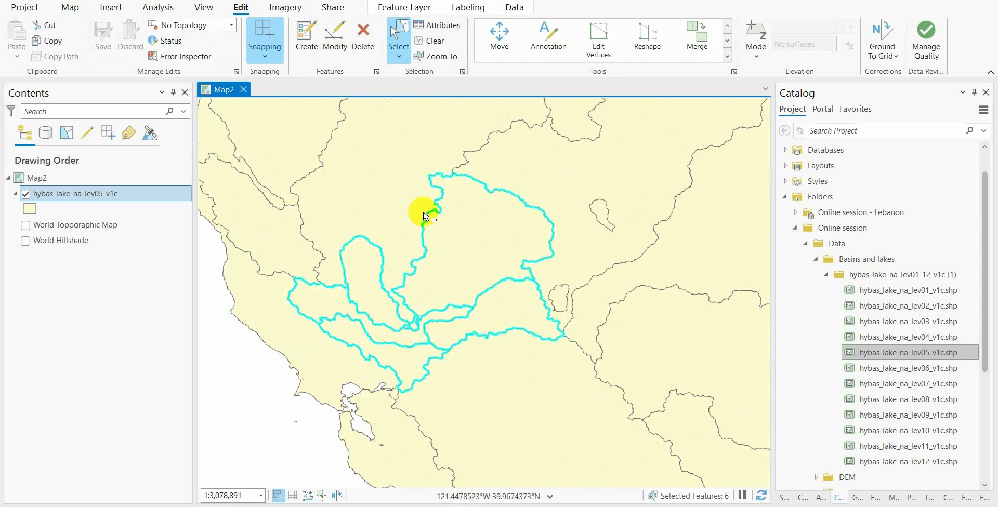
{"action": "left_click", "coordinate": [468, 162], "text": "shift"}
{"action": "left_click_drag", "start_coordinate": [481, 213], "coordinate": [468, 245]}
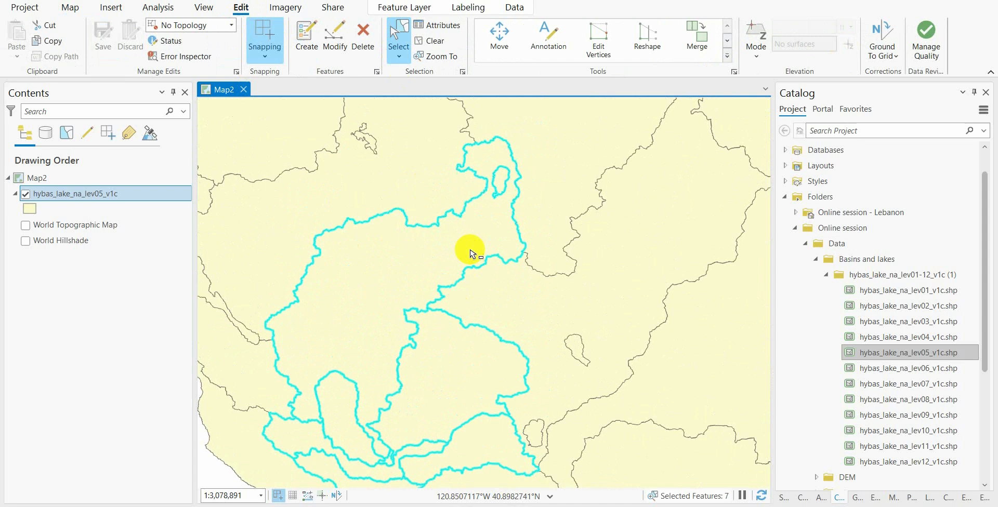
{"action": "left_click", "coordinate": [500, 183], "text": "shift"}
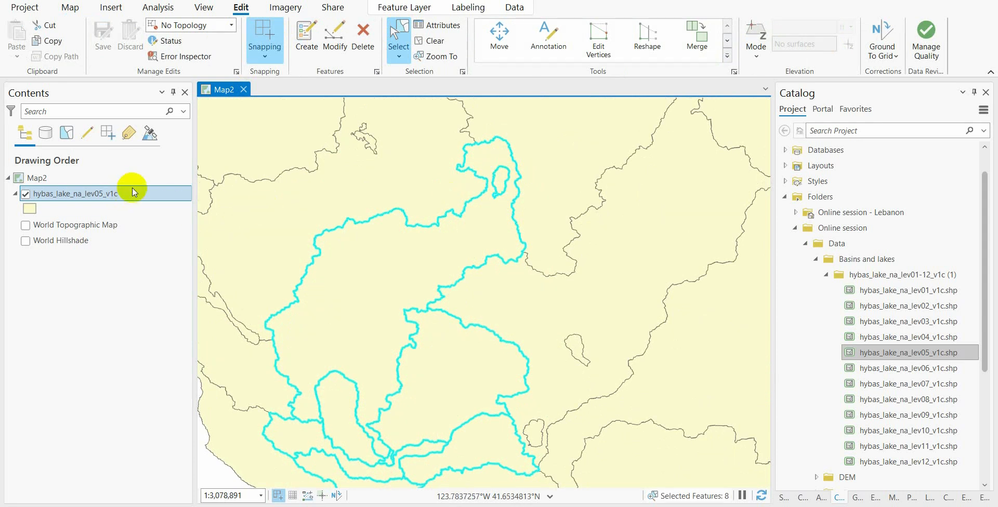
Make a new layer from the selected basins and hide the original hybas_lake_na_lev05_v1c layer.
{"action": "right_click", "coordinate": [103, 196]}
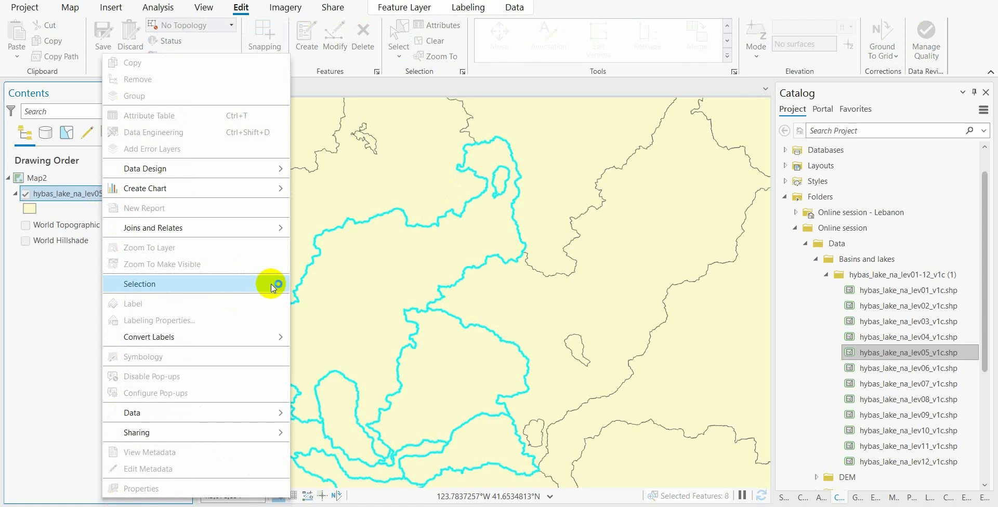
{"action": "mouse_move", "coordinate": [268, 283]}
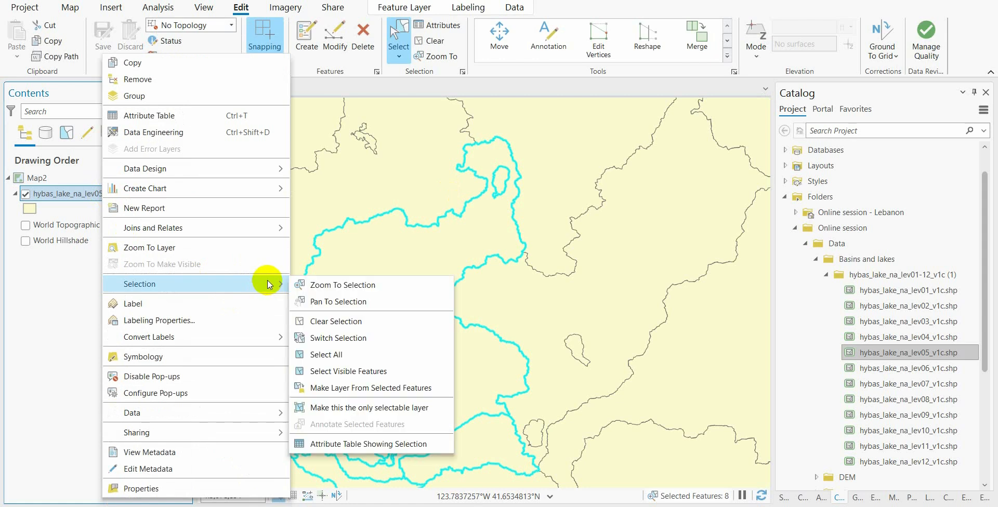
{"action": "left_click", "coordinate": [371, 389]}
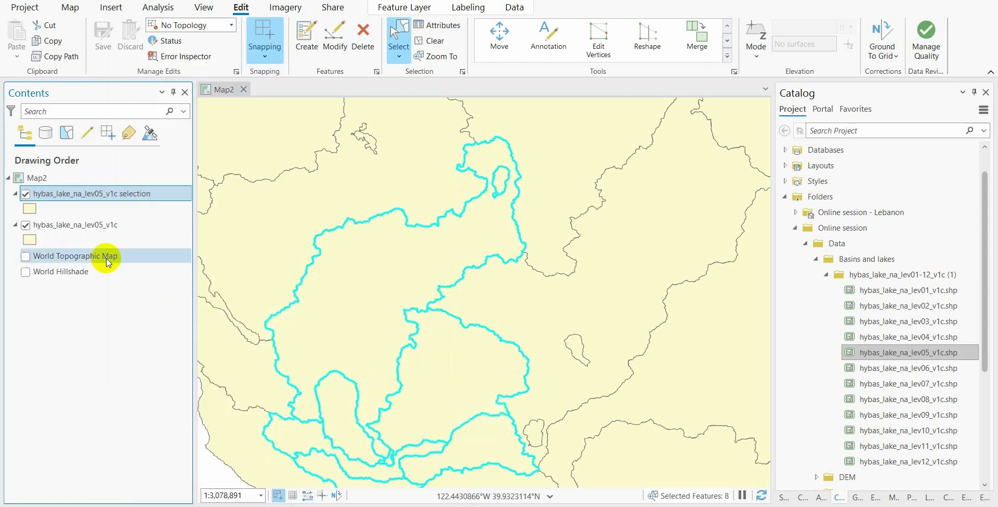
{"action": "left_click", "coordinate": [27, 229]}
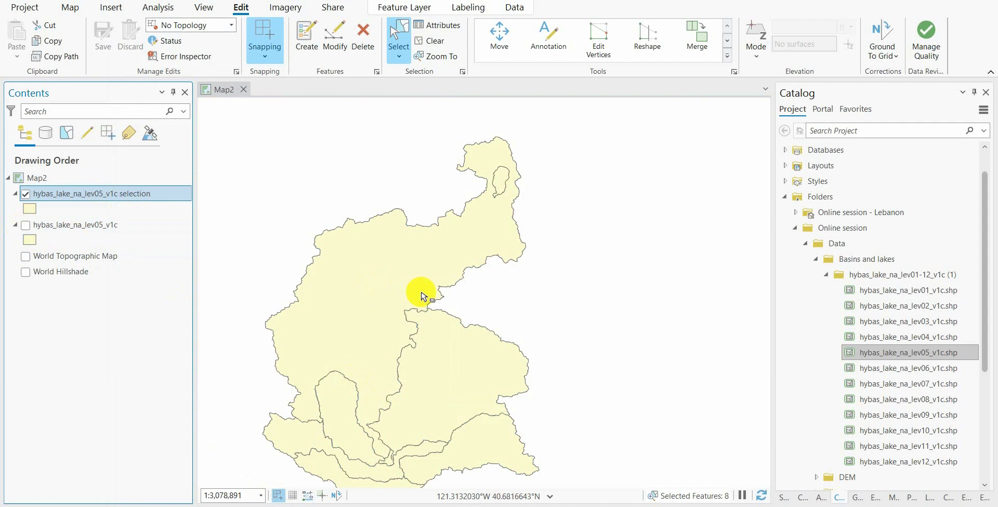
{"action": "scroll", "coordinate": [421, 289], "scroll_direction": "down", "scroll_amount": 3}
{"action": "left_click_drag", "start_coordinate": [421, 282], "coordinate": [436, 264]}
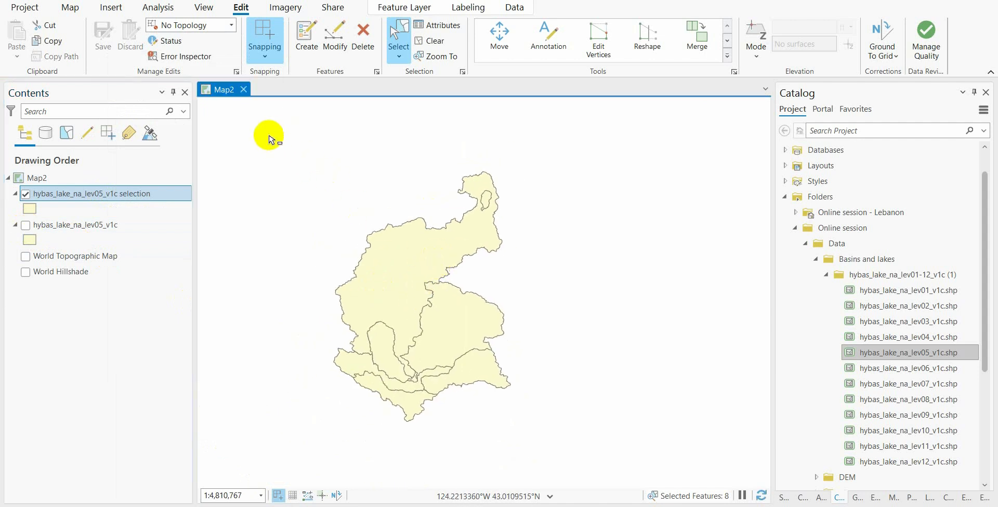
{"action": "left_click_drag", "start_coordinate": [275, 133], "coordinate": [581, 446]}
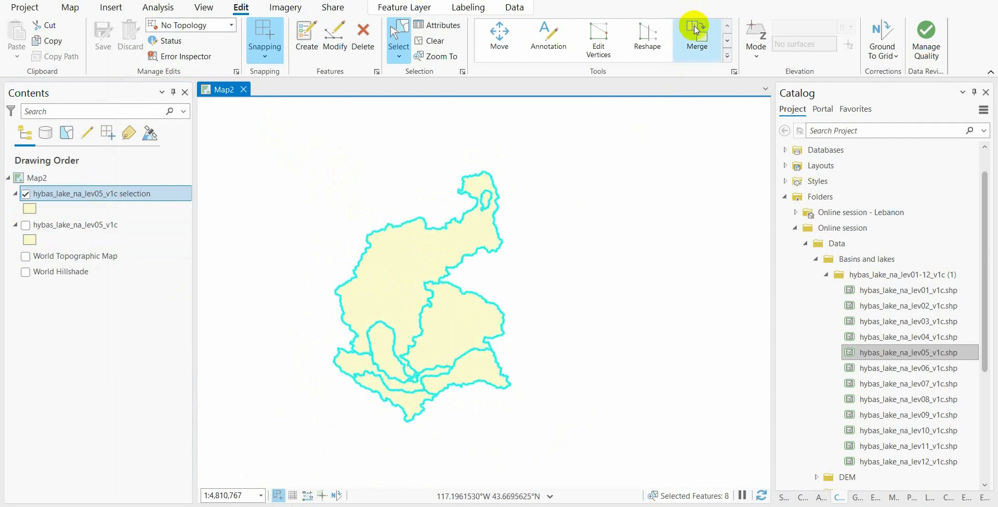
{"action": "left_click", "coordinate": [700, 56]}
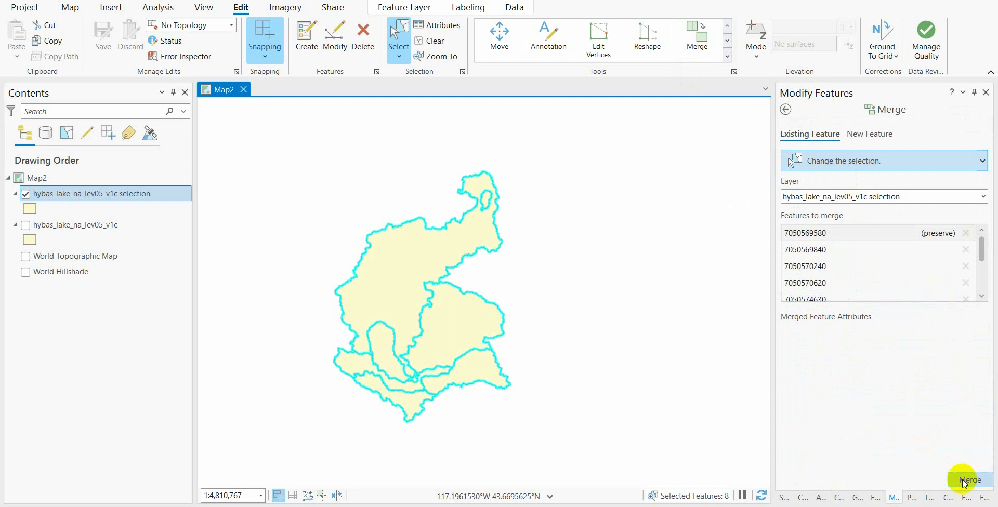
{"action": "left_click", "coordinate": [966, 483]}
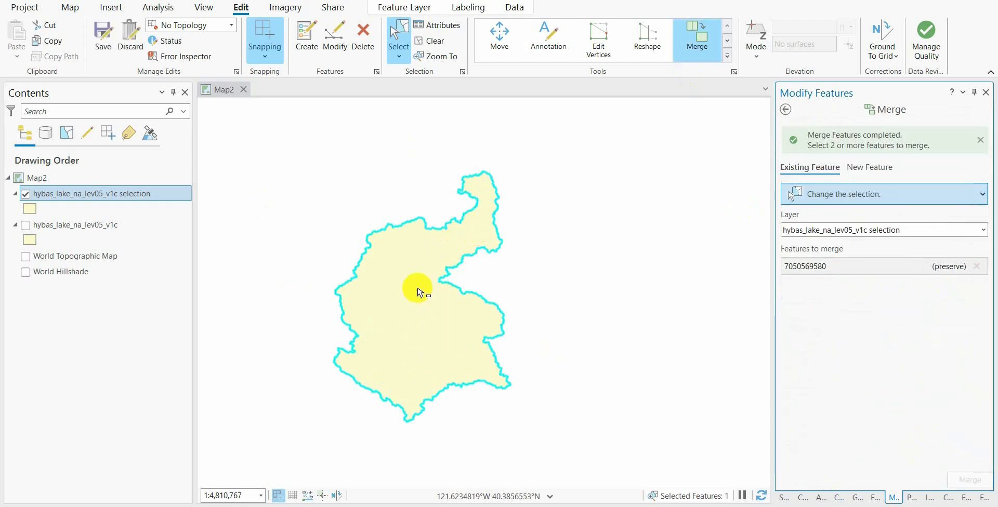
Save the basin edits and clear the feature selection.
{"action": "left_click", "coordinate": [101, 42]}
{"action": "left_click", "coordinate": [506, 275]}
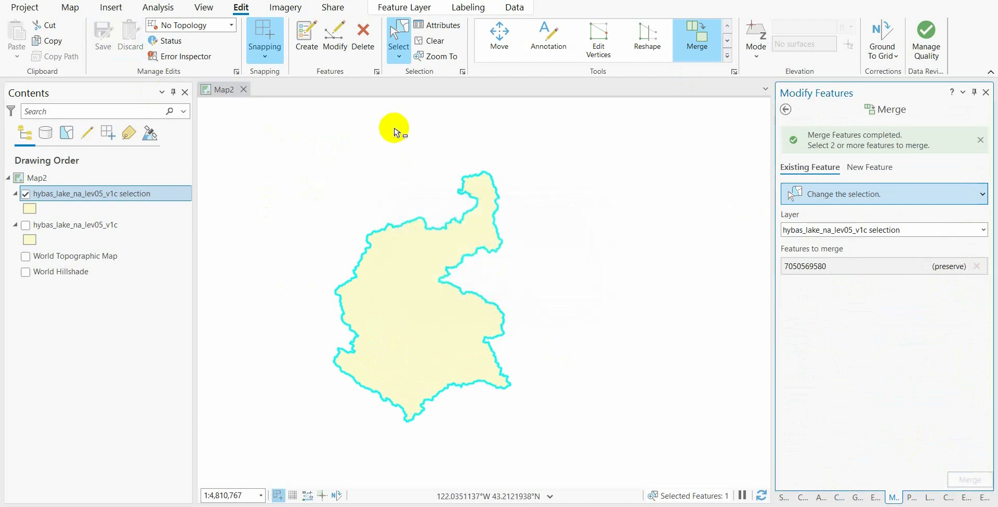
{"action": "left_click", "coordinate": [434, 41]}
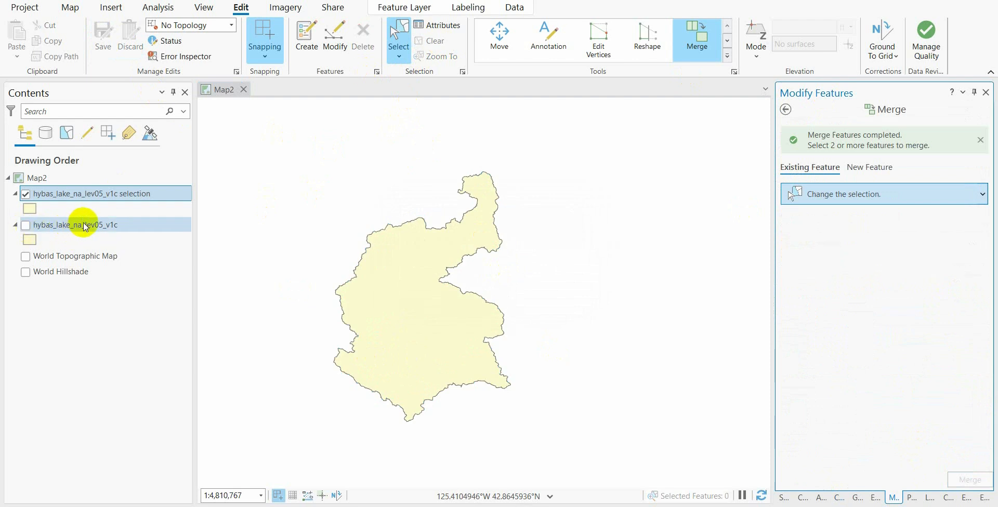
Hide the hybas_lake_na_lev05_v1c selection layer, show the original hybas_lake_na_lev05_v1c layer and select its merged northern California basin.
{"action": "left_click", "coordinate": [85, 227]}
{"action": "left_click", "coordinate": [26, 196]}
{"action": "left_click", "coordinate": [26, 196]}
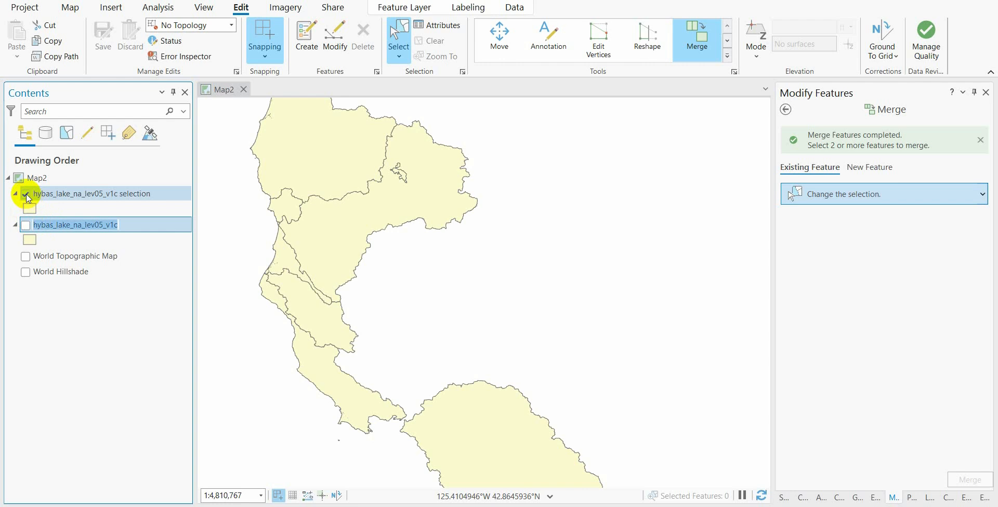
{"action": "left_click", "coordinate": [26, 196]}
{"action": "left_click", "coordinate": [26, 227]}
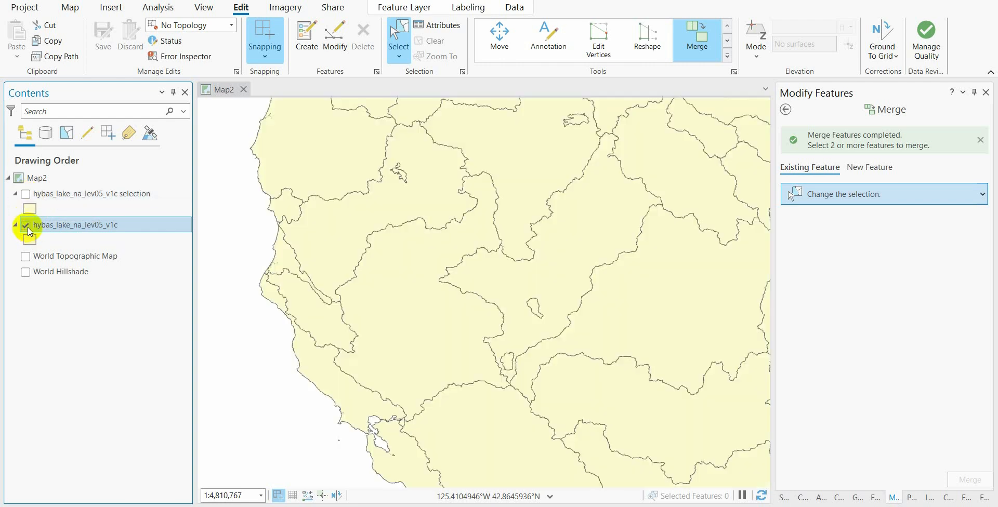
{"action": "left_click", "coordinate": [415, 292]}
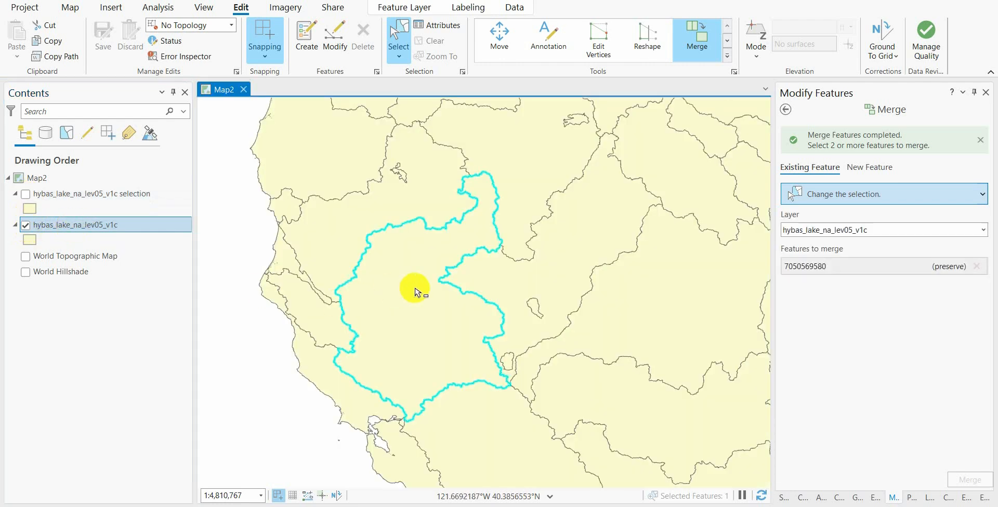
Make a new layer from the selected merged basin and leave it as the only visible basin layer.
{"action": "right_click", "coordinate": [113, 229]}
{"action": "mouse_move", "coordinate": [283, 284]}
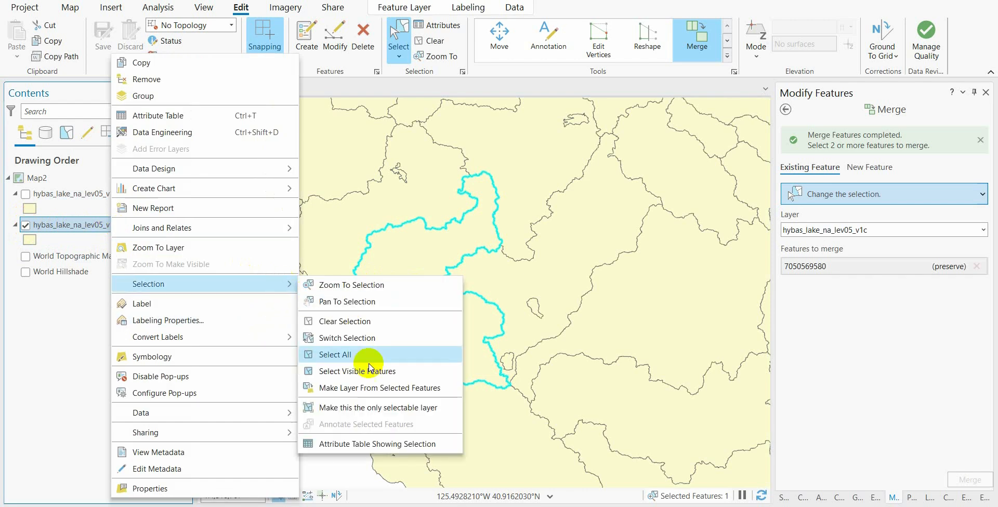
{"action": "left_click", "coordinate": [365, 394]}
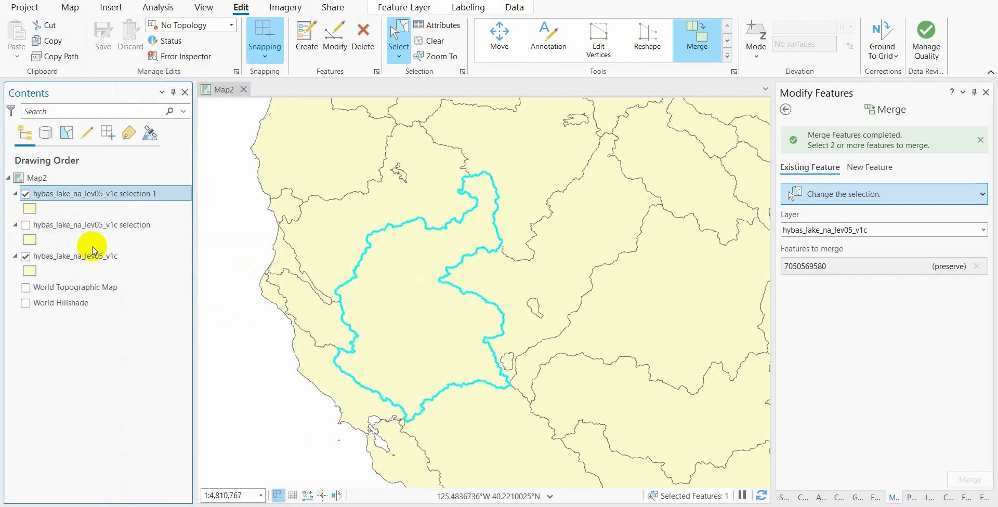
{"action": "left_click", "coordinate": [26, 224]}
{"action": "left_click", "coordinate": [23, 256]}
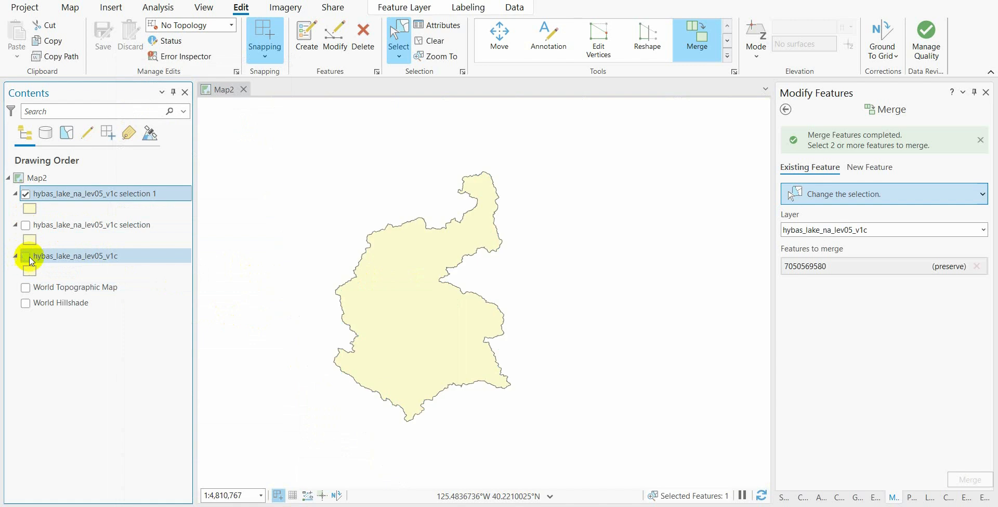
Remove the hybas_lake_na_lev05_v1c and hybas_lake_na_lev05_v1c selection layers from the map, then test-select the remaining basin and clear the selection.
{"action": "left_click", "coordinate": [68, 224]}
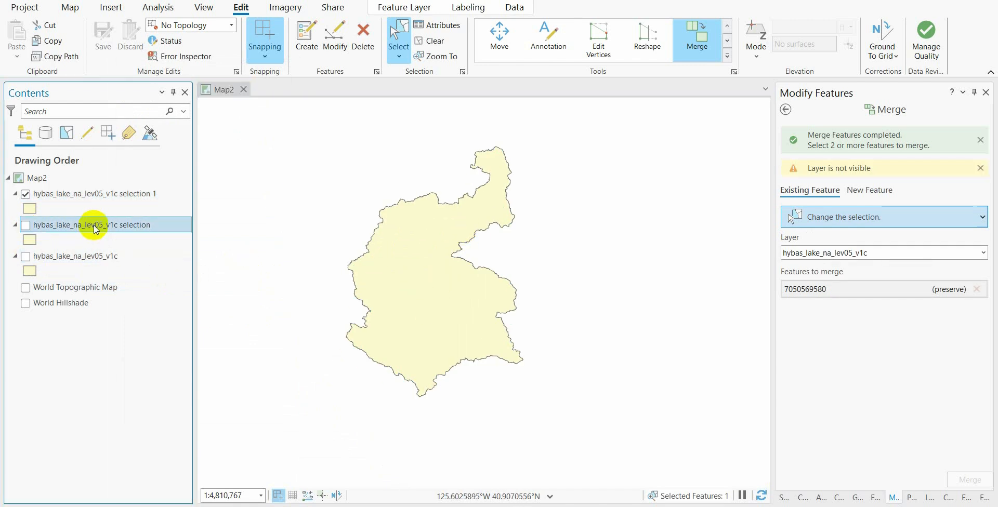
{"action": "left_click", "coordinate": [101, 256], "text": "ctrl"}
{"action": "right_click", "coordinate": [106, 229]}
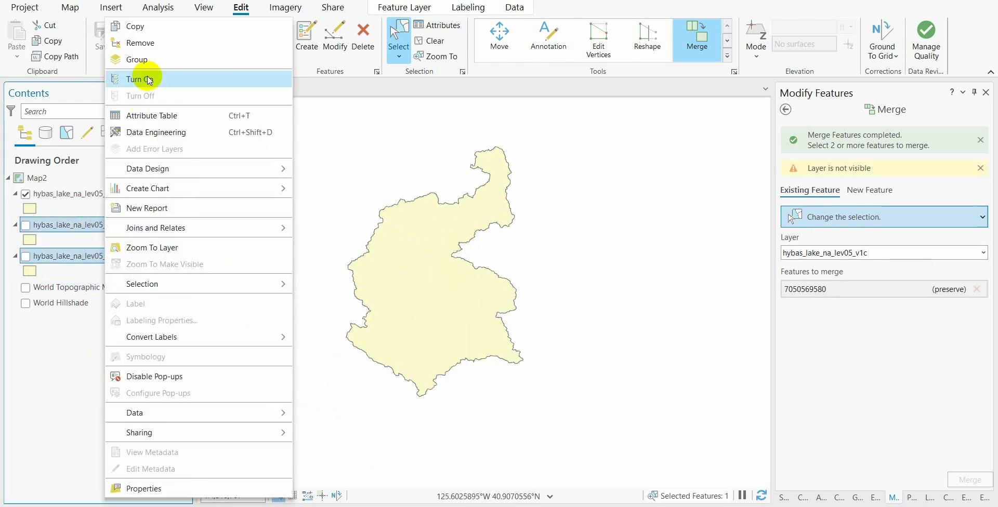
{"action": "left_click", "coordinate": [156, 40]}
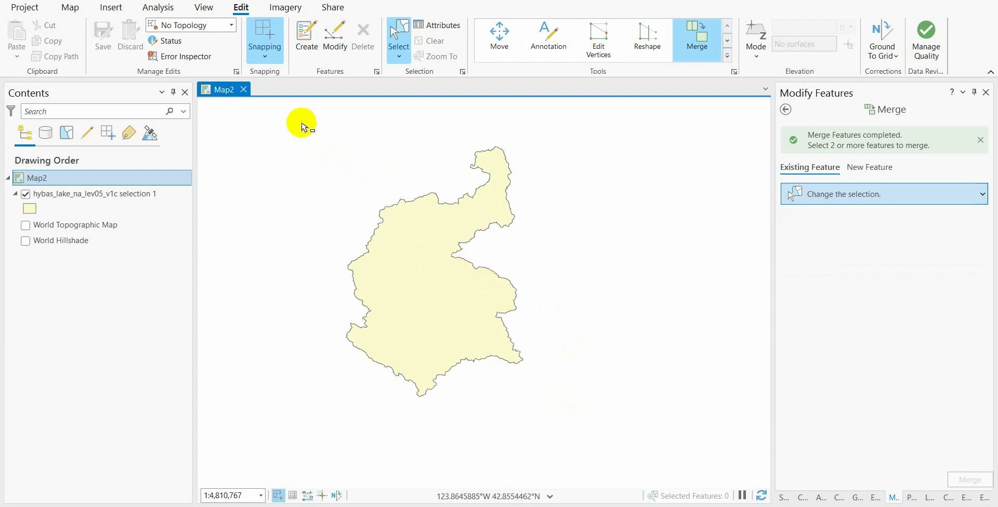
{"action": "left_click_drag", "start_coordinate": [295, 122], "coordinate": [564, 397]}
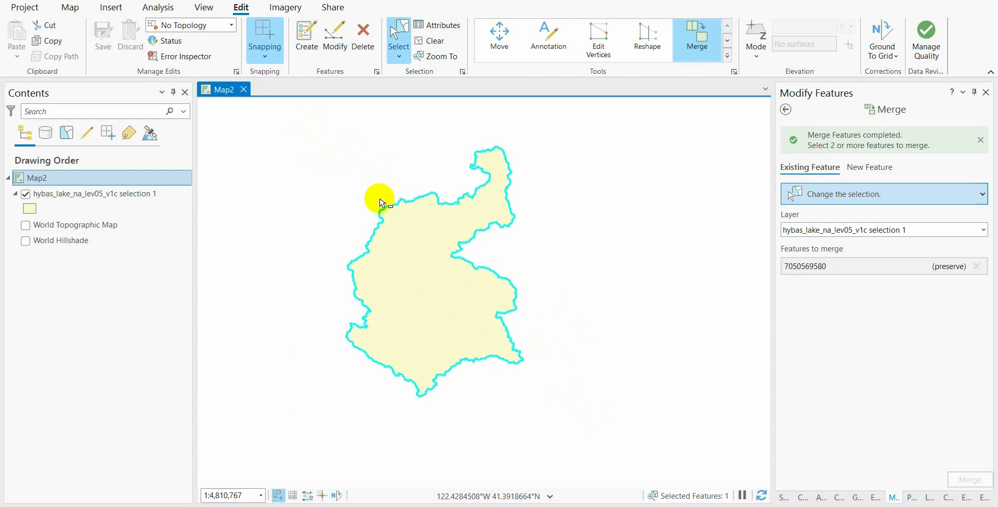
{"action": "left_click", "coordinate": [357, 180]}
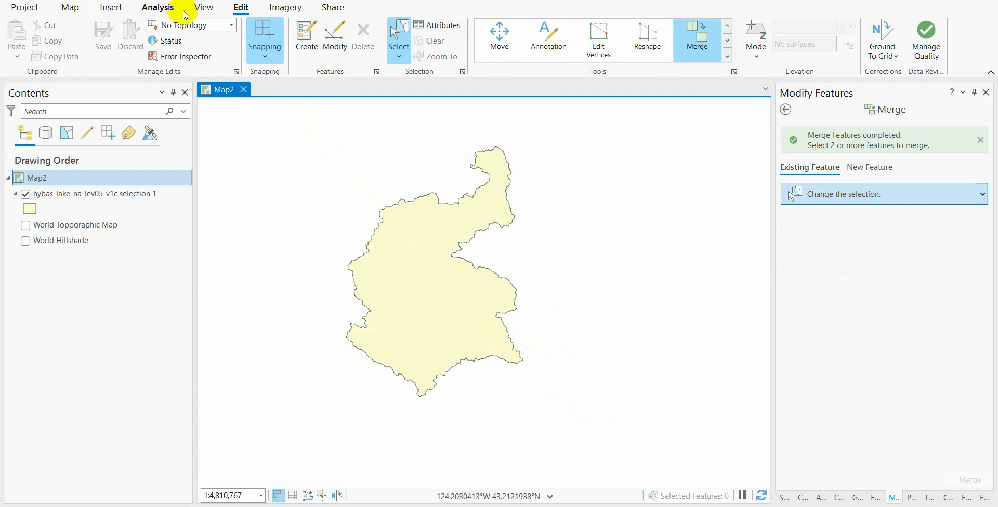
Add a Polygon Map Notes layer to Map2 from the layer templates.
{"action": "left_click", "coordinate": [111, 8]}
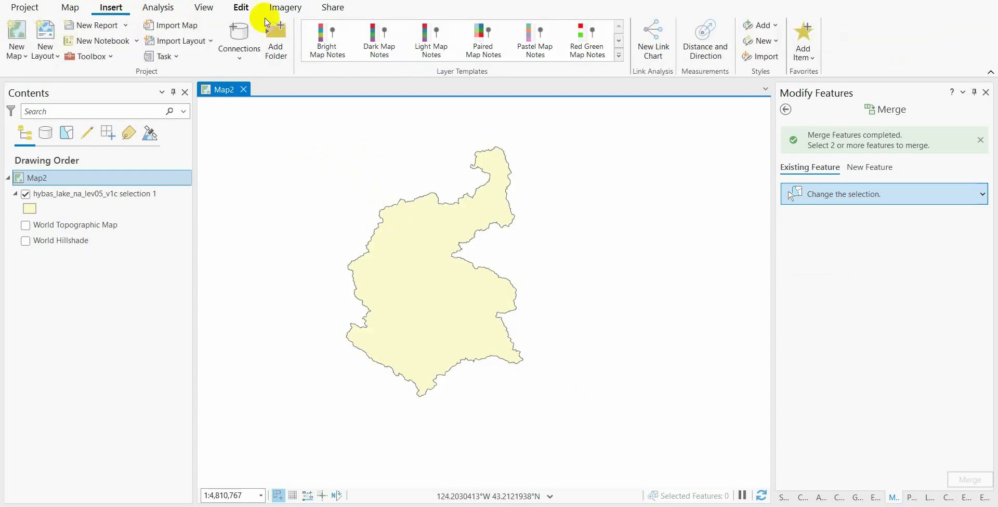
{"action": "left_click", "coordinate": [619, 42]}
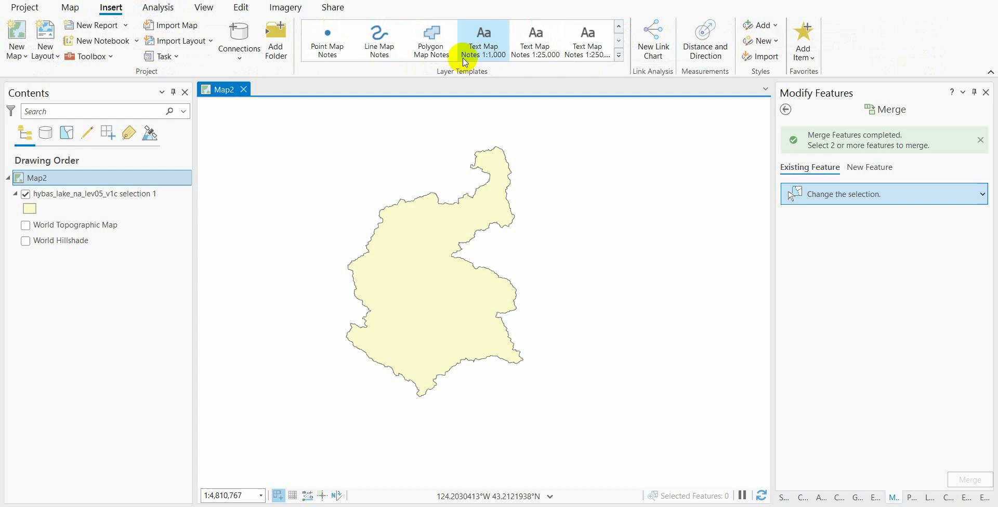
{"action": "left_click", "coordinate": [429, 35]}
{"action": "left_click", "coordinate": [80, 200]}
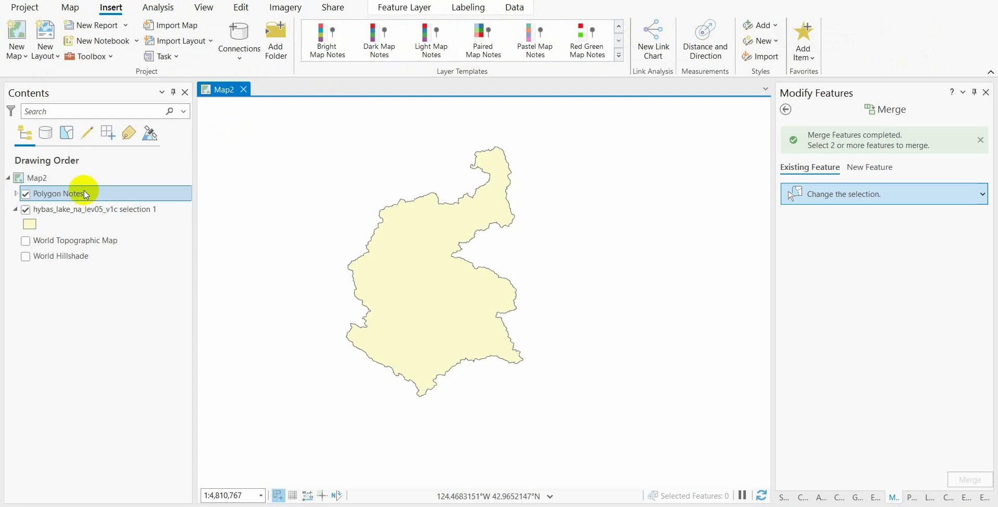
Draw a Polygon Notes rectangle enclosing the whole basin, from about 123.75°W, 42.75°N to about 119.28°W, 37.70°N.
{"action": "left_click", "coordinate": [244, 8]}
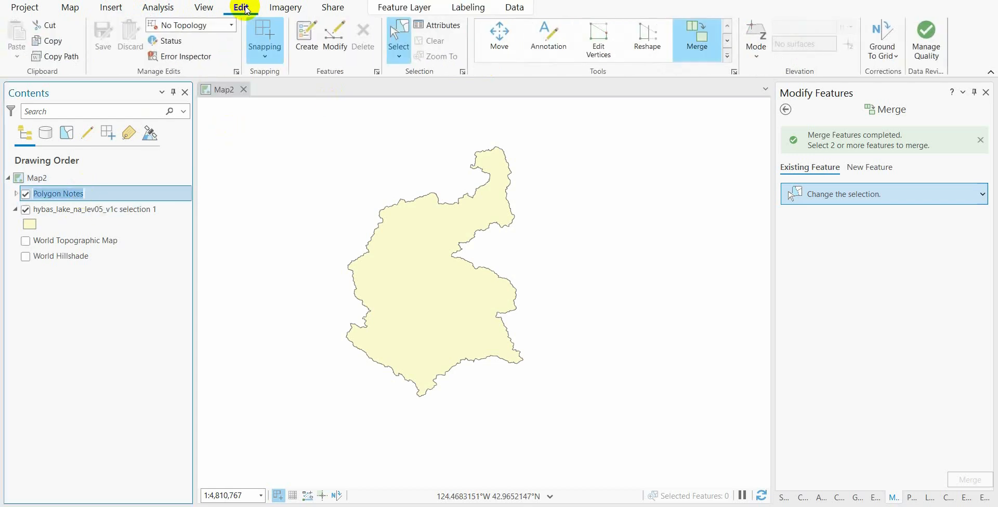
{"action": "left_click", "coordinate": [306, 33]}
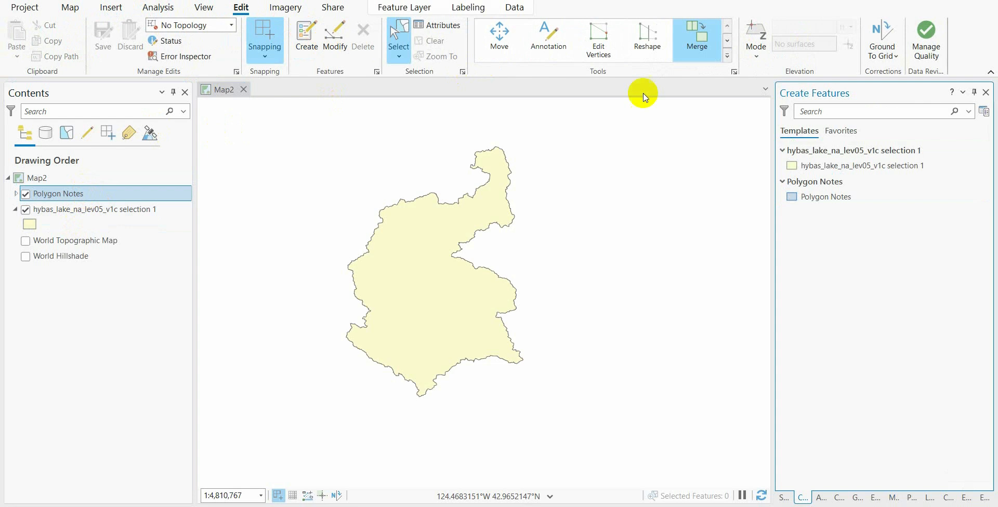
{"action": "left_click", "coordinate": [822, 199]}
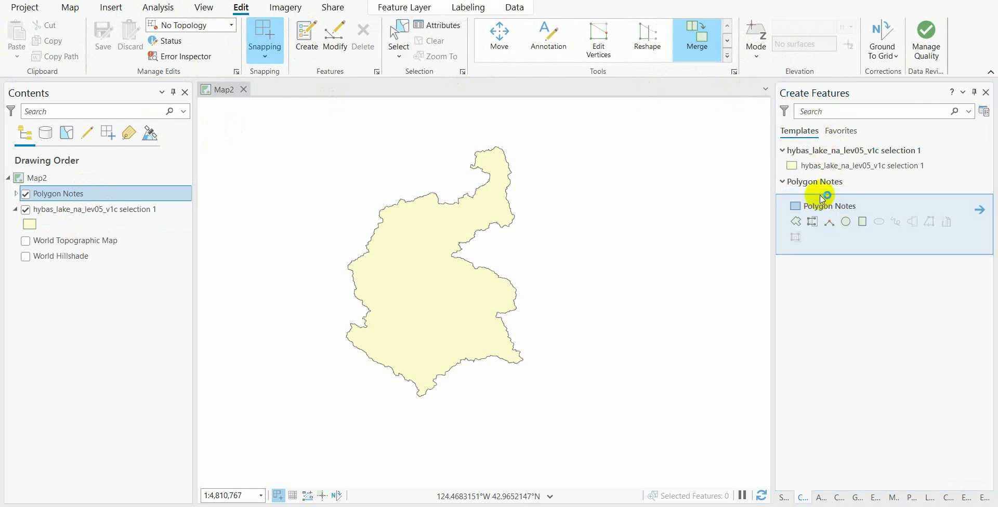
{"action": "left_click", "coordinate": [863, 225]}
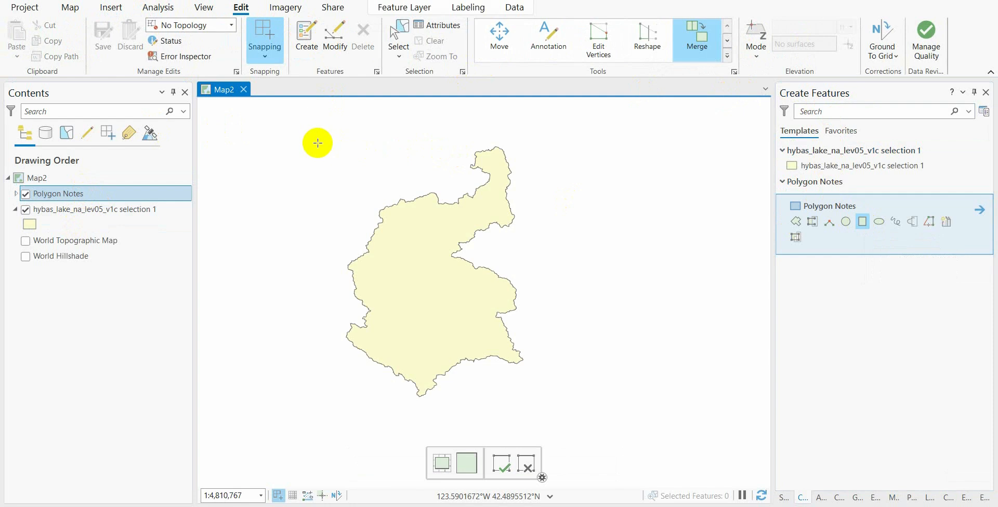
{"action": "left_click", "coordinate": [563, 129]}
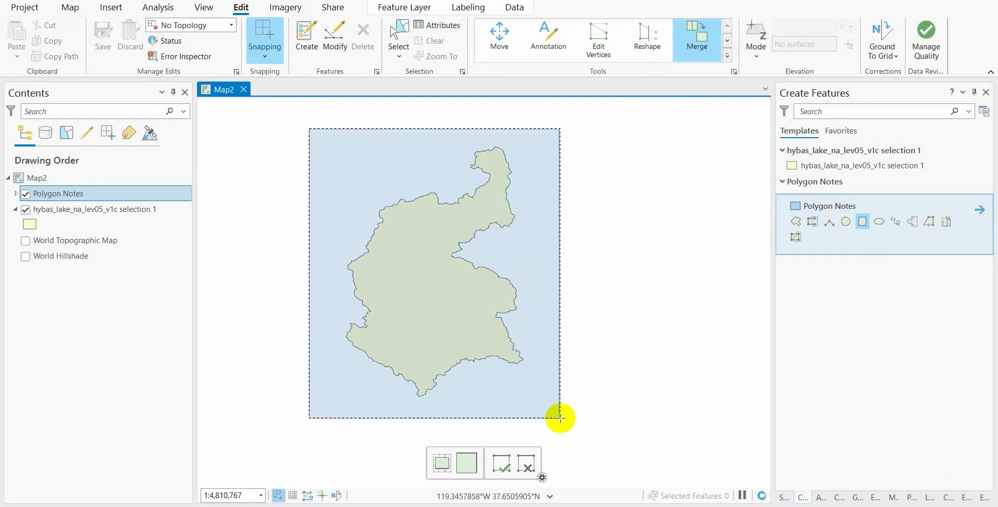
{"action": "left_click", "coordinate": [563, 416]}
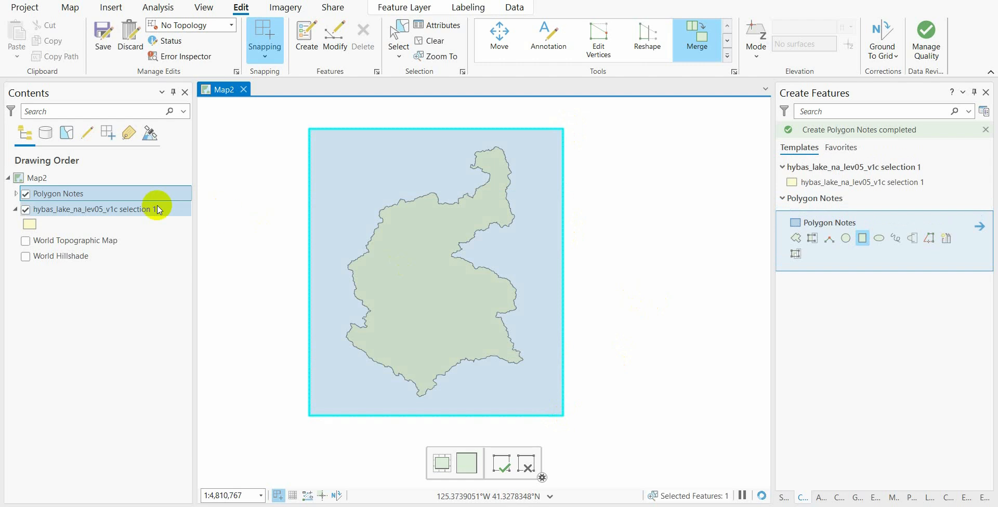
Look up the top, bottom, left and right extent coordinates in the Polygon Notes layer's source properties.
{"action": "right_click", "coordinate": [90, 196]}
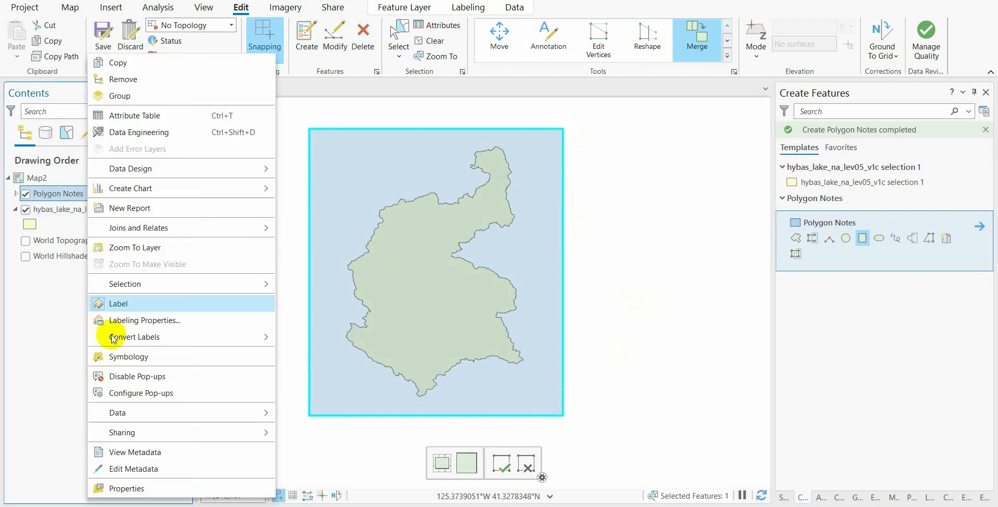
{"action": "left_click", "coordinate": [126, 489]}
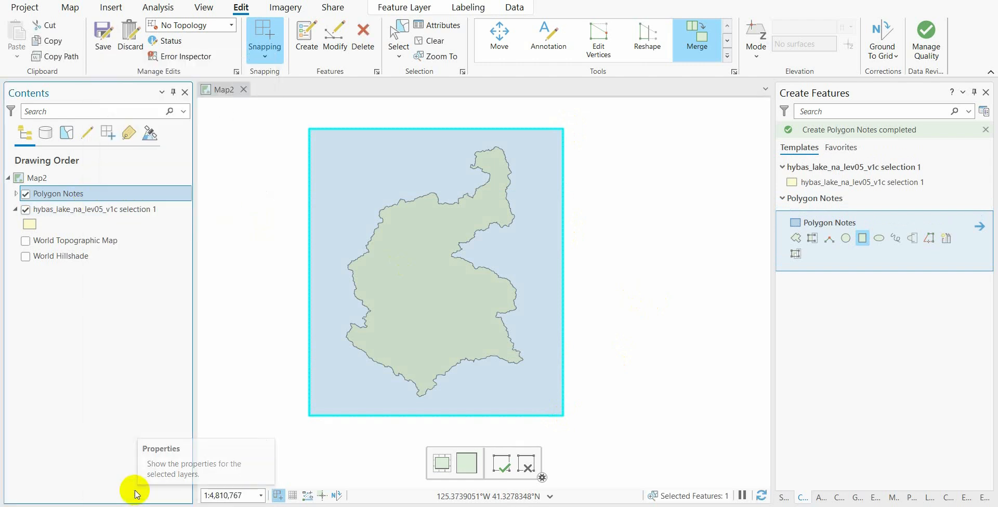
{"action": "left_click", "coordinate": [335, 168]}
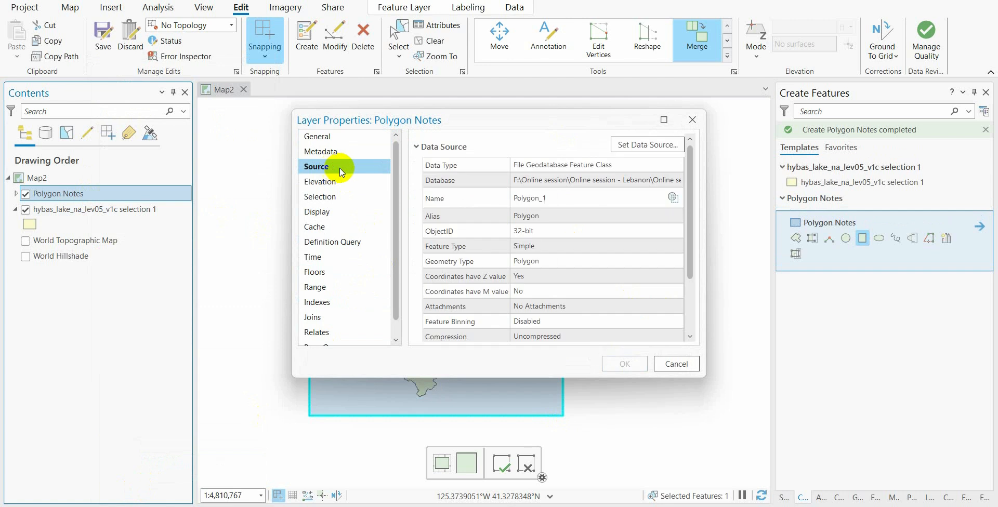
{"action": "scroll", "coordinate": [504, 285], "scroll_direction": "down", "scroll_amount": 2}
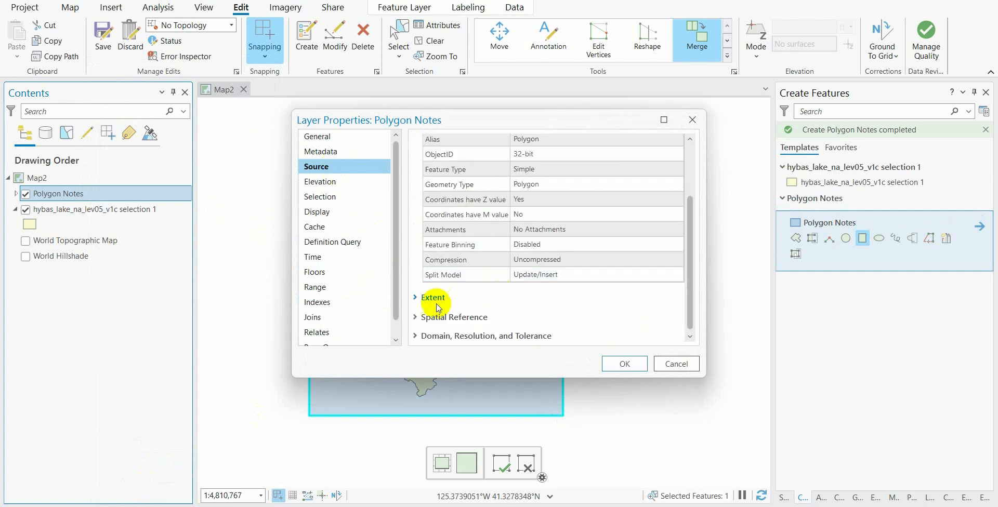
{"action": "left_click", "coordinate": [420, 301]}
{"action": "scroll", "coordinate": [455, 267], "scroll_direction": "down", "scroll_amount": 2}
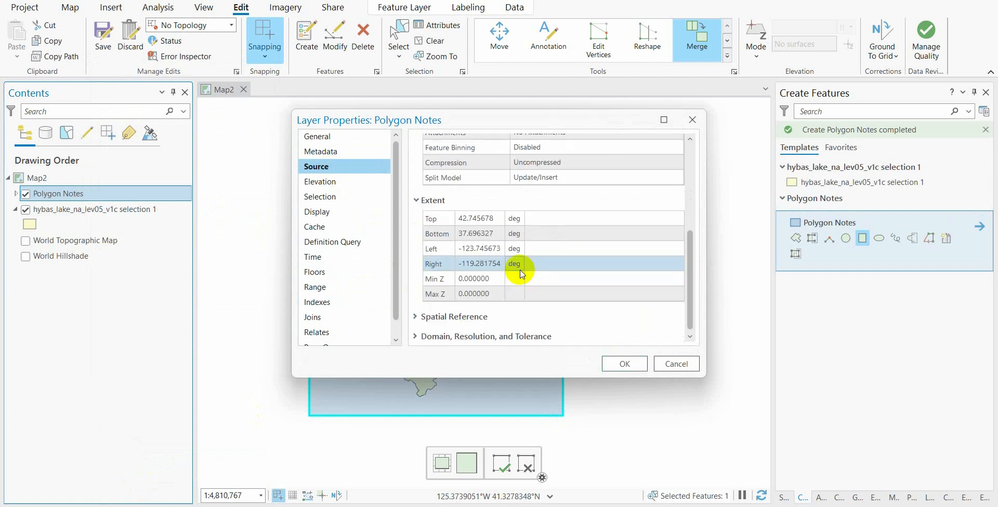
{"action": "left_click", "coordinate": [494, 219]}
{"action": "left_click", "coordinate": [497, 264]}
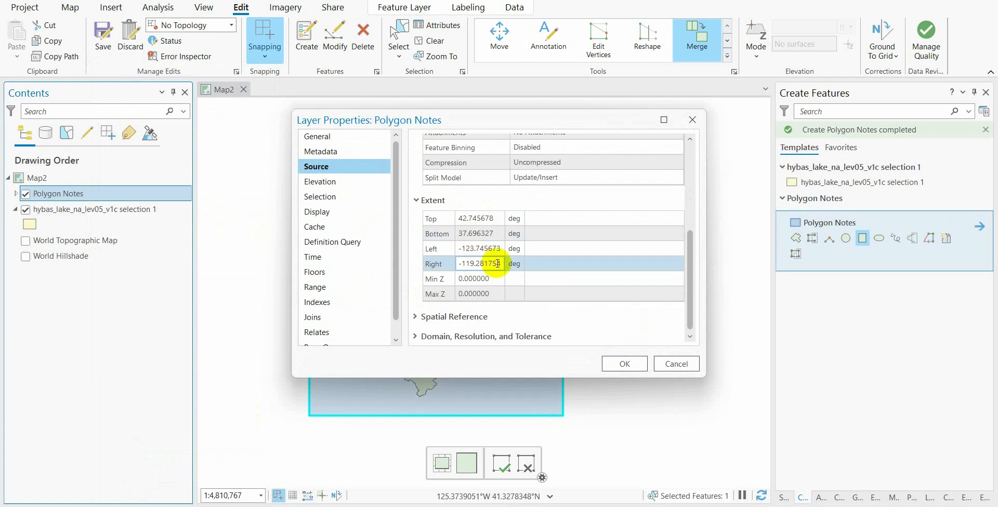
{"action": "left_click", "coordinate": [523, 262]}
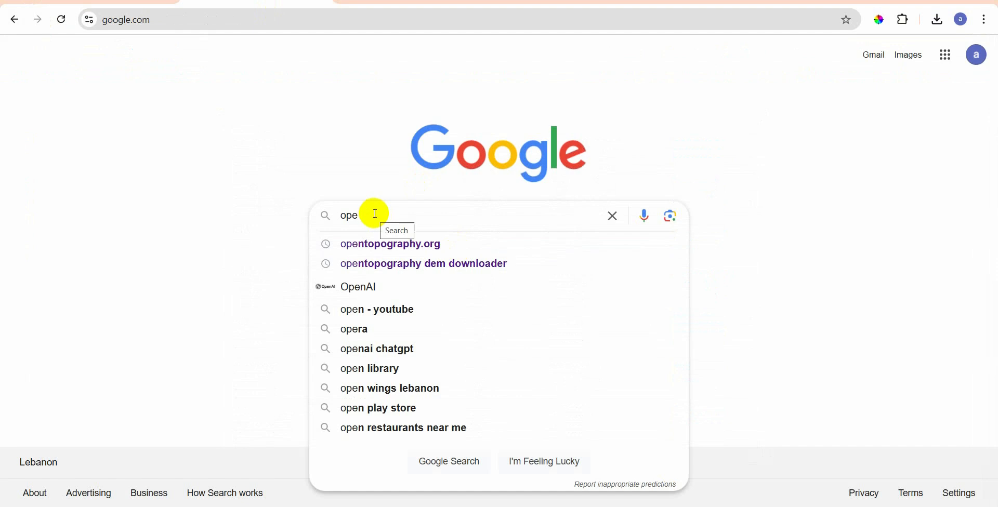
Search for opentopography.org, open the OpenTopography site and go to its Data Catalog.
{"action": "left_click", "coordinate": [367, 244]}
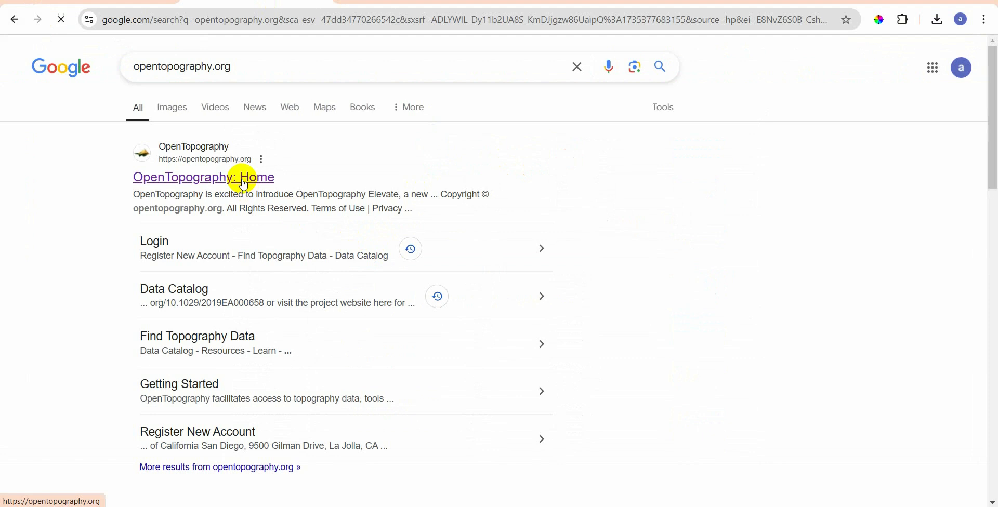
{"action": "left_click", "coordinate": [243, 181]}
{"action": "mouse_move", "coordinate": [649, 123]}
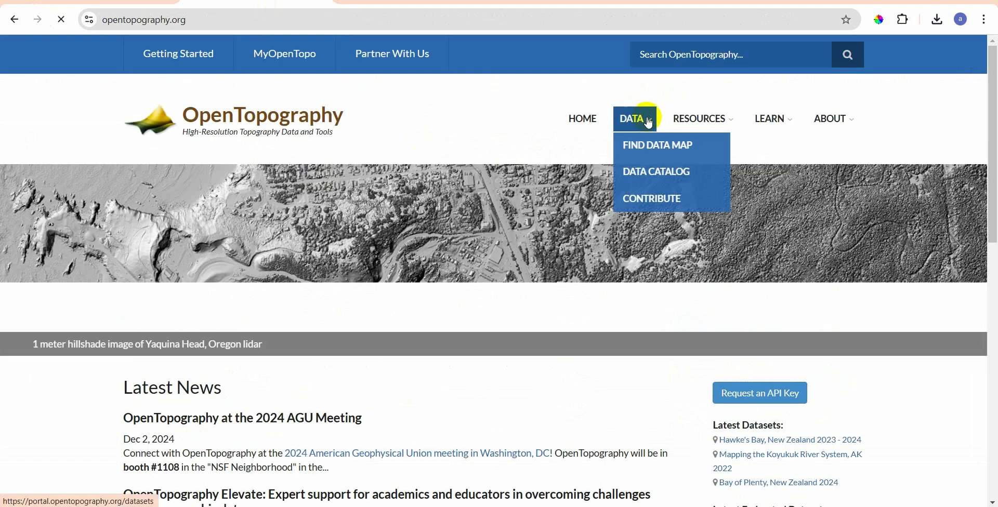
{"action": "left_click", "coordinate": [647, 175]}
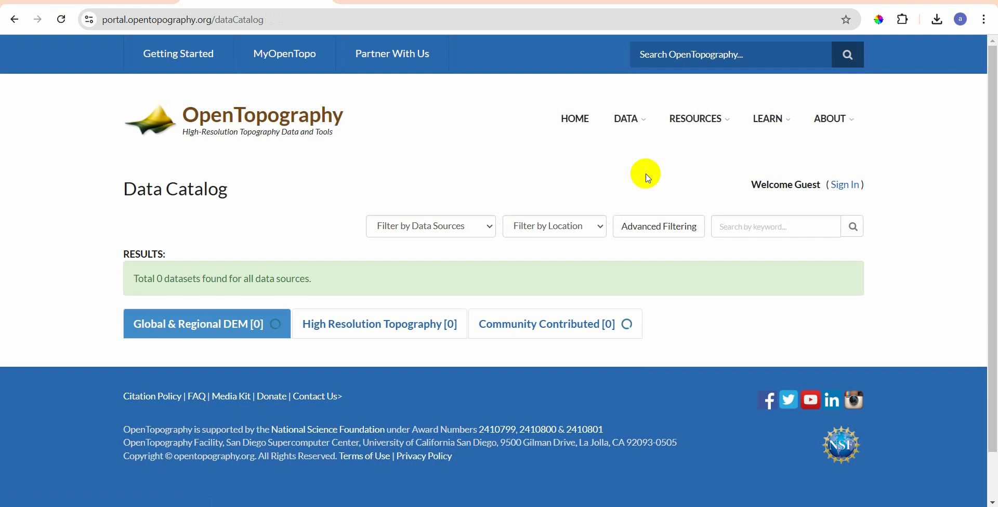
Sign in to OpenTopography and open the Shuttle Radar Topography Mission (SRTM GL3) Global 90m dataset from the catalog.
{"action": "scroll", "coordinate": [923, 161], "scroll_direction": "down", "scroll_amount": 1}
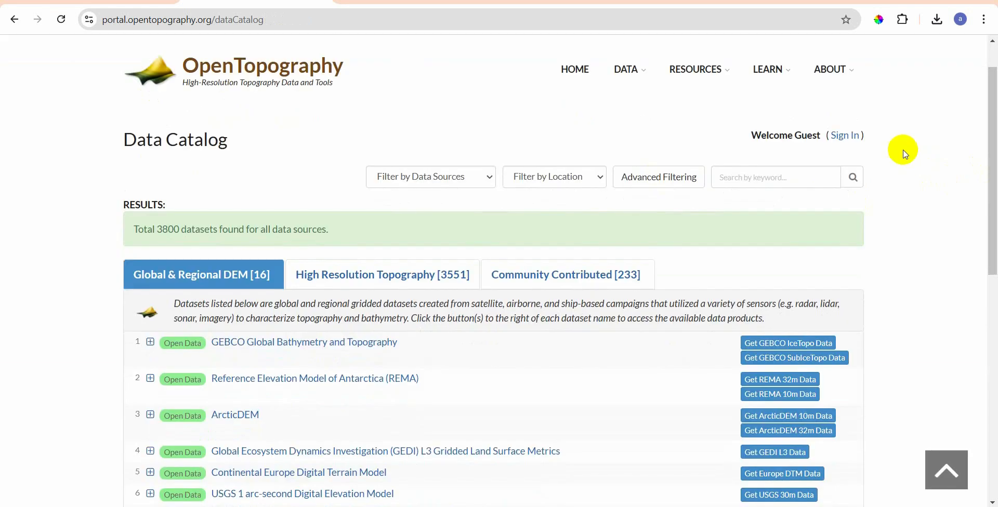
{"action": "left_click", "coordinate": [855, 136]}
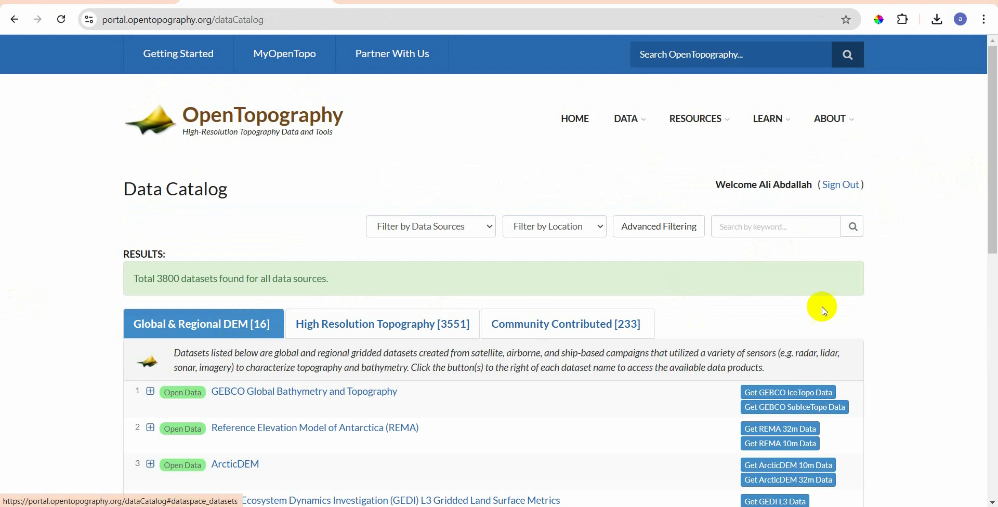
{"action": "scroll", "coordinate": [925, 270], "scroll_direction": "down", "scroll_amount": 9}
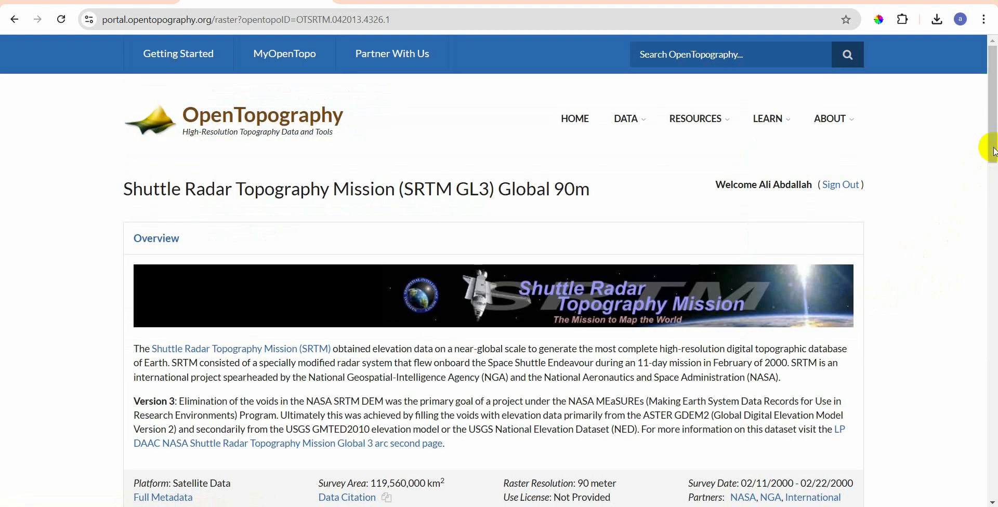
Enable manual entry of the selection coordinates and set Ymax to 42.745678, copied from the Polygon Notes layer's top extent in ArcGIS Pro.
{"action": "left_click_drag", "start_coordinate": [993, 148], "coordinate": [986, 340]}
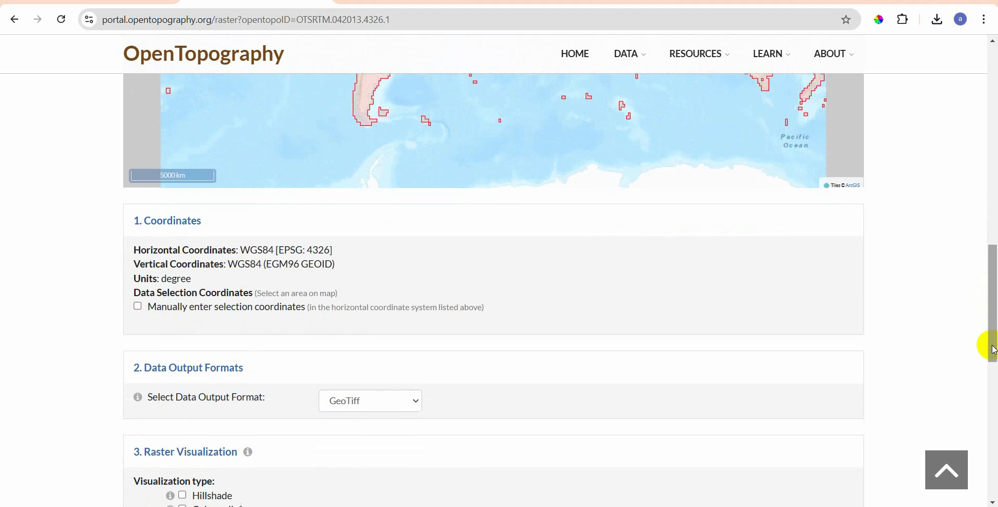
{"action": "left_click", "coordinate": [137, 307]}
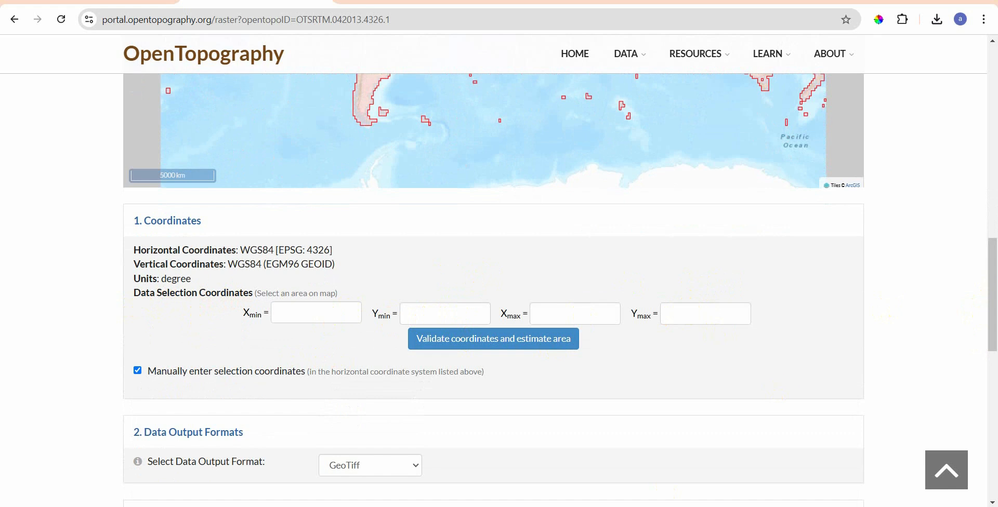
{"action": "left_click", "coordinate": [509, 506]}
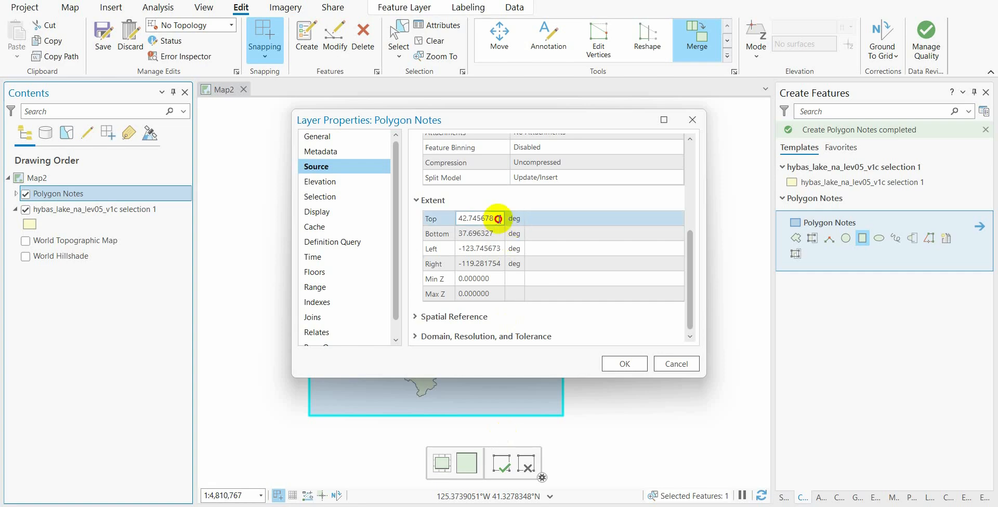
{"action": "left_click_drag", "start_coordinate": [498, 219], "coordinate": [447, 218]}
{"action": "key", "text": "ctrl+c"}
{"action": "key", "text": "alt+Tab"}
{"action": "left_click", "coordinate": [697, 314]}
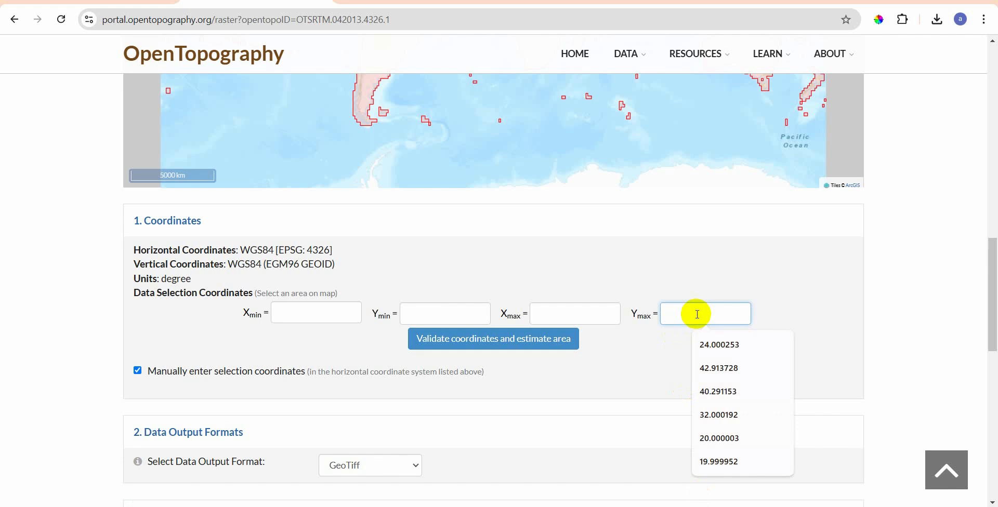
{"action": "key", "text": "ctrl+v"}
{"action": "right_click", "coordinate": [474, 221]}
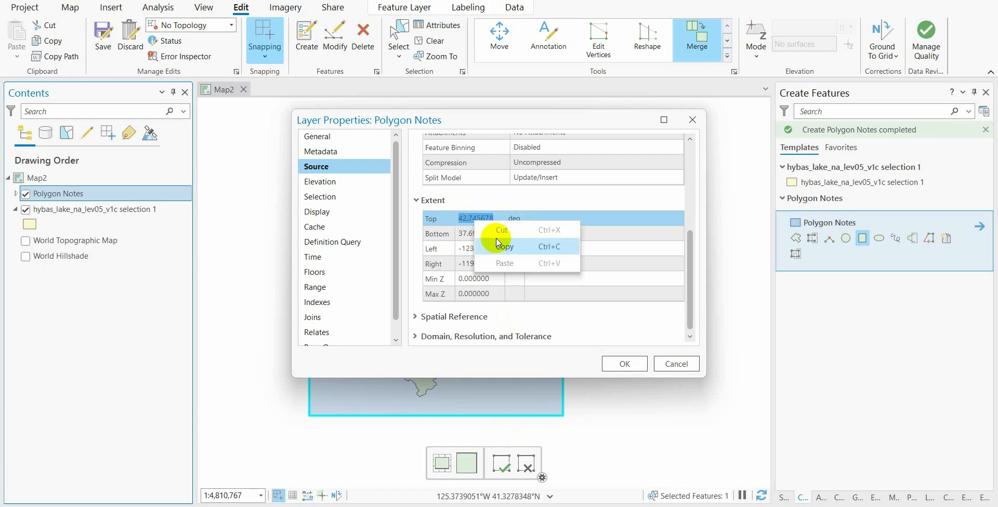
{"action": "left_click", "coordinate": [496, 246]}
Copy the Polygon Notes layer's bottom extent from ArcGIS Pro and set OpenTopography's Ymin to 37.696327.
{"action": "left_click_drag", "start_coordinate": [496, 233], "coordinate": [443, 233]}
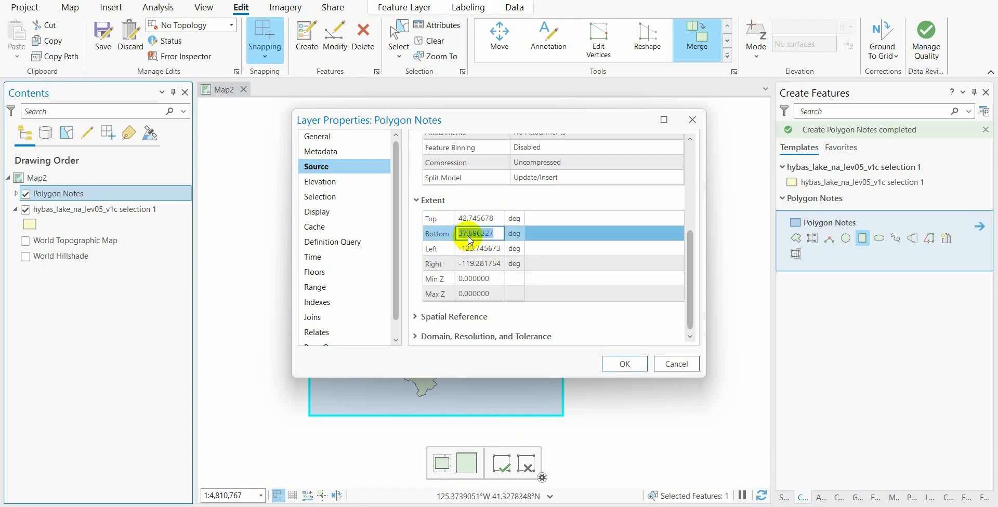
{"action": "right_click", "coordinate": [469, 237]}
{"action": "left_click", "coordinate": [498, 263]}
{"action": "key", "text": "alt+Tab"}
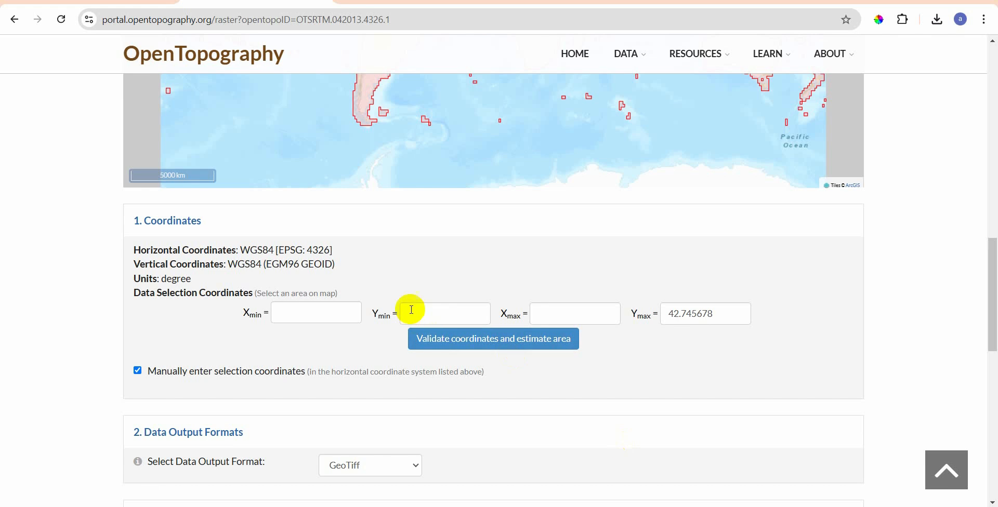
{"action": "left_click", "coordinate": [419, 312]}
{"action": "key", "text": "ctrl+v"}
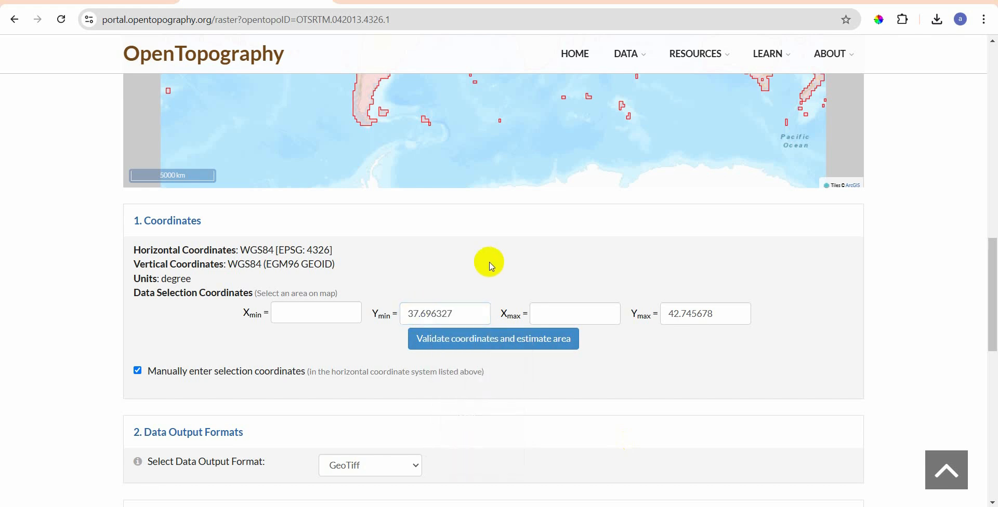
Copy the Polygon Notes layer's left extent from ArcGIS Pro and set OpenTopography's Xmin to -123.745673.
{"action": "key", "text": "alt+Tab"}
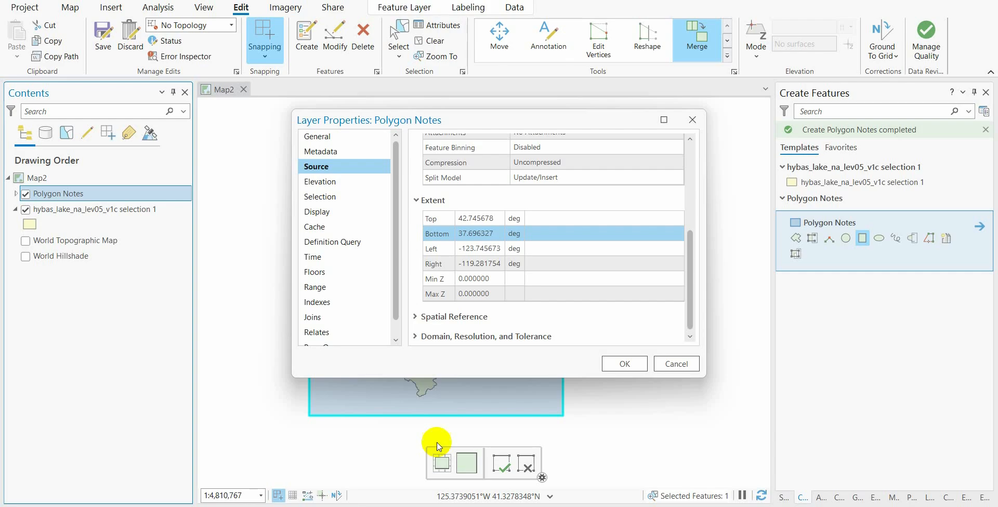
{"action": "left_click_drag", "start_coordinate": [501, 249], "coordinate": [427, 252]}
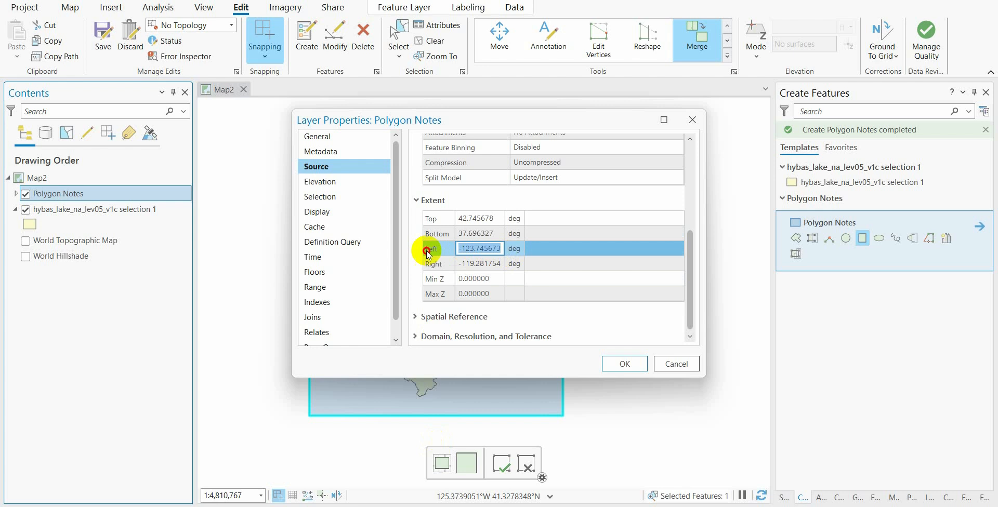
{"action": "right_click", "coordinate": [465, 251]}
{"action": "left_click", "coordinate": [486, 278]}
{"action": "key", "text": "alt+Tab"}
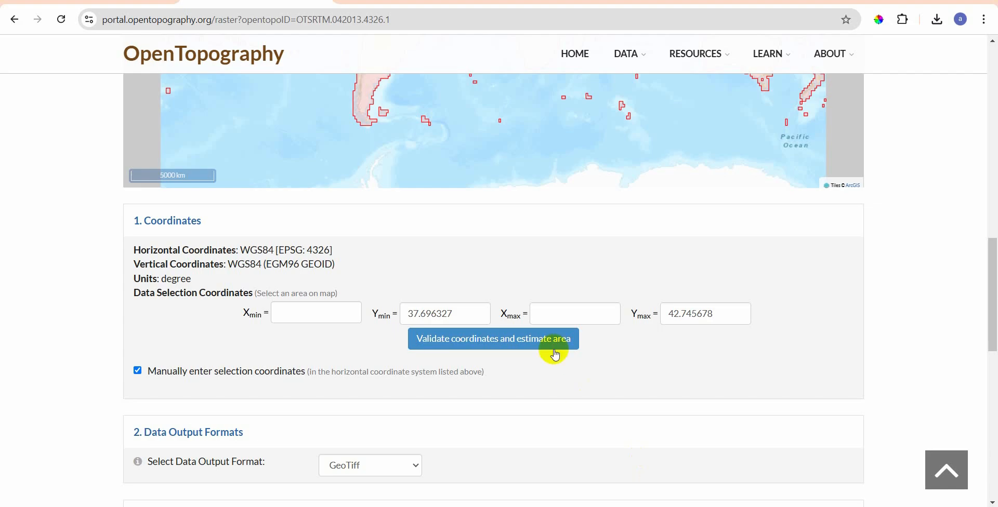
{"action": "left_click", "coordinate": [319, 312]}
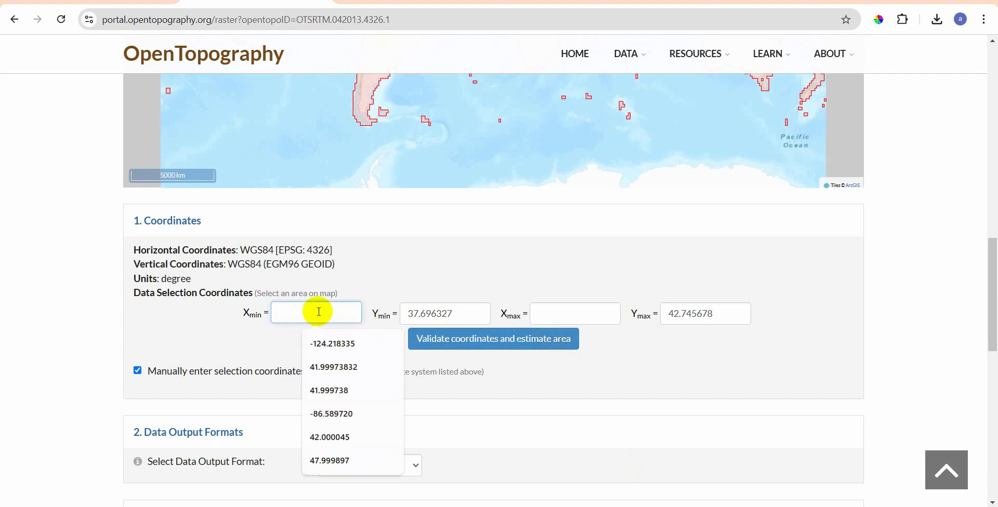
{"action": "key", "text": "ctrl+v"}
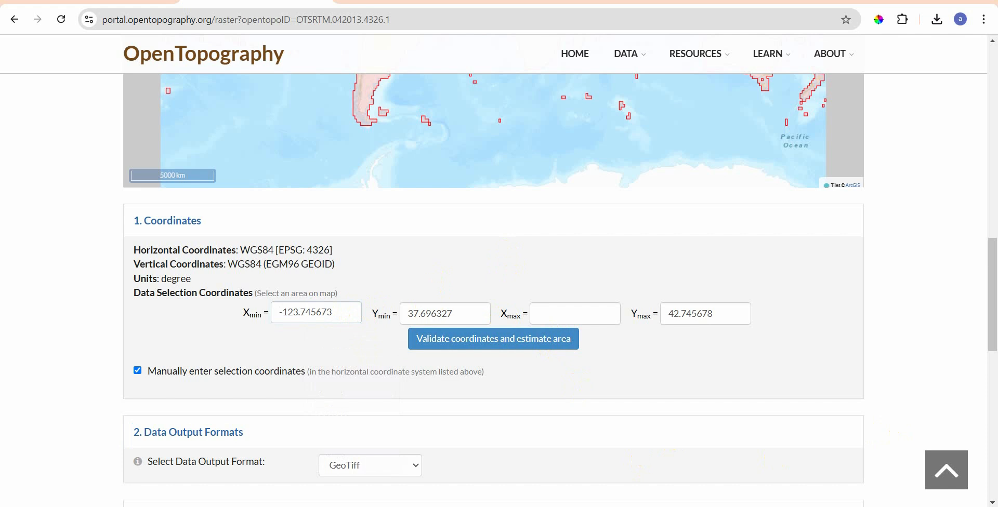
Set OpenTopography's Xmax to -119.281754, copied from the Polygon Notes layer's right extent in ArcGIS Pro, and validate the coordinates.
{"action": "key", "text": "alt+Tab"}
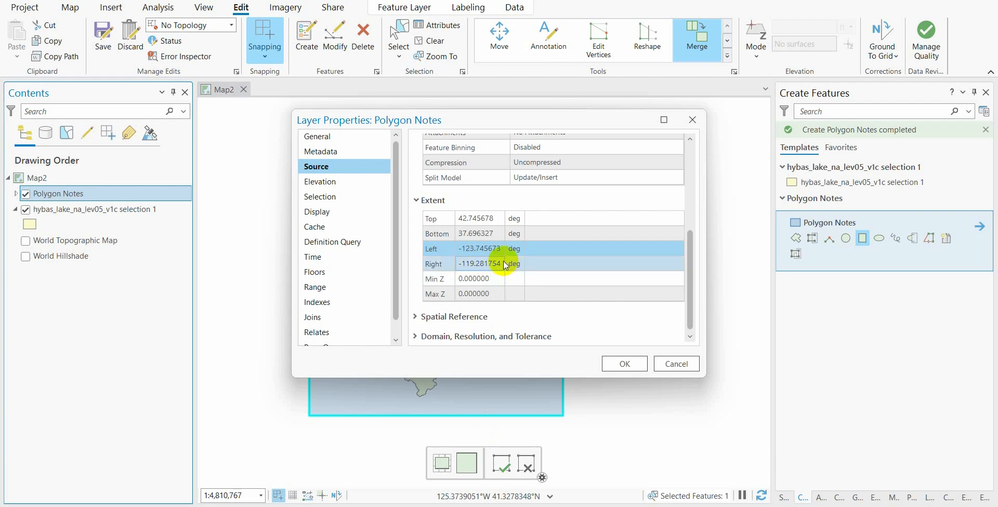
{"action": "left_click_drag", "start_coordinate": [502, 264], "coordinate": [447, 263]}
{"action": "right_click", "coordinate": [455, 263]}
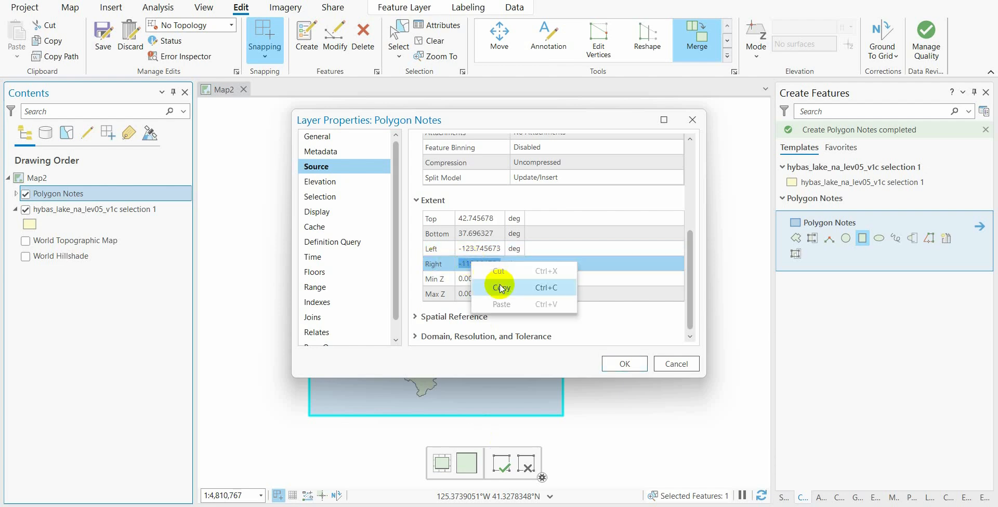
{"action": "left_click", "coordinate": [478, 277]}
{"action": "key", "text": "alt+Tab"}
{"action": "left_click", "coordinate": [572, 315]}
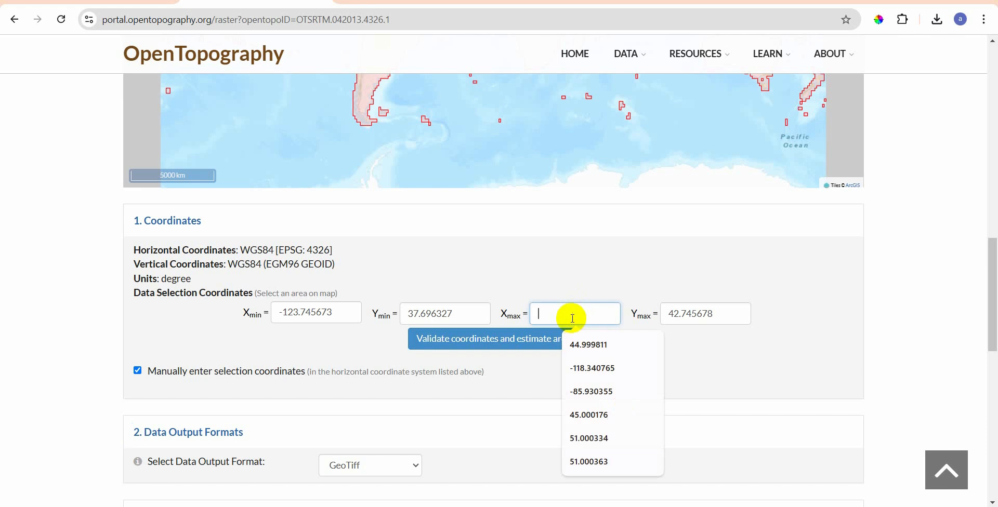
{"action": "key", "text": "ctrl+v"}
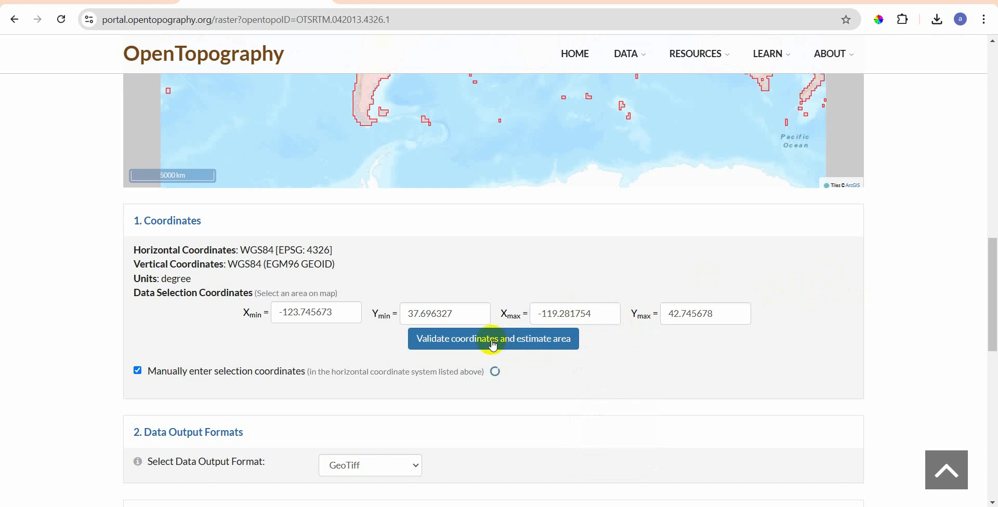
Check the selected area on the map, submit the GeoTiff raster job and download rasters_SRTMGL3.tar.gz.
{"action": "scroll", "coordinate": [958, 207], "scroll_direction": "up", "scroll_amount": 4}
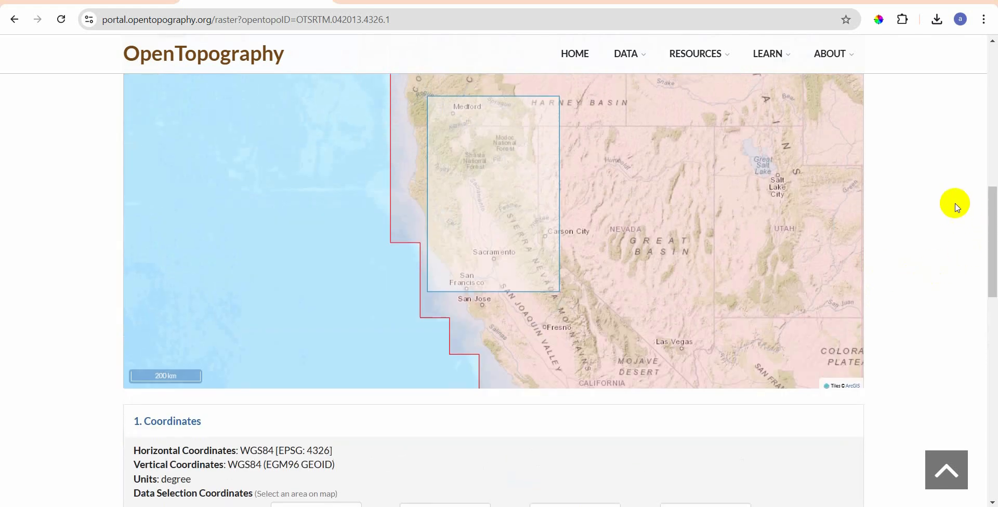
{"action": "scroll", "coordinate": [957, 207], "scroll_direction": "up", "scroll_amount": 2}
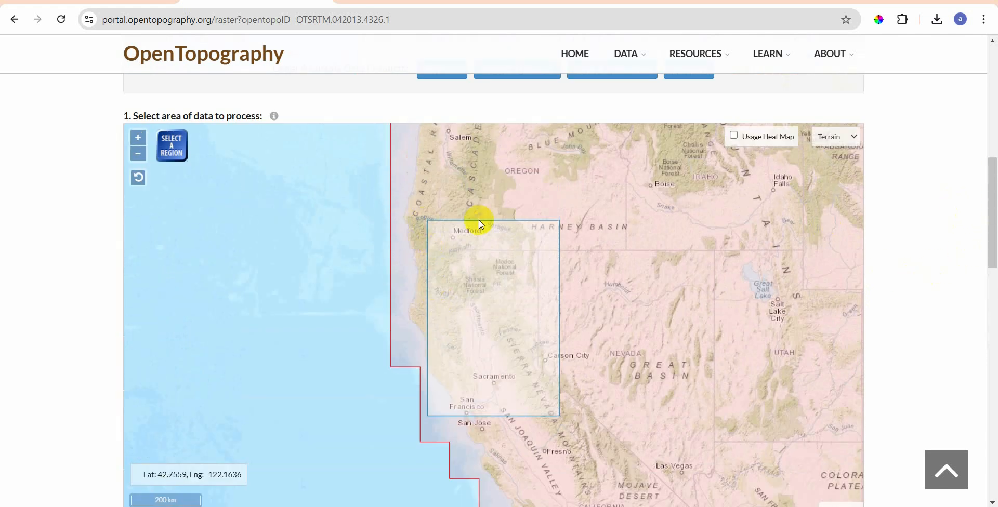
{"action": "scroll", "coordinate": [956, 298], "scroll_direction": "down", "scroll_amount": 9}
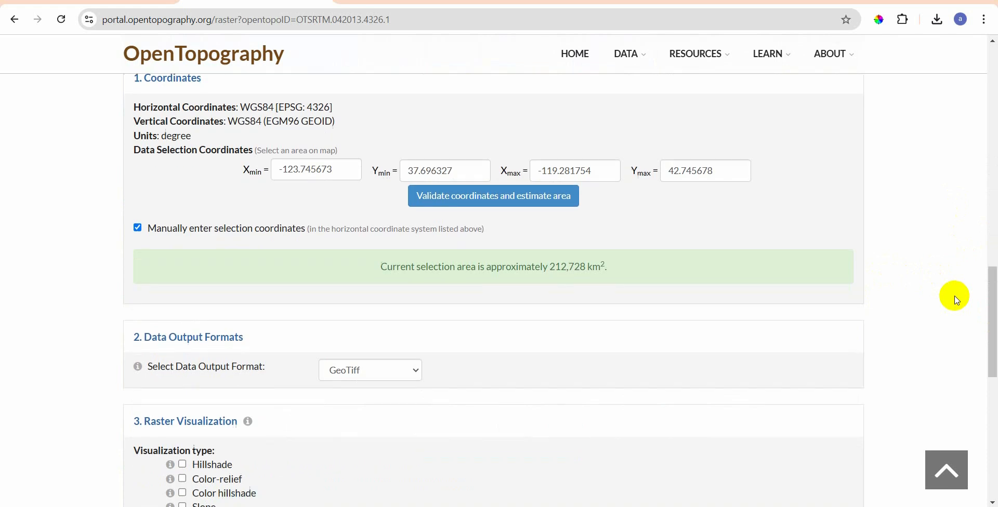
{"action": "scroll", "coordinate": [958, 300], "scroll_direction": "down", "scroll_amount": 3}
{"action": "scroll", "coordinate": [946, 300], "scroll_direction": "down", "scroll_amount": 3}
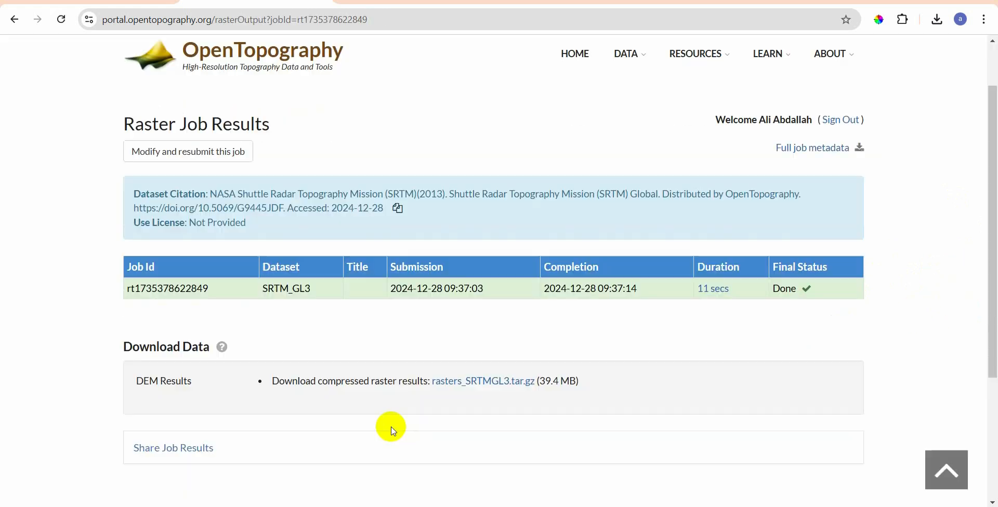
{"action": "left_click", "coordinate": [479, 381]}
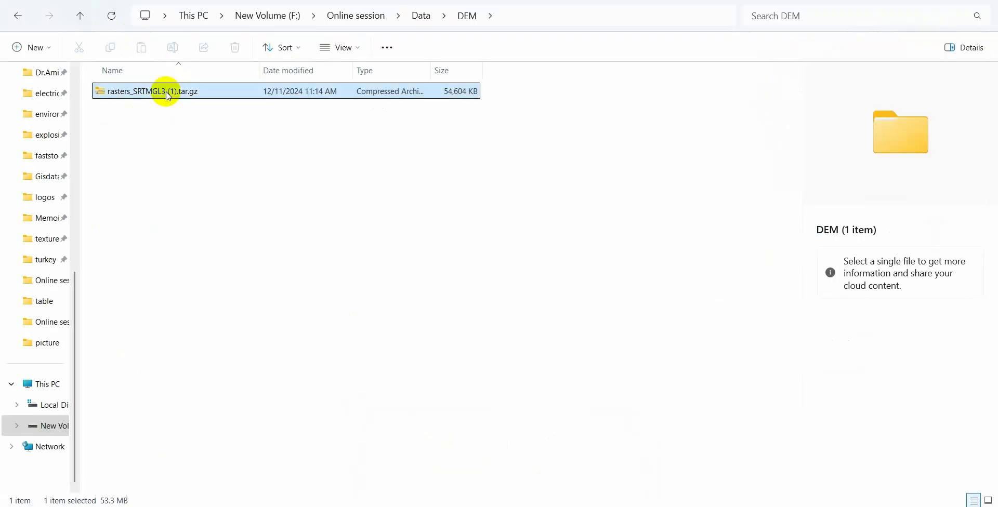
Extract rasters_SRTMGL3 (1).tar.gz in File Explorer to F:\Online session\Data\DEM\rasters_SRTMGL3 (1), keeping the default extraction options.
{"action": "right_click", "coordinate": [168, 96]}
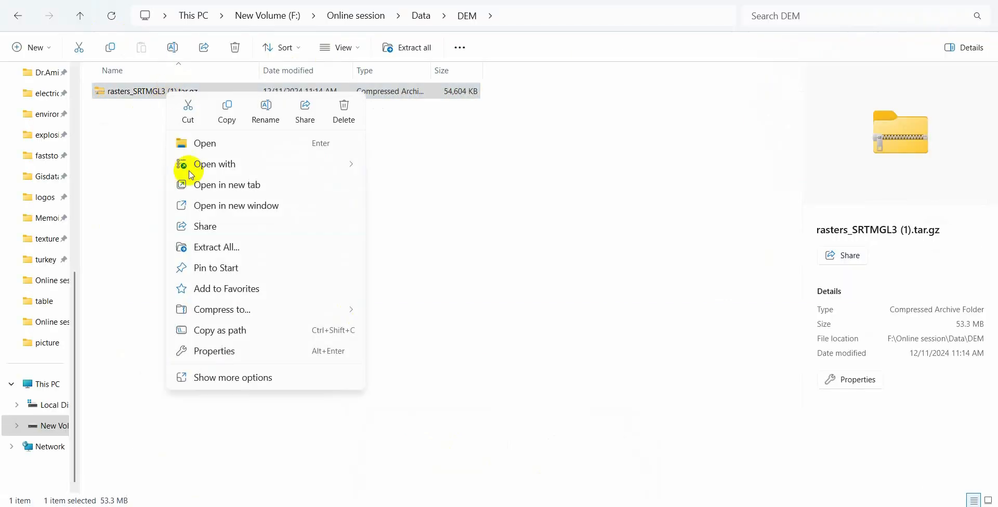
{"action": "left_click", "coordinate": [249, 377]}
{"action": "left_click", "coordinate": [228, 209]}
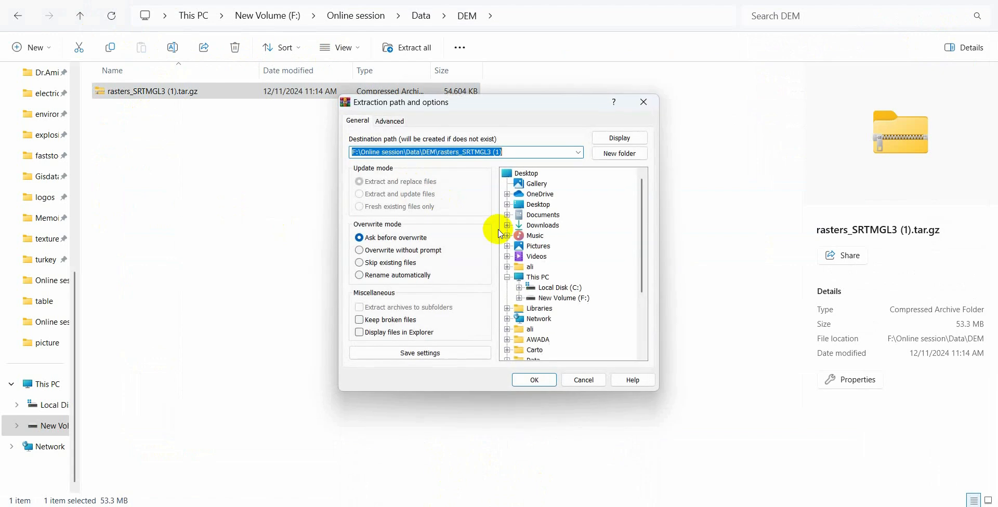
{"action": "left_click", "coordinate": [528, 379]}
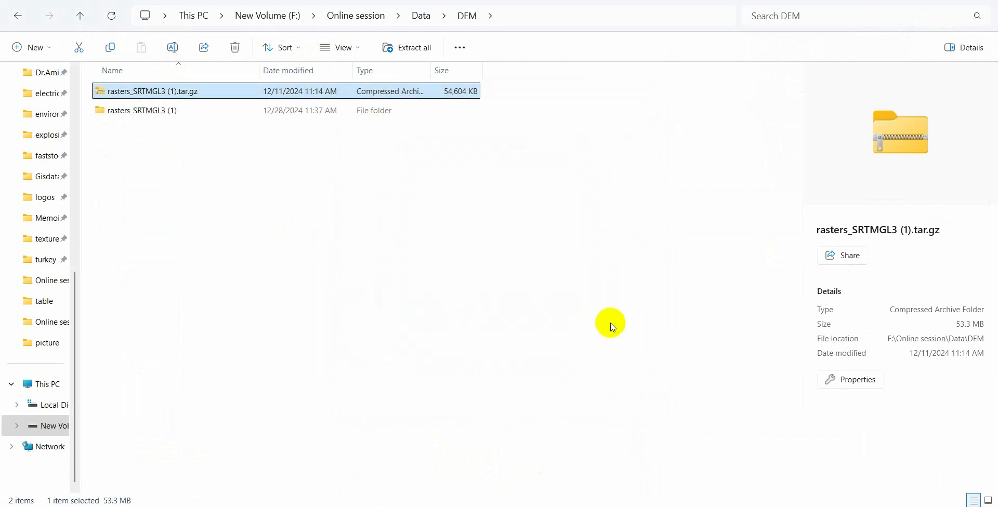
Return to ArcGIS Pro, close the layer properties and remove the Polygon Notes layer from Map2.
{"action": "left_click", "coordinate": [442, 506]}
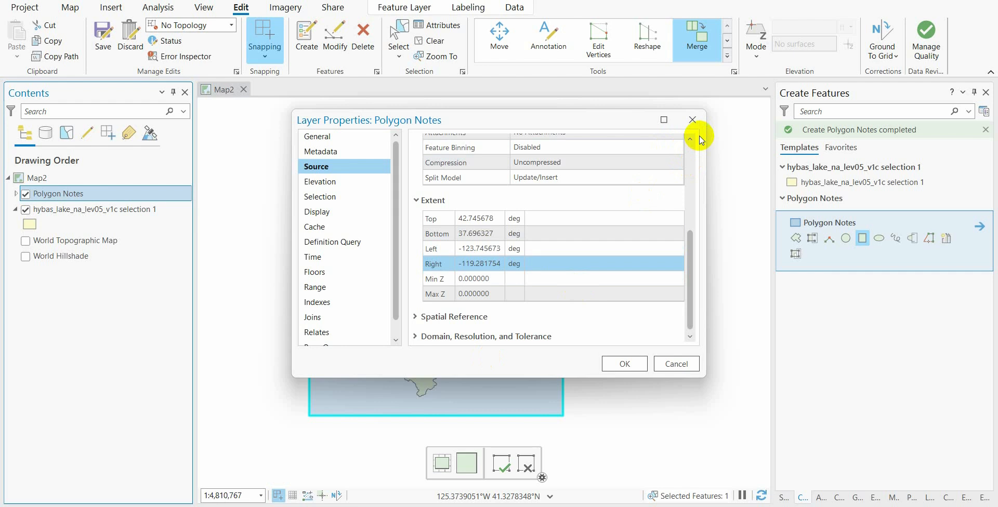
{"action": "left_click", "coordinate": [693, 119]}
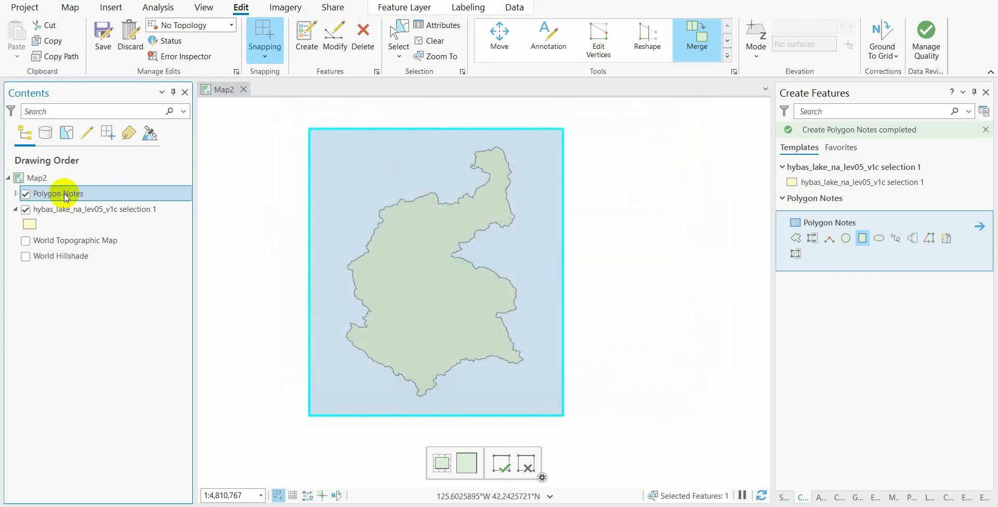
{"action": "right_click", "coordinate": [112, 195]}
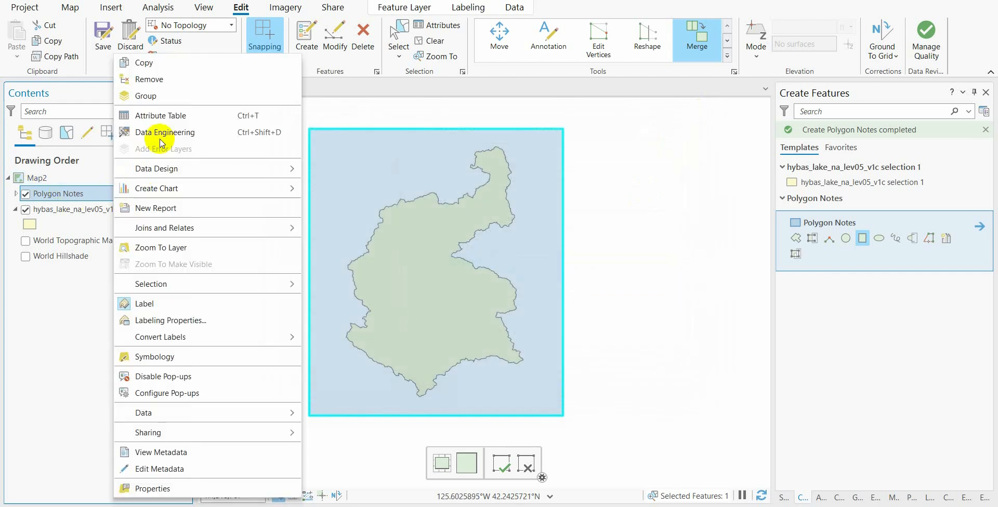
{"action": "left_click", "coordinate": [165, 79]}
{"action": "left_click", "coordinate": [534, 263]}
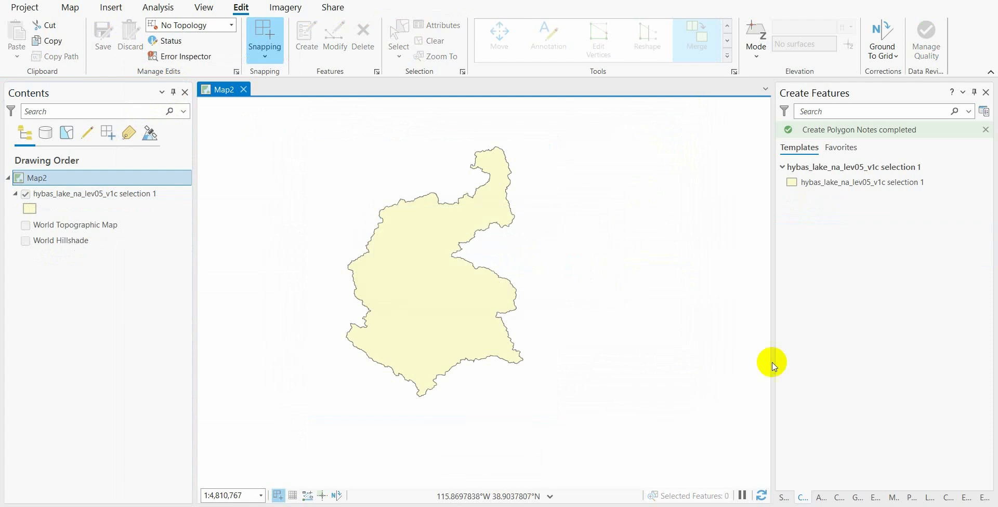
Add output_SRTMGL3.tif from the project folder Data\DEM\rasters_SRTMGL3 (1) to Map2.
{"action": "left_click", "coordinate": [840, 498]}
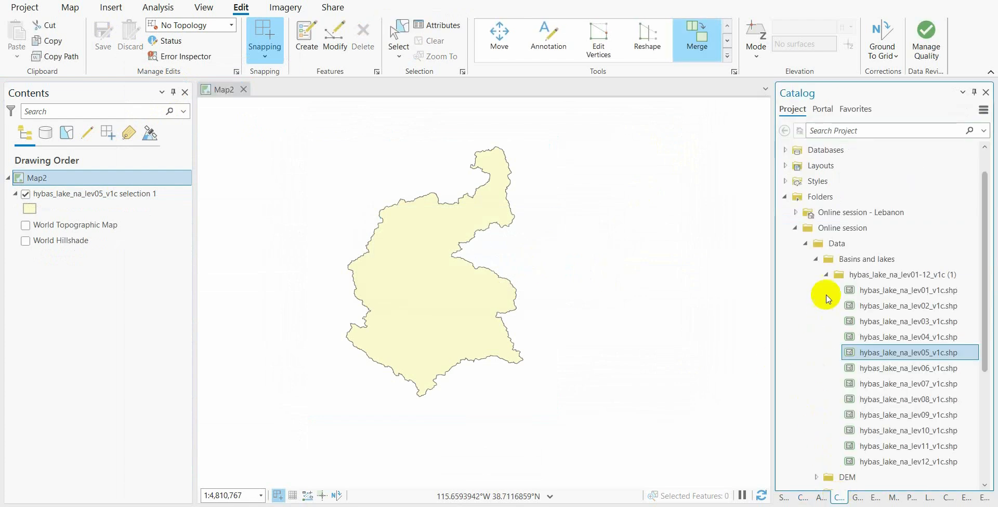
{"action": "left_click", "coordinate": [819, 265]}
{"action": "left_click", "coordinate": [816, 295]}
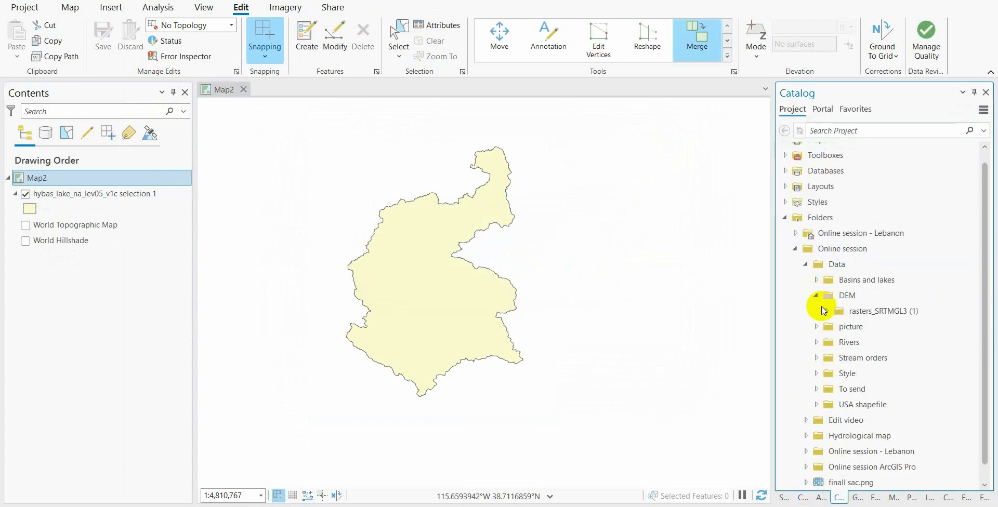
{"action": "left_click", "coordinate": [826, 311]}
{"action": "left_click", "coordinate": [863, 327]}
{"action": "left_click_drag", "start_coordinate": [864, 329], "coordinate": [416, 265]}
{"action": "left_click", "coordinate": [575, 364]}
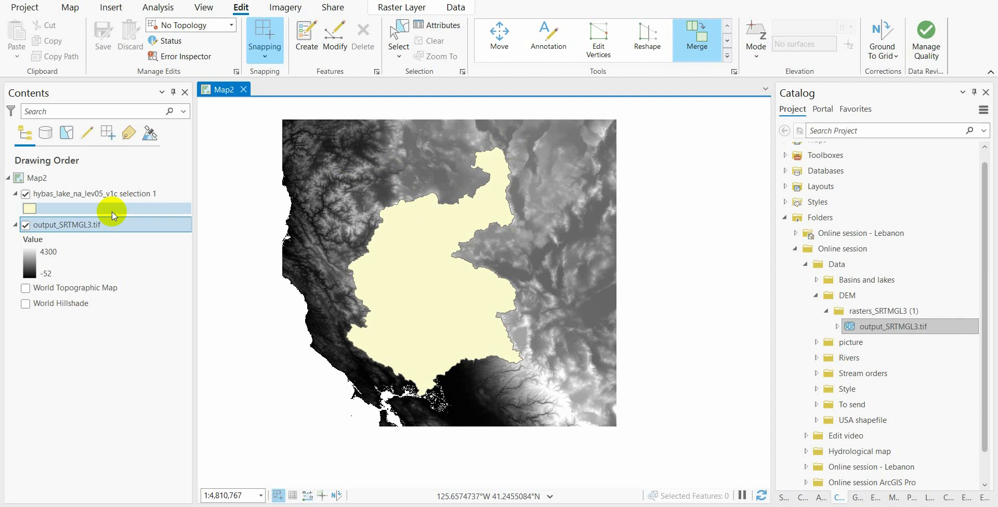
Run Clip Raster on output_SRTMGL3.tif with hybas_lake_na_lev05_v1c selection 1 as output extent, using input features for clipping geometry and output output_SRTMGL3_Clip1.
{"action": "left_click", "coordinate": [213, 12]}
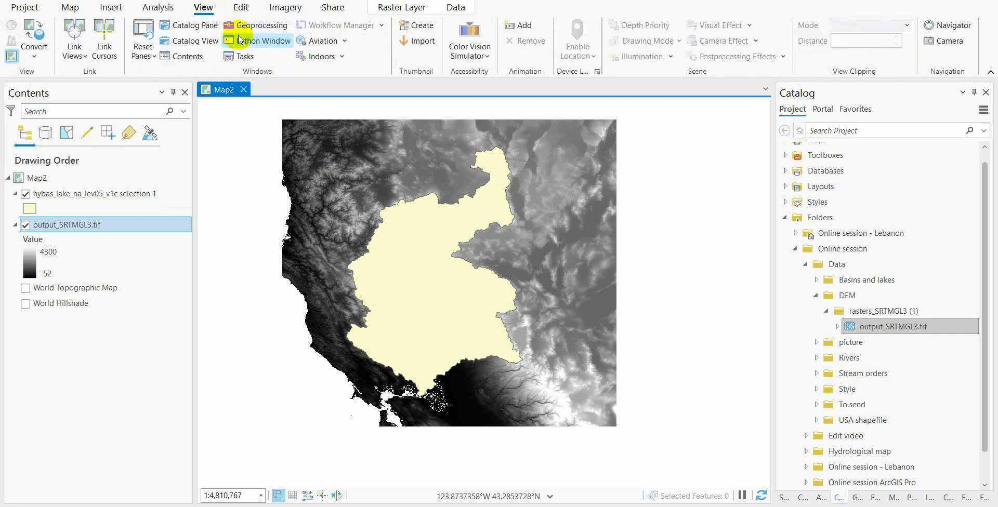
{"action": "left_click", "coordinate": [264, 30]}
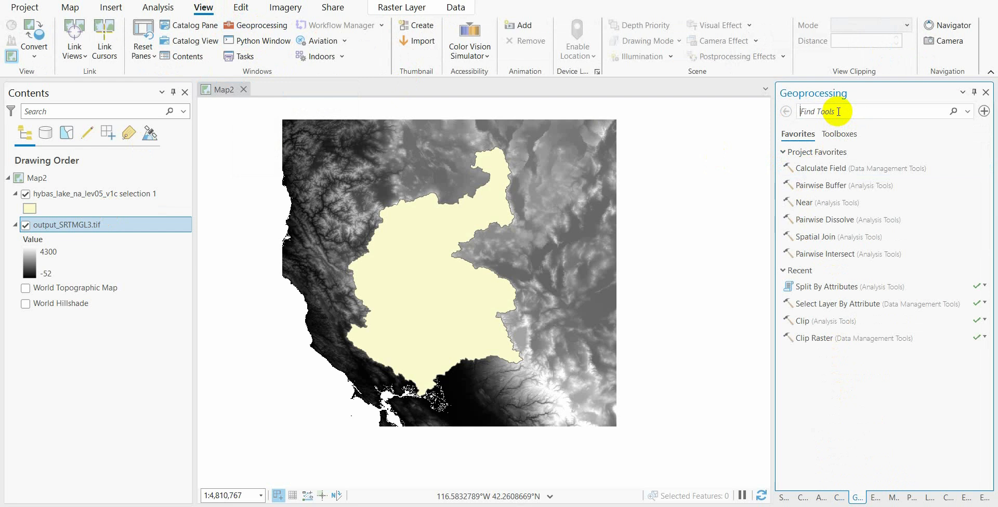
{"action": "type", "text": "clip"}
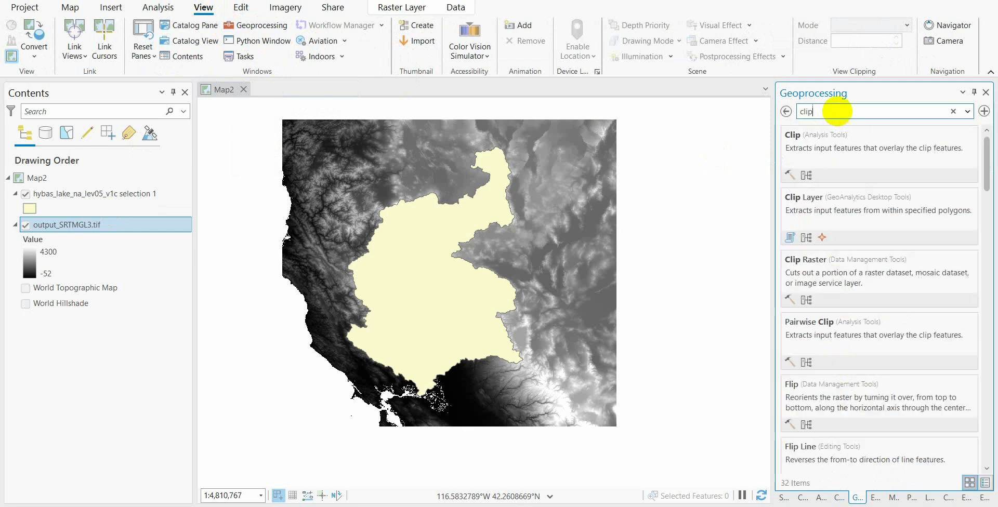
{"action": "left_click", "coordinate": [818, 282]}
{"action": "left_click_drag", "start_coordinate": [52, 227], "coordinate": [134, 243]}
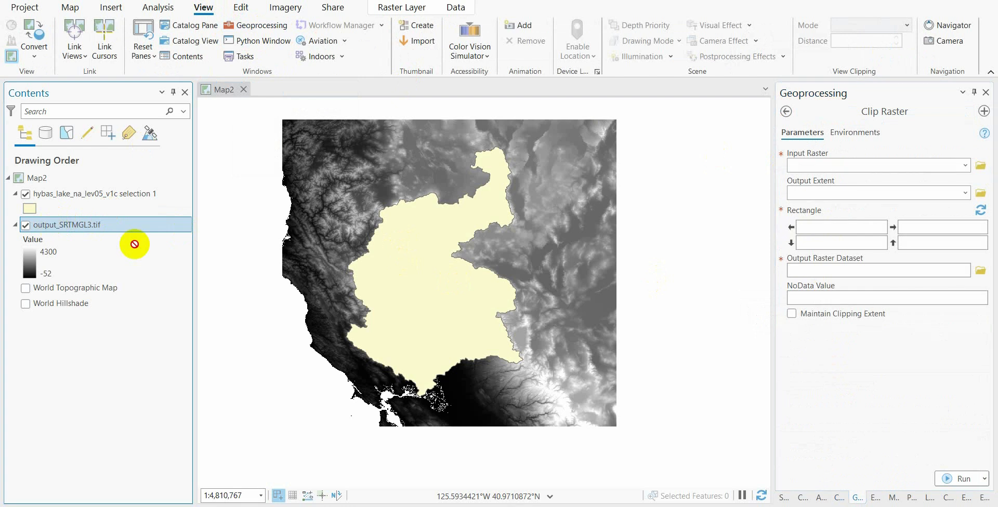
{"action": "left_click_drag", "start_coordinate": [762, 200], "coordinate": [815, 162]}
{"action": "left_click_drag", "start_coordinate": [140, 193], "coordinate": [826, 192]}
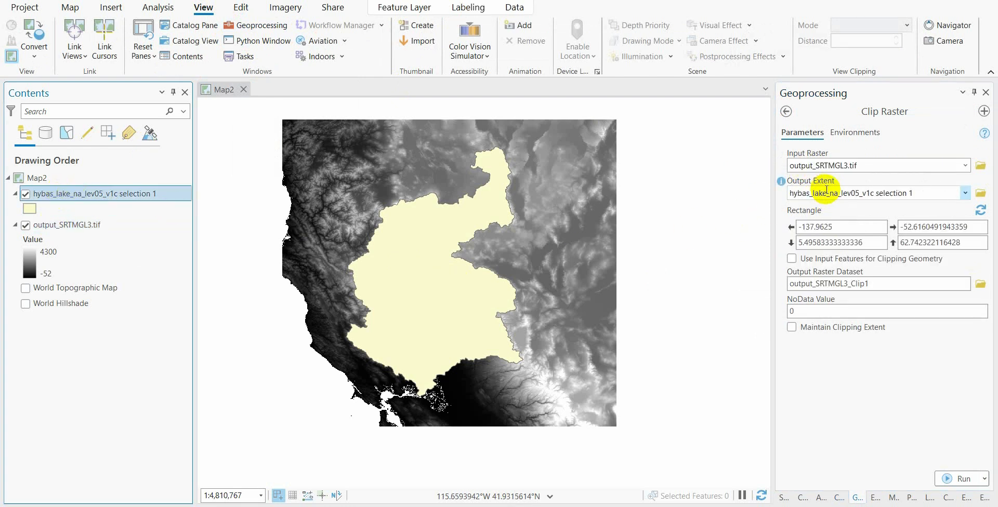
{"action": "left_click", "coordinate": [792, 259]}
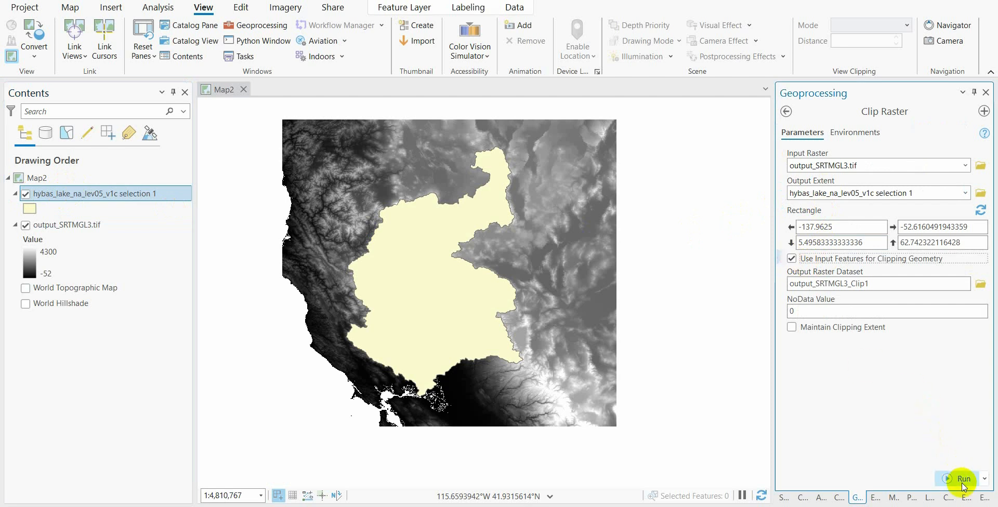
{"action": "left_click", "coordinate": [962, 483]}
Hide the hybas_lake_na_lev05_v1c selection 1 basin layer and remove the original output_SRTMGL3.tif layer from Map2.
{"action": "left_click", "coordinate": [26, 287]}
{"action": "left_click", "coordinate": [25, 194]}
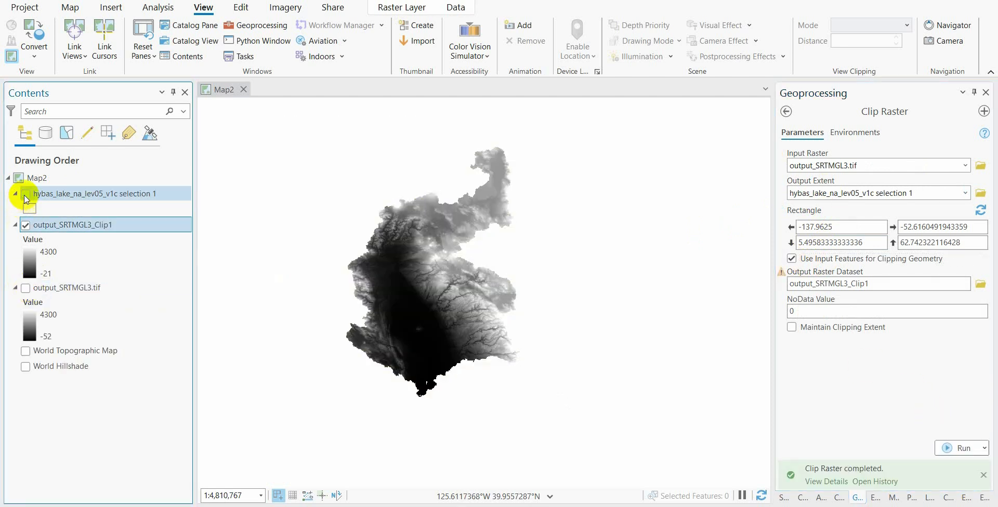
{"action": "left_click", "coordinate": [75, 289]}
{"action": "right_click", "coordinate": [75, 289]}
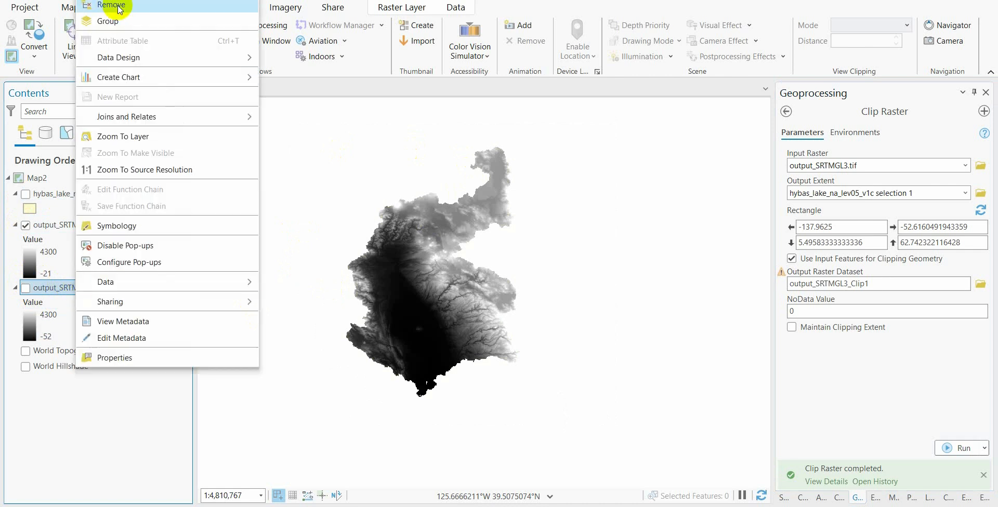
{"action": "left_click", "coordinate": [128, 19]}
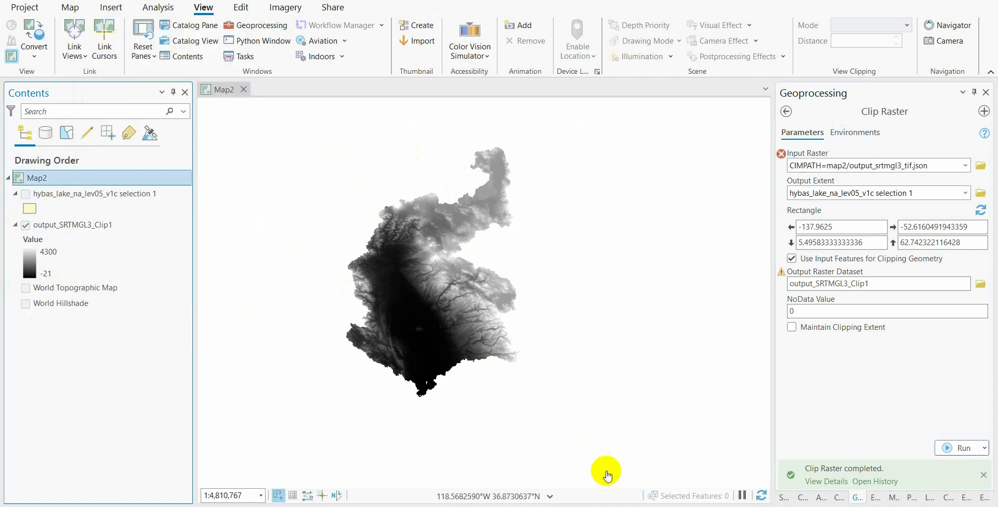
{"action": "left_click", "coordinate": [450, 252]}
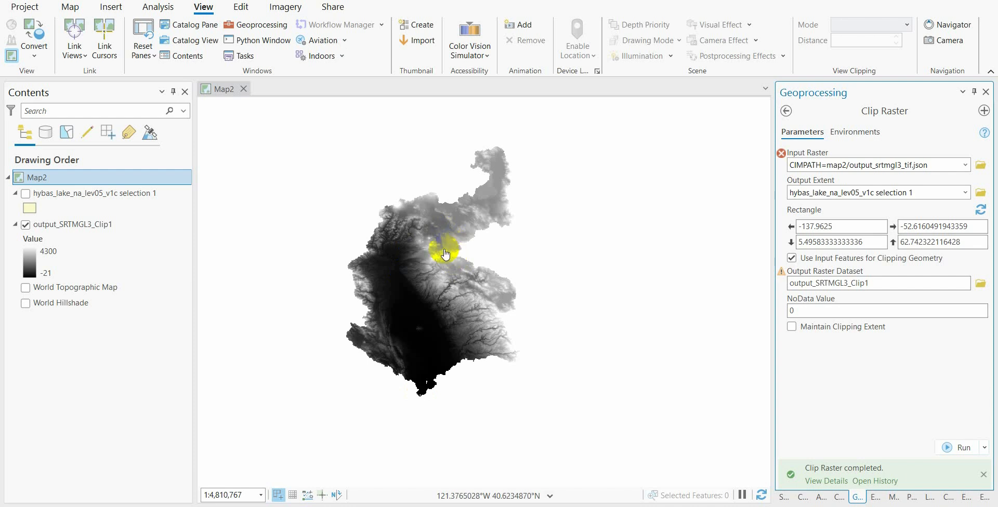
Create a new layer from output_SRTMGL3_Clip1 with the Traditional Hillshade raster function, azimuth 315, altitude 45 and Z factor 2.
{"action": "left_click", "coordinate": [98, 225]}
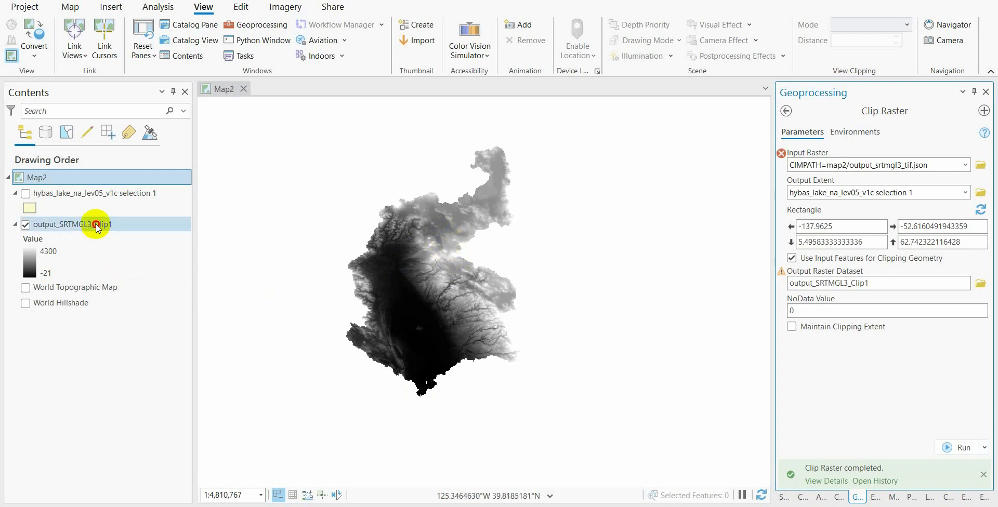
{"action": "left_click", "coordinate": [287, 9]}
{"action": "left_click", "coordinate": [139, 34]}
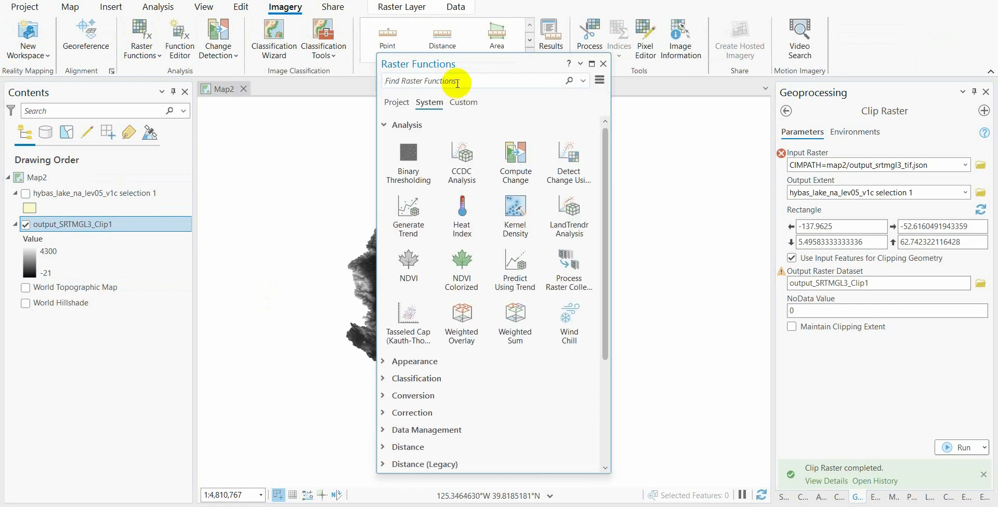
{"action": "left_click", "coordinate": [458, 82]}
{"action": "type", "text": "hil"}
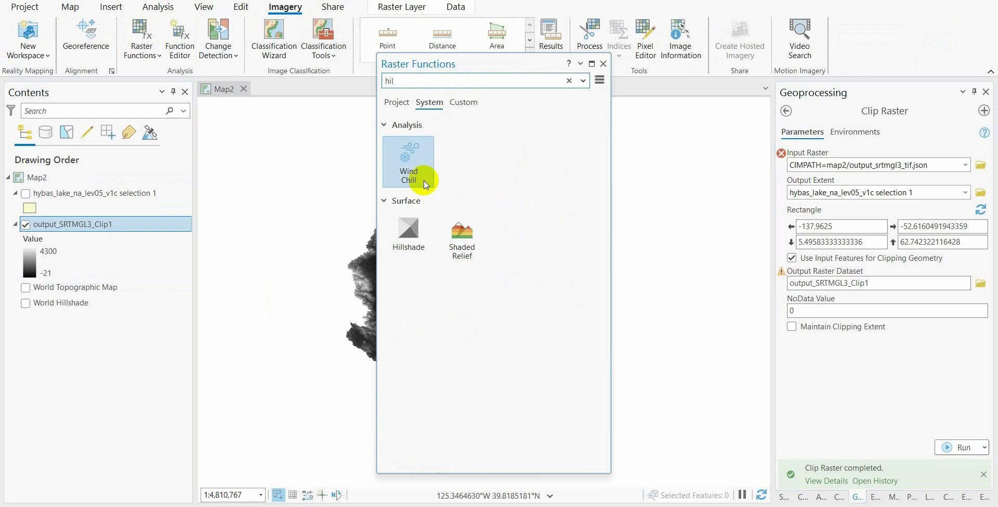
{"action": "left_click", "coordinate": [414, 237]}
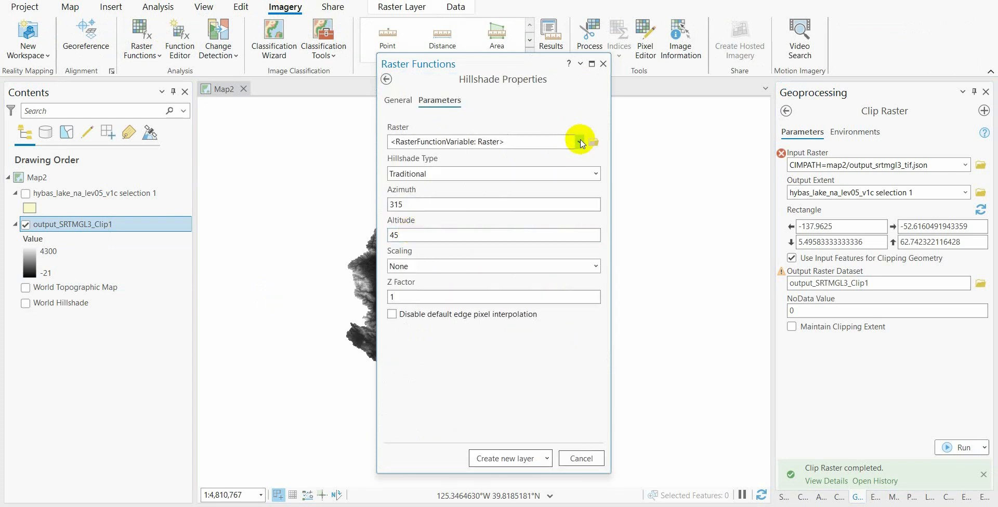
{"action": "left_click", "coordinate": [580, 142]}
{"action": "left_click", "coordinate": [466, 155]}
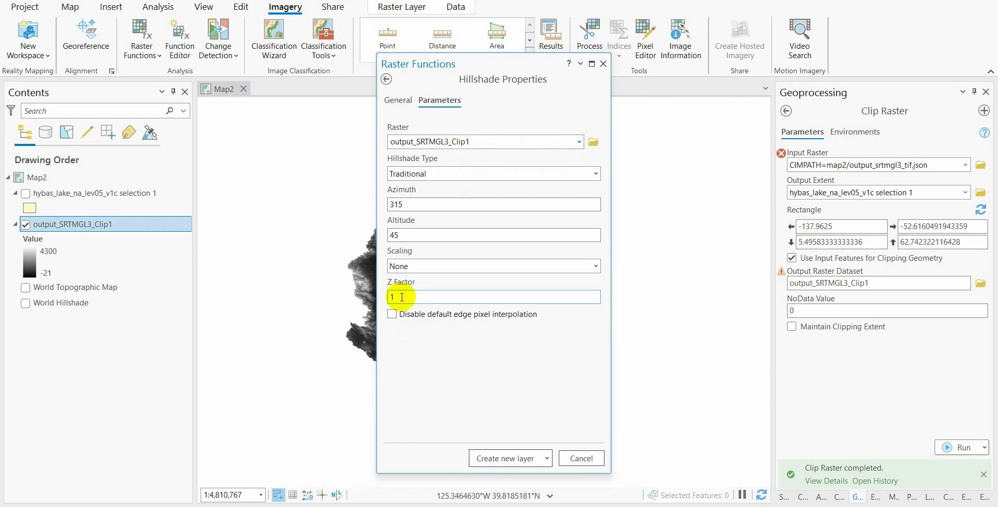
{"action": "left_click_drag", "start_coordinate": [402, 297], "coordinate": [376, 292]}
{"action": "type", "text": "2"}
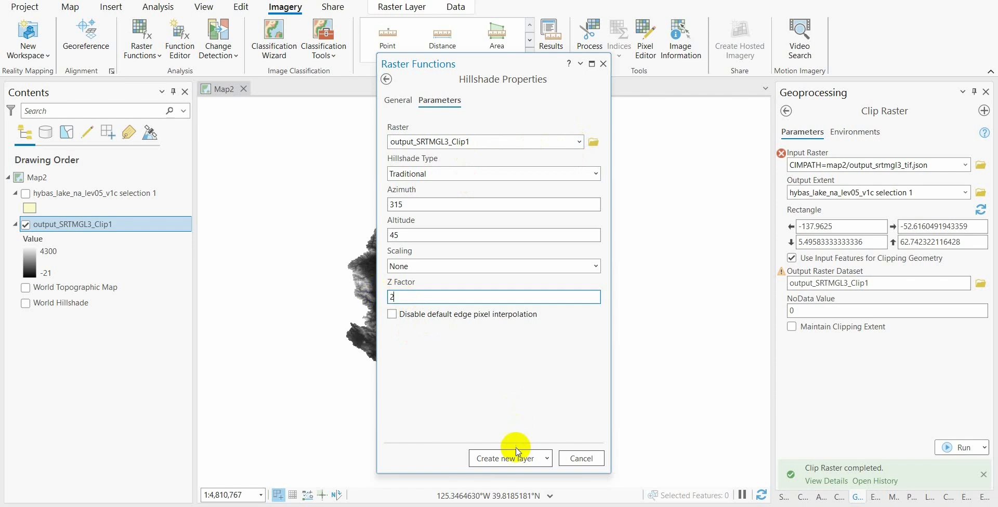
{"action": "left_click", "coordinate": [503, 462]}
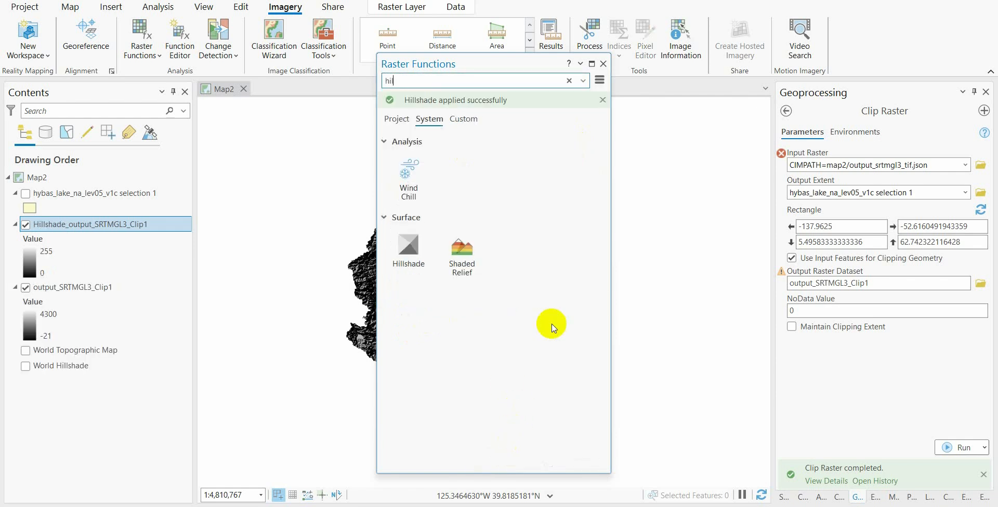
{"action": "left_click", "coordinate": [603, 64]}
Remove the output_SRTMGL3_Clip1 layer from Map2, leaving the hillshade layer in place.
{"action": "left_click_drag", "start_coordinate": [427, 268], "coordinate": [475, 284]}
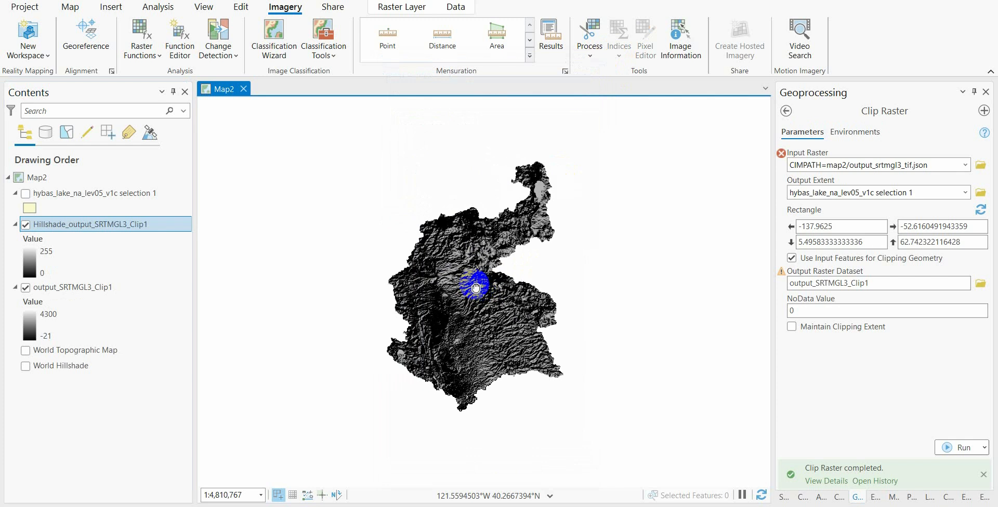
{"action": "right_click", "coordinate": [77, 289]}
{"action": "left_click", "coordinate": [127, 7]}
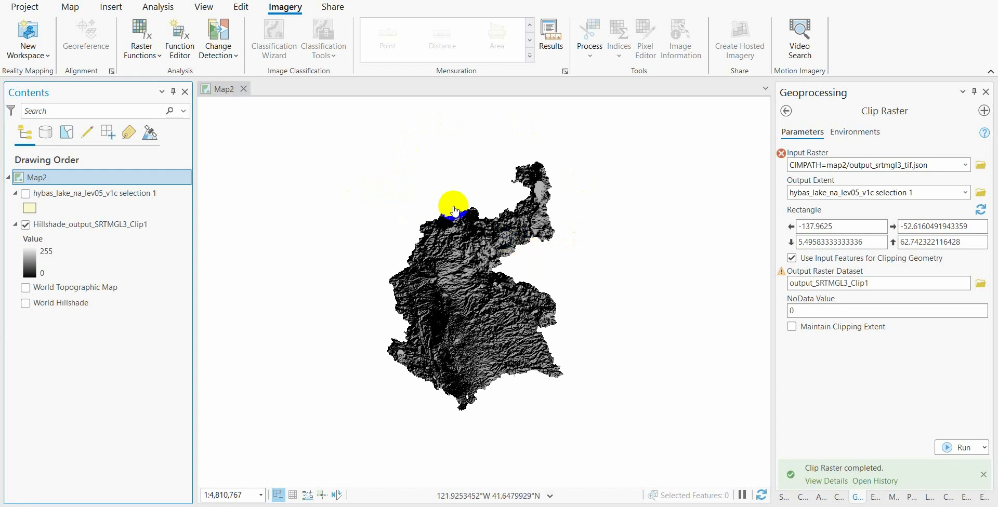
Adjust the hillshade layer's enhancement to brightness -65, contrast 7 and gamma 5.0, and check the terrain up close.
{"action": "left_click", "coordinate": [108, 228]}
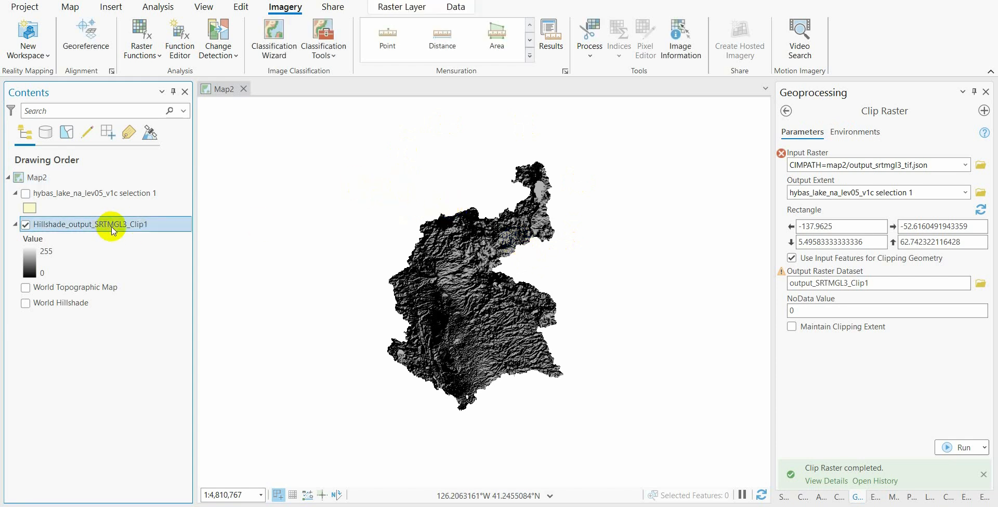
{"action": "left_click", "coordinate": [416, 9]}
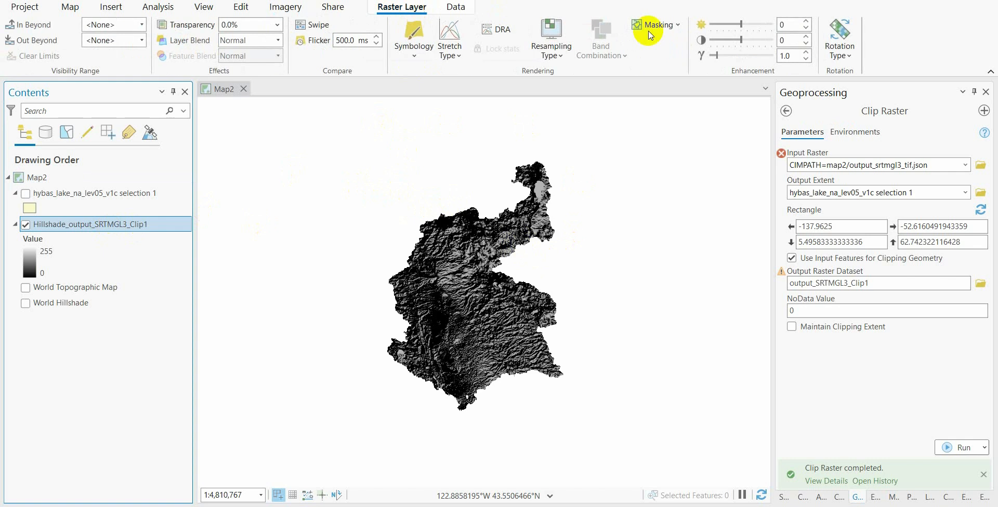
{"action": "left_click", "coordinate": [783, 24]}
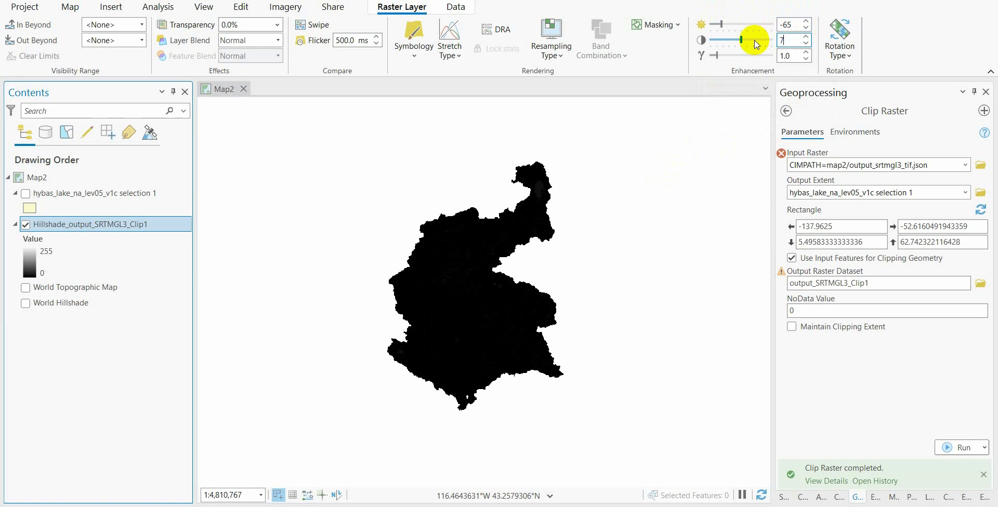
{"action": "left_click", "coordinate": [749, 55]}
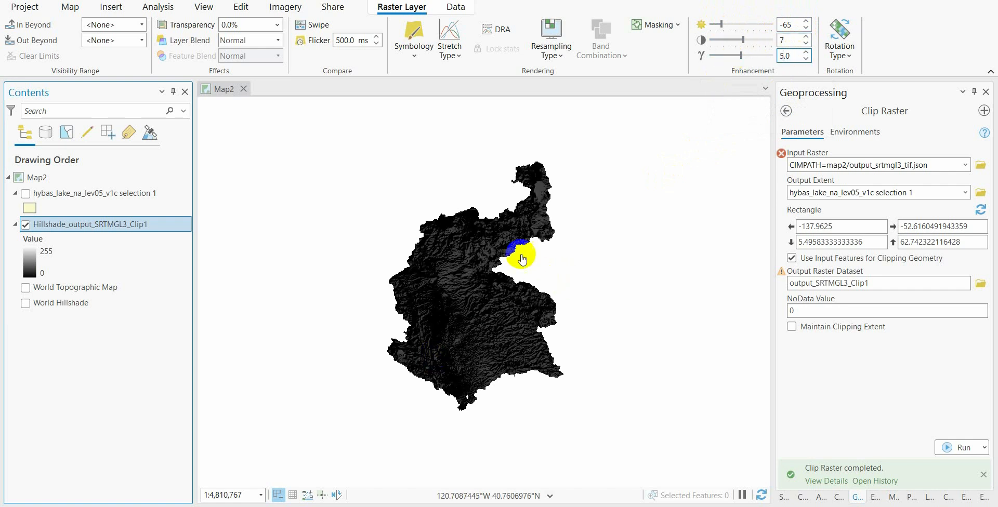
{"action": "scroll", "coordinate": [518, 249], "scroll_direction": "up", "scroll_amount": 3}
{"action": "scroll", "coordinate": [518, 252], "scroll_direction": "down", "scroll_amount": 3}
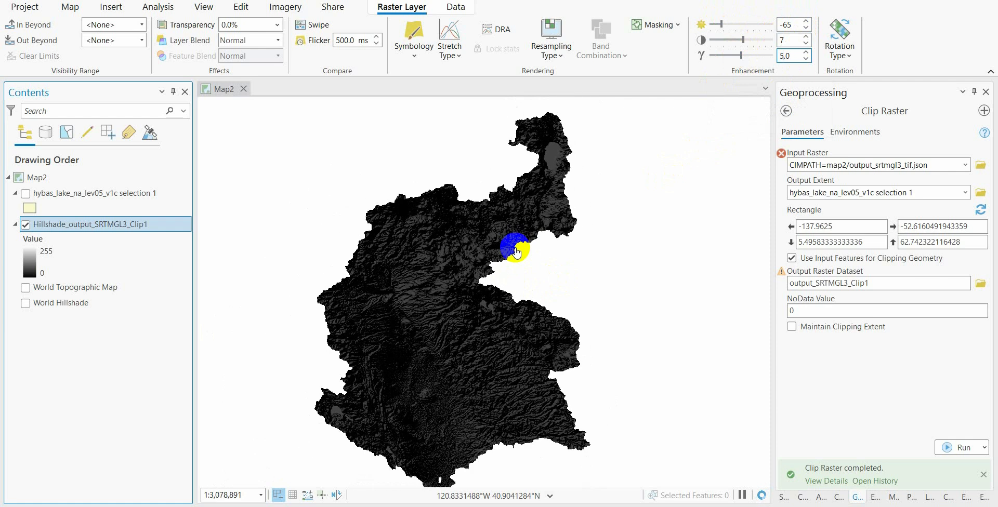
Add HydroRIVERS_v10_na.shp from the project's Data\Rivers\HydroRIVERS_v10_na_shp folder to Map2.
{"action": "left_click", "coordinate": [786, 110]}
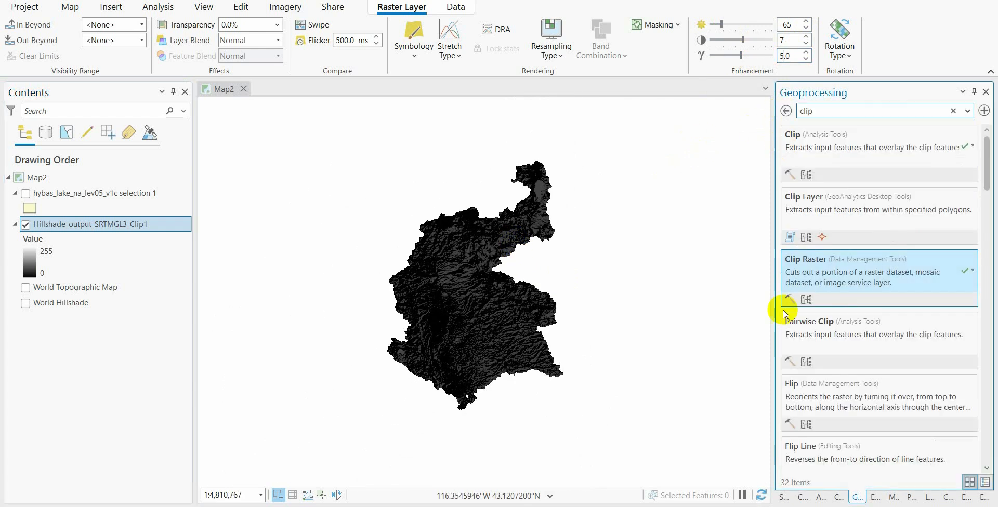
{"action": "left_click", "coordinate": [786, 113]}
{"action": "left_click", "coordinate": [839, 497]}
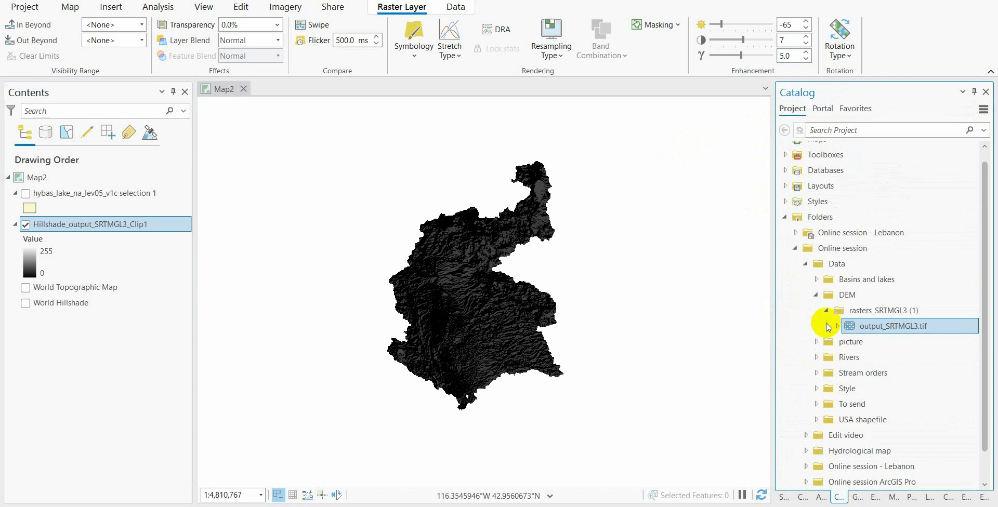
{"action": "left_click", "coordinate": [817, 296]}
{"action": "left_click", "coordinate": [816, 328]}
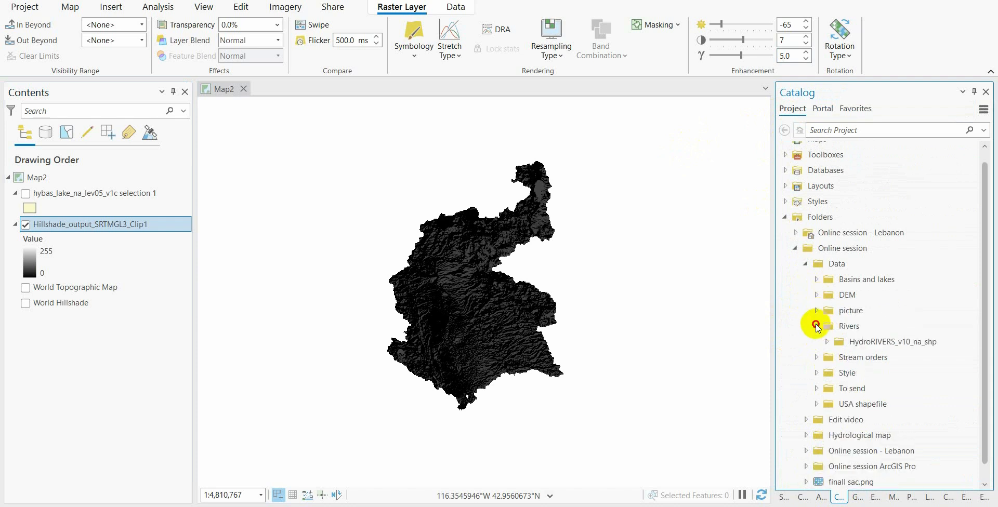
{"action": "left_click", "coordinate": [827, 342]}
{"action": "left_click", "coordinate": [838, 357]}
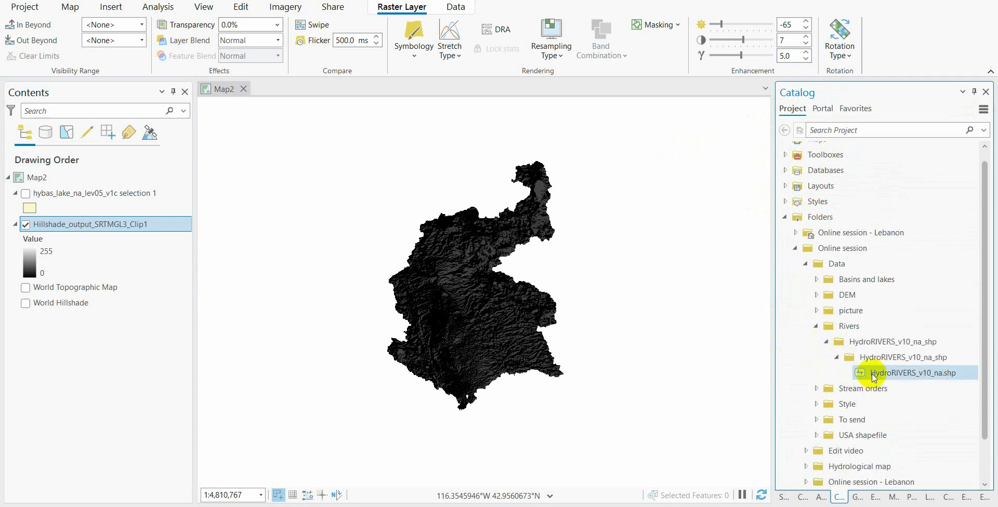
{"action": "left_click_drag", "start_coordinate": [863, 372], "coordinate": [435, 263]}
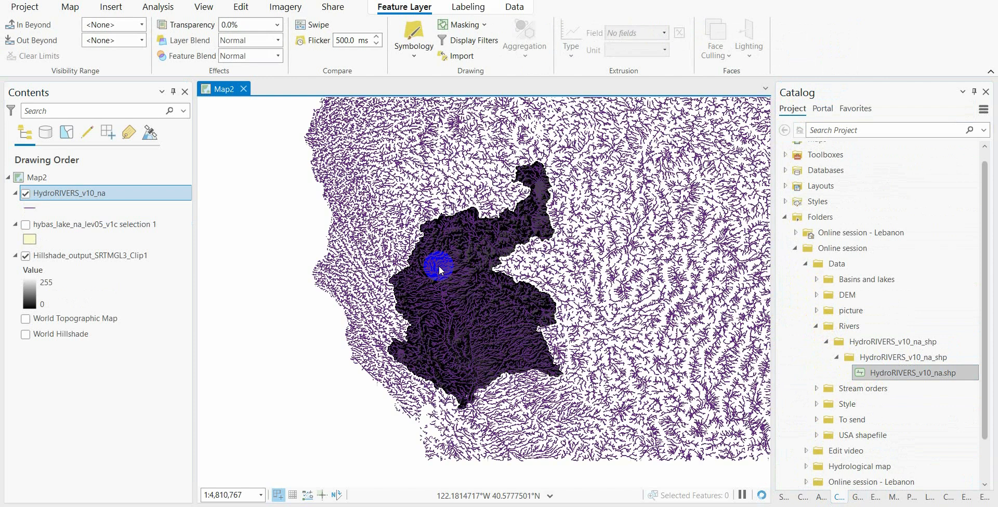
Hide the hillshade layer and view the wider extent of the HydroRIVERS_v10_na river network.
{"action": "left_click", "coordinate": [25, 256]}
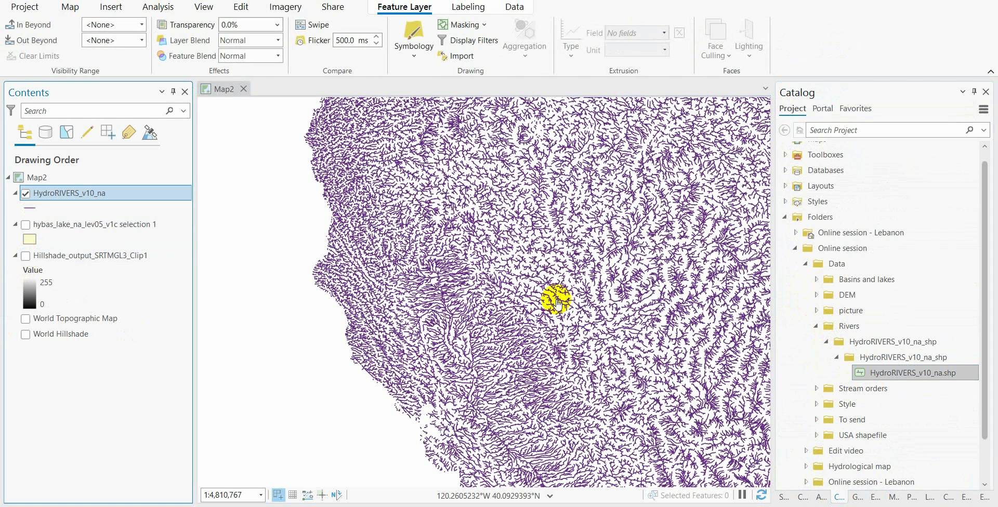
{"action": "scroll", "coordinate": [460, 278], "scroll_direction": "down", "scroll_amount": 3}
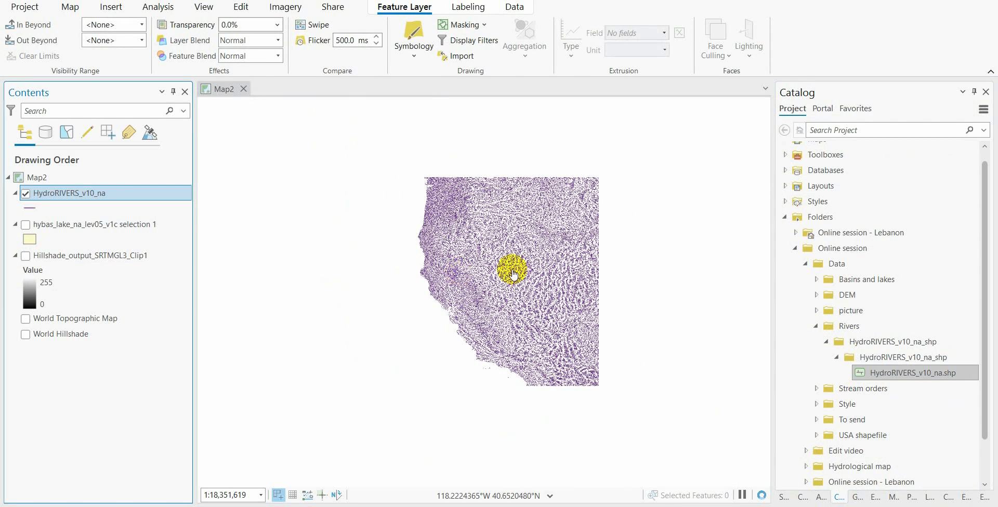
{"action": "scroll", "coordinate": [512, 275], "scroll_direction": "up", "scroll_amount": 1}
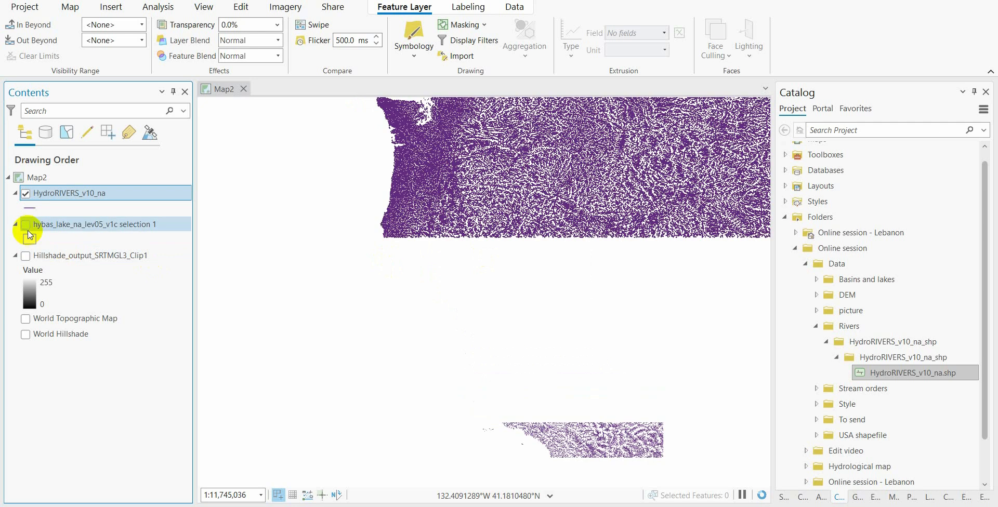
Hide the HydroRIVERS_v10_na layer and clip it to hybas_lake_na_lev05_v1c selection 1, with HydroRIVERS_v10_na_Clip1 as the output.
{"action": "left_click", "coordinate": [25, 193]}
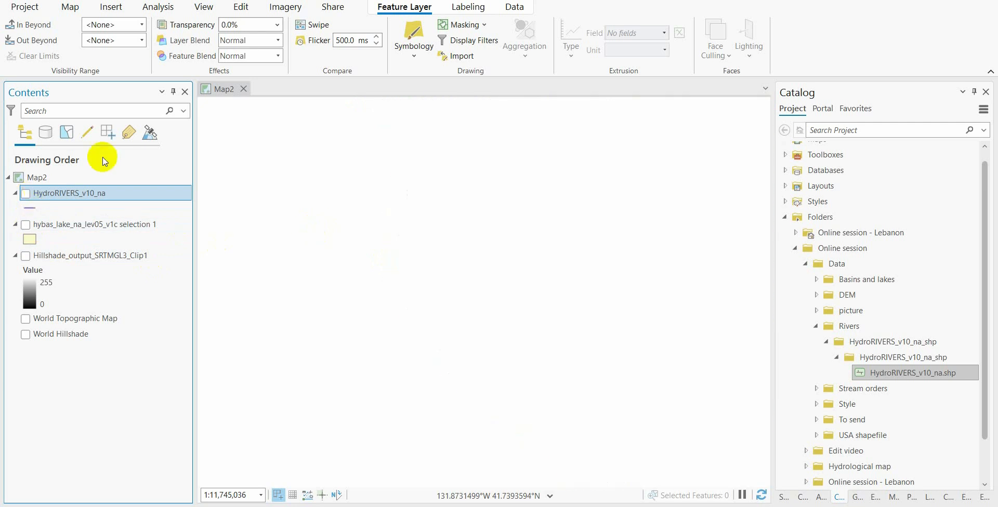
{"action": "left_click", "coordinate": [204, 8]}
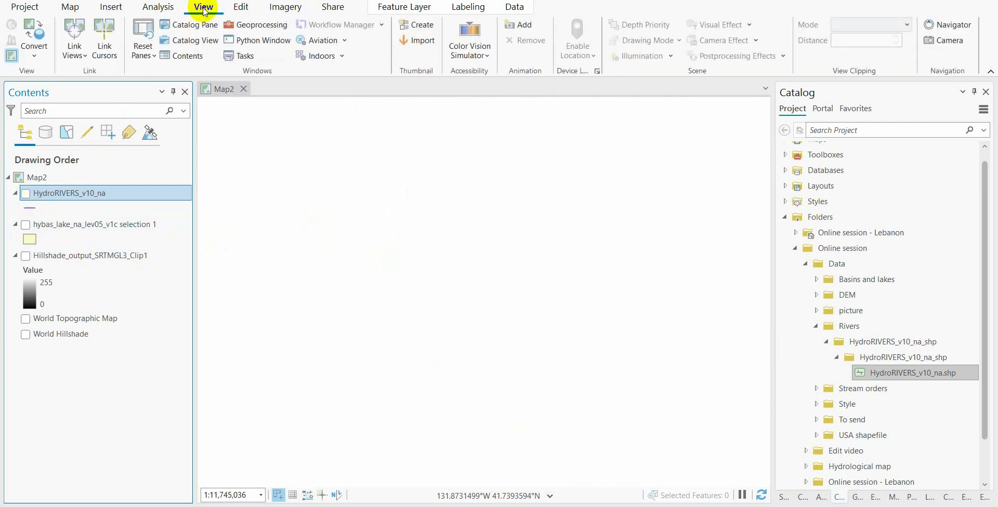
{"action": "left_click", "coordinate": [250, 29]}
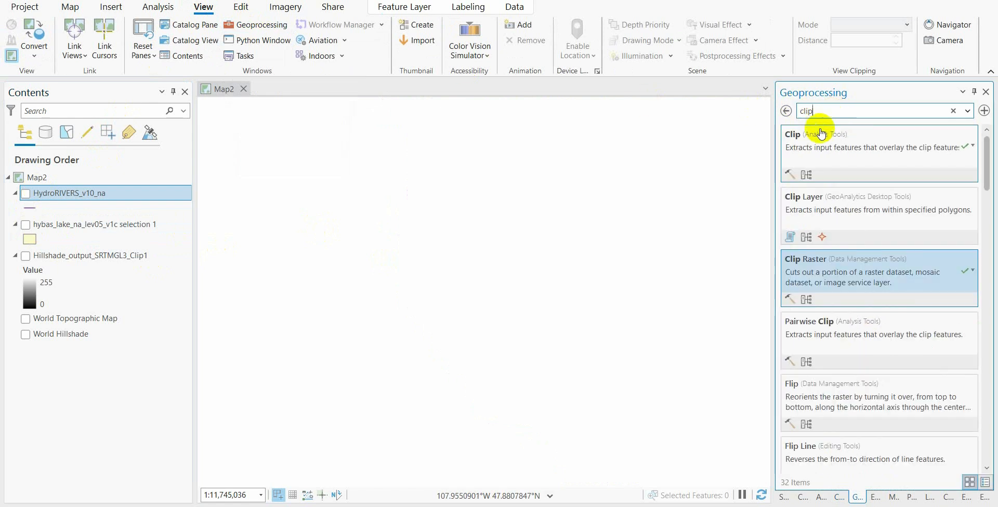
{"action": "left_click", "coordinate": [808, 154]}
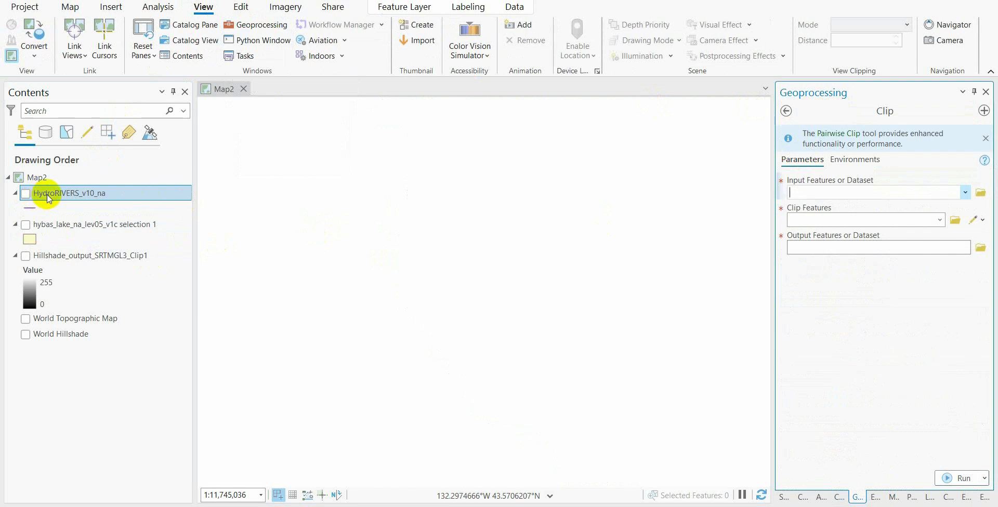
{"action": "left_click_drag", "start_coordinate": [48, 198], "coordinate": [795, 192]}
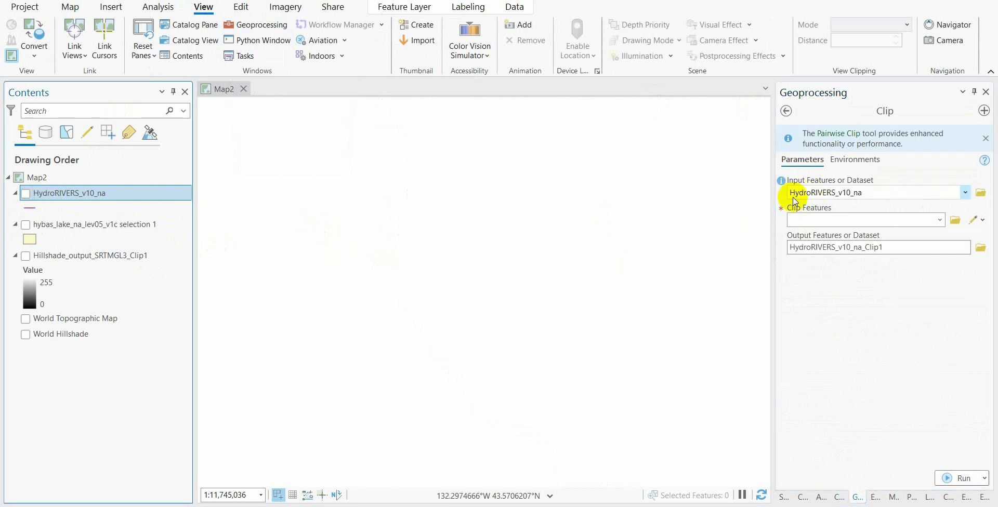
{"action": "left_click_drag", "start_coordinate": [71, 227], "coordinate": [826, 220]}
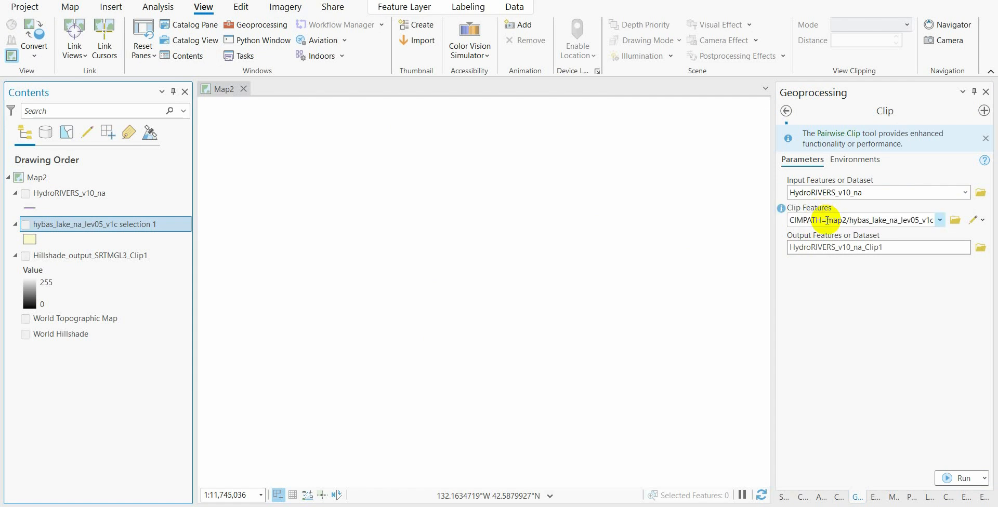
{"action": "left_click", "coordinate": [962, 480]}
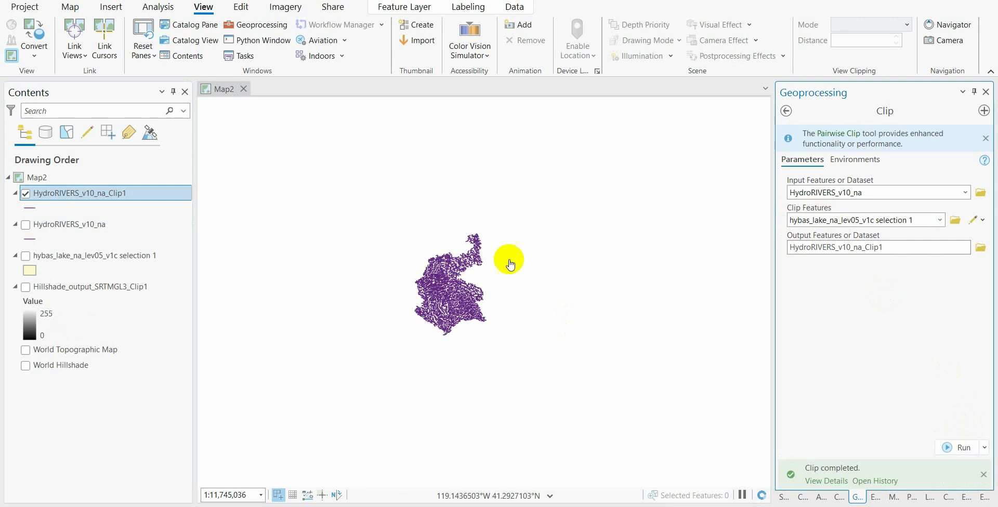
{"action": "scroll", "coordinate": [460, 291], "scroll_direction": "up", "scroll_amount": 4}
{"action": "scroll", "coordinate": [462, 295], "scroll_direction": "down", "scroll_amount": 1}
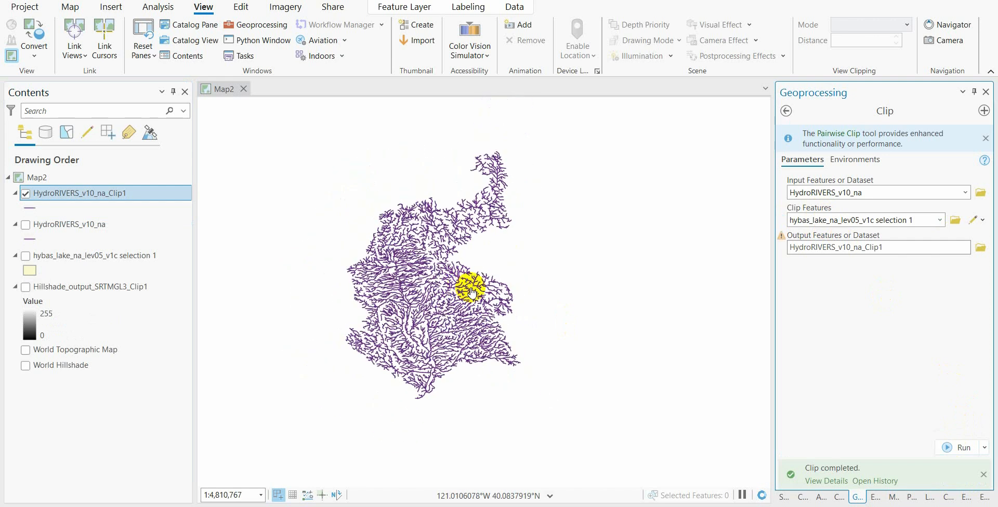
Remove the unclipped HydroRIVERS_v10_na layer from Map2.
{"action": "left_click", "coordinate": [86, 228]}
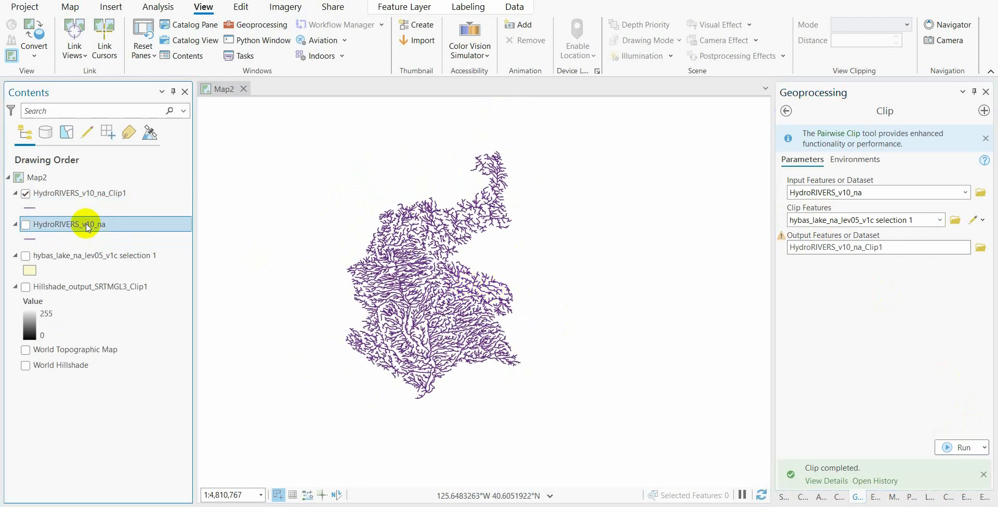
{"action": "right_click", "coordinate": [86, 228]}
{"action": "left_click", "coordinate": [130, 81]}
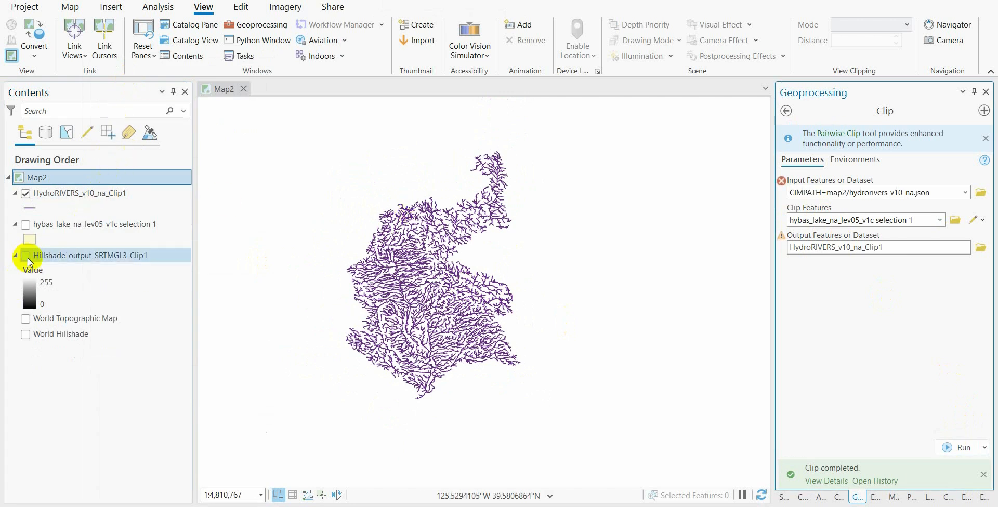
Check the clipped rivers against the hillshade and basin layers, then hide both layers again.
{"action": "left_click", "coordinate": [25, 256]}
{"action": "left_click", "coordinate": [25, 227]}
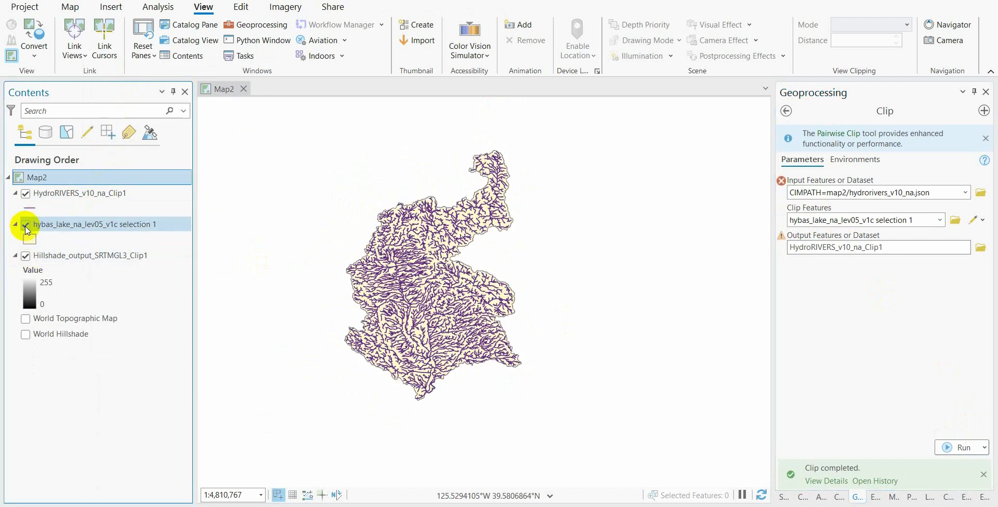
{"action": "left_click", "coordinate": [26, 226]}
{"action": "left_click", "coordinate": [26, 257]}
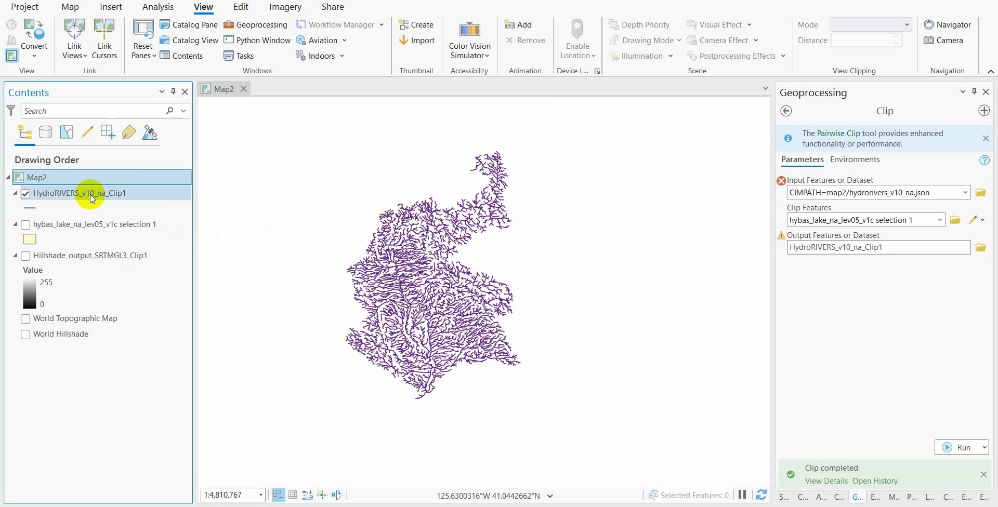
Symbolize the HydroRIVERS_v10_na_Clip1 layer with unique values based on the ORD_STRA field.
{"action": "right_click", "coordinate": [104, 194]}
{"action": "left_click", "coordinate": [167, 359]}
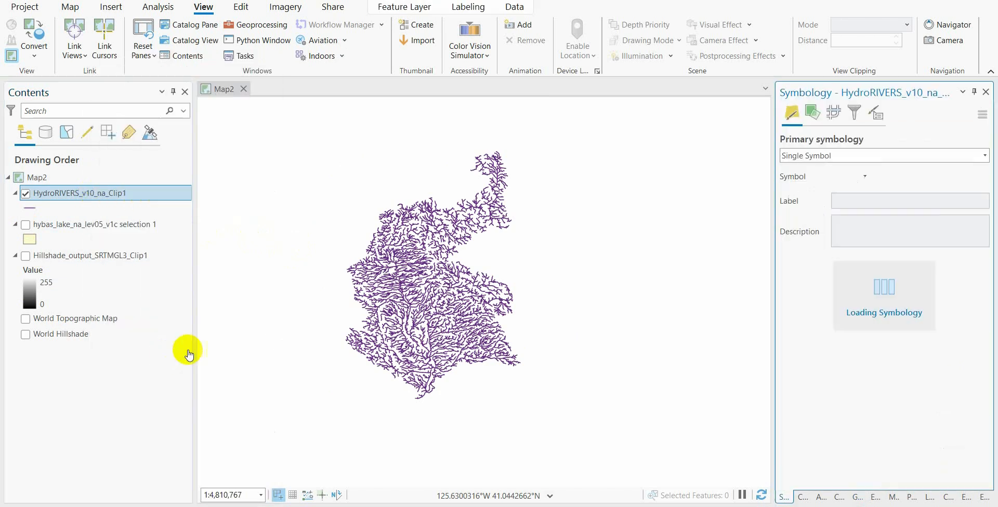
{"action": "left_click", "coordinate": [874, 157]}
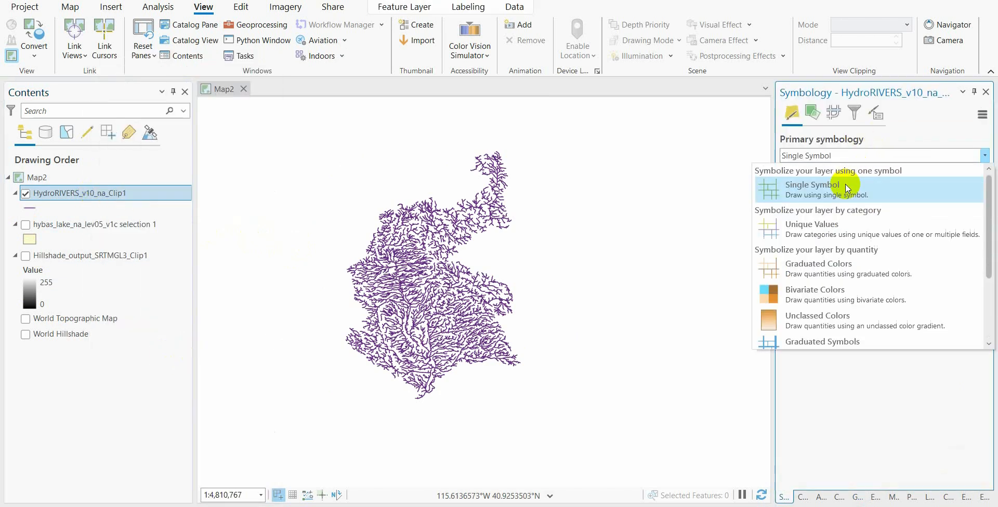
{"action": "left_click", "coordinate": [824, 225]}
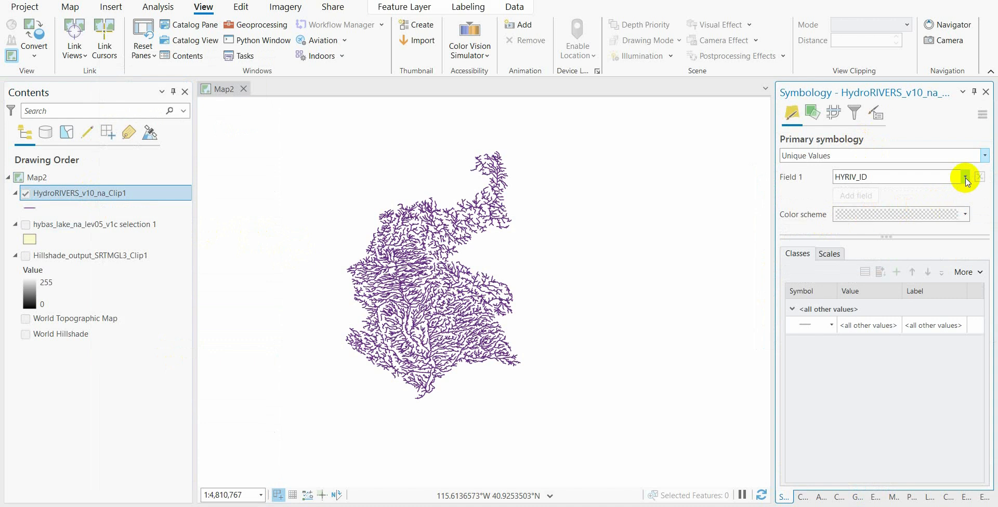
{"action": "left_click", "coordinate": [965, 179]}
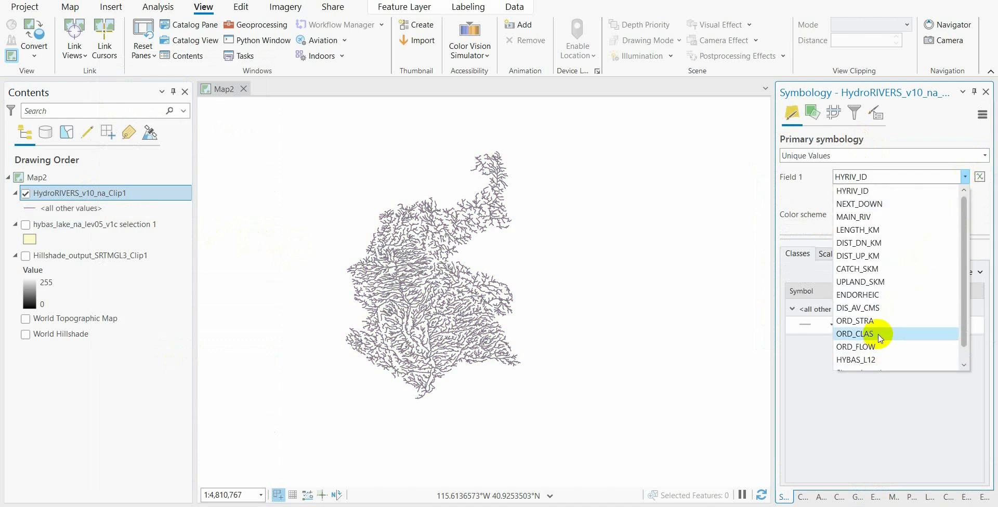
{"action": "left_click", "coordinate": [871, 321]}
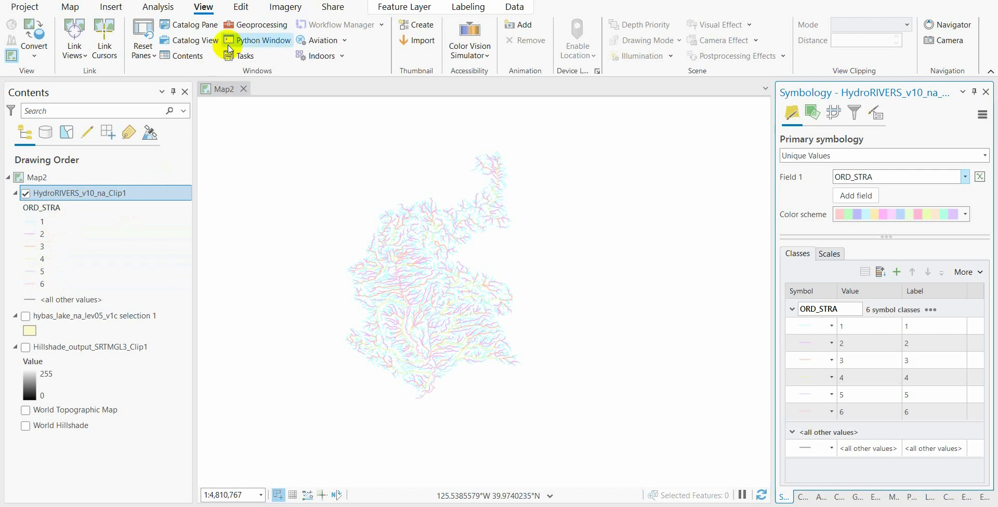
Run Split By Attributes on HydroRIVERS_v10_na_Clip1, using ORD_STRA as the split field and the Data\Stream orders folder as the target workspace.
{"action": "left_click", "coordinate": [243, 27]}
{"action": "left_click_drag", "start_coordinate": [834, 114], "coordinate": [774, 109]}
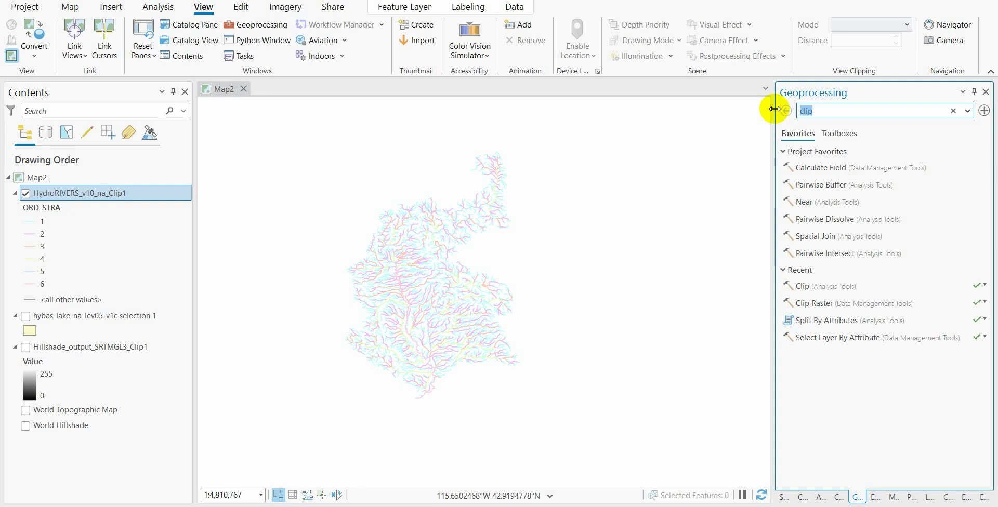
{"action": "type", "text": "split"}
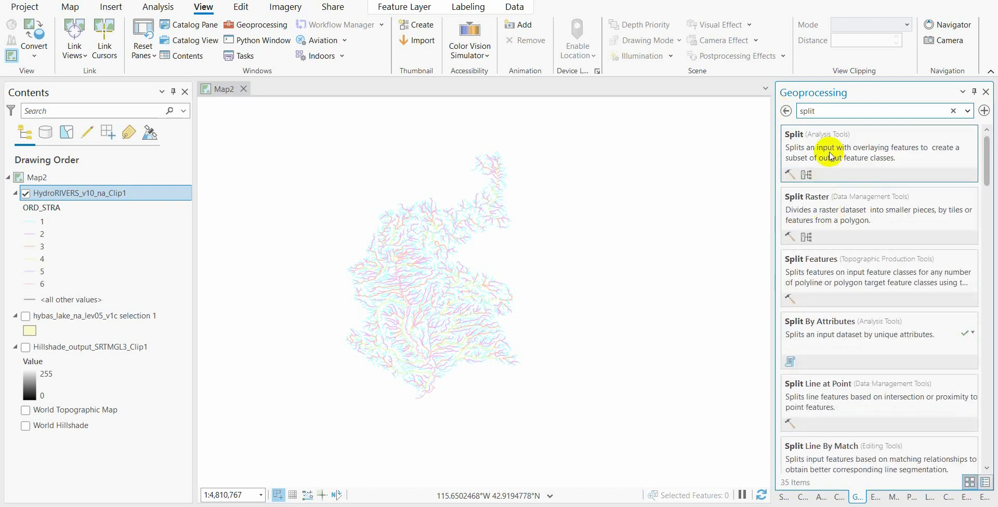
{"action": "type", "text": " by at"}
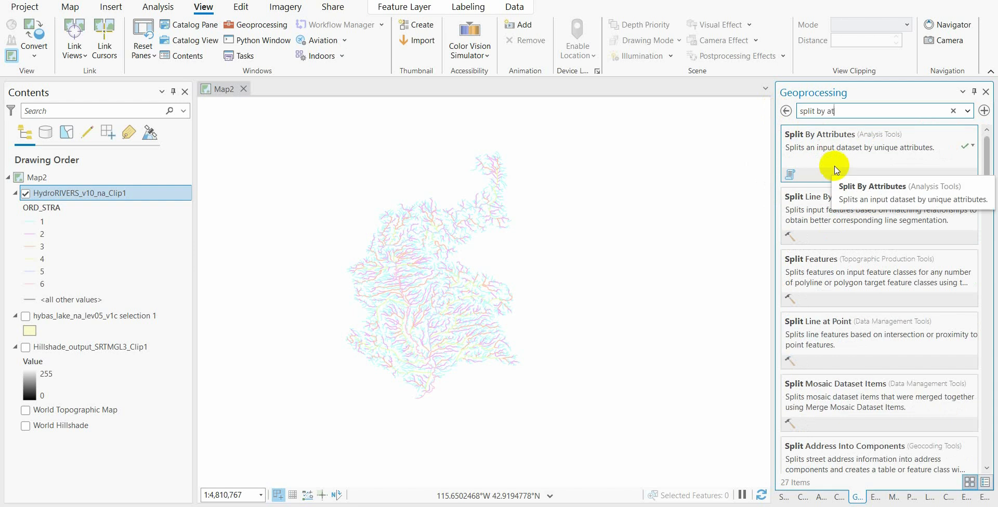
{"action": "left_click", "coordinate": [835, 168]}
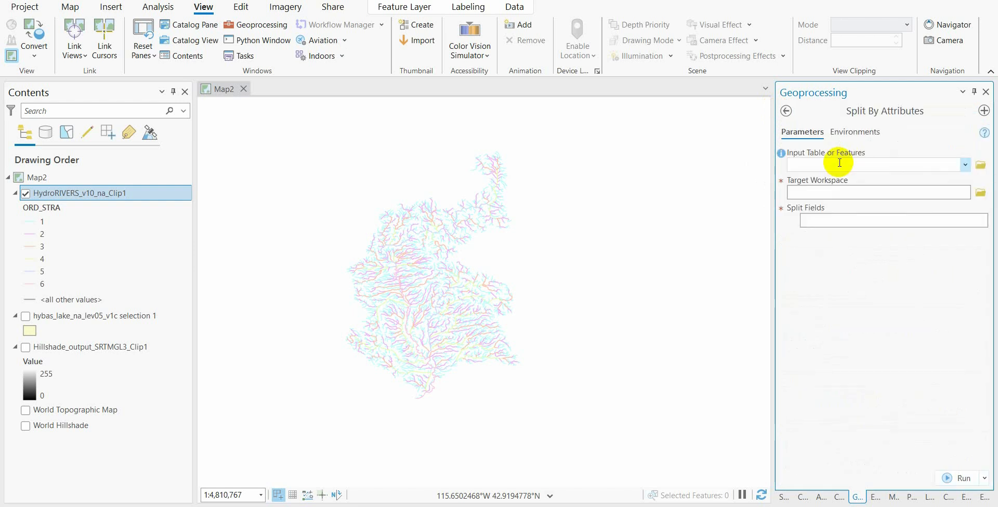
{"action": "left_click_drag", "start_coordinate": [47, 192], "coordinate": [821, 164]}
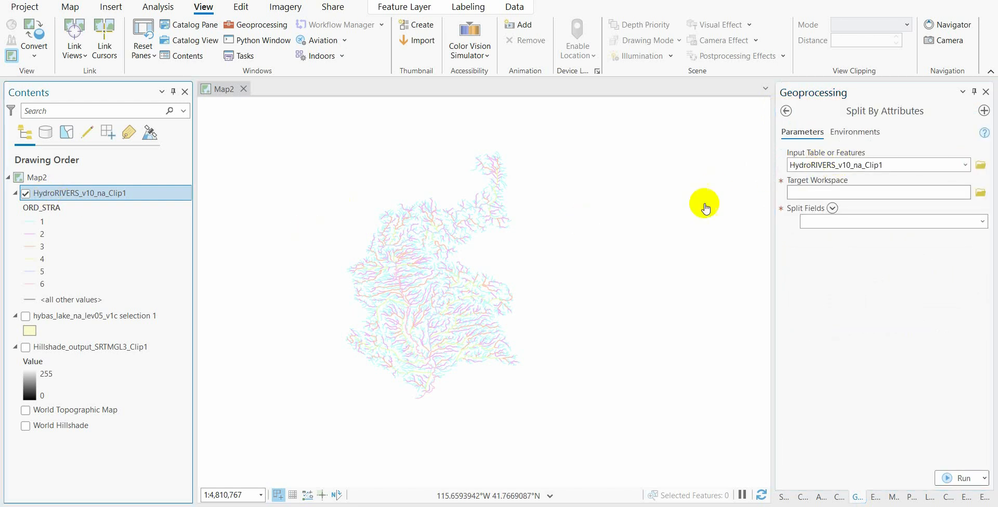
{"action": "left_click", "coordinate": [982, 195]}
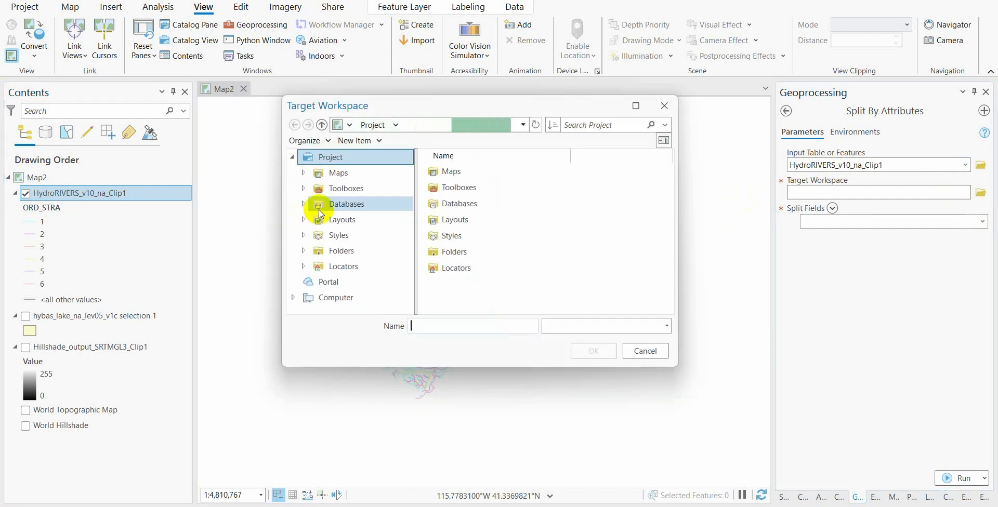
{"action": "left_click", "coordinate": [483, 236]}
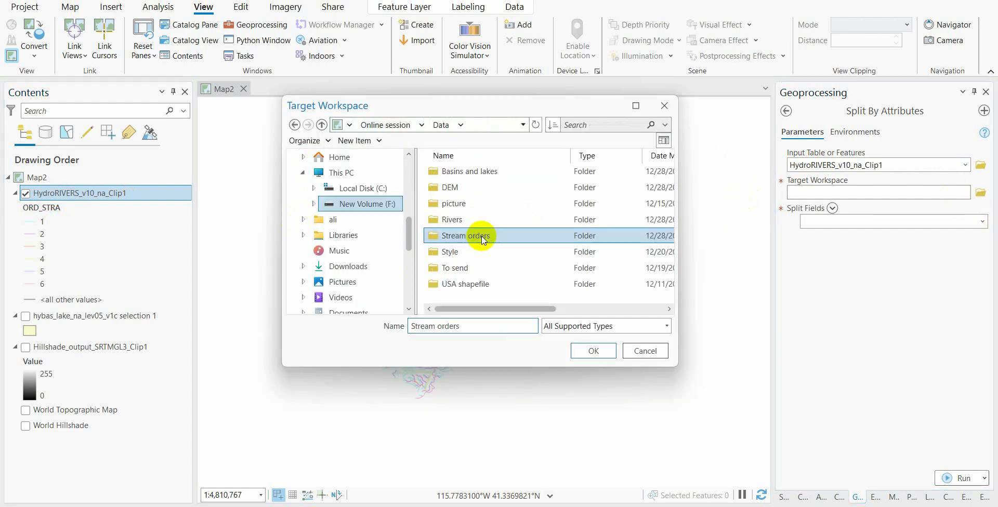
{"action": "left_click", "coordinate": [591, 354]}
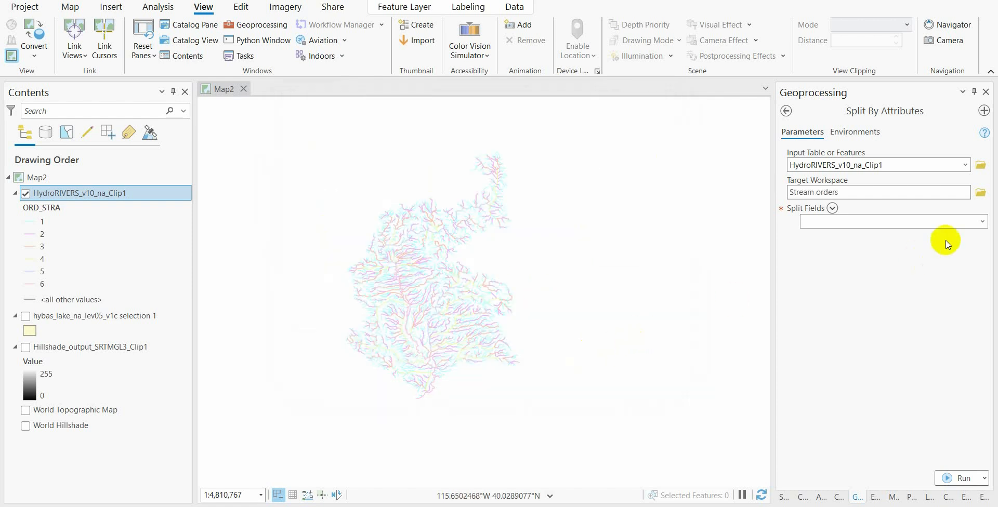
{"action": "left_click", "coordinate": [983, 222]}
{"action": "left_click", "coordinate": [846, 377]}
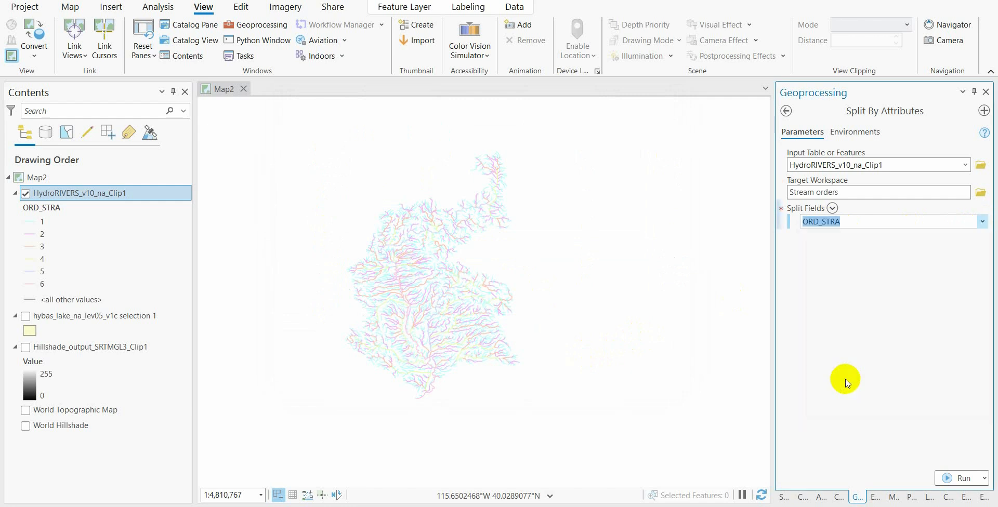
{"action": "left_click", "coordinate": [962, 480]}
Remove the HydroRIVERS_v10_na_Clip1 layer from Map2 and refresh the Online session folder in the project catalog.
{"action": "right_click", "coordinate": [67, 193]}
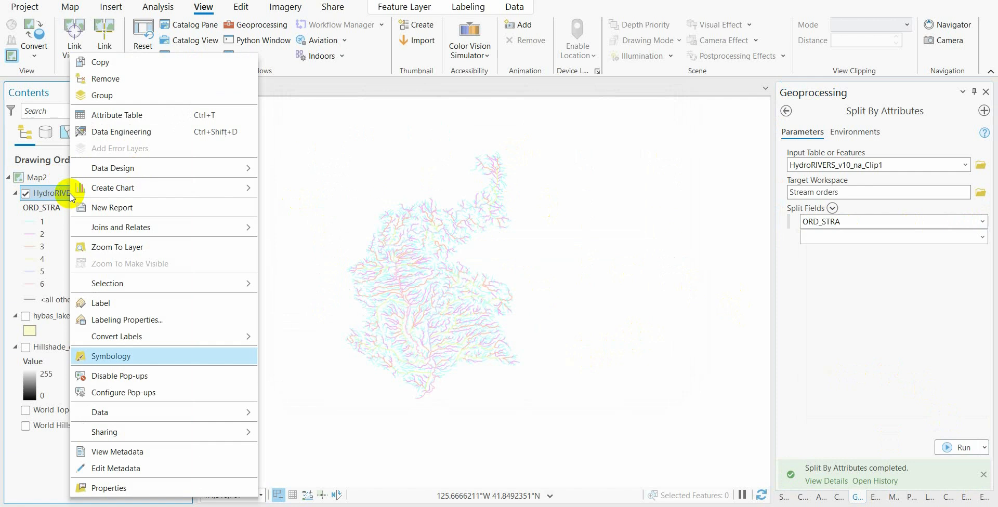
{"action": "left_click", "coordinate": [132, 79]}
{"action": "left_click", "coordinate": [838, 496]}
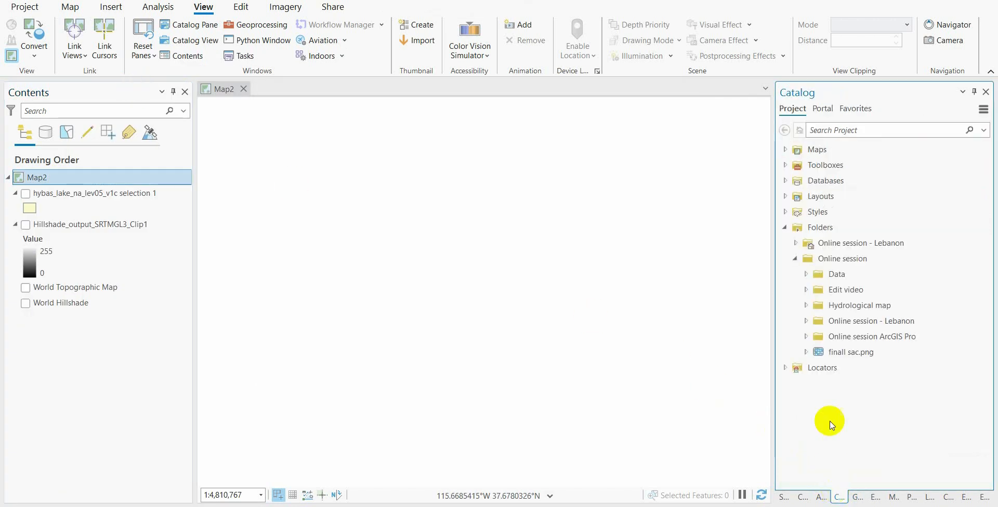
{"action": "right_click", "coordinate": [809, 259]}
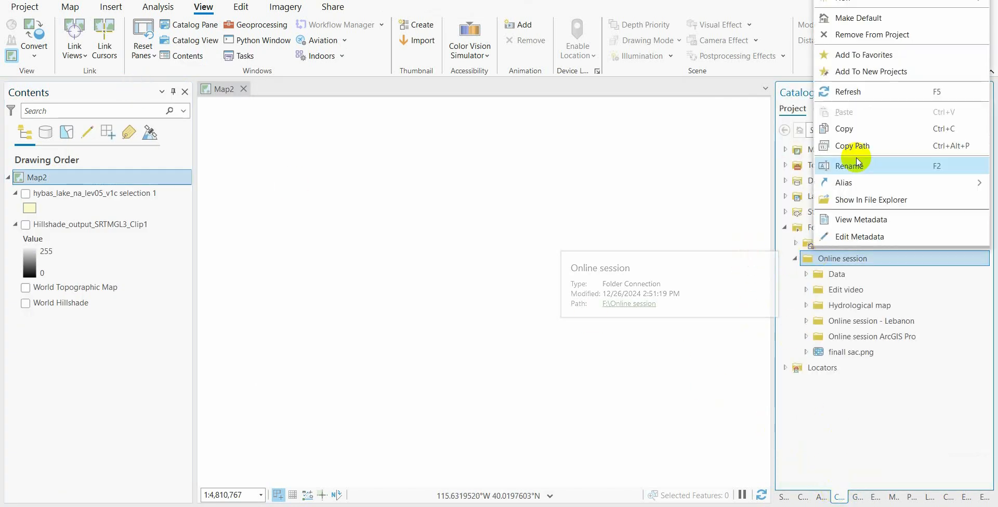
{"action": "left_click", "coordinate": [851, 94]}
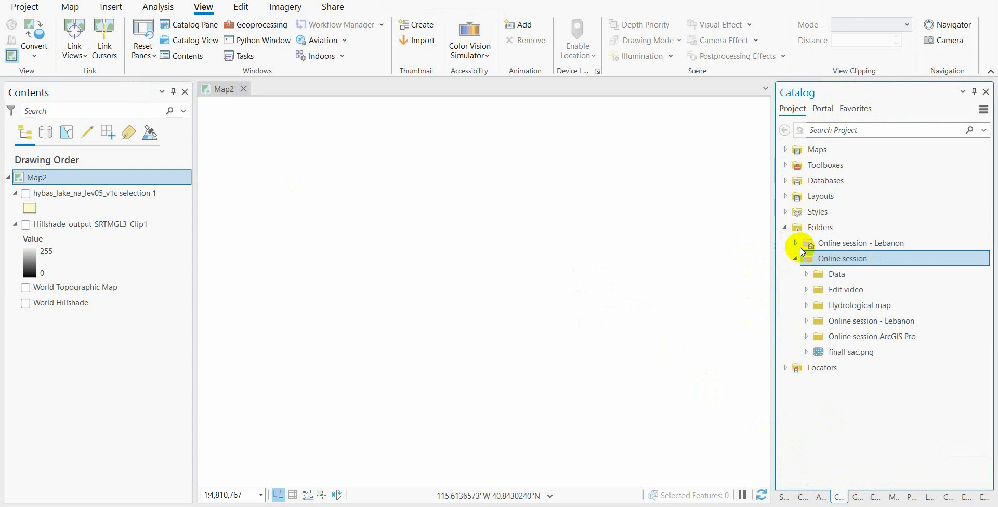
Add the 1.shp stream order shapefile from the Data\Stream orders folder to Map2.
{"action": "left_click", "coordinate": [806, 275]}
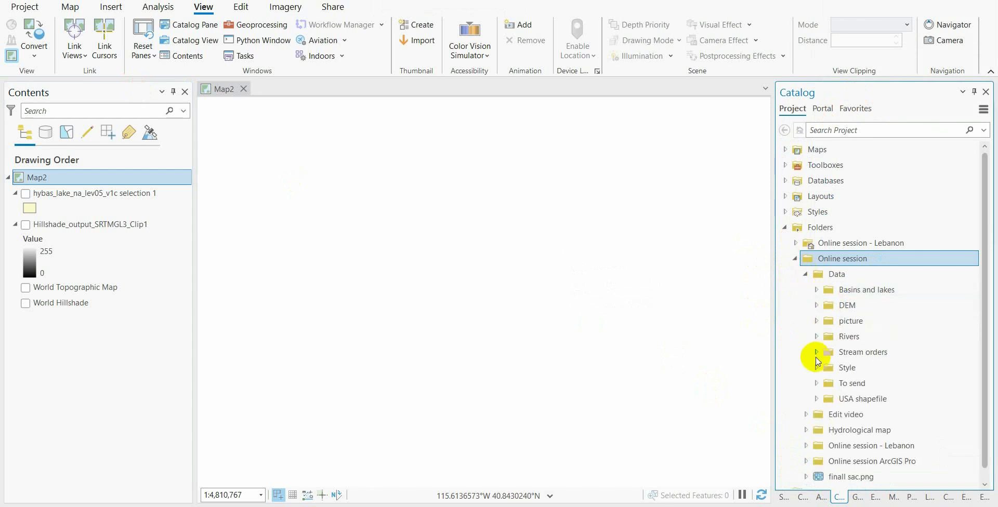
{"action": "scroll", "coordinate": [849, 369], "scroll_direction": "down", "scroll_amount": 1}
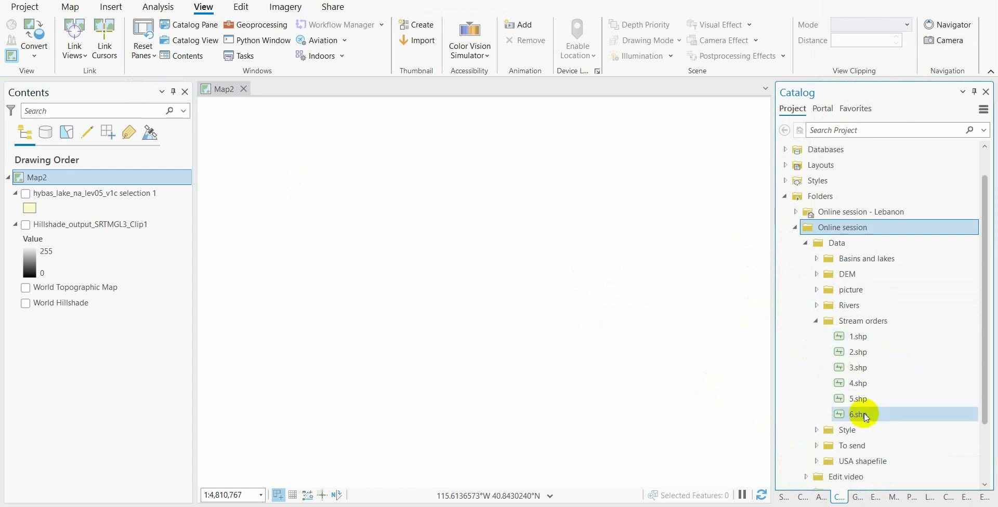
{"action": "left_click_drag", "start_coordinate": [843, 336], "coordinate": [546, 260]}
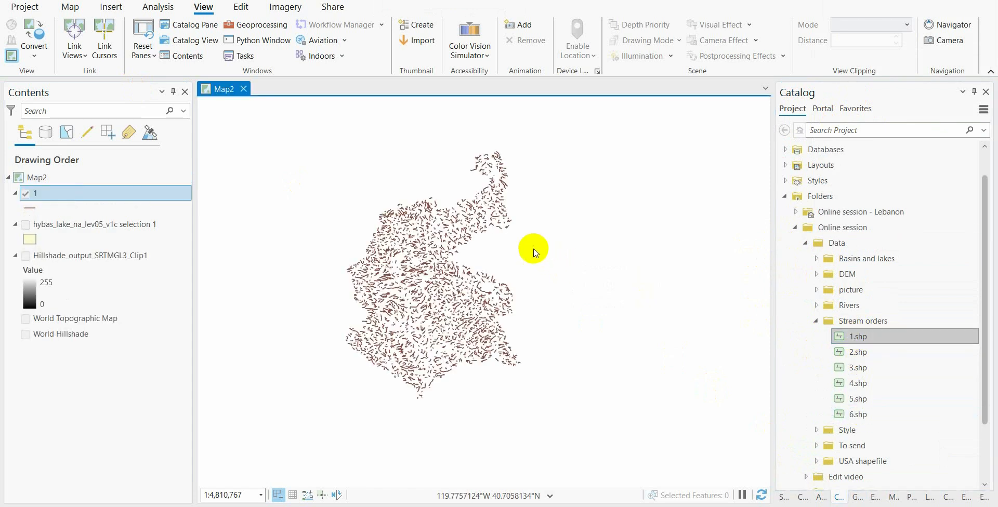
Merge all line features of layer 1 into one existing feature, save the edits and hide the layer.
{"action": "left_click", "coordinate": [241, 6]}
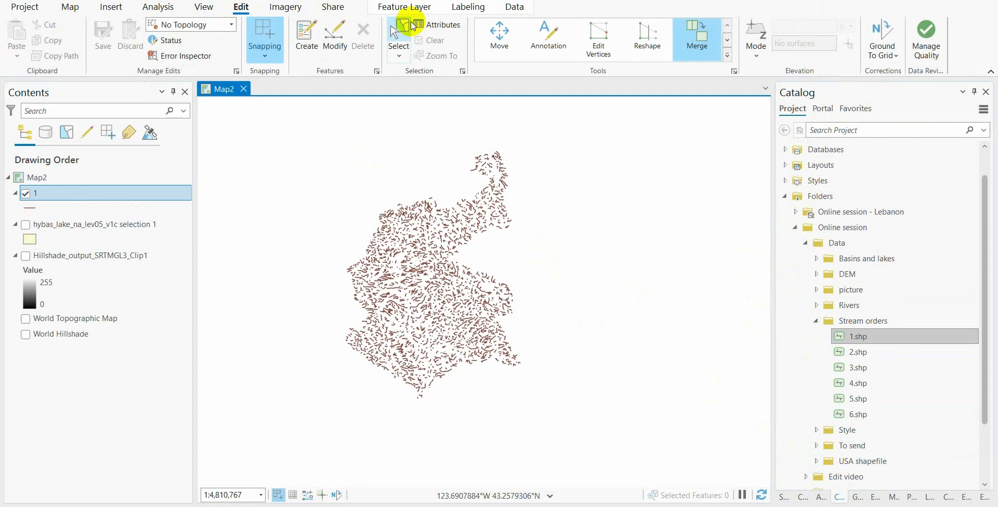
{"action": "left_click", "coordinate": [399, 31]}
{"action": "left_click_drag", "start_coordinate": [307, 123], "coordinate": [605, 426]}
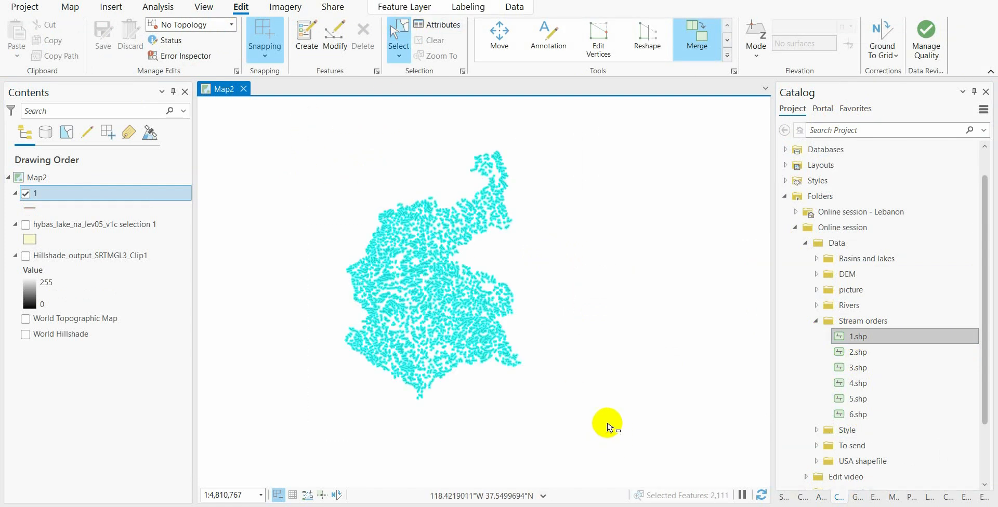
{"action": "left_click", "coordinate": [704, 40]}
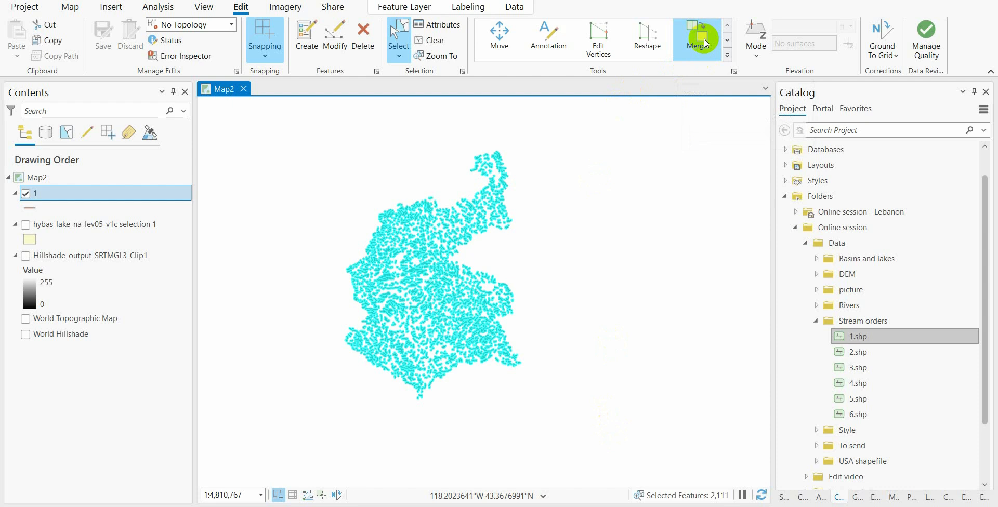
{"action": "left_click", "coordinate": [979, 483]}
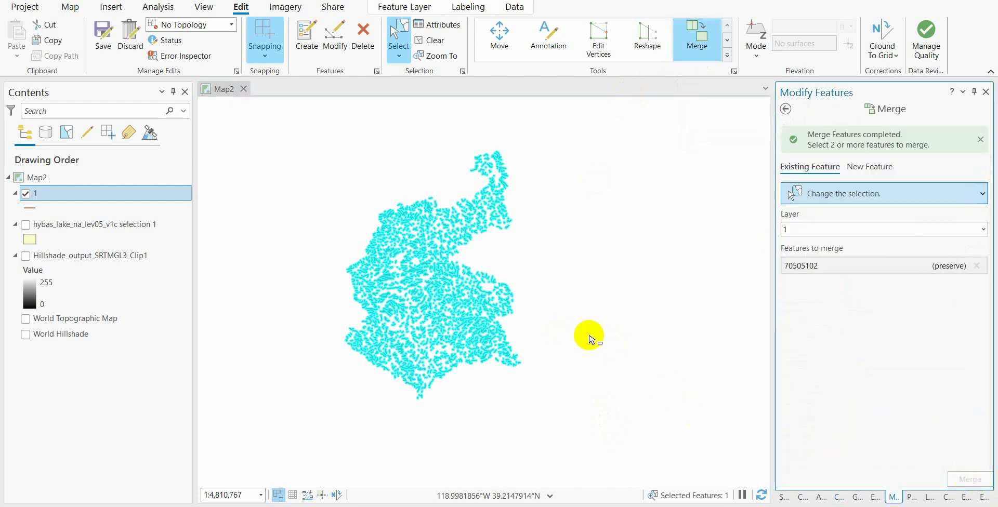
{"action": "left_click", "coordinate": [104, 35]}
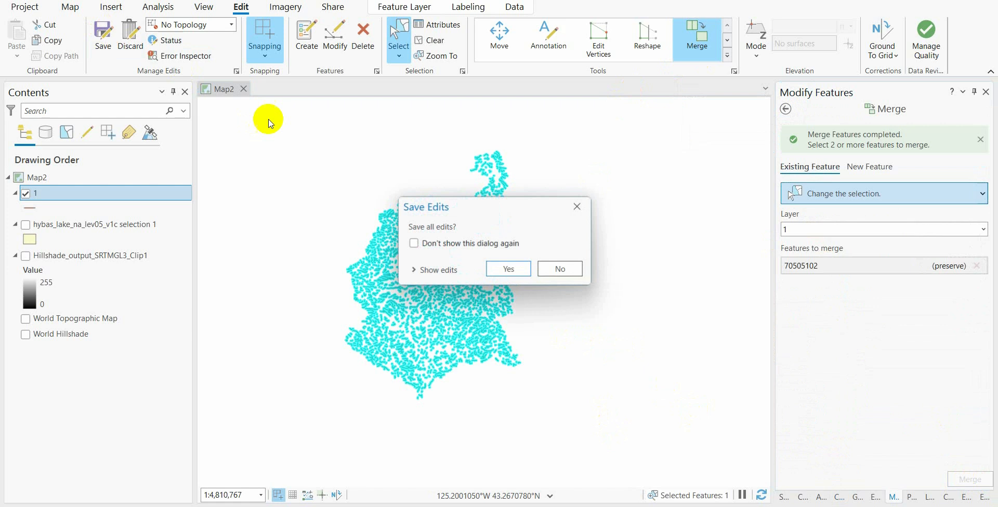
{"action": "left_click", "coordinate": [508, 268]}
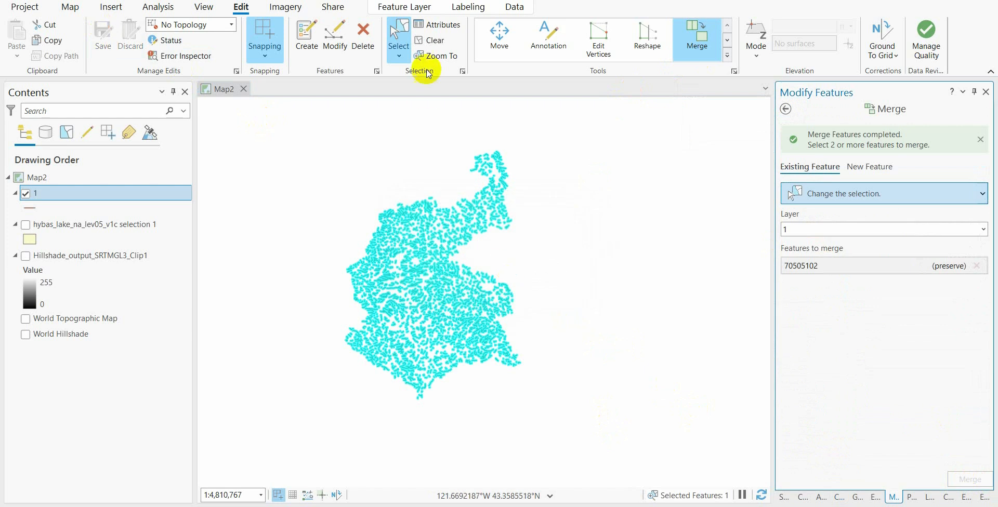
{"action": "left_click", "coordinate": [25, 193]}
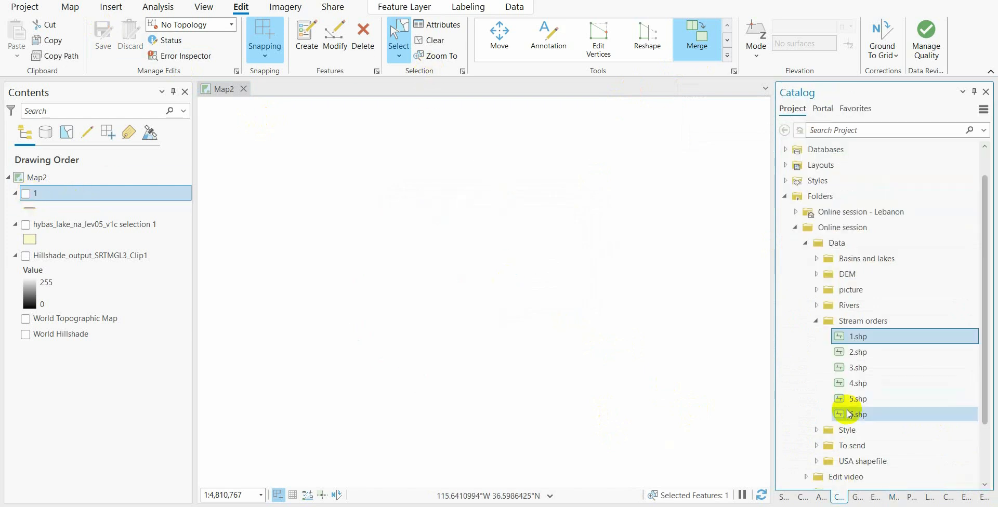
Add 2.shp to Map2, merge all its lines into one feature with the edits saved, and hide the layer with nothing selected.
{"action": "left_click_drag", "start_coordinate": [855, 352], "coordinate": [494, 250]}
{"action": "left_click_drag", "start_coordinate": [321, 137], "coordinate": [608, 435]}
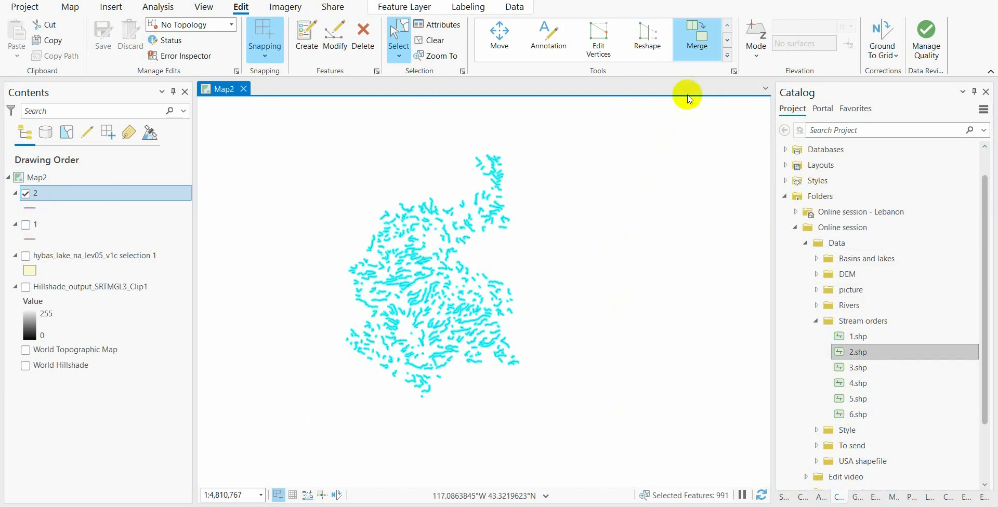
{"action": "left_click", "coordinate": [702, 46]}
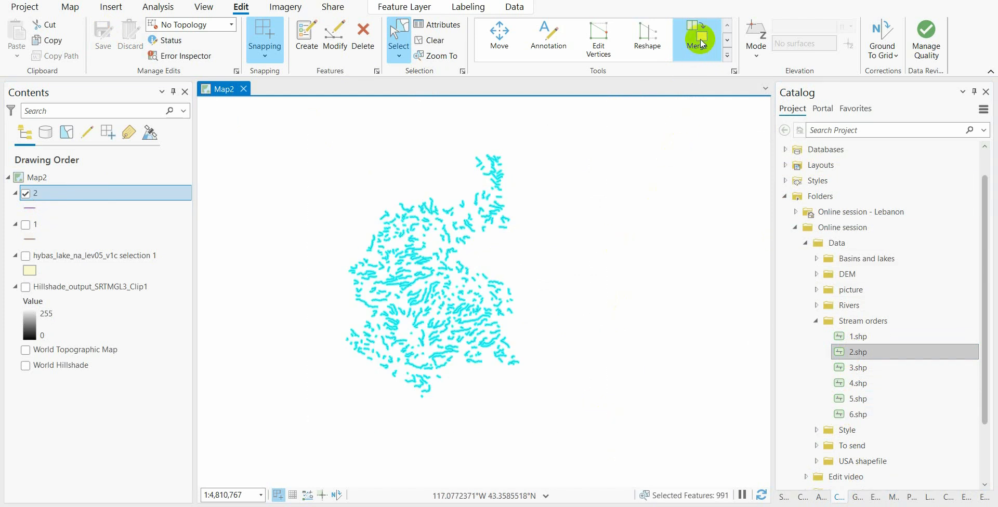
{"action": "left_click", "coordinate": [971, 485]}
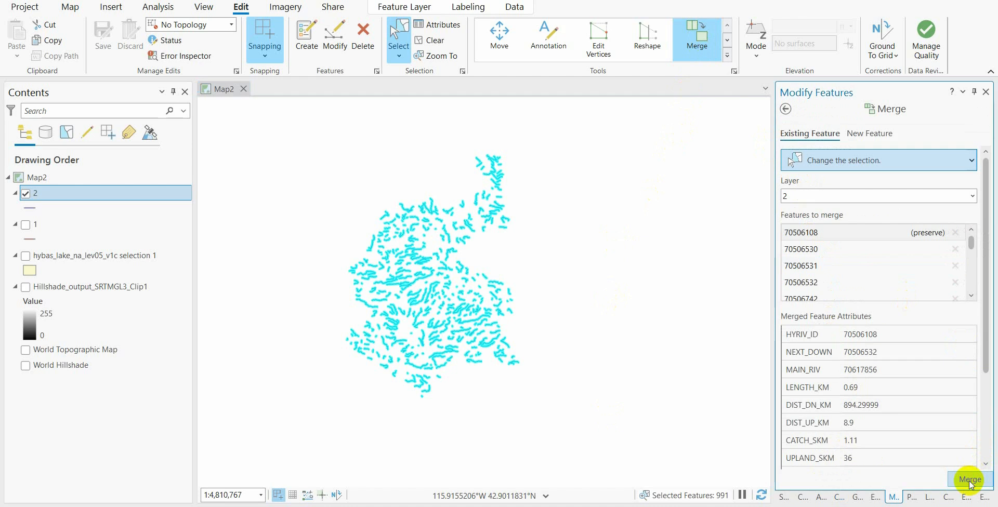
{"action": "left_click", "coordinate": [103, 36]}
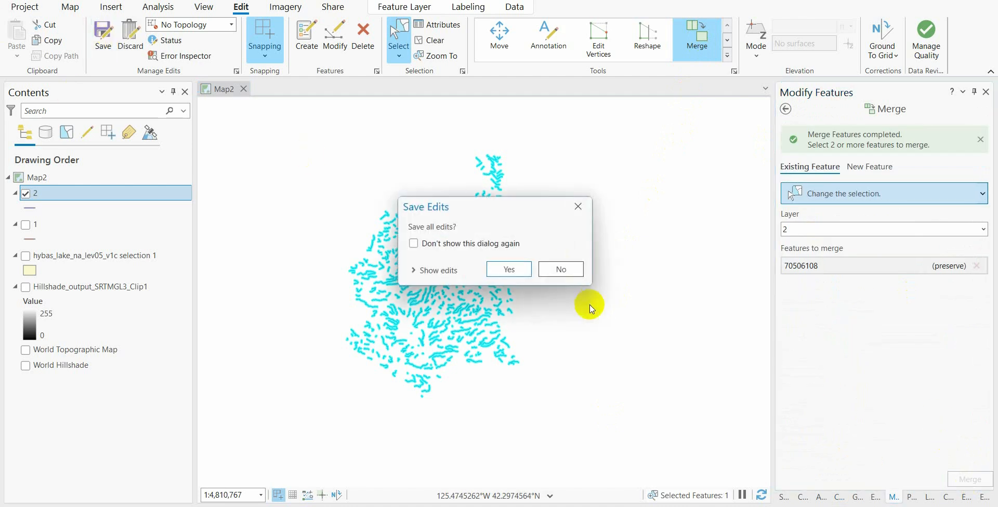
{"action": "left_click", "coordinate": [511, 269]}
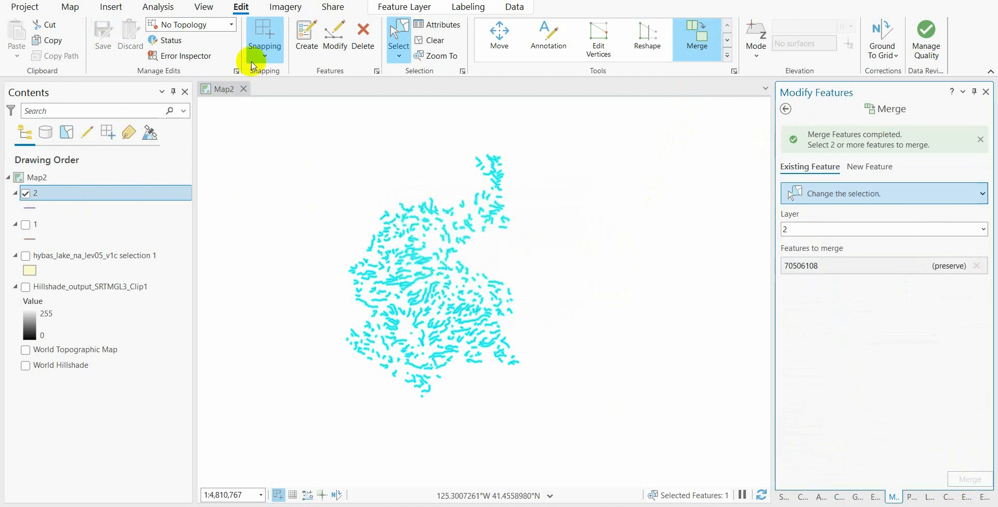
{"action": "left_click", "coordinate": [430, 41]}
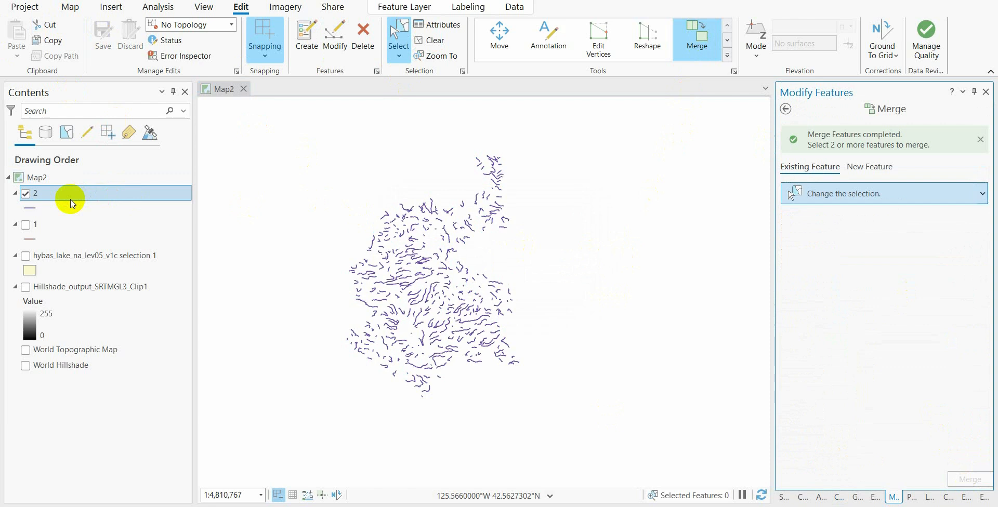
{"action": "left_click", "coordinate": [25, 194]}
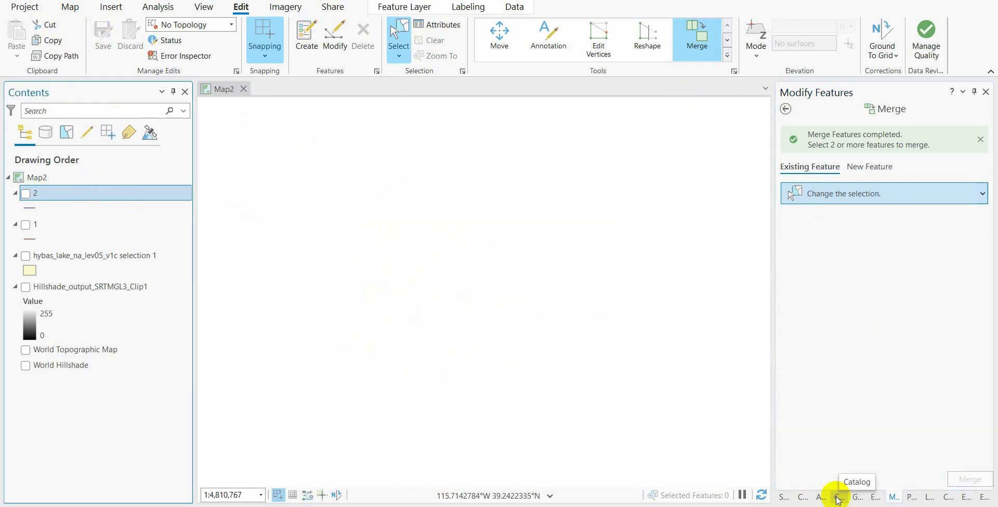
Add 3.shp to Map2 and merge all its lines into one feature, saving the edits and hiding the layer.
{"action": "left_click", "coordinate": [838, 499]}
{"action": "left_click_drag", "start_coordinate": [870, 371], "coordinate": [367, 167]}
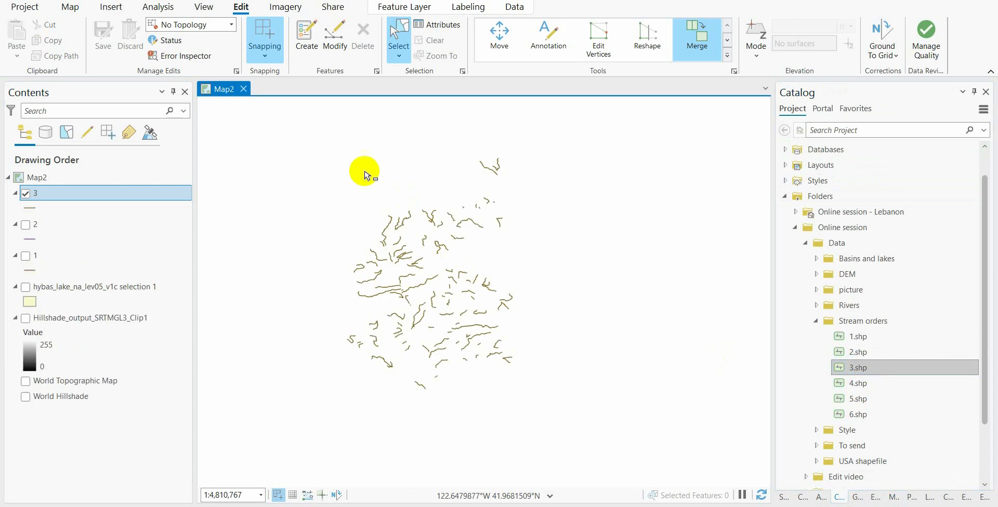
{"action": "left_click", "coordinate": [697, 39]}
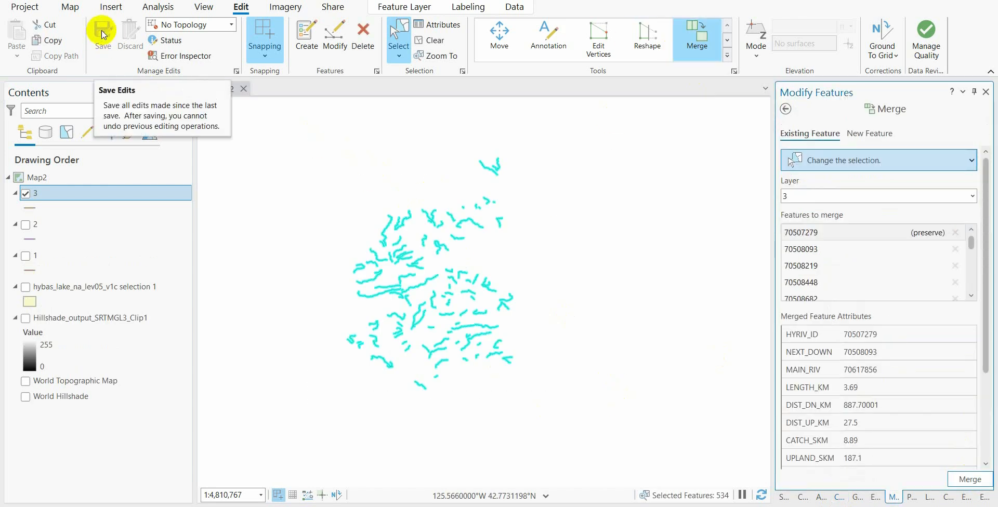
{"action": "left_click", "coordinate": [975, 477]}
{"action": "left_click", "coordinate": [103, 31]}
{"action": "left_click", "coordinate": [502, 270]}
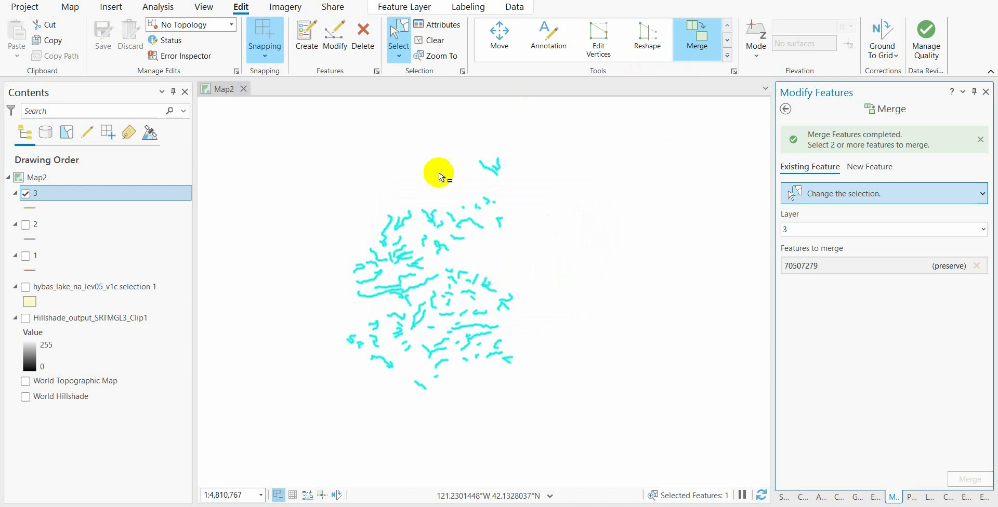
{"action": "left_click", "coordinate": [25, 193]}
Add 4.shp to Map2 and merge all its lines into one feature, saving the edits and hiding the layer.
{"action": "left_click", "coordinate": [840, 497]}
{"action": "left_click_drag", "start_coordinate": [859, 383], "coordinate": [580, 421]}
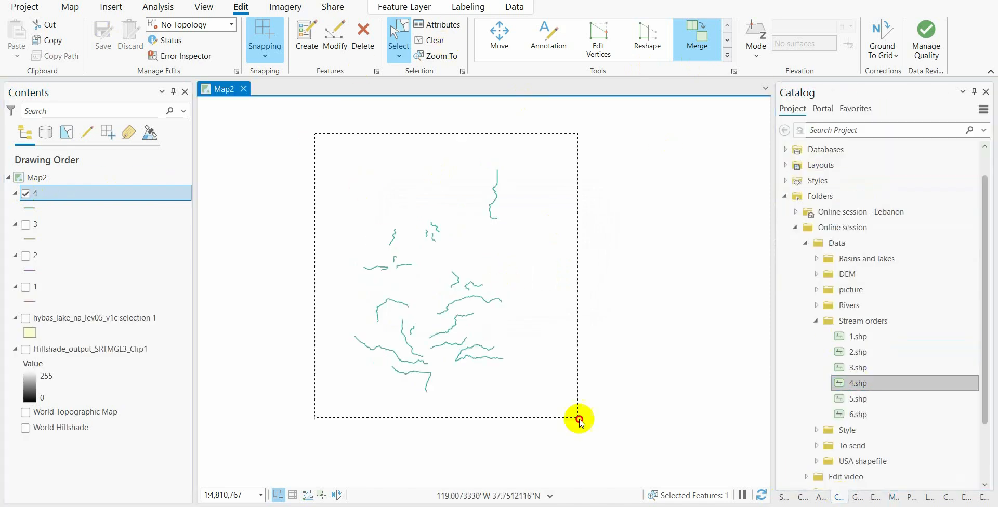
{"action": "left_click", "coordinate": [697, 36]}
{"action": "left_click", "coordinate": [970, 479]}
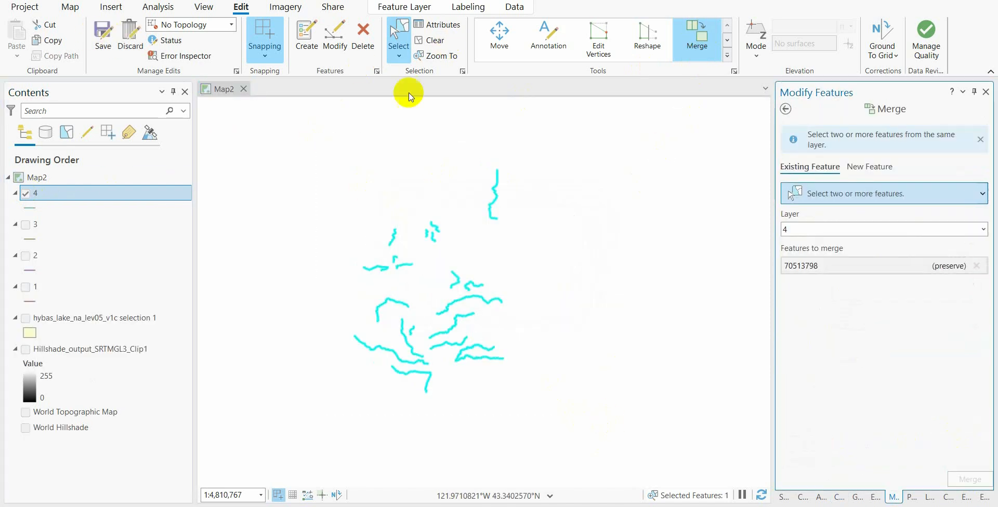
{"action": "left_click", "coordinate": [25, 193]}
Add 5.shp to Map2 and merge all its lines into one feature, saving the edits, clearing the selection and hiding the layer.
{"action": "left_click", "coordinate": [840, 497]}
{"action": "left_click_drag", "start_coordinate": [859, 399], "coordinate": [515, 268]}
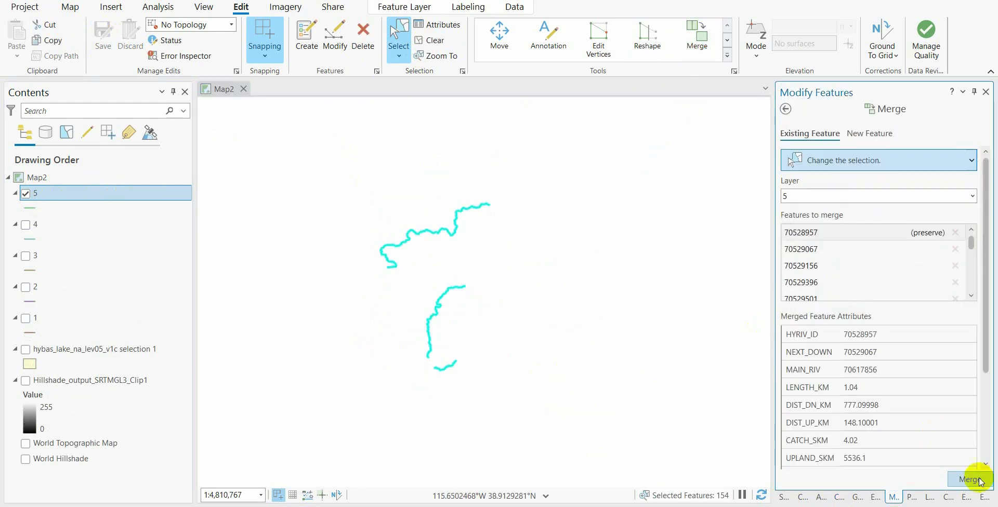
{"action": "left_click", "coordinate": [970, 480]}
{"action": "left_click", "coordinate": [103, 37]}
{"action": "left_click", "coordinate": [515, 269]}
{"action": "left_click", "coordinate": [431, 40]}
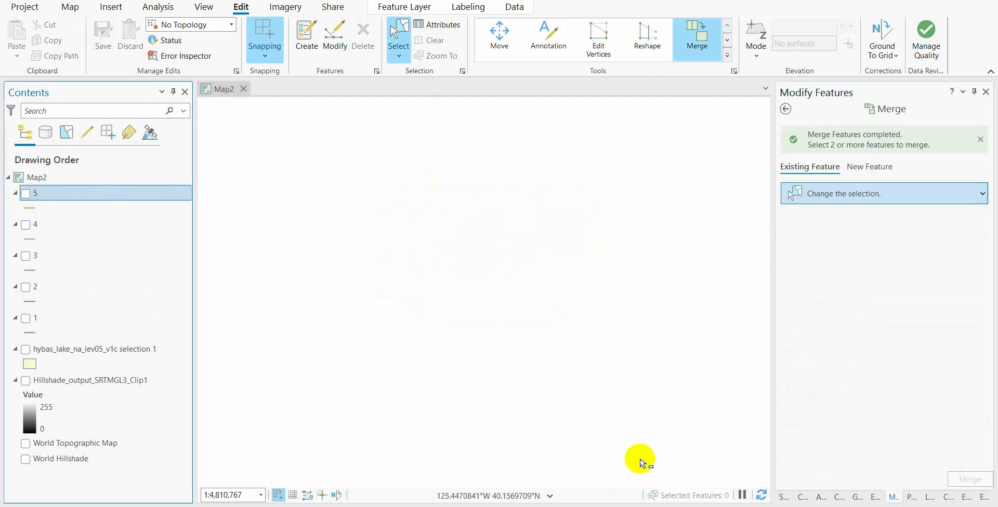
Add 6.shp to Map2 and merge all its lines into one feature, saving the edits and clearing the selection.
{"action": "left_click", "coordinate": [840, 497]}
{"action": "left_click_drag", "start_coordinate": [853, 445], "coordinate": [373, 220]}
{"action": "left_click", "coordinate": [689, 48]}
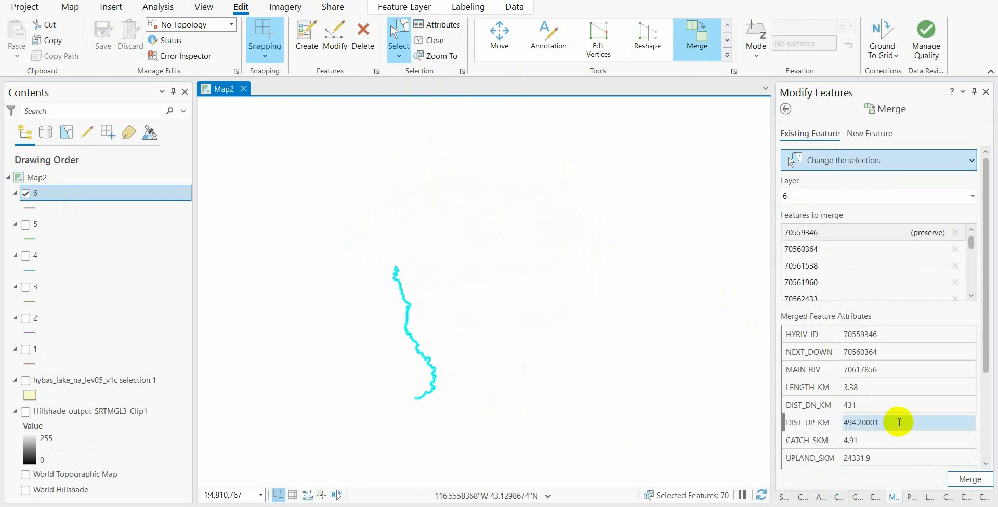
{"action": "left_click", "coordinate": [969, 478]}
{"action": "left_click", "coordinate": [106, 35]}
{"action": "left_click", "coordinate": [529, 307]}
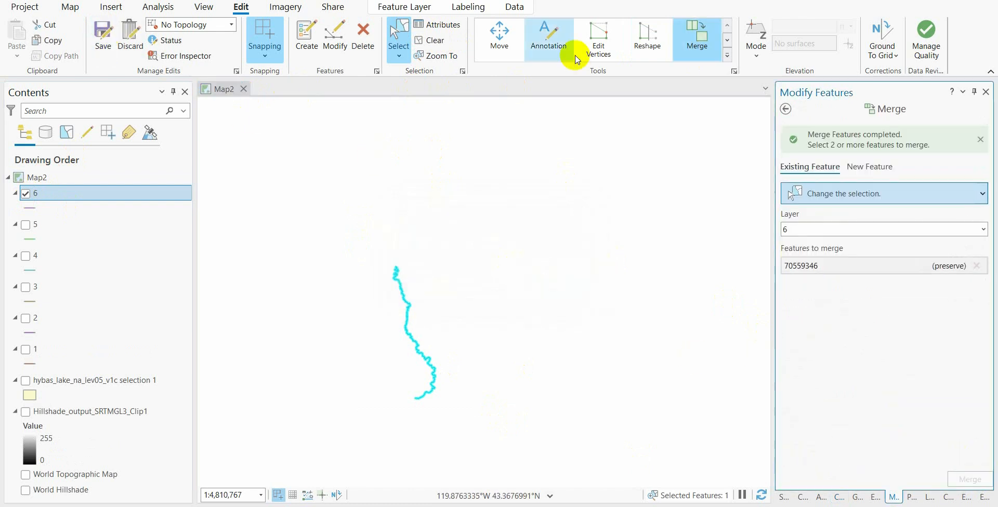
{"action": "left_click", "coordinate": [431, 41]}
Make stream order layers 5, 4, 3, 2 and 1 visible together with layer 6.
{"action": "left_click_drag", "start_coordinate": [443, 300], "coordinate": [469, 265]}
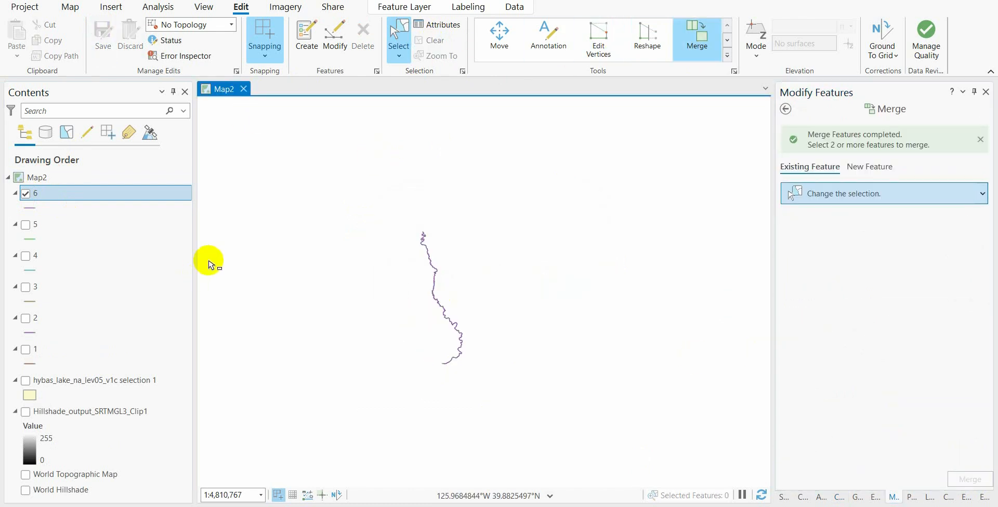
{"action": "left_click", "coordinate": [25, 225]}
{"action": "left_click", "coordinate": [24, 256]}
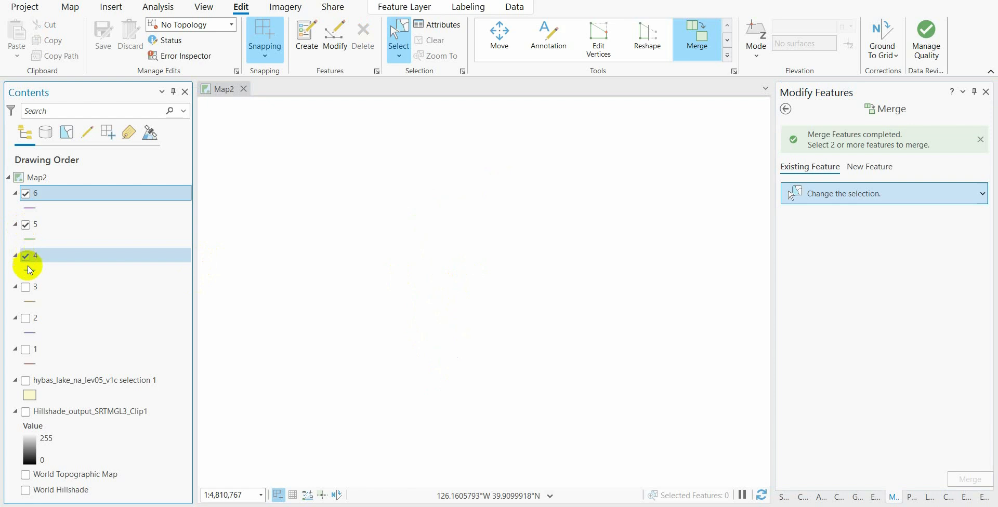
{"action": "left_click", "coordinate": [31, 288]}
{"action": "left_click", "coordinate": [31, 319]}
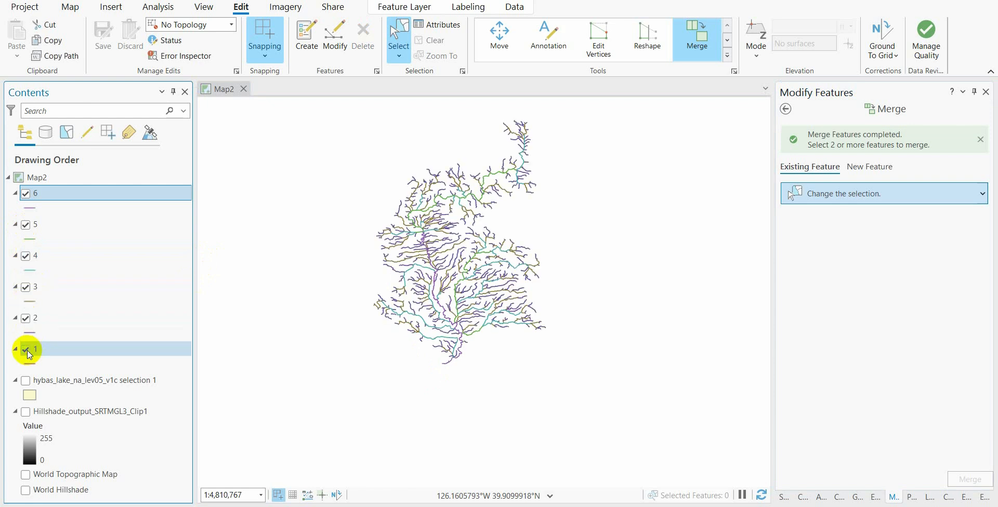
Combine stream order layers 1 to 6 into a group layer named Streams and save the project.
{"action": "left_click", "coordinate": [87, 357], "text": "shift"}
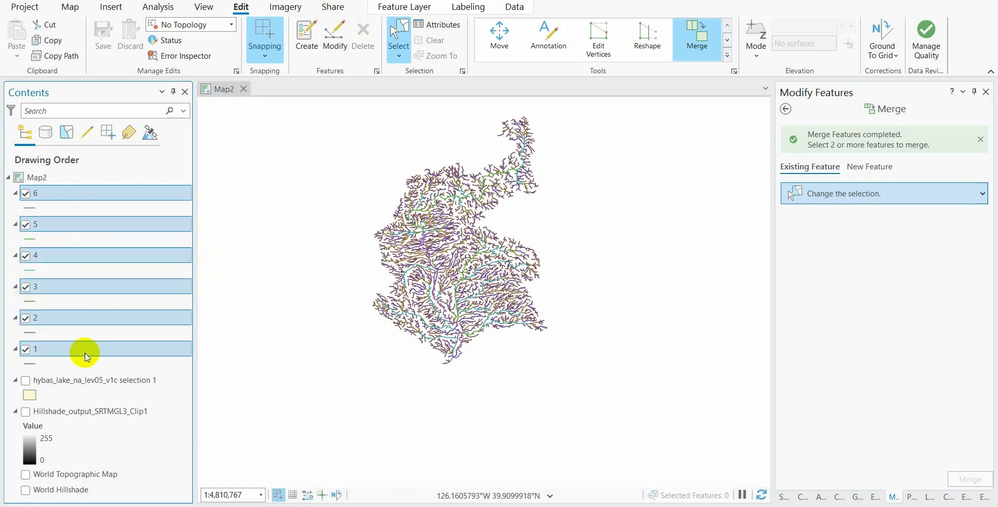
{"action": "right_click", "coordinate": [87, 196]}
{"action": "left_click", "coordinate": [127, 59]}
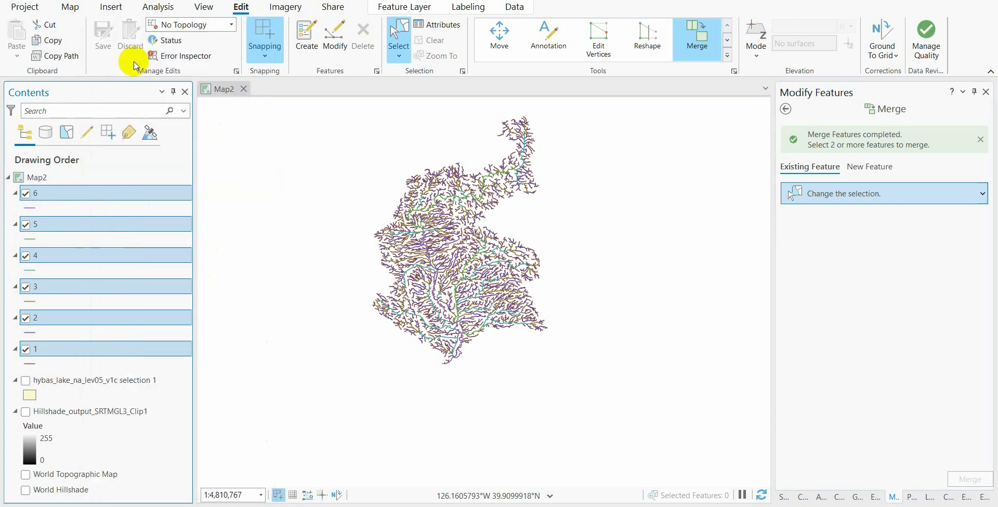
{"action": "double_click", "coordinate": [98, 194]}
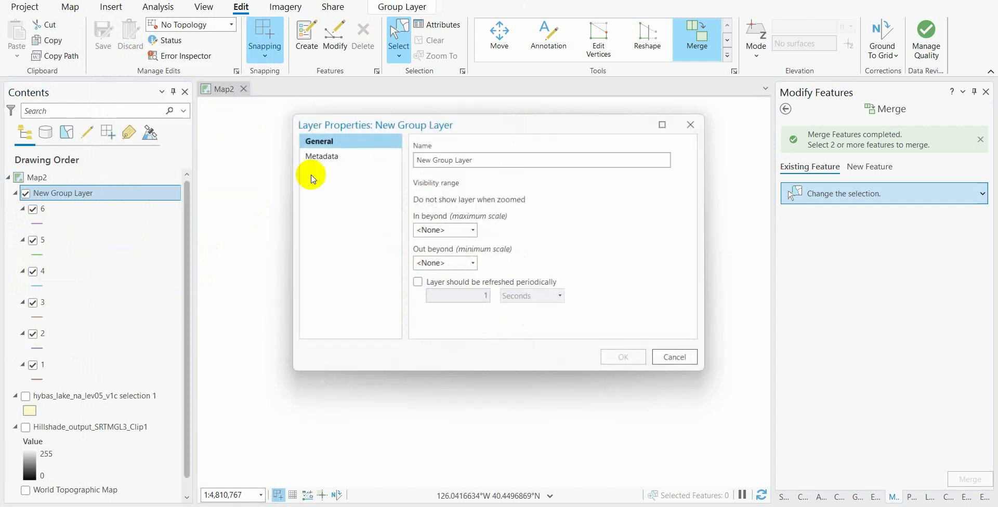
{"action": "left_click_drag", "start_coordinate": [479, 163], "coordinate": [326, 170]}
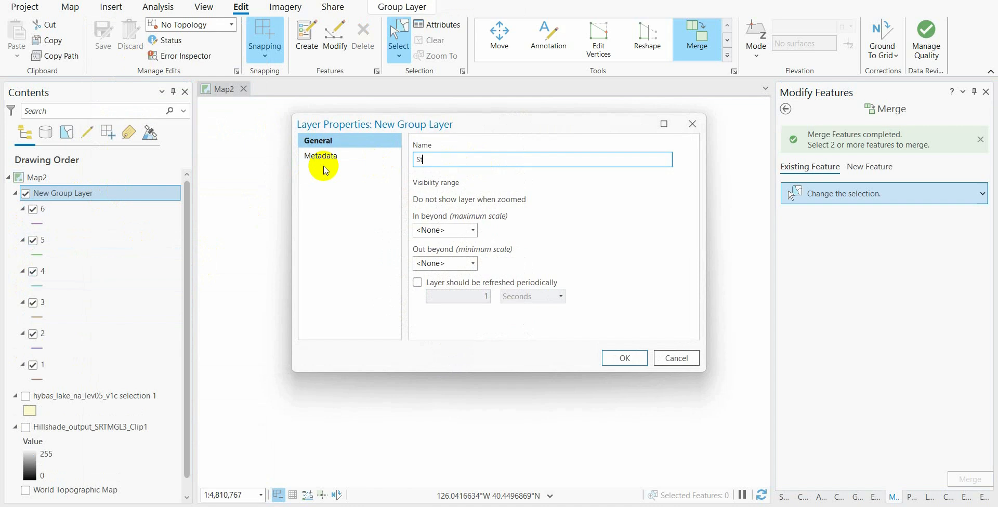
{"action": "type", "text": "Streams"}
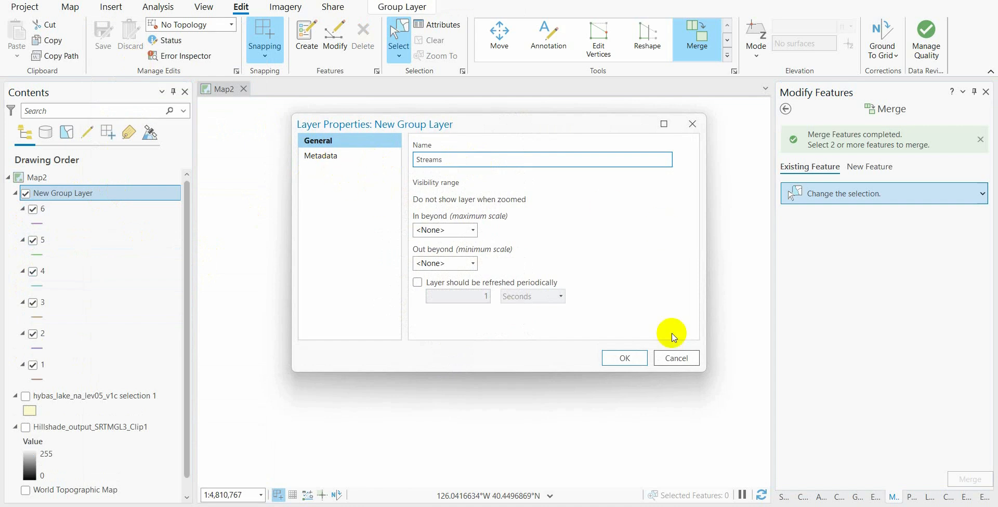
{"action": "left_click", "coordinate": [627, 359]}
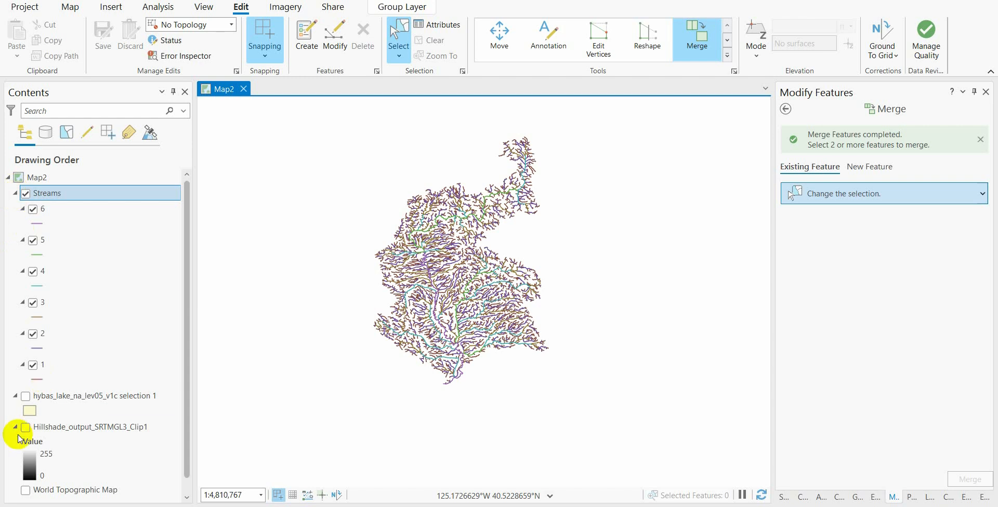
{"action": "key", "text": "ctrl+s"}
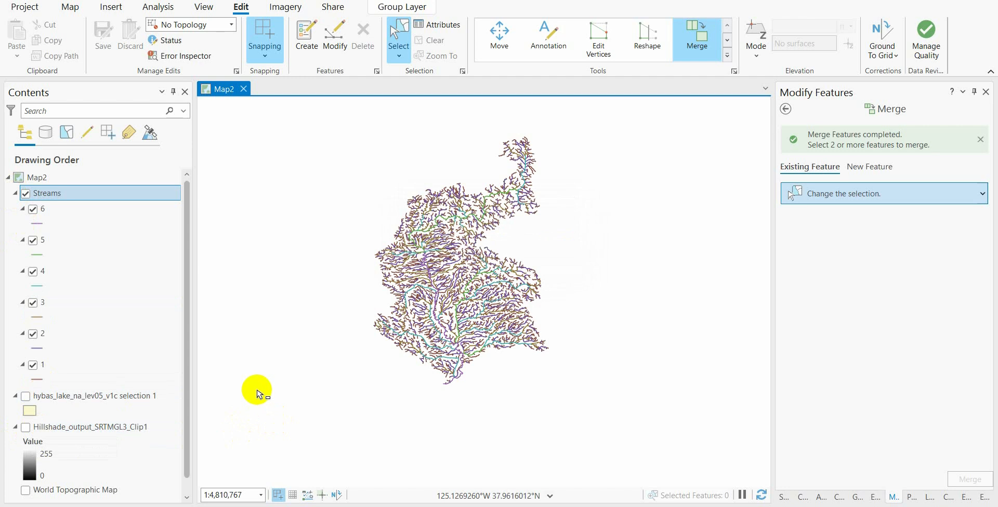
Create an ANSI E portrait layout (34" x 44") and add a Map2 map frame filling the whole page.
{"action": "left_click", "coordinate": [112, 13]}
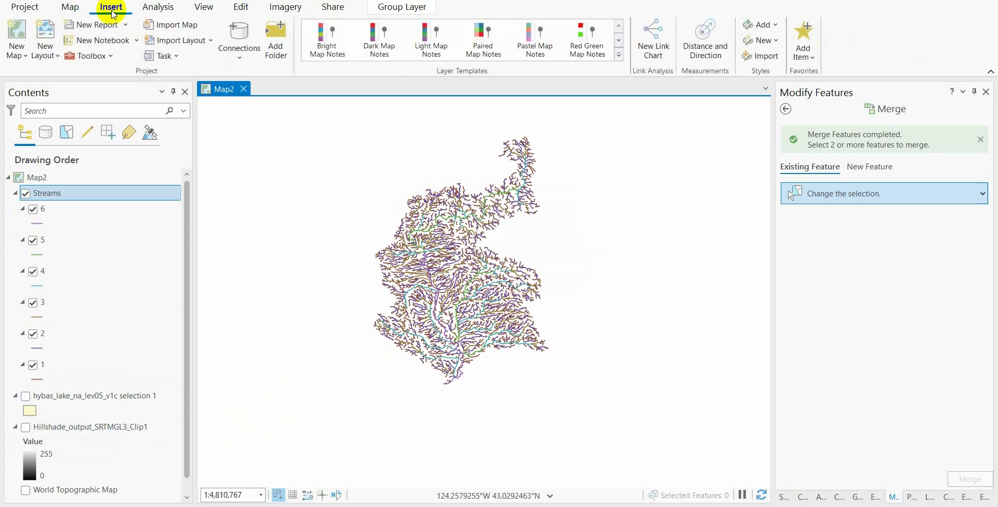
{"action": "left_click", "coordinate": [45, 56]}
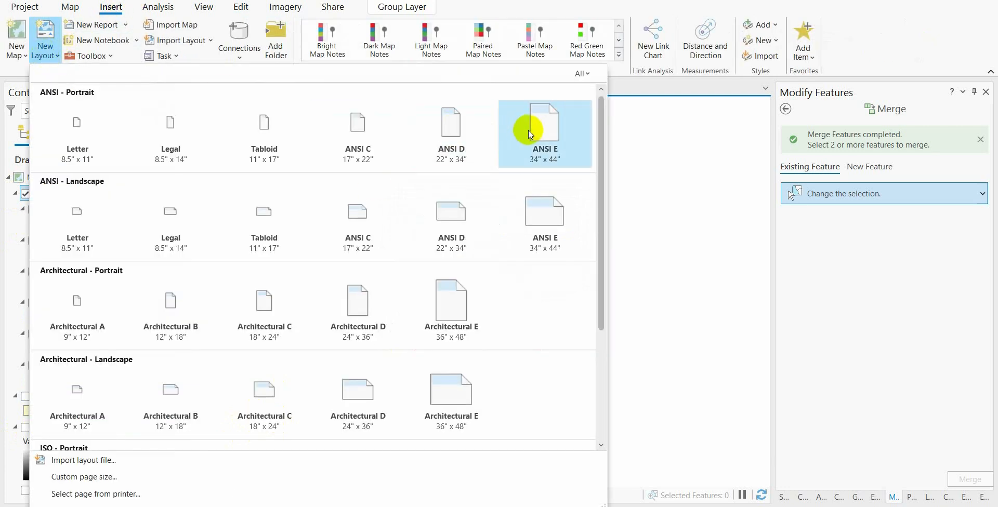
{"action": "left_click", "coordinate": [553, 135]}
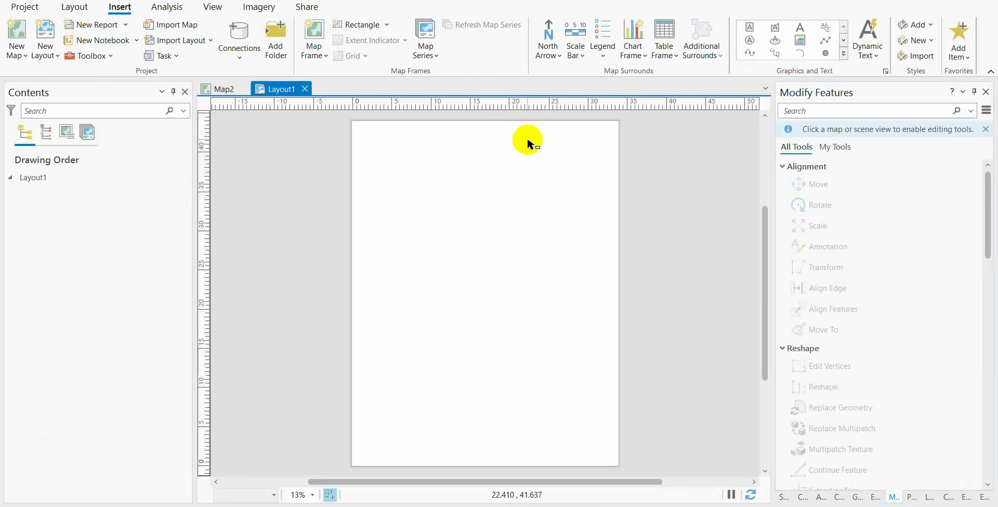
{"action": "left_click", "coordinate": [322, 57]}
{"action": "left_click", "coordinate": [446, 340]}
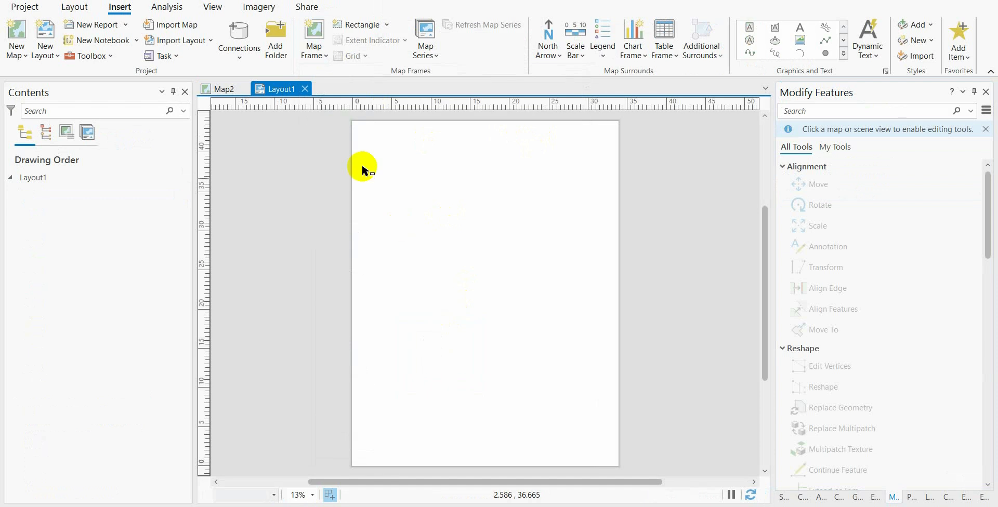
{"action": "left_click_drag", "start_coordinate": [351, 122], "coordinate": [618, 466]}
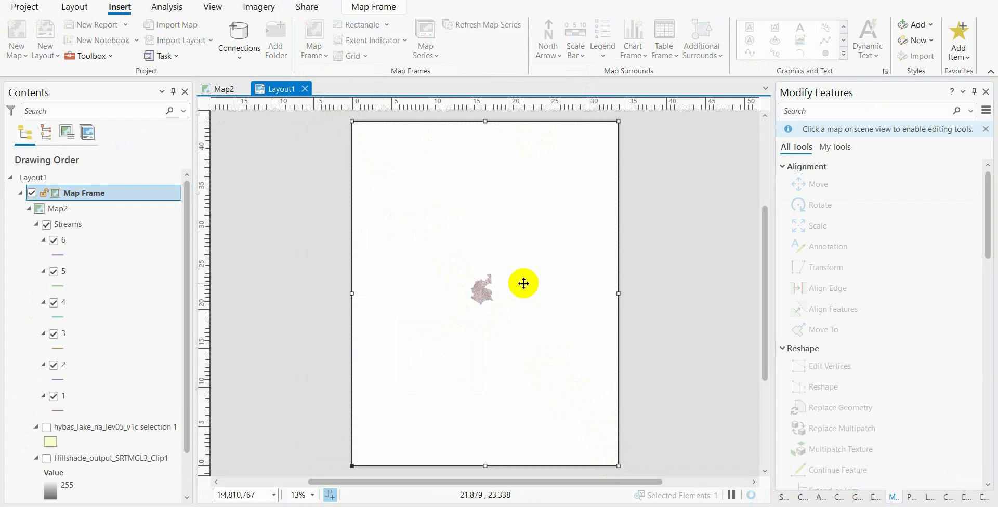
Show the Hillshade_output_SRTMGL3_Clip1 layer and enlarge the basin within the map frame to a scale of 1:478,685.
{"action": "left_click", "coordinate": [45, 460]}
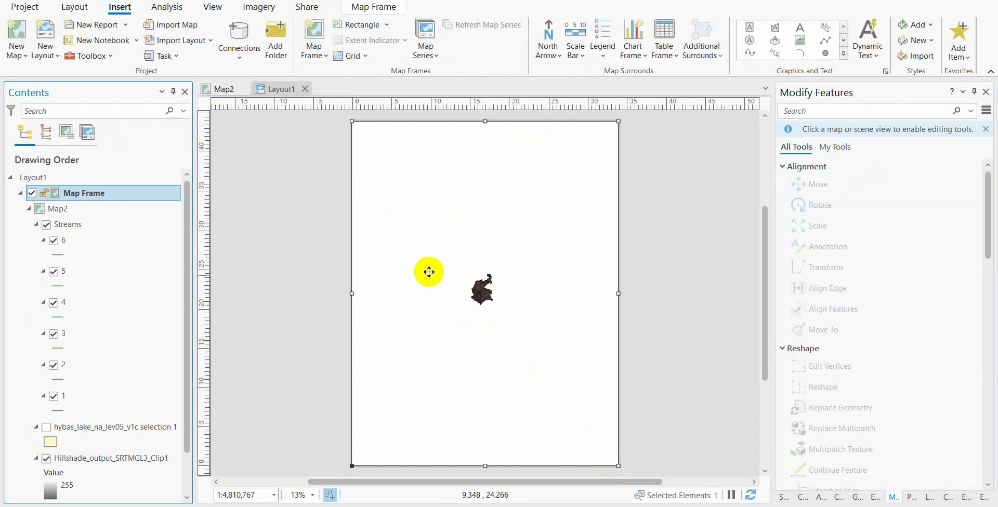
{"action": "left_click", "coordinate": [74, 8]}
{"action": "left_click", "coordinate": [395, 35]}
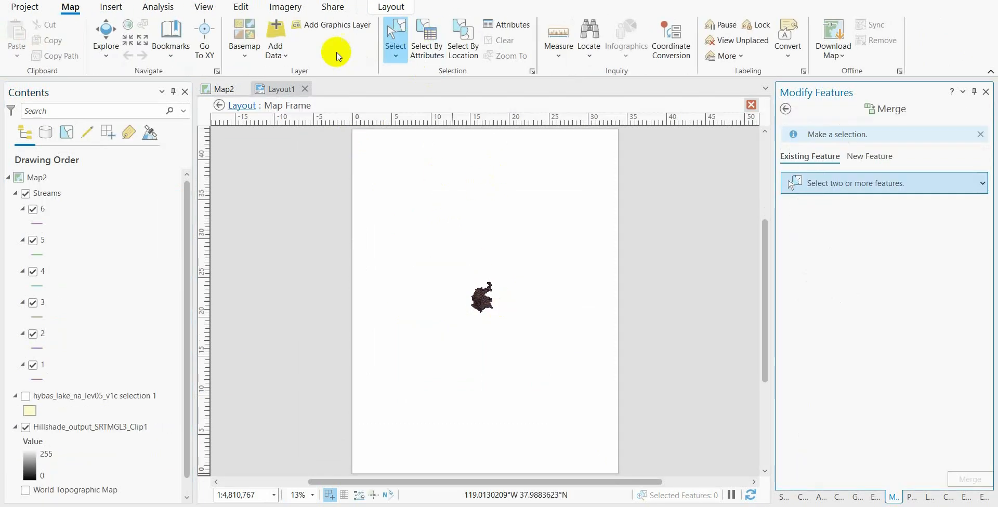
{"action": "left_click", "coordinate": [129, 41]}
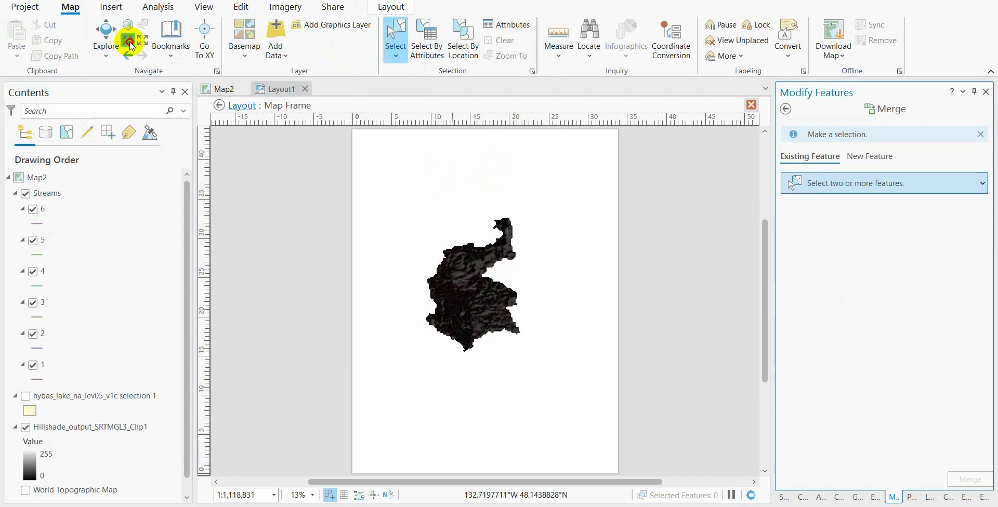
{"action": "left_click", "coordinate": [492, 283]}
{"action": "left_click", "coordinate": [390, 7]}
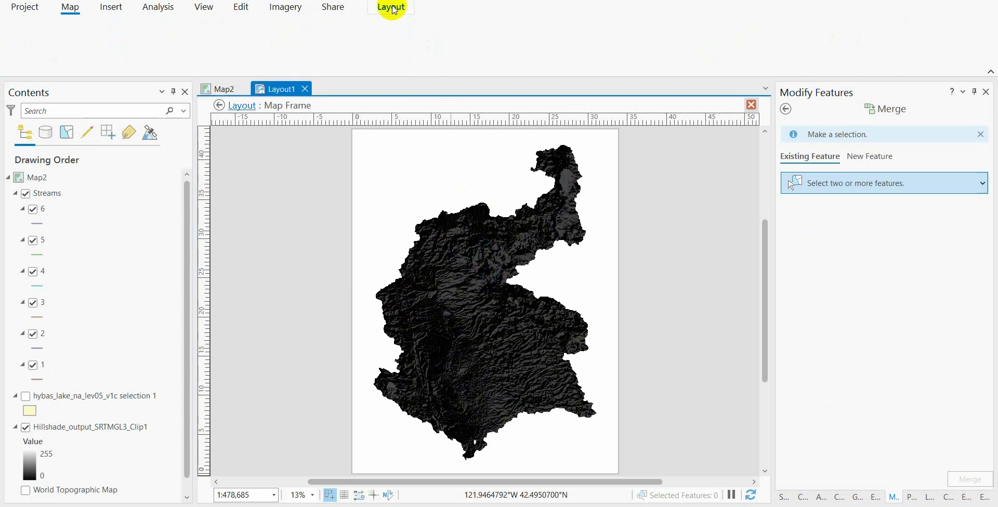
{"action": "left_click", "coordinate": [102, 42]}
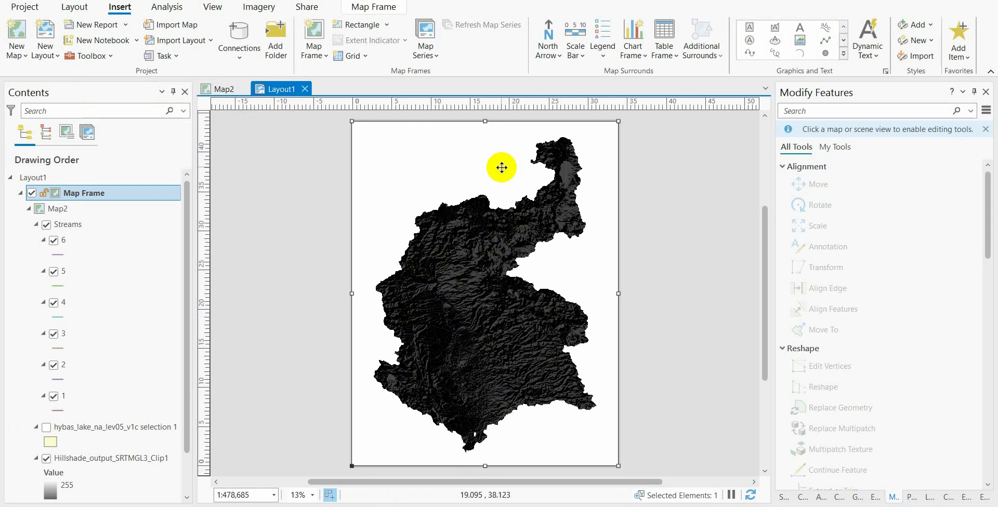
Set the map frame's background color to black.
{"action": "double_click", "coordinate": [487, 161]}
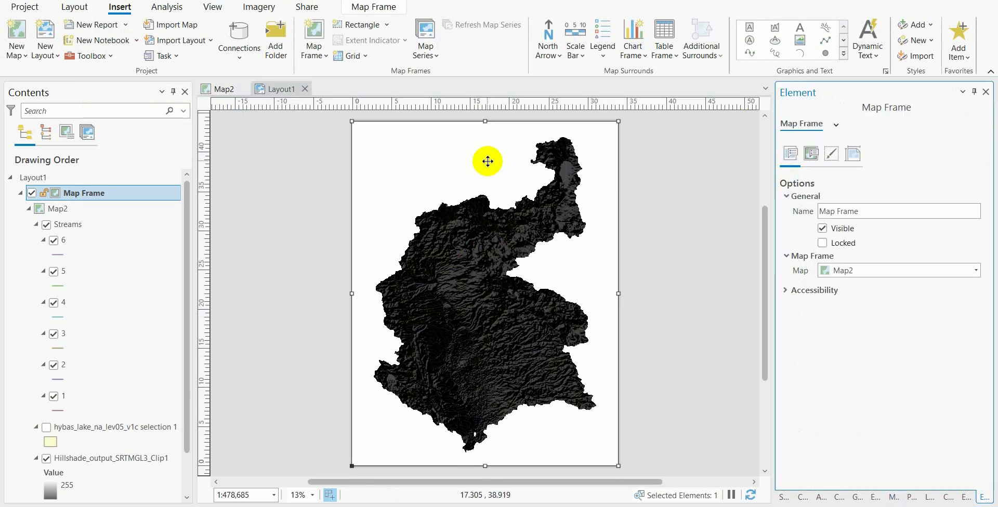
{"action": "left_click", "coordinate": [836, 126]}
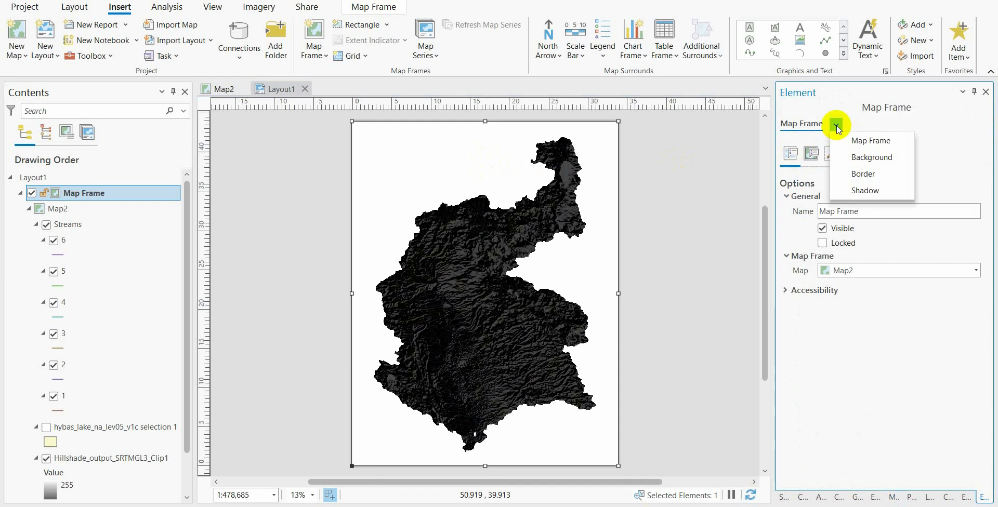
{"action": "left_click", "coordinate": [859, 157]}
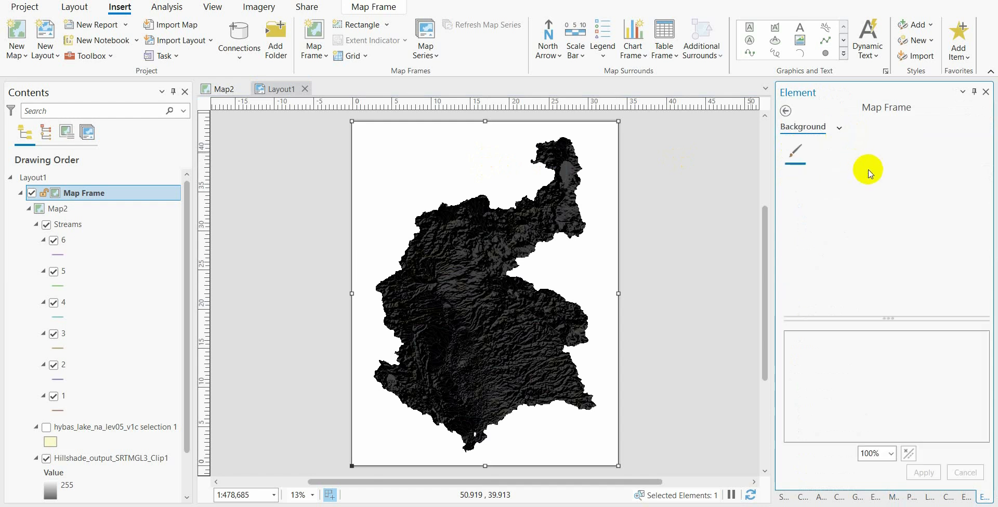
{"action": "left_click", "coordinate": [977, 194]}
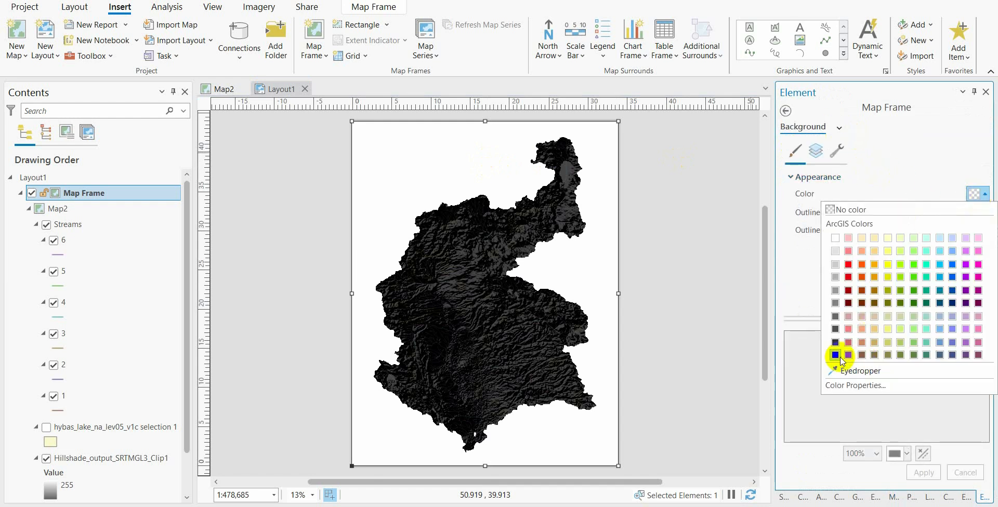
{"action": "left_click", "coordinate": [836, 355]}
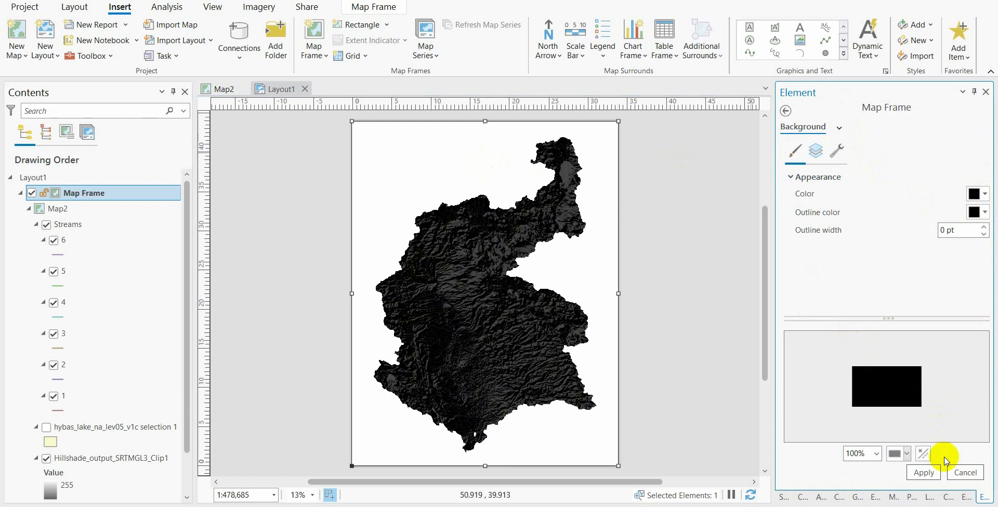
{"action": "left_click", "coordinate": [925, 472]}
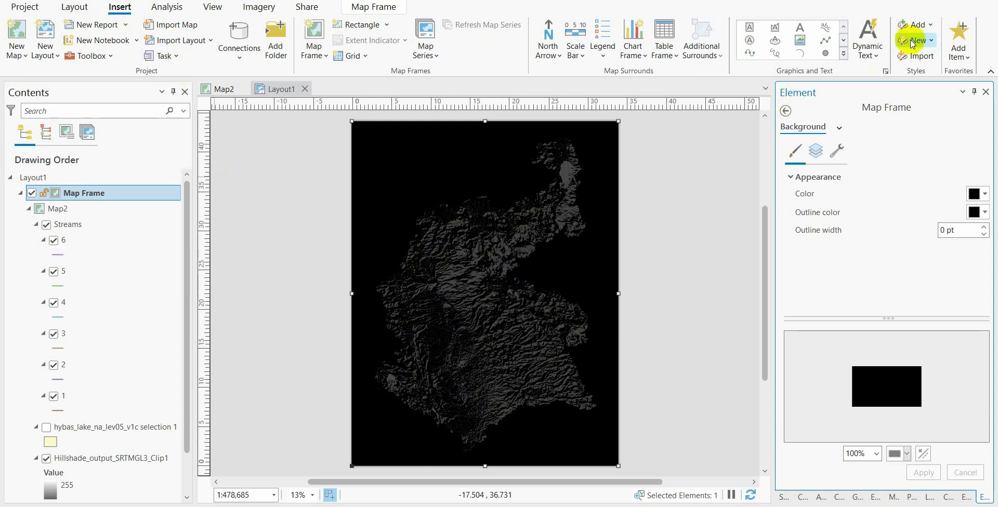
Add the Glow style file from the Style folder to the project.
{"action": "left_click", "coordinate": [916, 24]}
{"action": "left_click", "coordinate": [930, 47]}
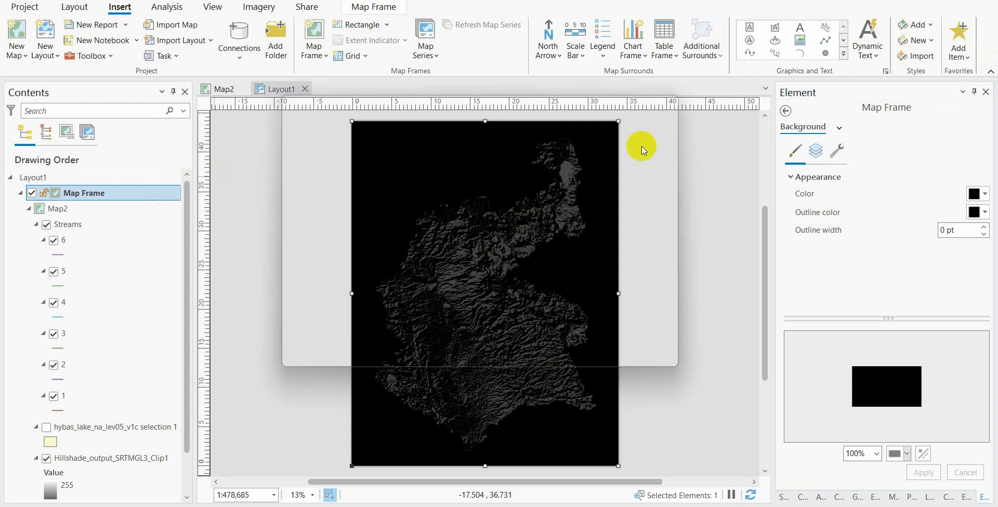
{"action": "left_click", "coordinate": [458, 172]}
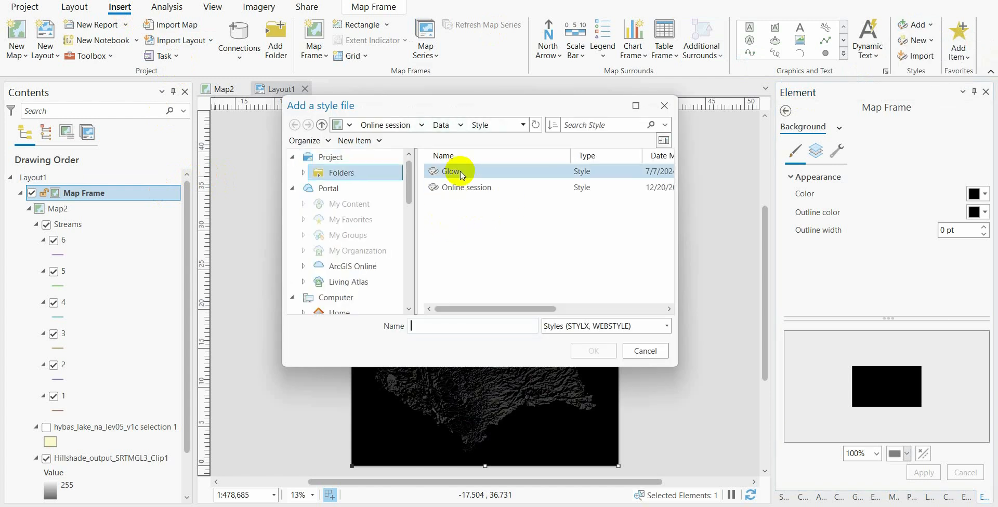
{"action": "left_click", "coordinate": [461, 174]}
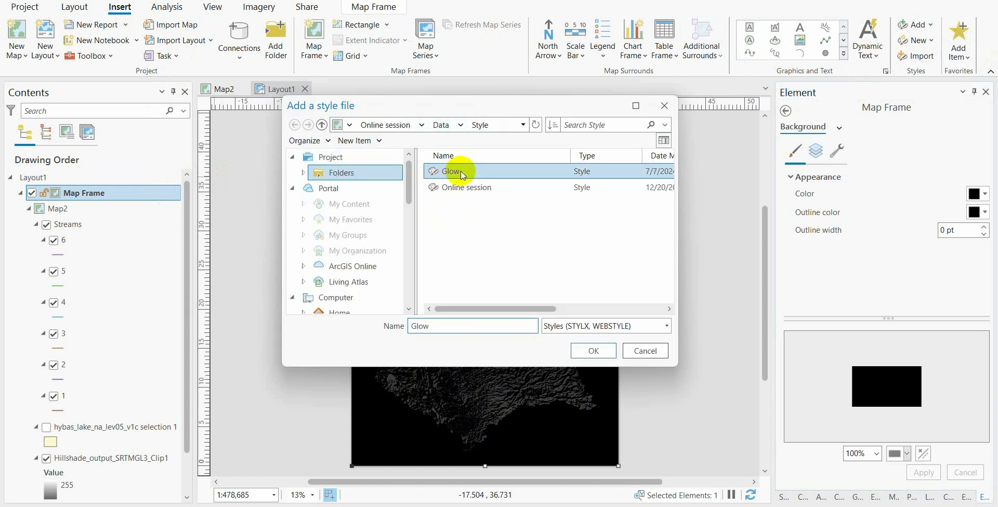
{"action": "left_click", "coordinate": [594, 351]}
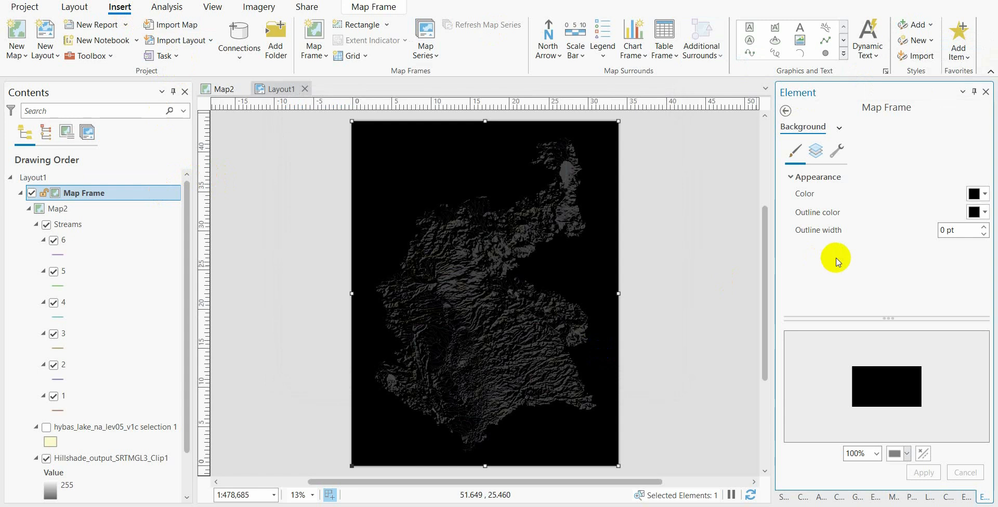
Apply the dark blue Glow line symbol to stream order layer 6.
{"action": "left_click", "coordinate": [177, 255]}
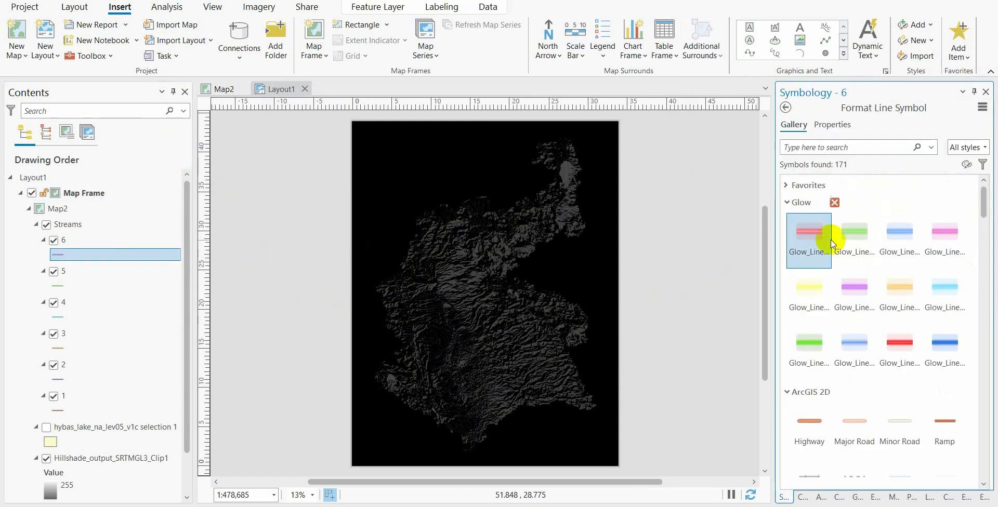
{"action": "left_click", "coordinate": [945, 249]}
{"action": "left_click", "coordinate": [817, 348]}
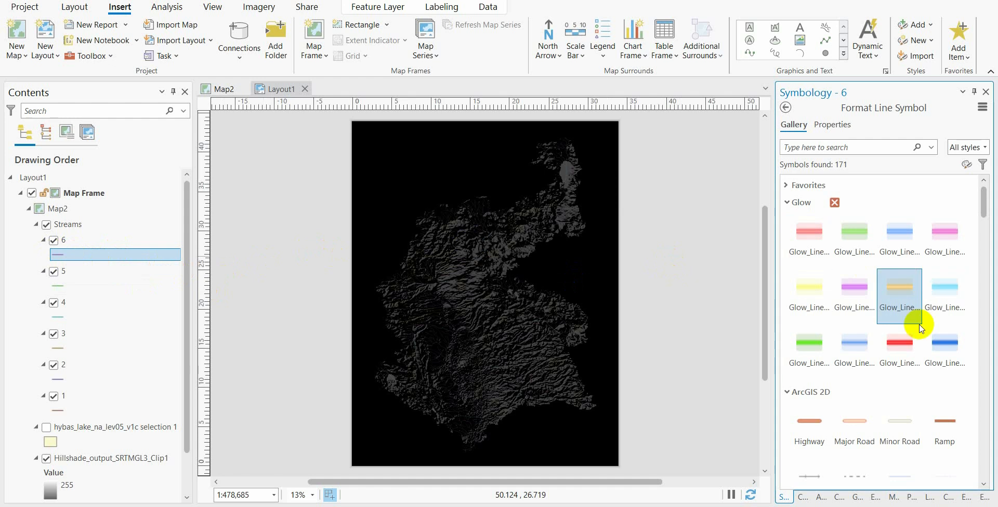
{"action": "left_click", "coordinate": [944, 343]}
Disable the solid stroke in layer 6's symbol and set its gradient stroke width to 15 pt.
{"action": "left_click", "coordinate": [832, 126]}
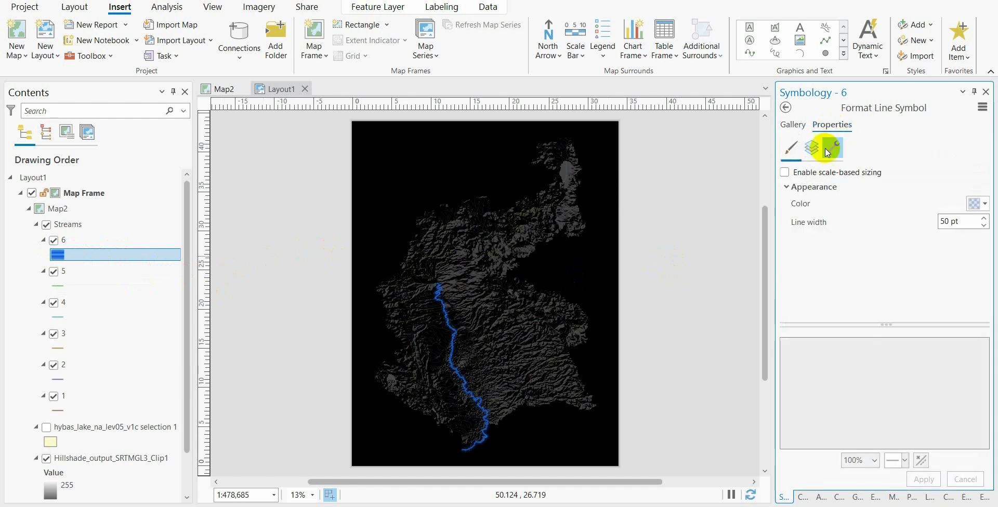
{"action": "left_click", "coordinate": [812, 151]}
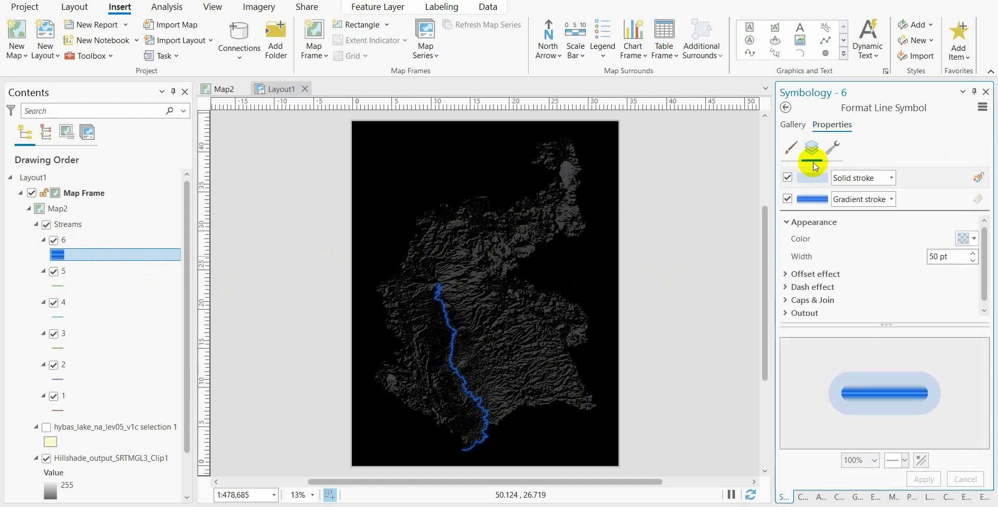
{"action": "left_click", "coordinate": [788, 179]}
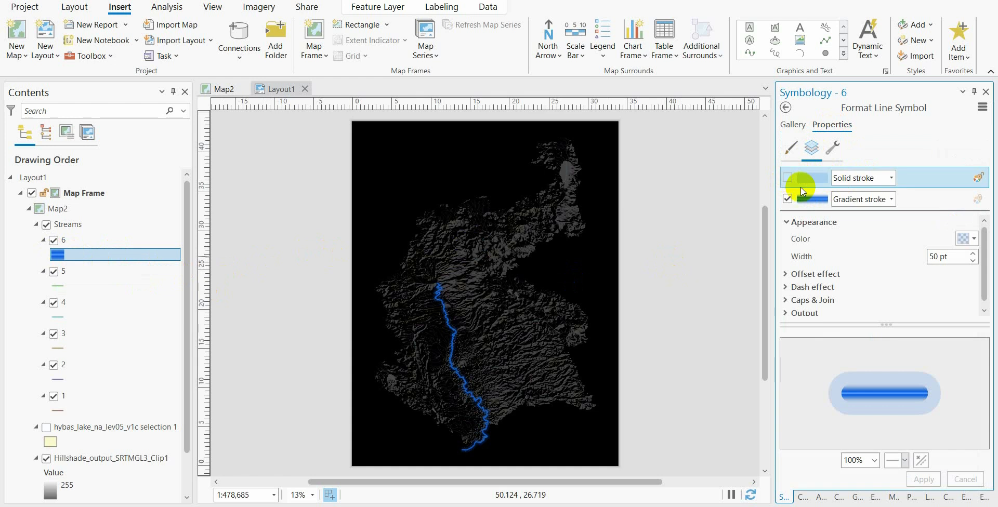
{"action": "left_click", "coordinate": [813, 198]}
{"action": "left_click", "coordinate": [955, 256]}
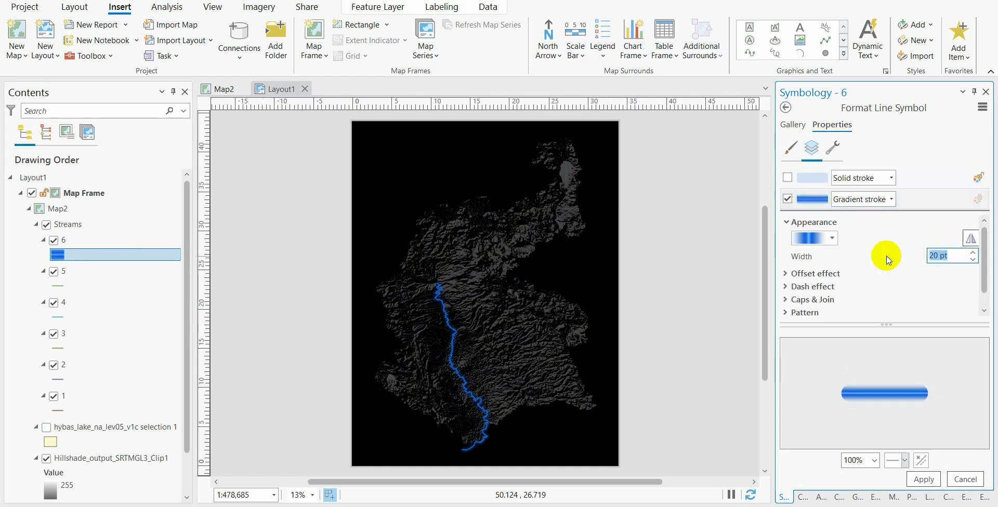
{"action": "left_click", "coordinate": [924, 479]}
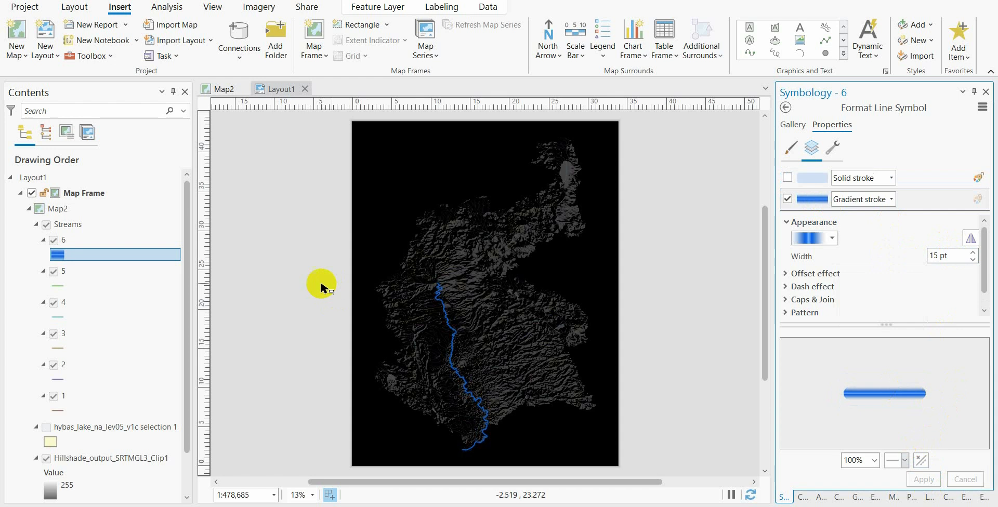
Apply the dark blue Glow line symbol to stream order layer 5.
{"action": "left_click", "coordinate": [59, 289]}
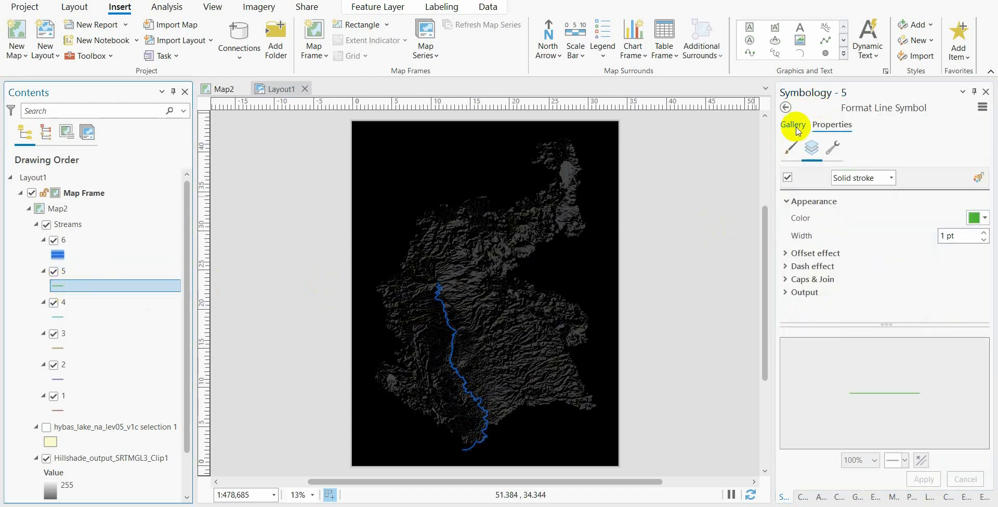
{"action": "left_click", "coordinate": [794, 125]}
{"action": "left_click", "coordinate": [945, 342]}
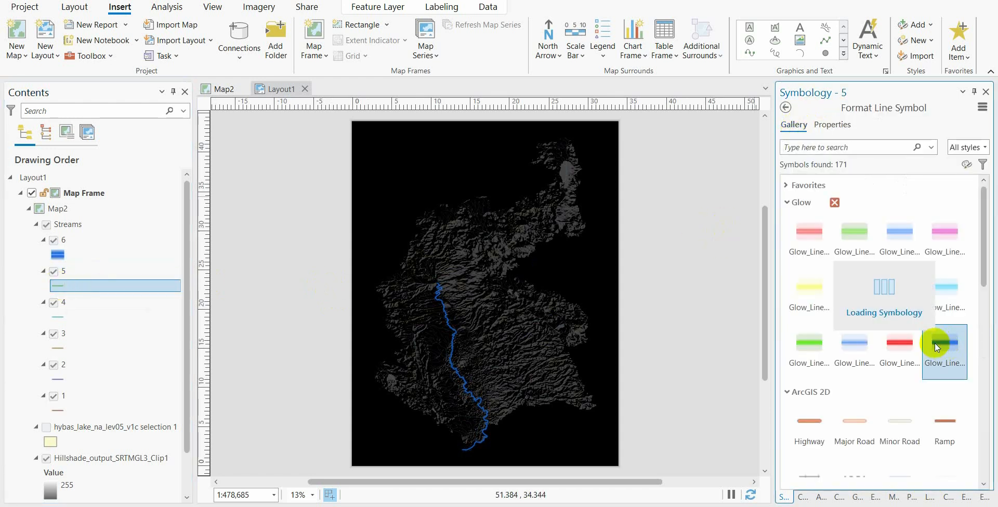
Disable the solid stroke in layer 5's symbol and set its gradient stroke width to 15 pt.
{"action": "left_click", "coordinate": [833, 125]}
{"action": "left_click", "coordinate": [787, 178]}
{"action": "left_click", "coordinate": [811, 199]}
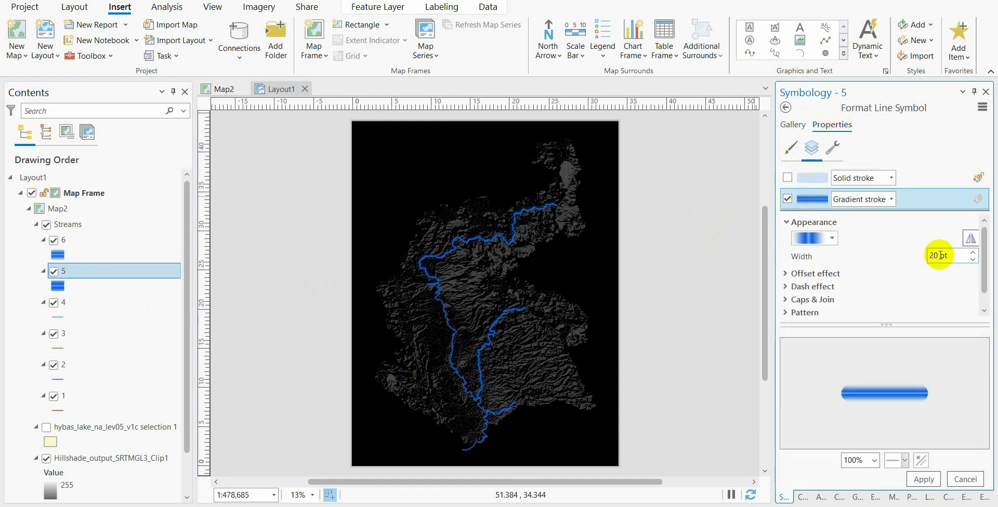
{"action": "left_click", "coordinate": [962, 256]}
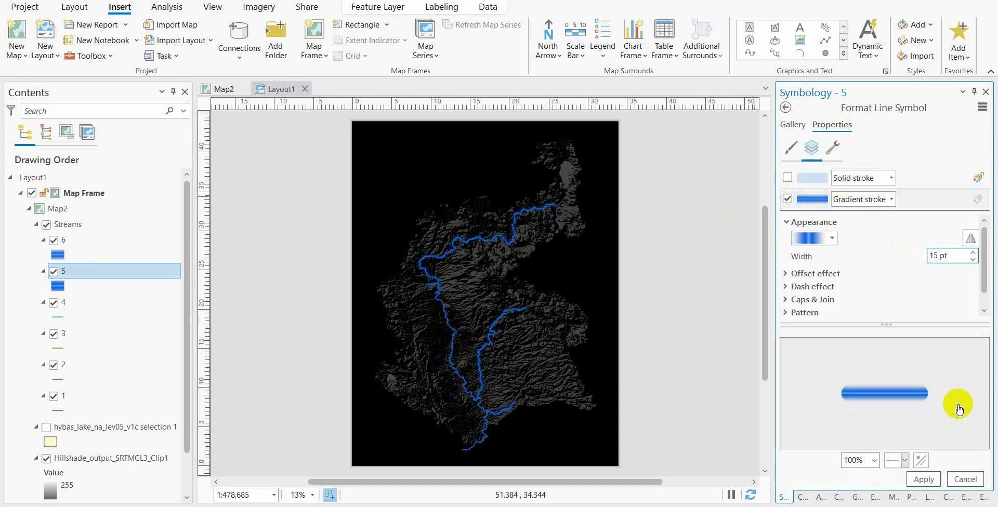
{"action": "left_click", "coordinate": [924, 479]}
Apply the dark blue Glow line symbol to stream order layer 4.
{"action": "left_click", "coordinate": [58, 318]}
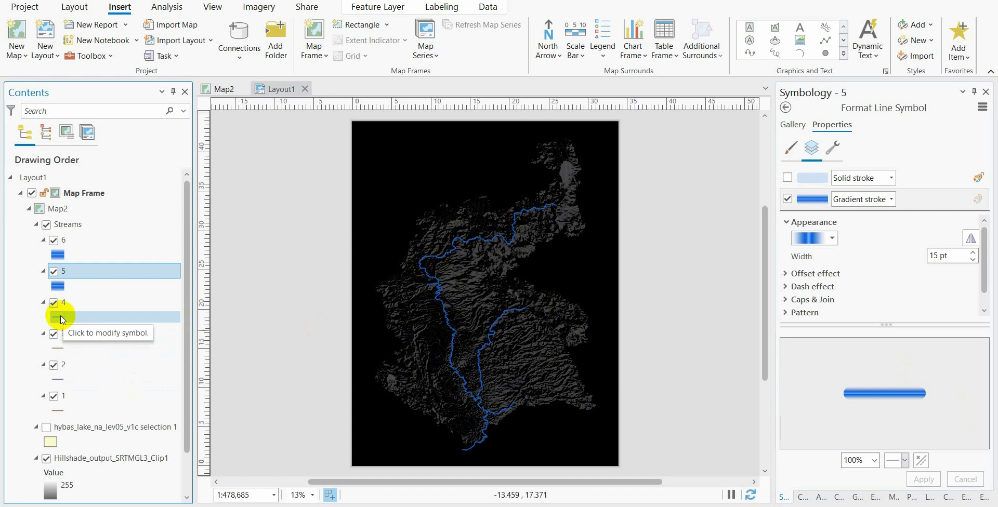
{"action": "left_click", "coordinate": [59, 317]}
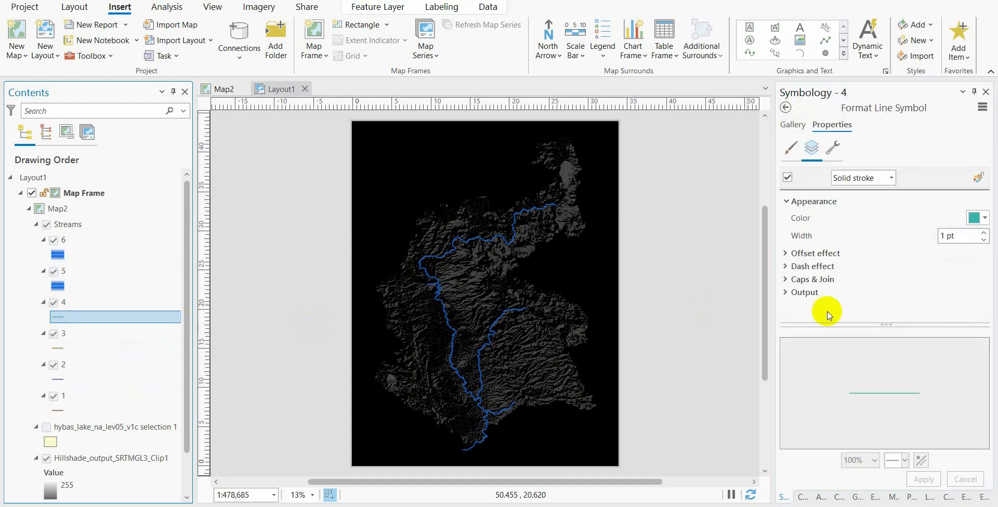
{"action": "left_click", "coordinate": [957, 351]}
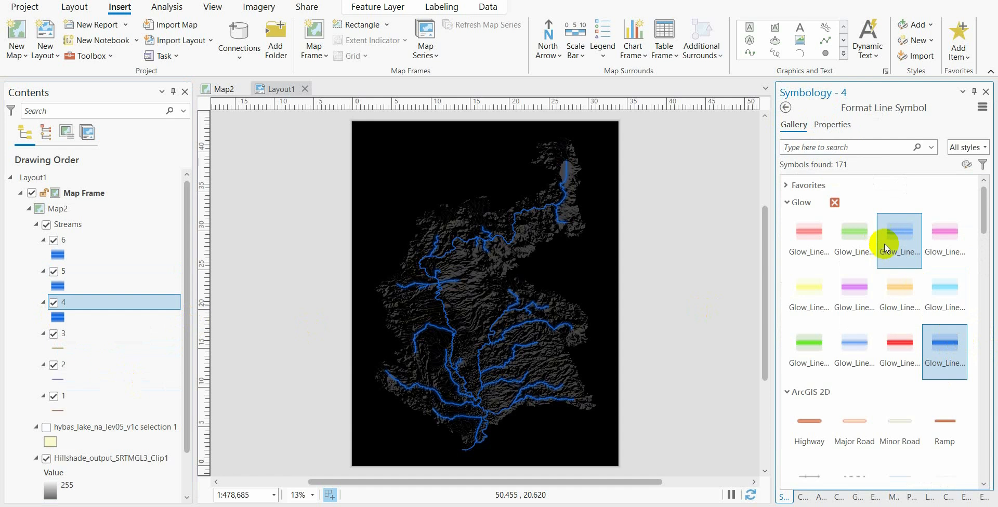
Disable the solid stroke in layer 4's symbol and set its gradient stroke width to 10 pt.
{"action": "left_click", "coordinate": [832, 125]}
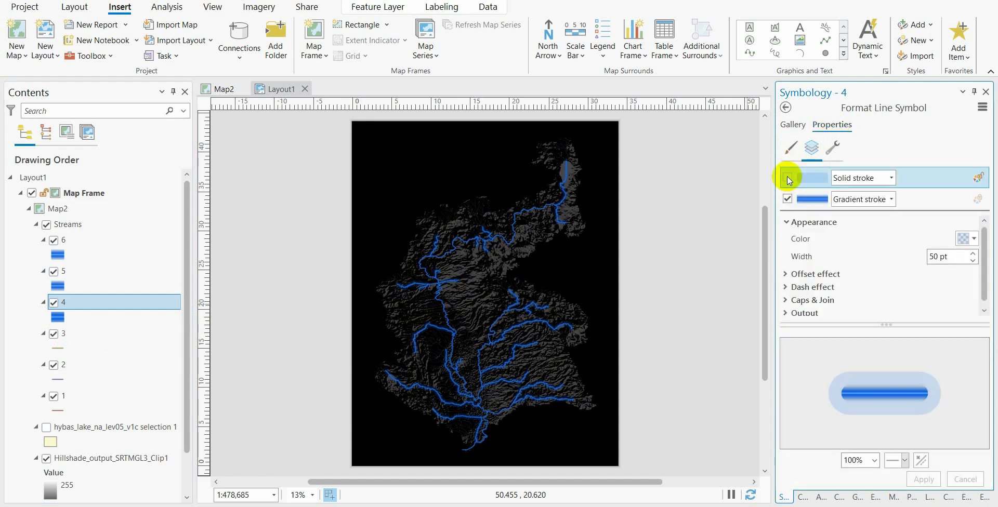
{"action": "left_click", "coordinate": [788, 178]}
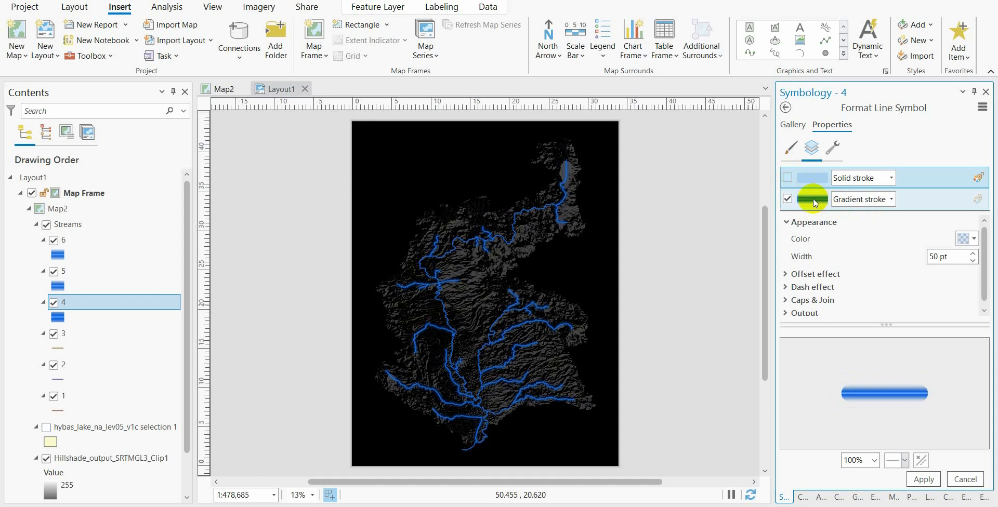
{"action": "left_click", "coordinate": [814, 203]}
{"action": "left_click", "coordinate": [947, 256]}
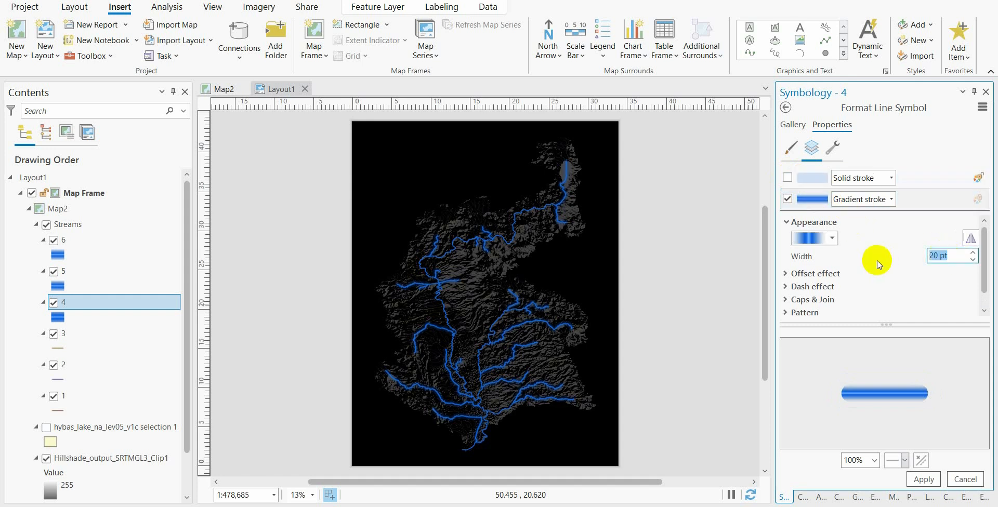
{"action": "key", "text": "Return"}
{"action": "left_click", "coordinate": [924, 478]}
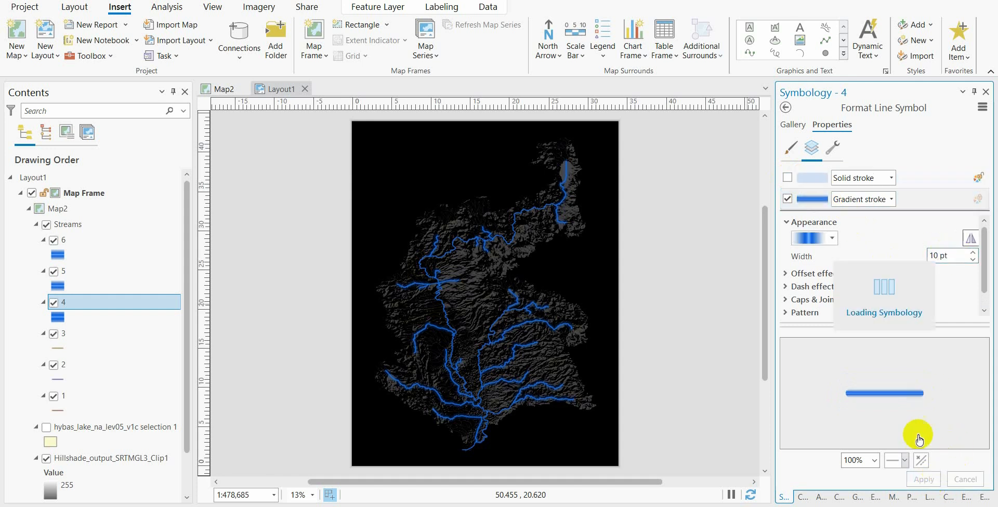
Apply the dark blue Glow line symbol to stream order layer 3.
{"action": "left_click", "coordinate": [58, 349]}
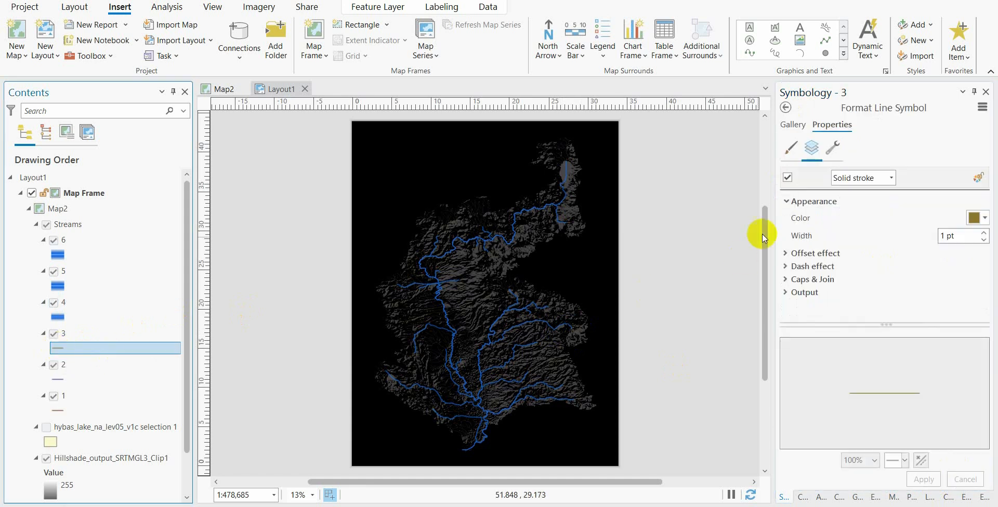
{"action": "left_click", "coordinate": [794, 126]}
{"action": "left_click", "coordinate": [946, 344]}
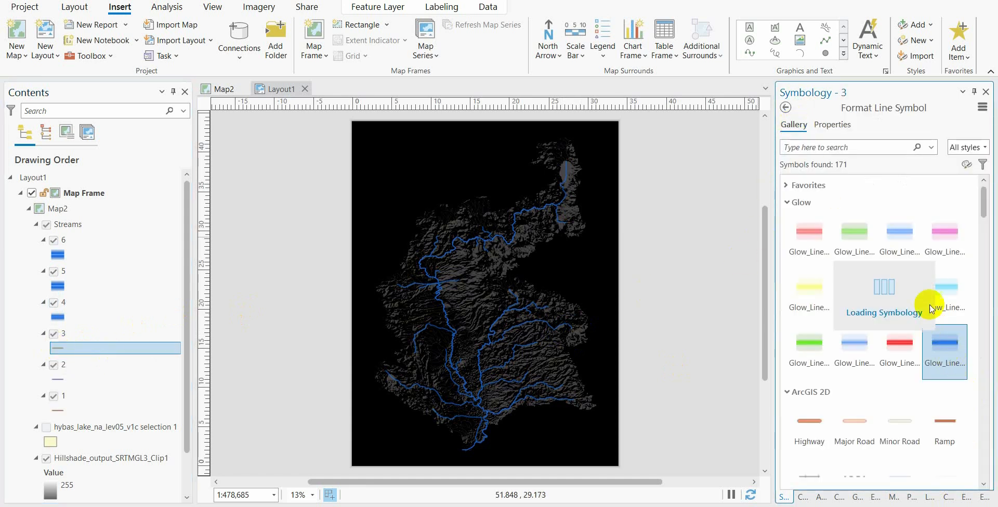
Disable the solid stroke in layer 3's symbol and set its gradient stroke width to 5 pt.
{"action": "left_click", "coordinate": [838, 131]}
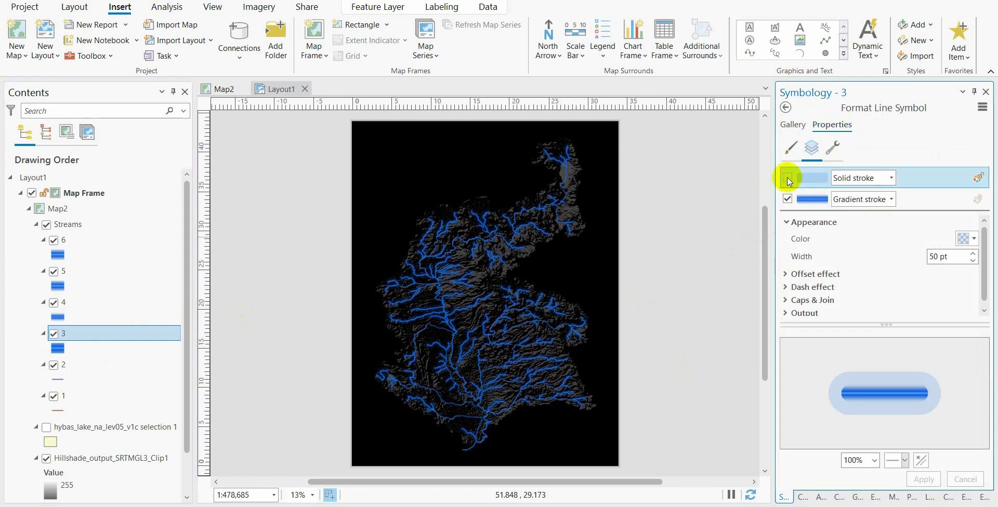
{"action": "left_click", "coordinate": [787, 178]}
{"action": "left_click", "coordinate": [812, 202]}
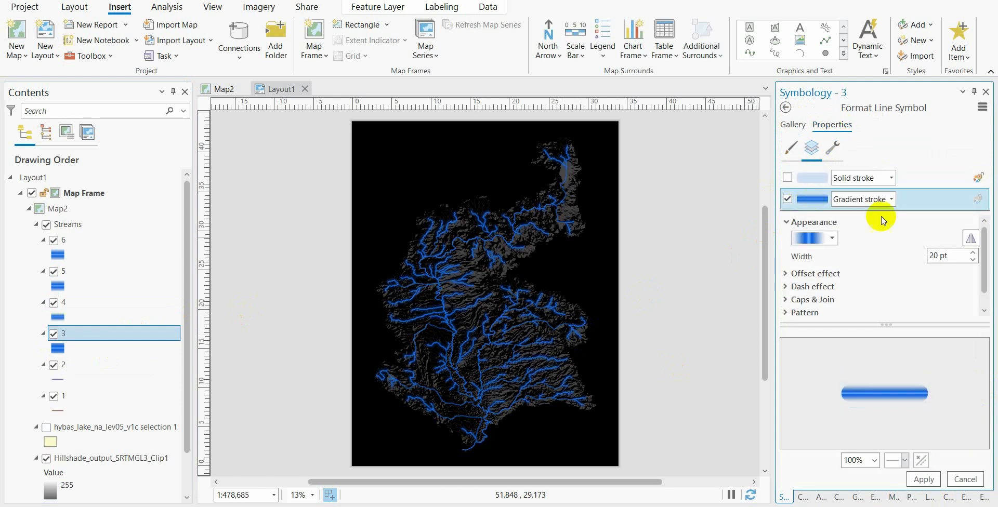
{"action": "left_click", "coordinate": [955, 255]}
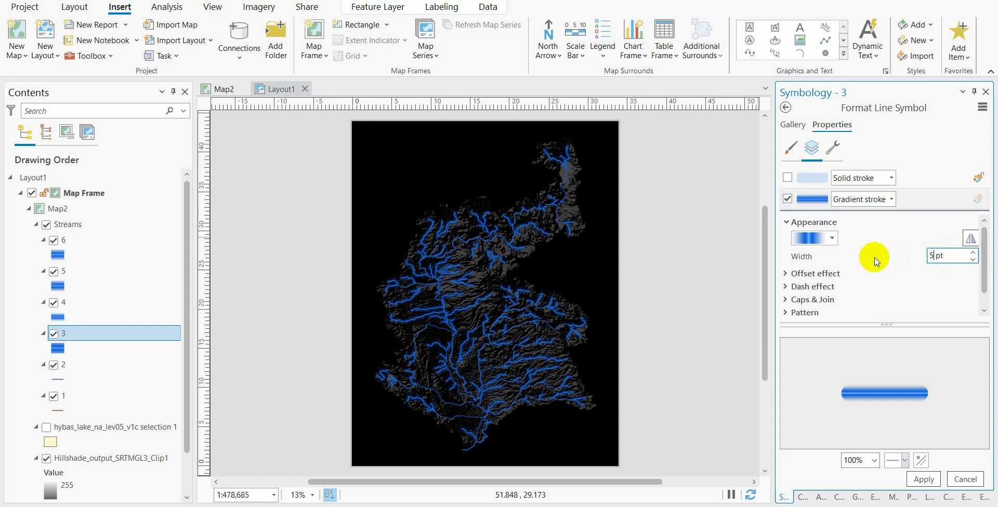
{"action": "left_click", "coordinate": [924, 479]}
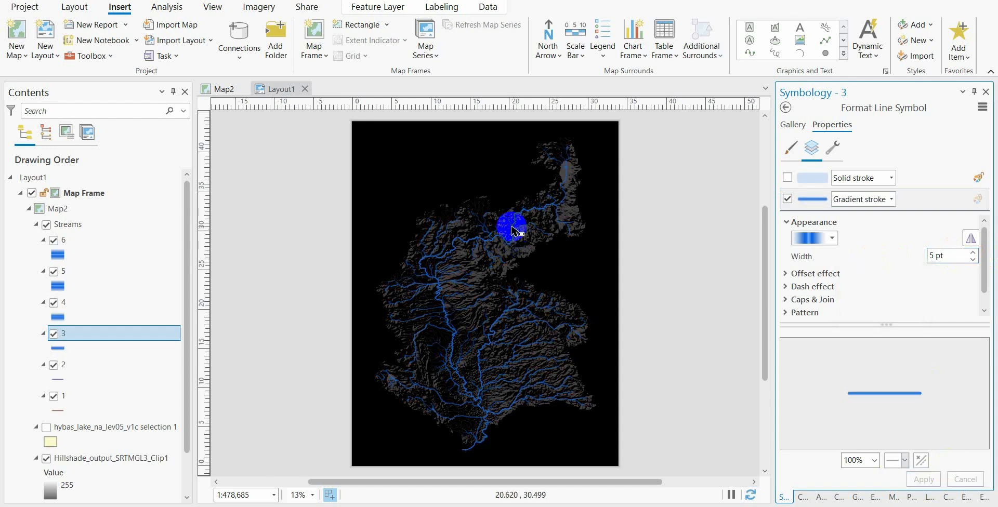
Apply the dark blue Glow line symbol to stream order layer 2.
{"action": "left_click", "coordinate": [57, 381]}
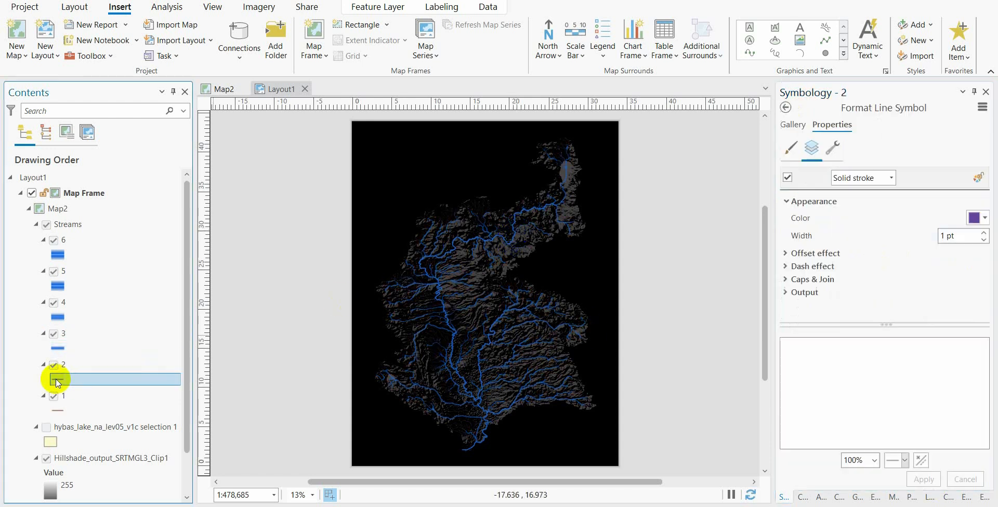
{"action": "left_click", "coordinate": [793, 125]}
{"action": "left_click", "coordinate": [945, 343]}
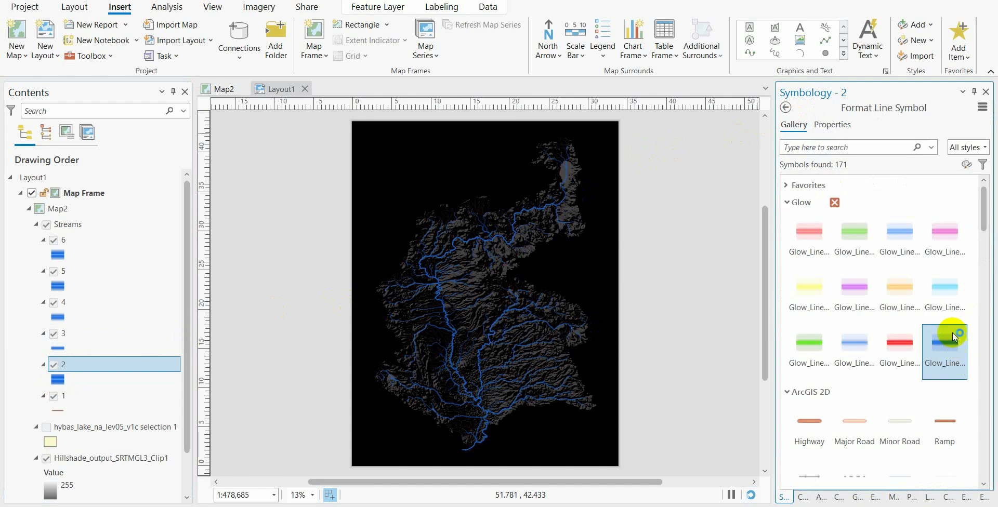
Set layer 2's solid stroke width to 4 pt and its gradient stroke width to 3 pt.
{"action": "left_click", "coordinate": [831, 127]}
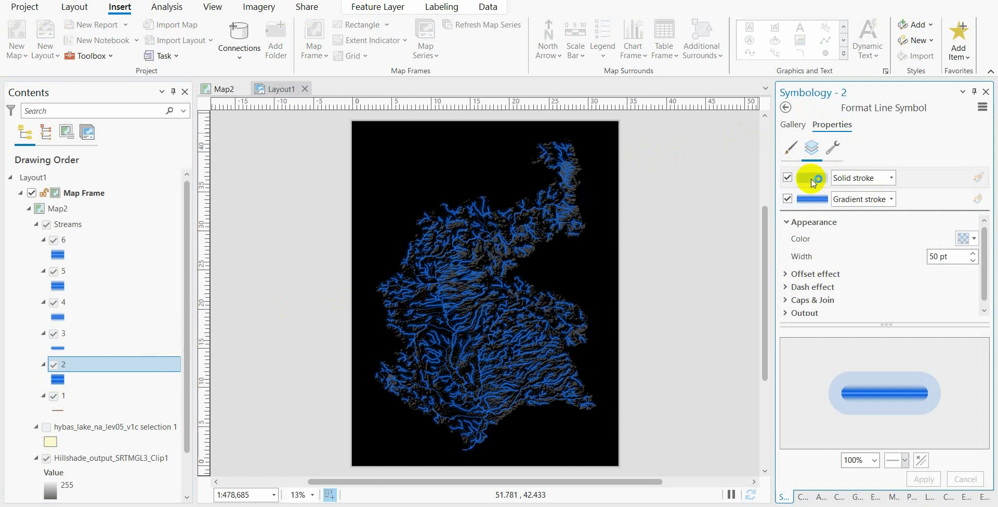
{"action": "left_click", "coordinate": [949, 257]}
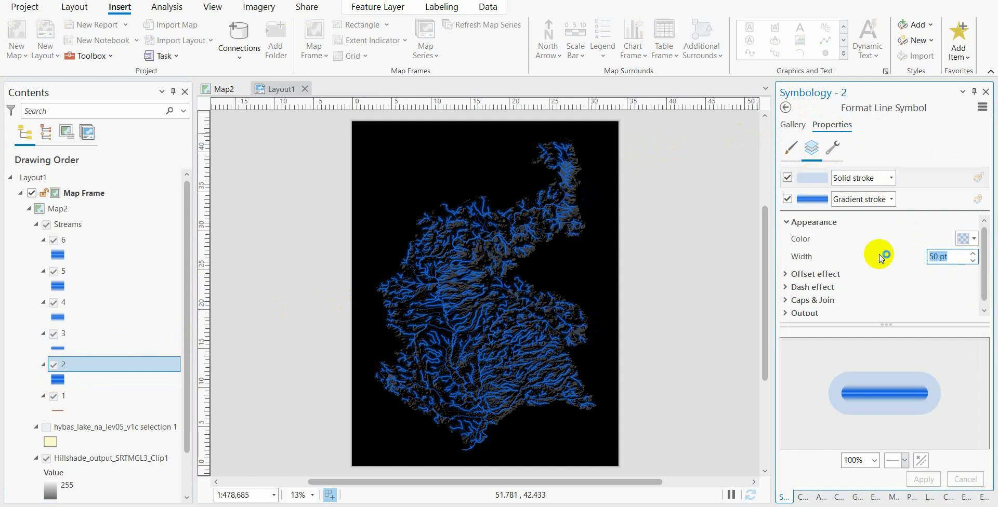
{"action": "type", "text": "4"}
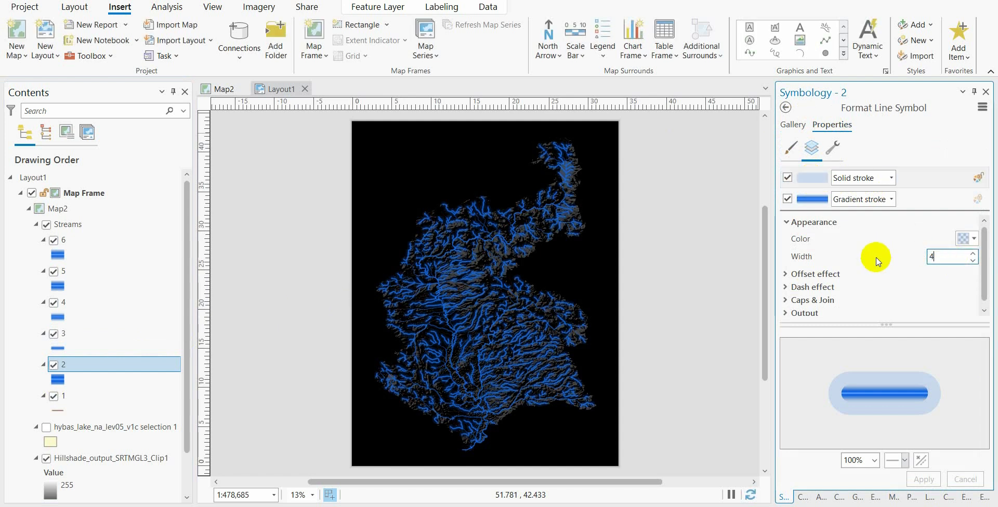
{"action": "key", "text": "Return"}
{"action": "left_click", "coordinate": [815, 202]}
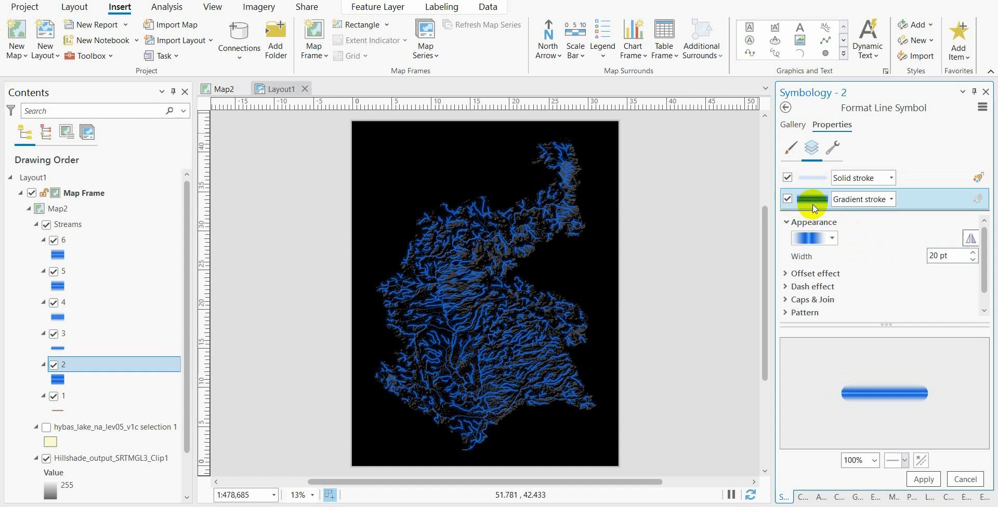
{"action": "left_click", "coordinate": [920, 256]}
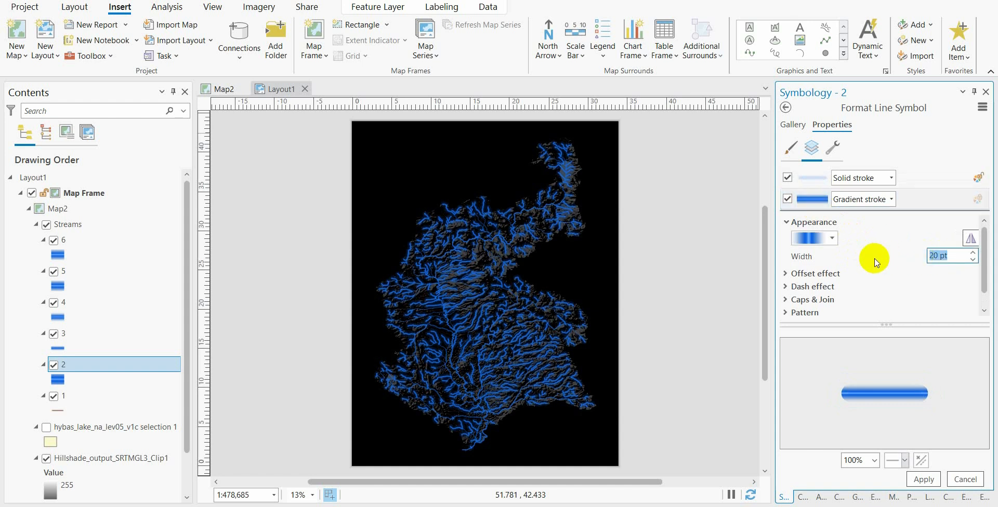
{"action": "type", "text": "3"}
{"action": "key", "text": "Return"}
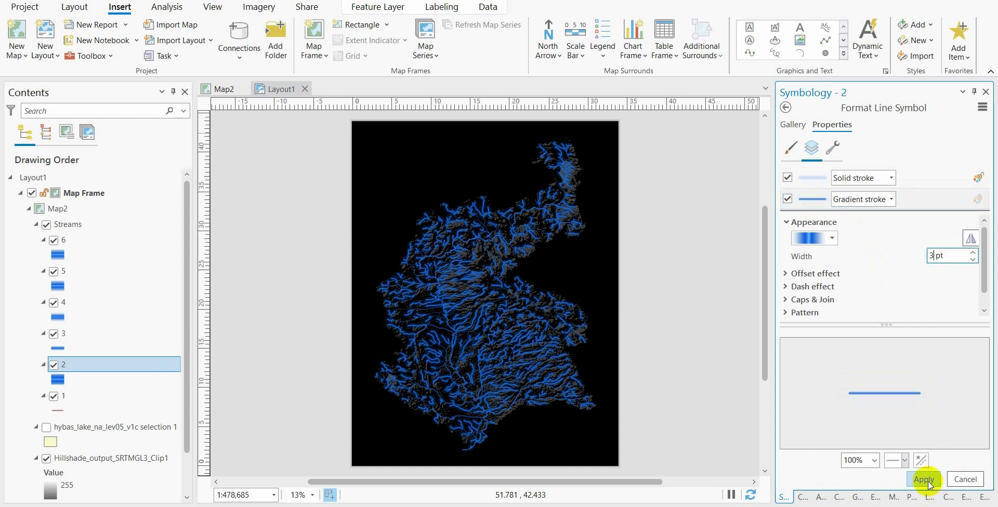
{"action": "left_click", "coordinate": [927, 480]}
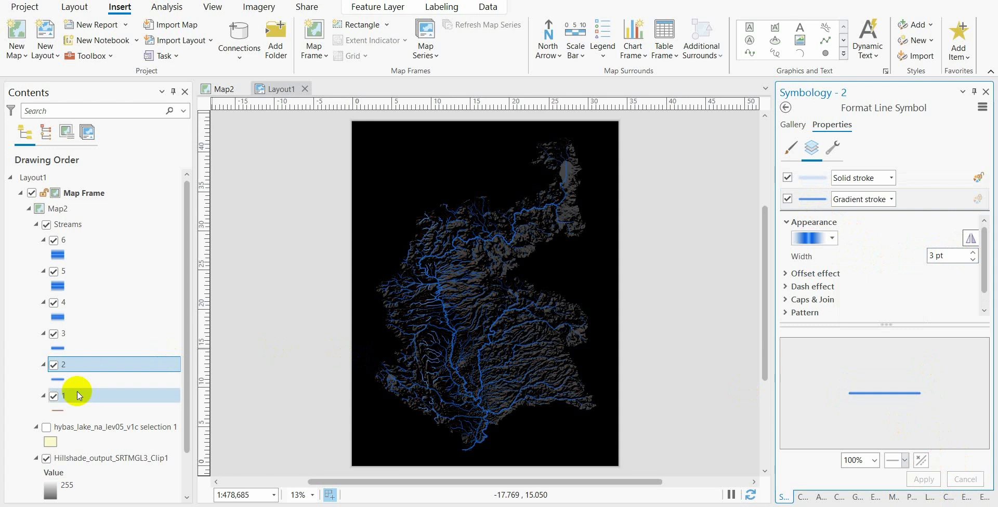
Apply the dark blue Glow line symbol to stream order layer 1.
{"action": "left_click", "coordinate": [59, 409]}
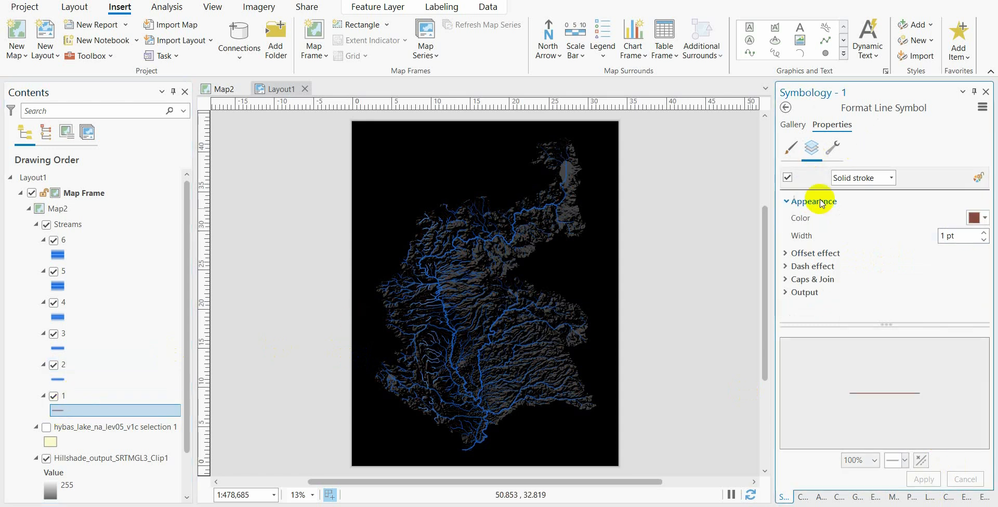
{"action": "left_click", "coordinate": [792, 124]}
{"action": "left_click", "coordinate": [945, 342]}
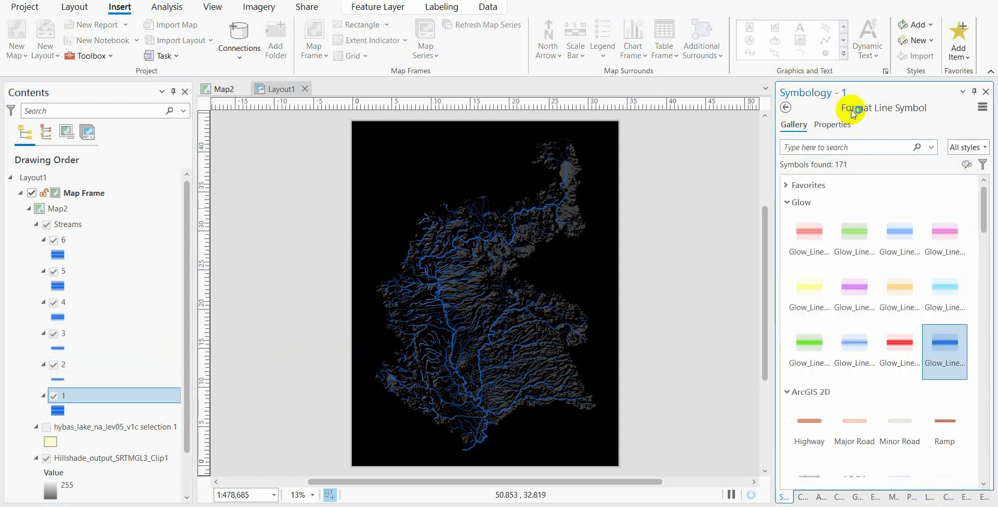
Set layer 1's solid stroke width to 2 pt and its gradient stroke width to 1 pt.
{"action": "left_click", "coordinate": [838, 125]}
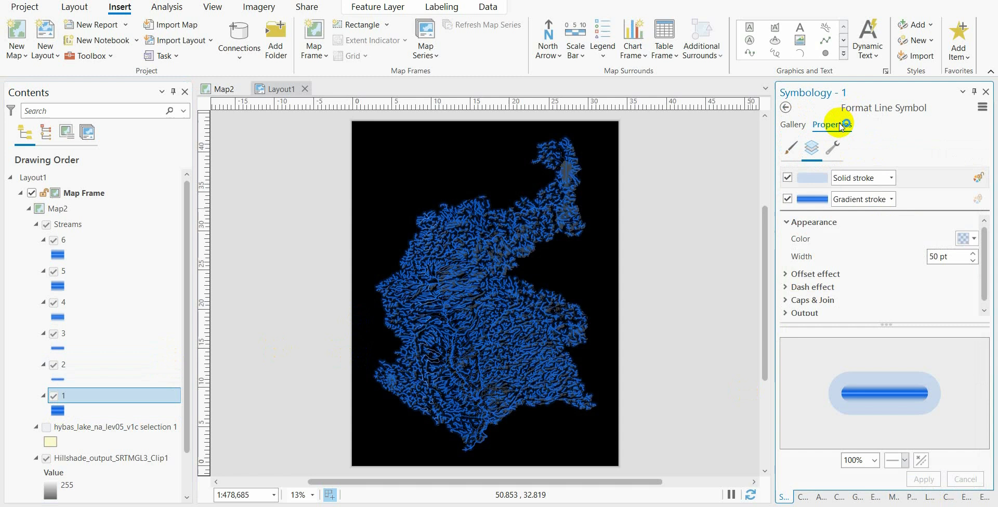
{"action": "left_click", "coordinate": [814, 187]}
{"action": "left_click", "coordinate": [928, 258]}
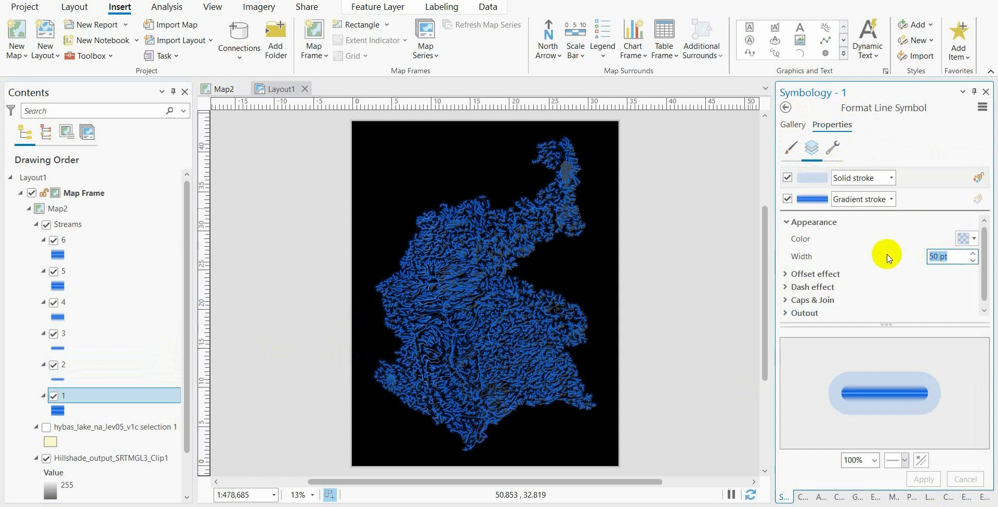
{"action": "type", "text": "2"}
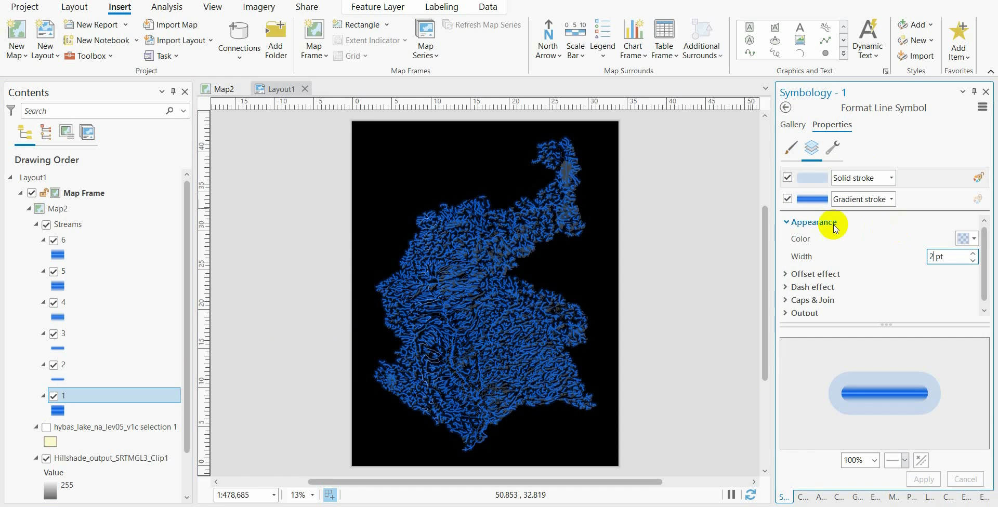
{"action": "left_click", "coordinate": [812, 200]}
{"action": "left_click_drag", "start_coordinate": [956, 256], "coordinate": [888, 256]}
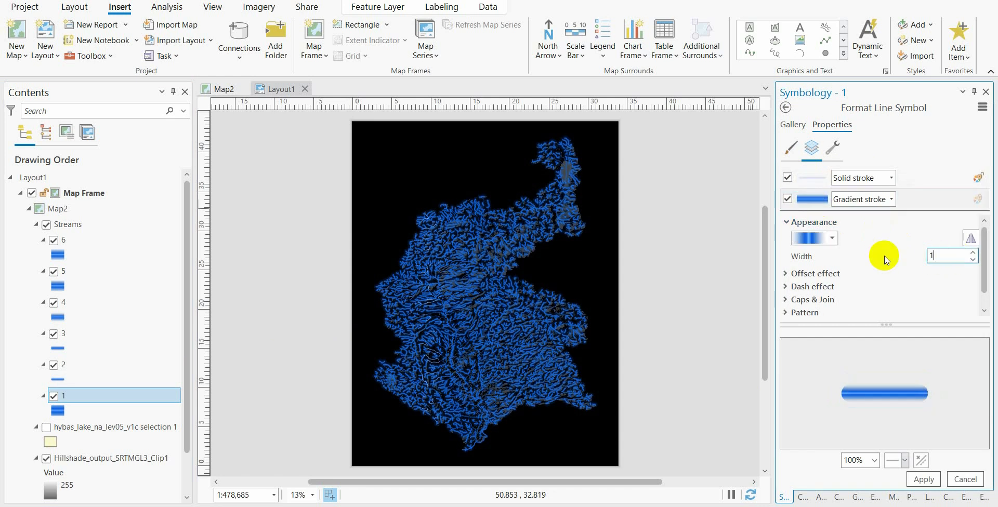
{"action": "type", "text": "1"}
{"action": "key", "text": "Return"}
{"action": "left_click", "coordinate": [924, 480]}
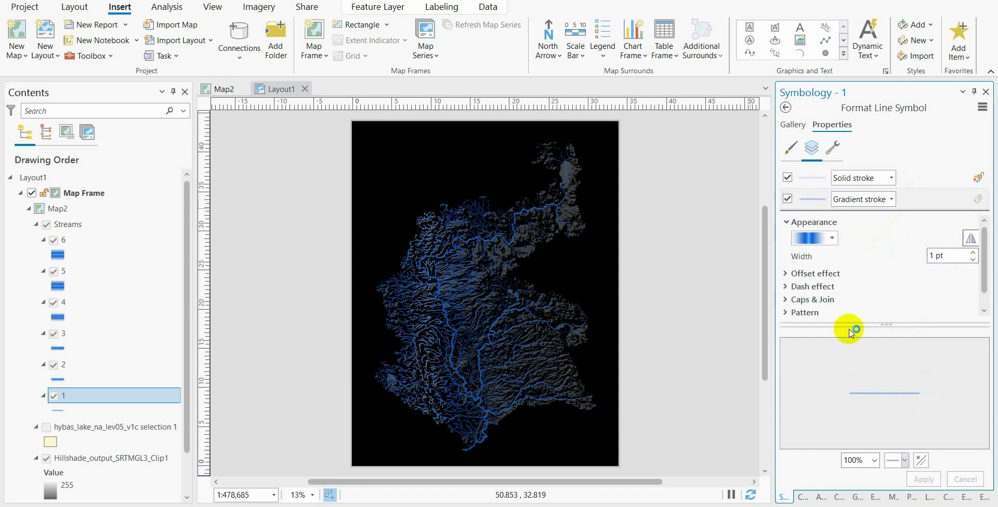
Hide and show stream order layer 6 to identify the main river, and compare the streams with the Sacramento River reference map.
{"action": "left_click_drag", "start_coordinate": [431, 326], "coordinate": [460, 323]}
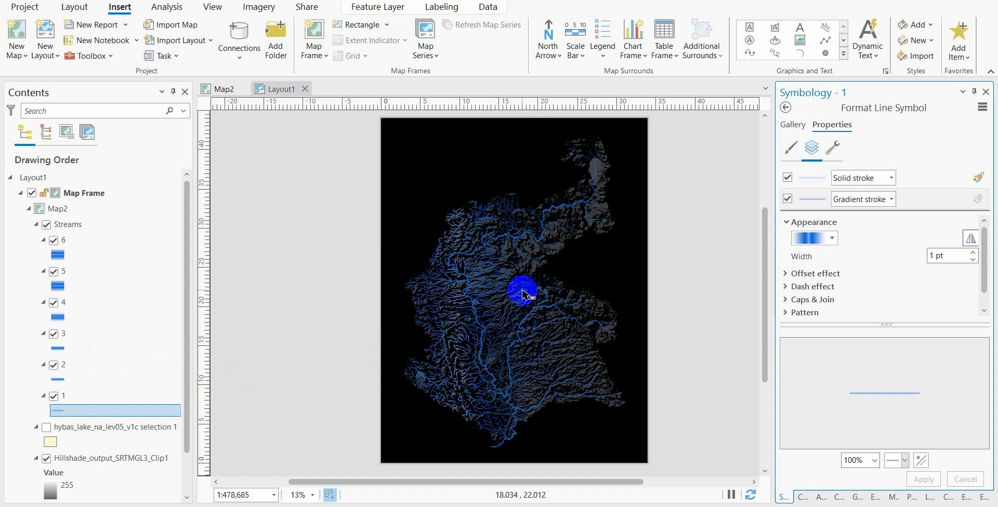
{"action": "left_click", "coordinate": [68, 243]}
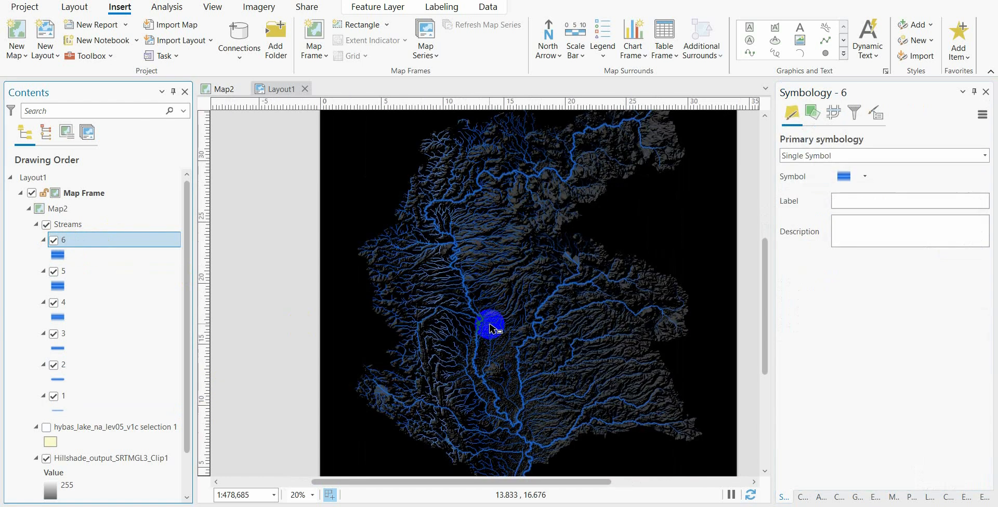
{"action": "left_click", "coordinate": [55, 241]}
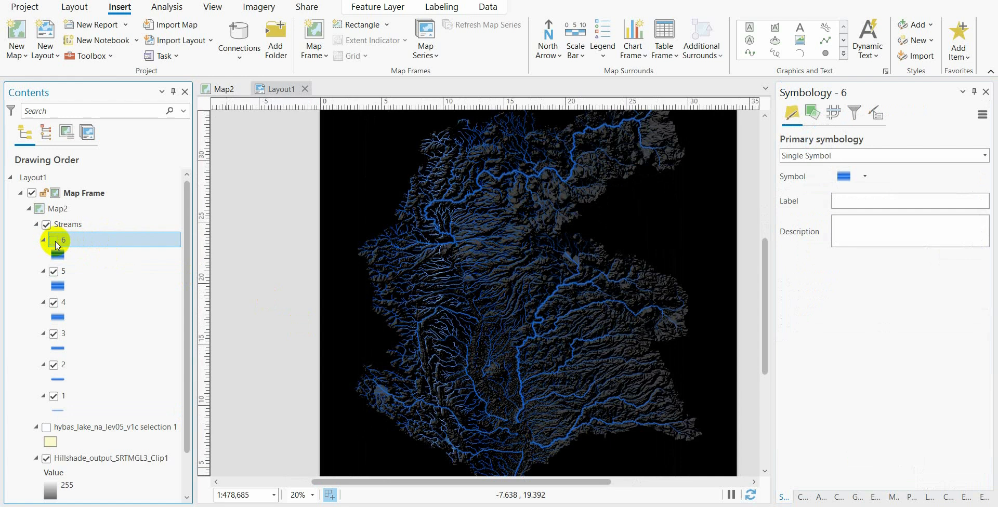
{"action": "left_click", "coordinate": [54, 241]}
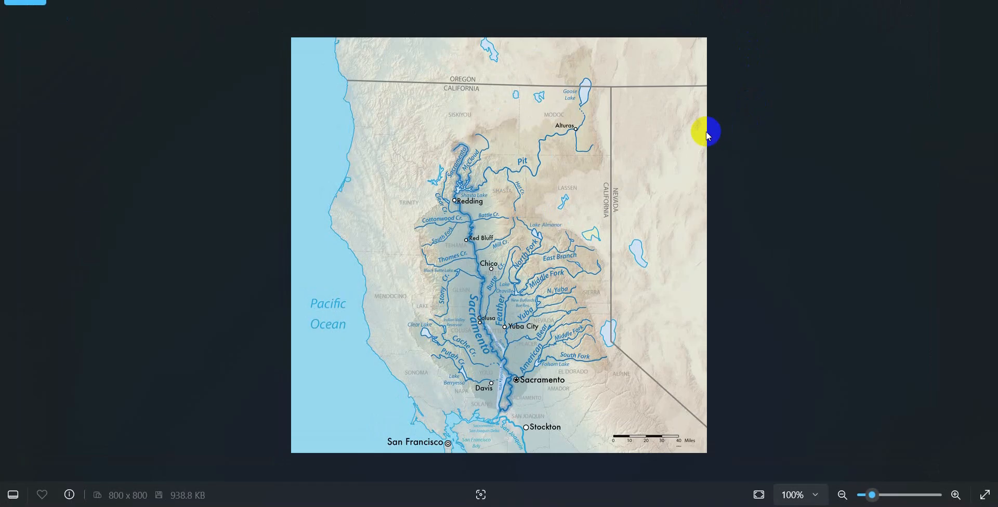
{"action": "scroll", "coordinate": [481, 244], "scroll_direction": "up", "scroll_amount": 5}
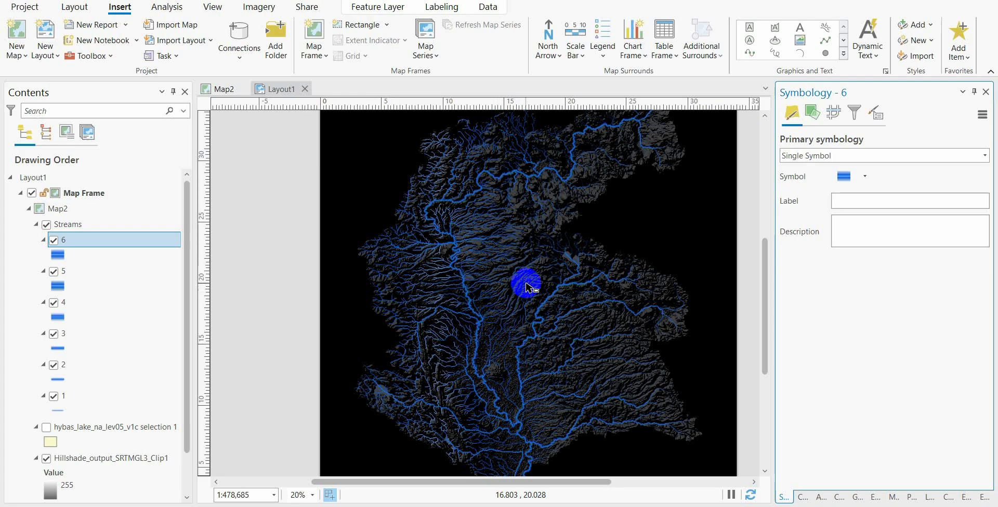
{"action": "left_click", "coordinate": [146, 240]}
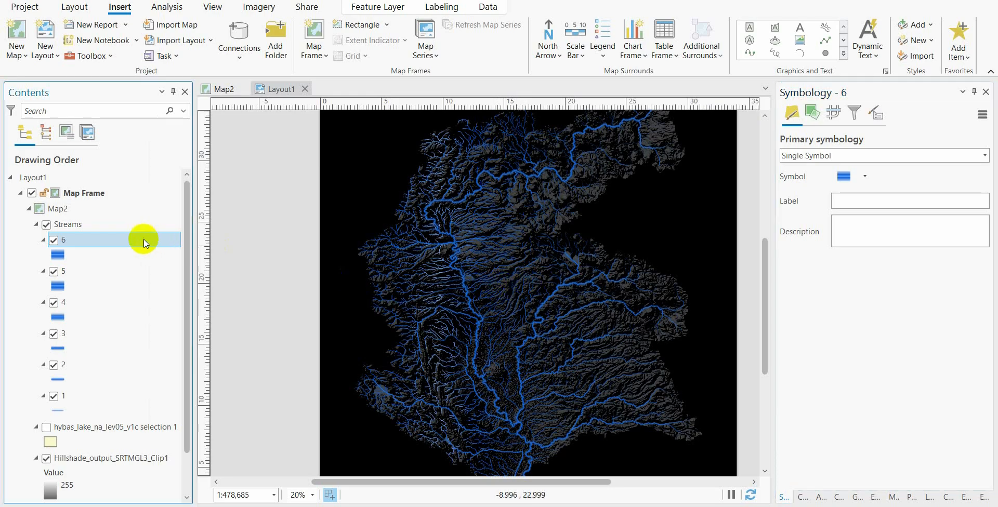
Add a Text field called name to stream order layer 6's attribute table and save the field changes.
{"action": "right_click", "coordinate": [144, 243]}
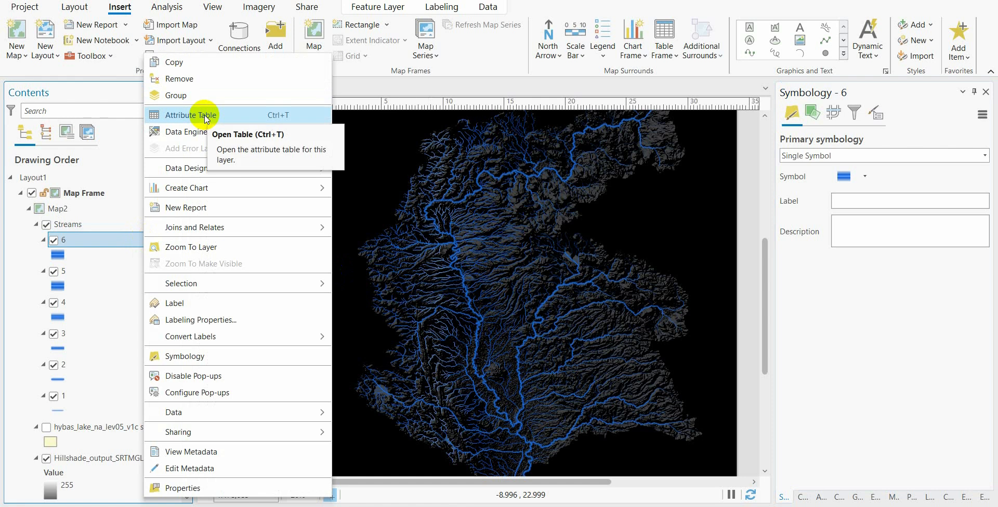
{"action": "left_click", "coordinate": [206, 119]}
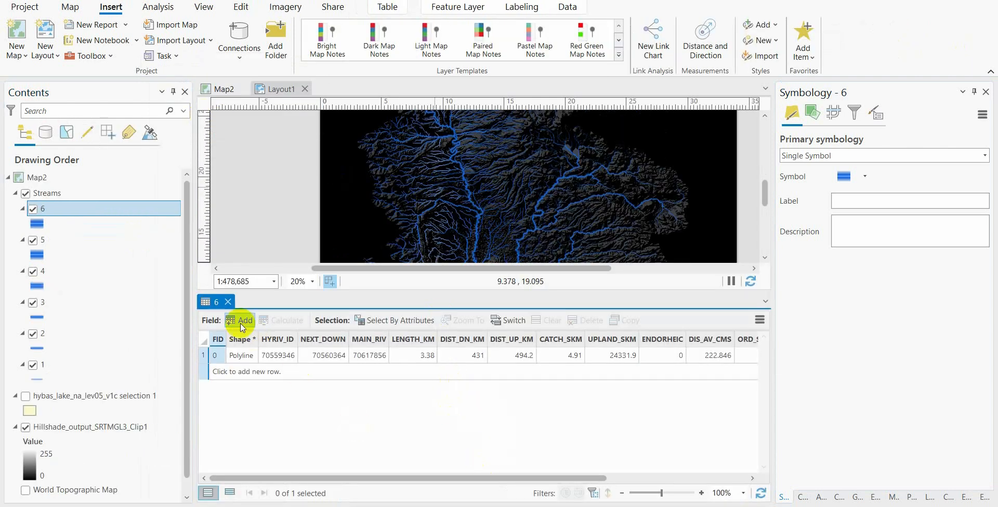
{"action": "left_click", "coordinate": [243, 322]}
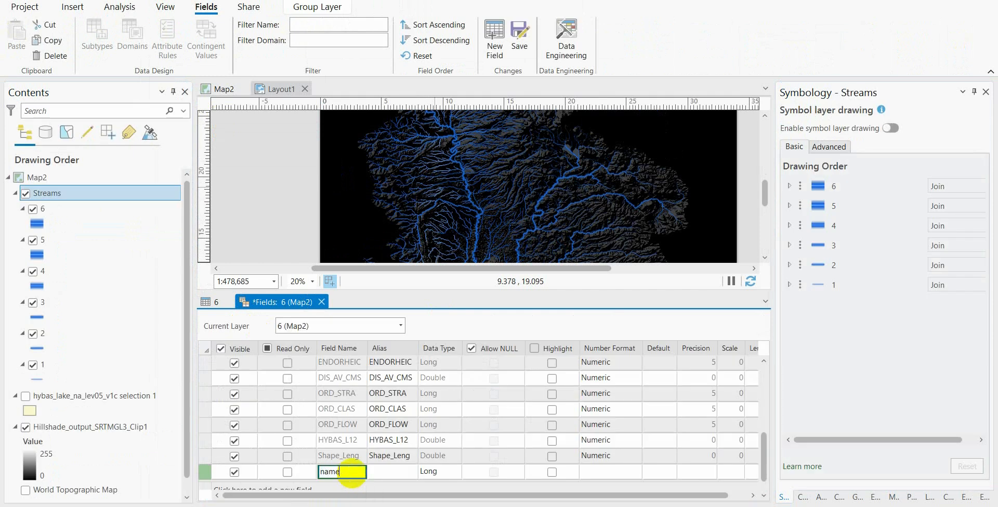
{"action": "key", "text": "Return"}
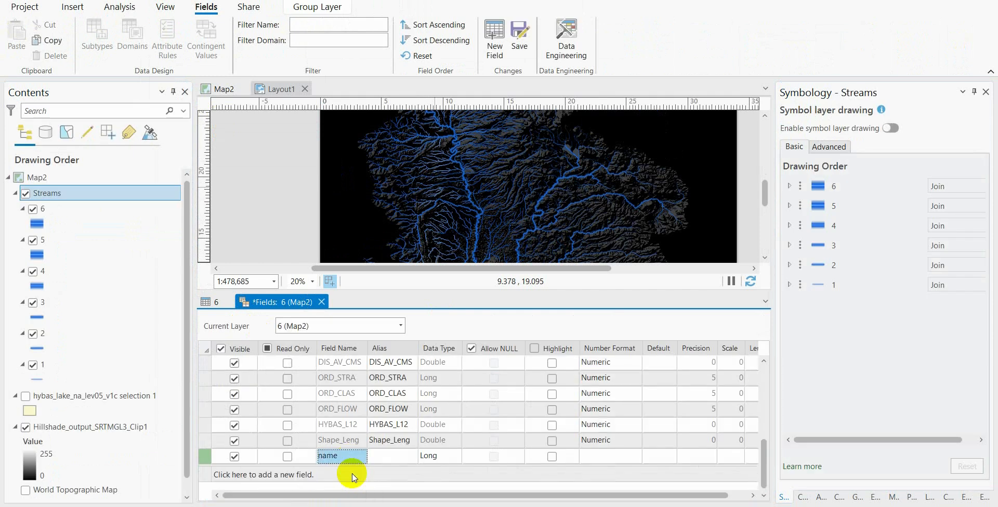
{"action": "left_click", "coordinate": [452, 457]}
{"action": "left_click", "coordinate": [453, 457]}
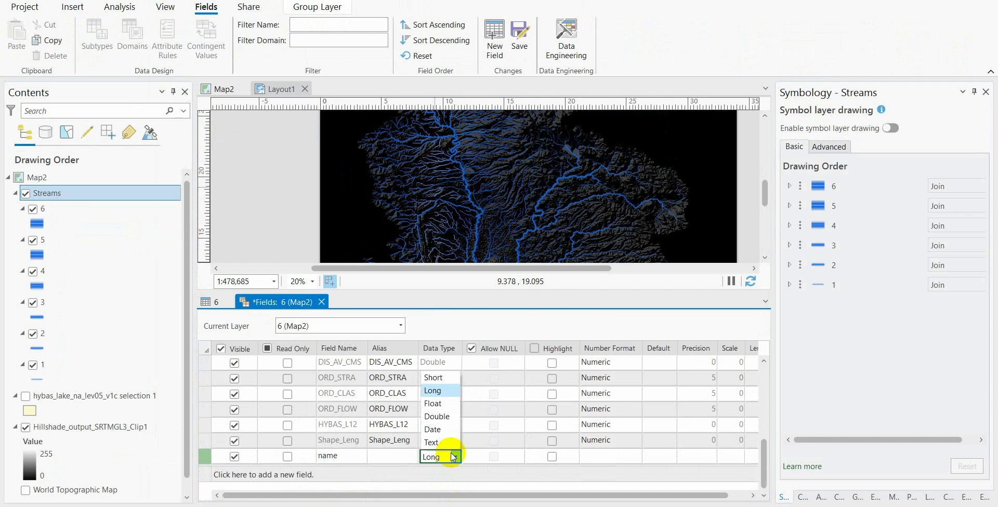
{"action": "left_click", "coordinate": [446, 442]}
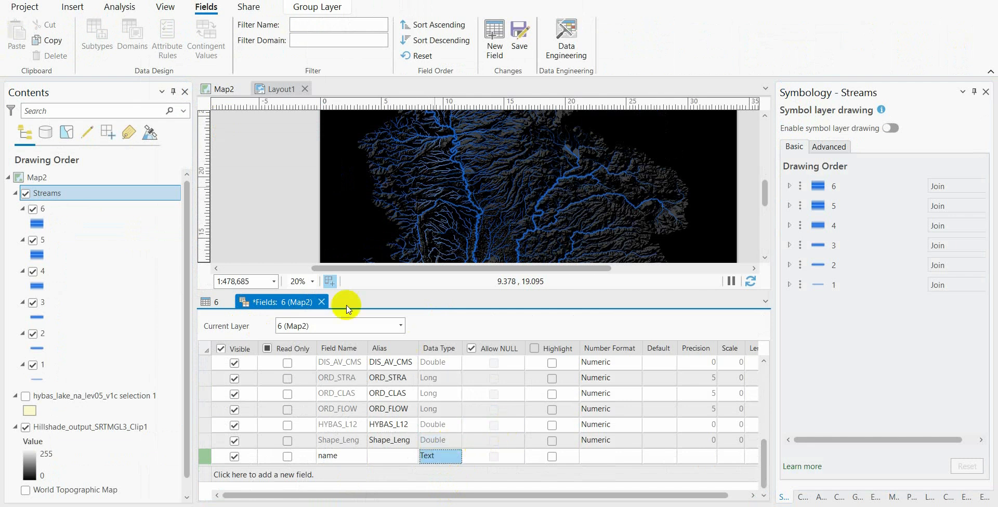
{"action": "left_click", "coordinate": [321, 302]}
{"action": "left_click", "coordinate": [485, 271]}
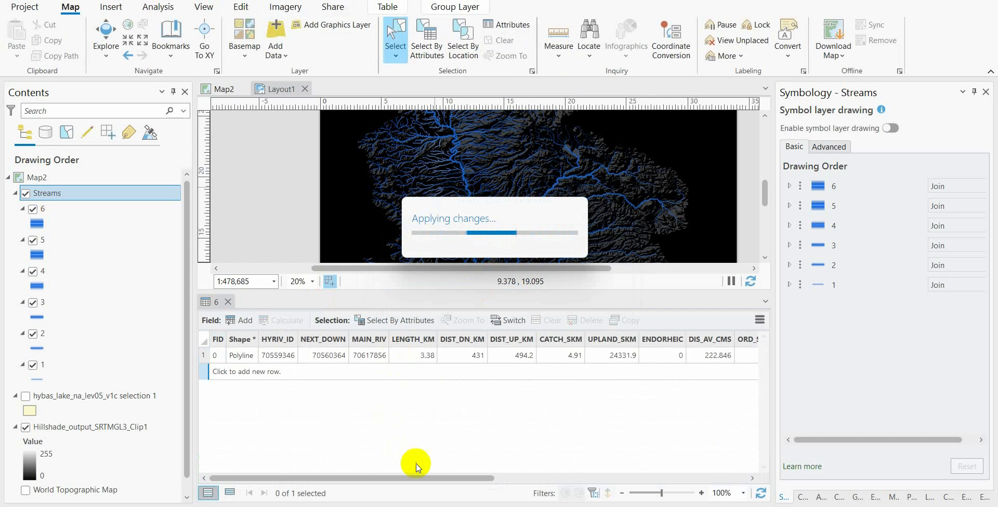
Enter Sacramento River in the name field of layer 6's only record and close the attribute table.
{"action": "left_click_drag", "start_coordinate": [427, 478], "coordinate": [660, 467]}
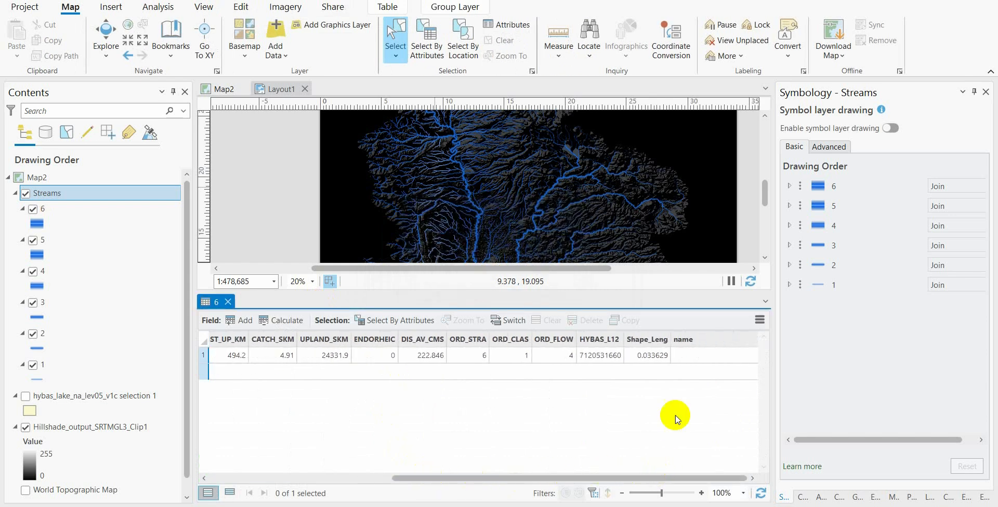
{"action": "double_click", "coordinate": [695, 356]}
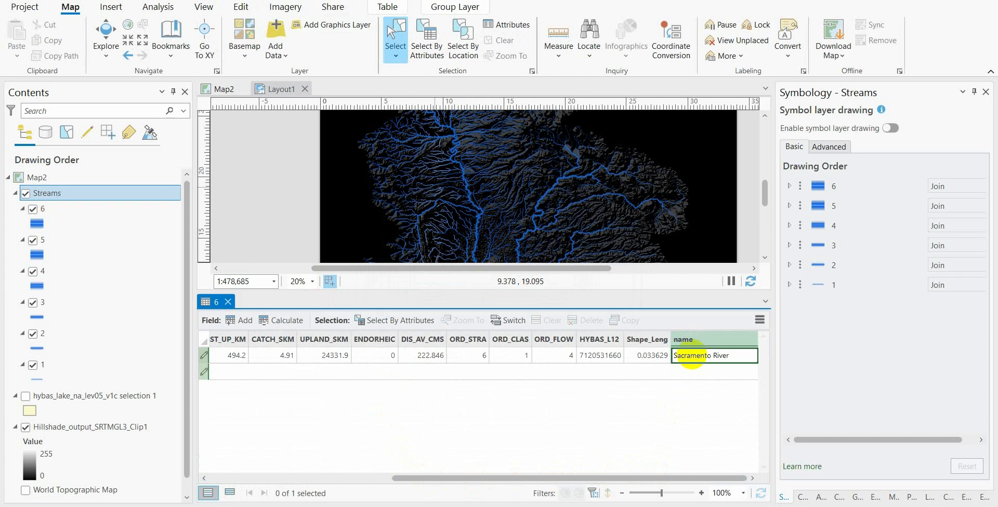
{"action": "key", "text": "Return"}
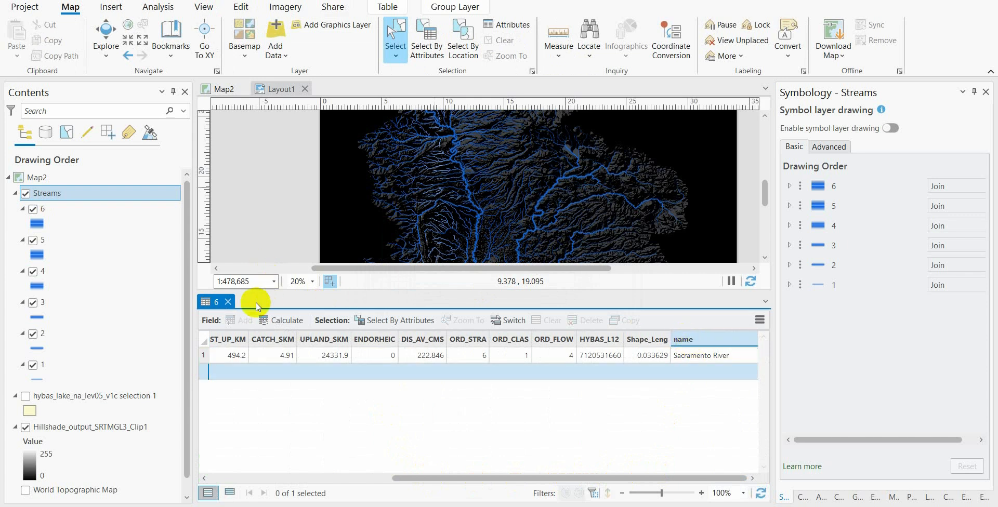
{"action": "left_click", "coordinate": [229, 303]}
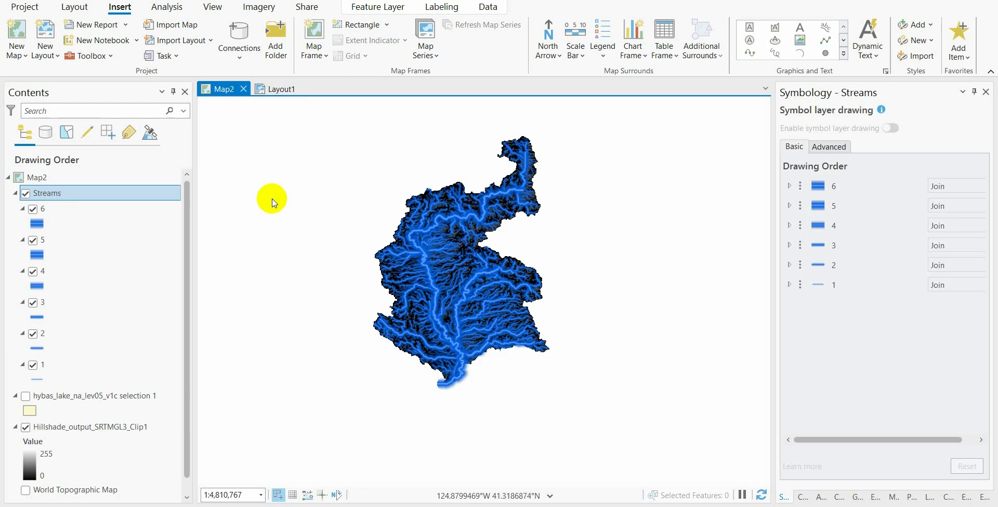
Save all edits from the Map2 view and return to Layout1.
{"action": "left_click", "coordinate": [237, 14]}
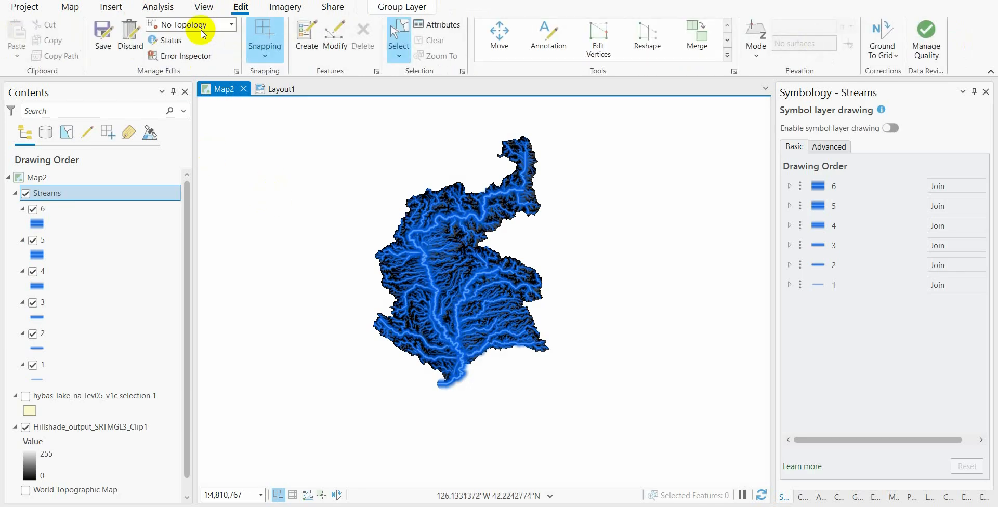
{"action": "left_click", "coordinate": [103, 33]}
{"action": "left_click", "coordinate": [498, 269]}
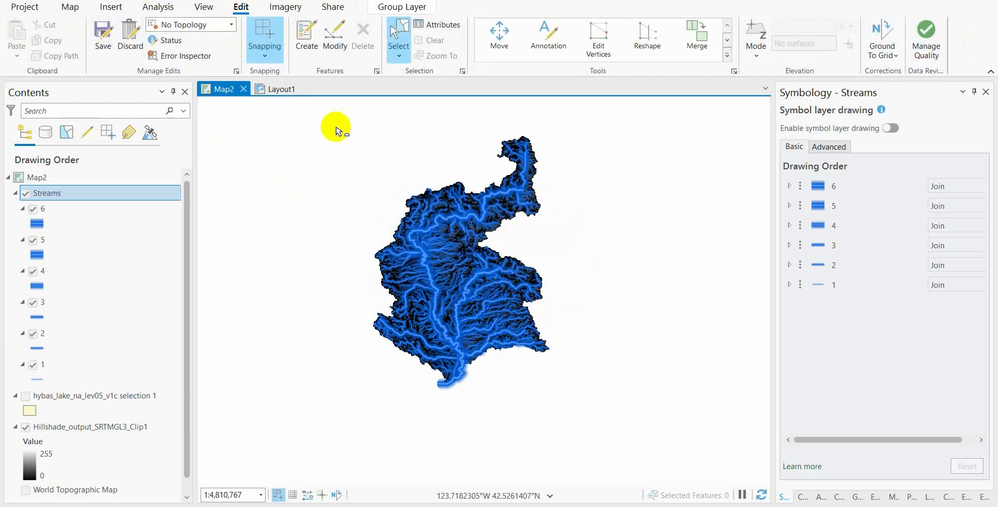
{"action": "left_click", "coordinate": [276, 92]}
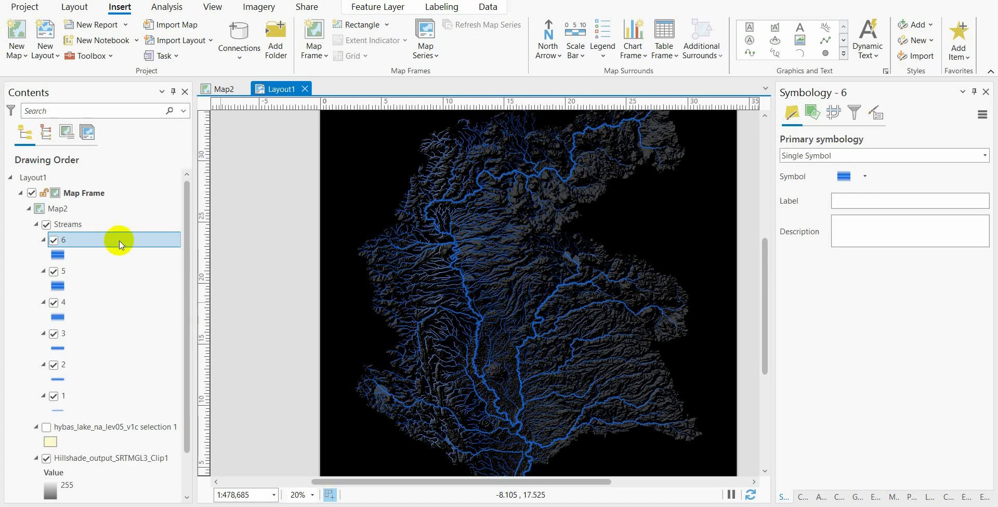
Turn on labels for stream order layer 6 and use the name field as the label text.
{"action": "left_click", "coordinate": [441, 7]}
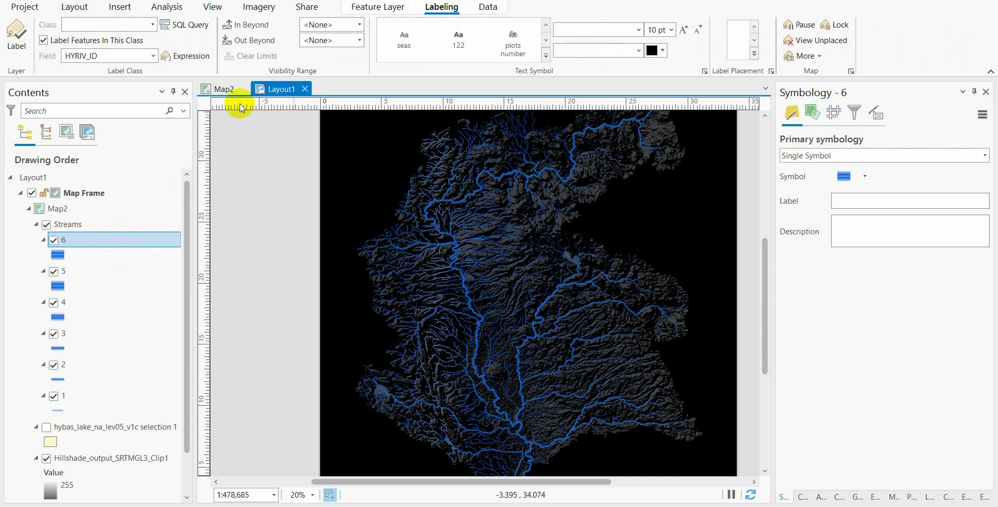
{"action": "left_click", "coordinate": [15, 42]}
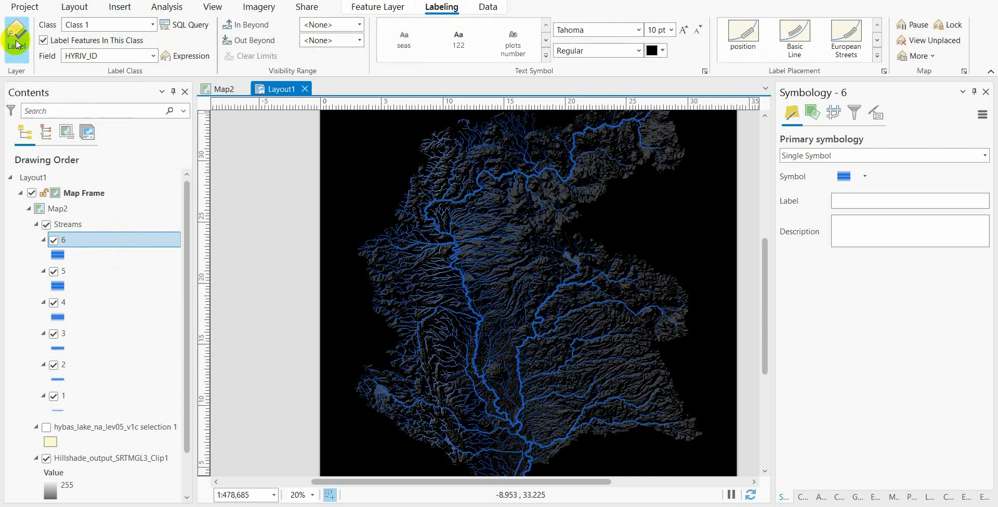
{"action": "left_click", "coordinate": [154, 57]}
{"action": "left_click_drag", "start_coordinate": [151, 85], "coordinate": [149, 114]}
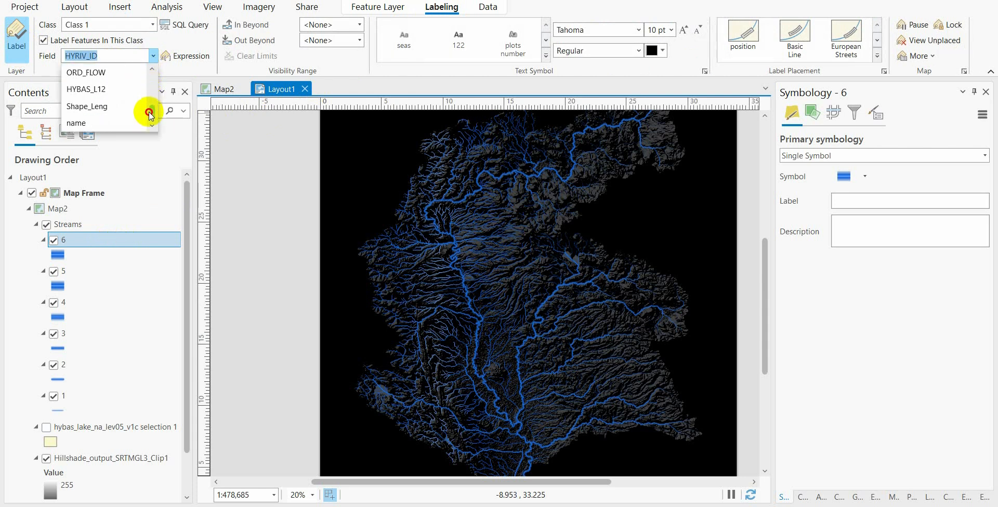
{"action": "left_click", "coordinate": [85, 123]}
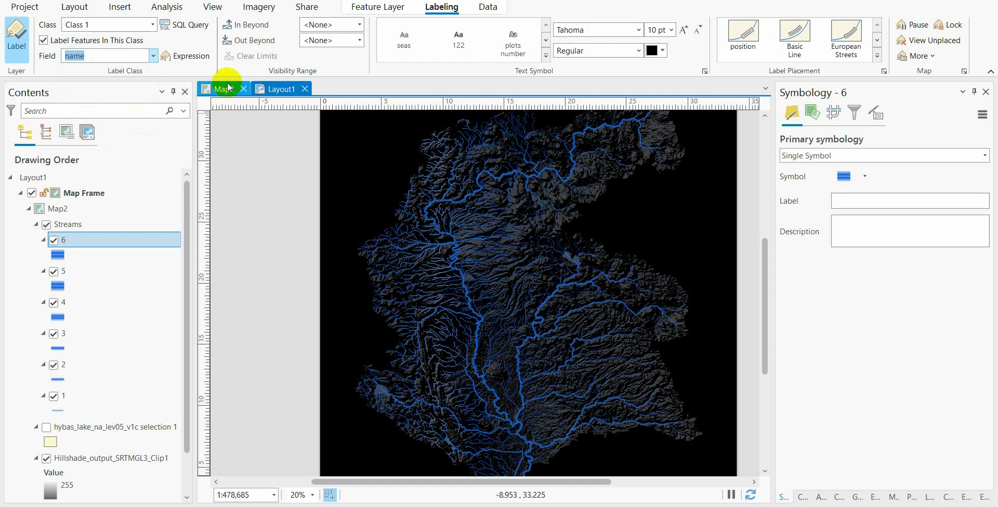
Format layer 6's label text as 36 pt, white and Bold.
{"action": "scroll", "coordinate": [527, 357], "scroll_direction": "down", "scroll_amount": 2}
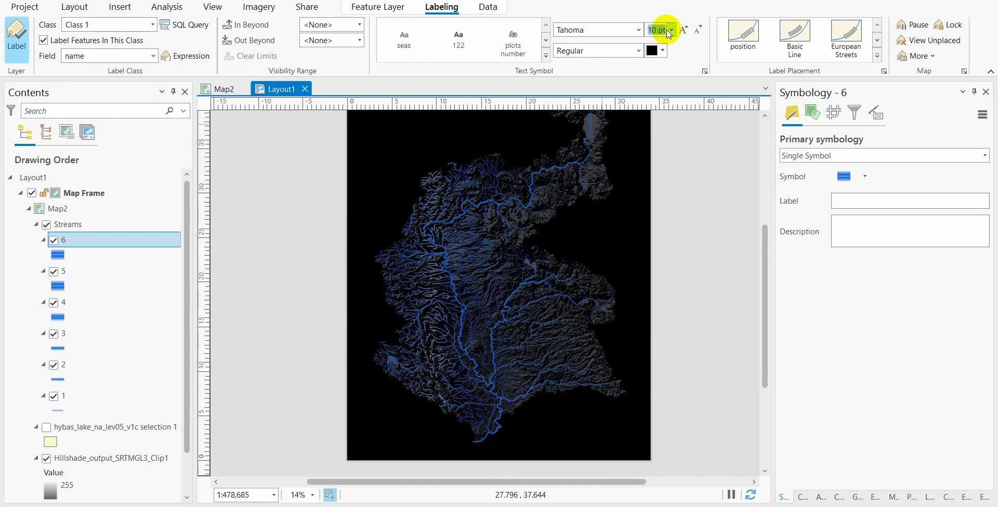
{"action": "left_click", "coordinate": [650, 51]}
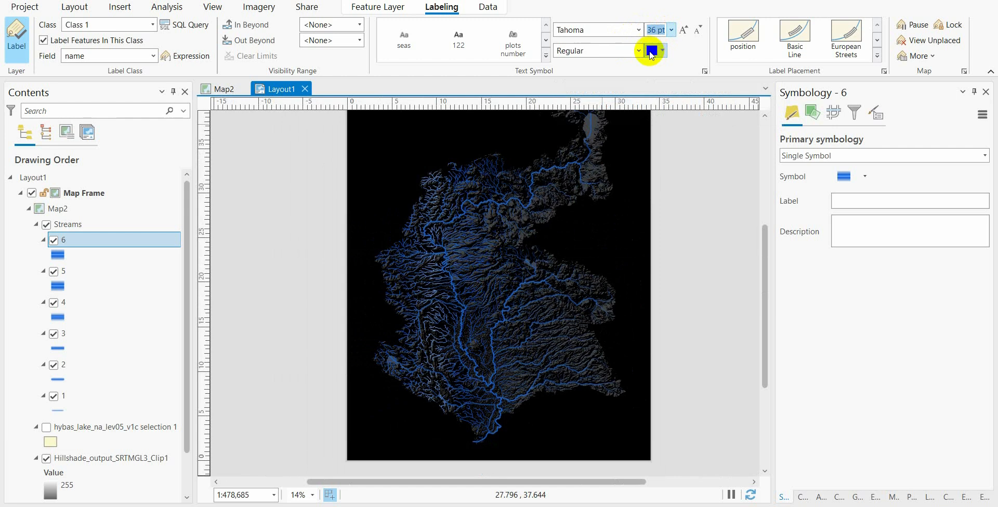
{"action": "left_click", "coordinate": [651, 52]}
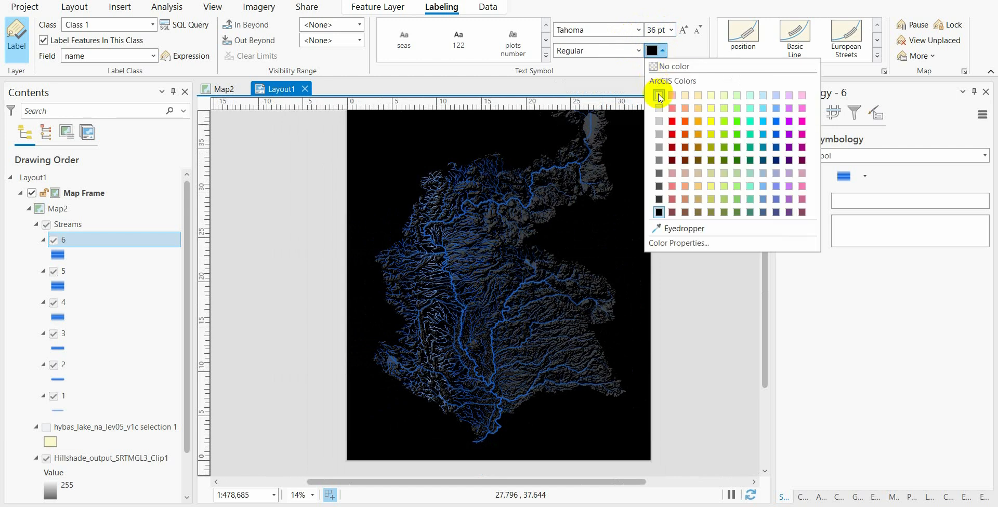
{"action": "left_click", "coordinate": [659, 96]}
{"action": "left_click", "coordinate": [638, 51]}
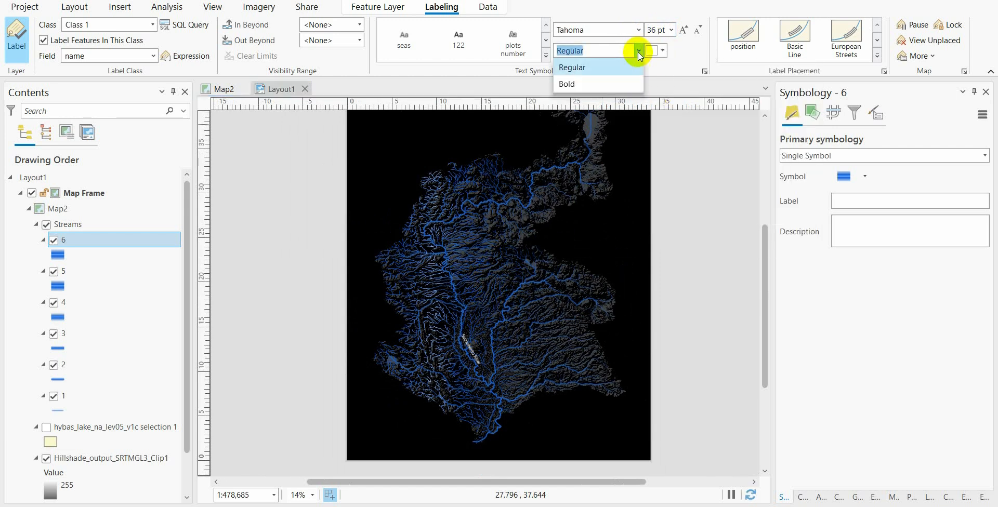
{"action": "left_click", "coordinate": [568, 85]}
Set the label placement of layer 6 to River placement so the text follows the river.
{"action": "scroll", "coordinate": [500, 374], "scroll_direction": "up", "scroll_amount": 3}
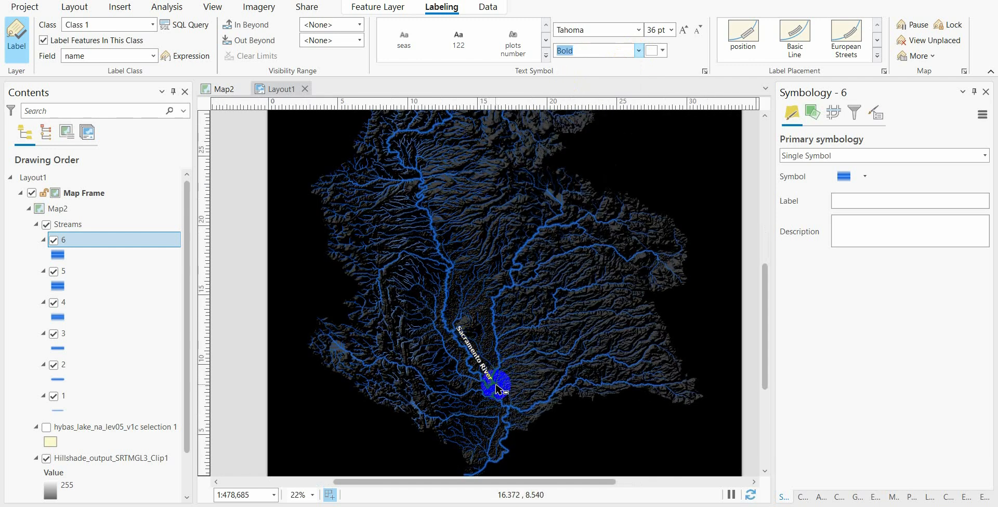
{"action": "scroll", "coordinate": [476, 356], "scroll_direction": "up", "scroll_amount": 3}
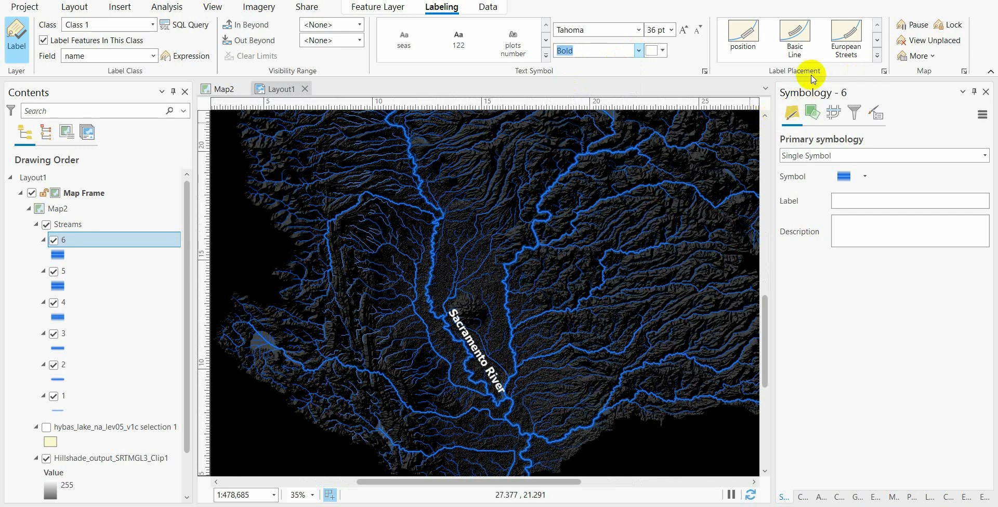
{"action": "left_click", "coordinate": [884, 71]}
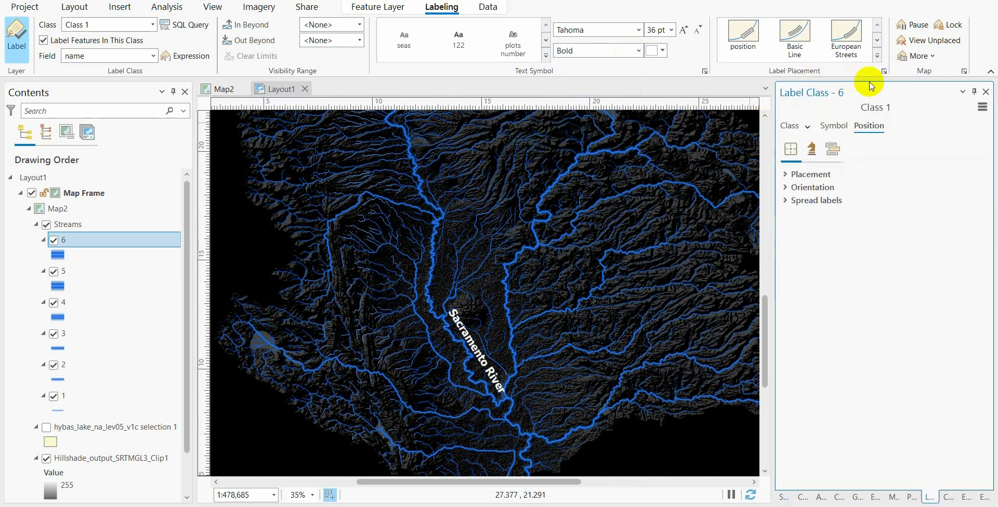
{"action": "left_click", "coordinate": [786, 173]}
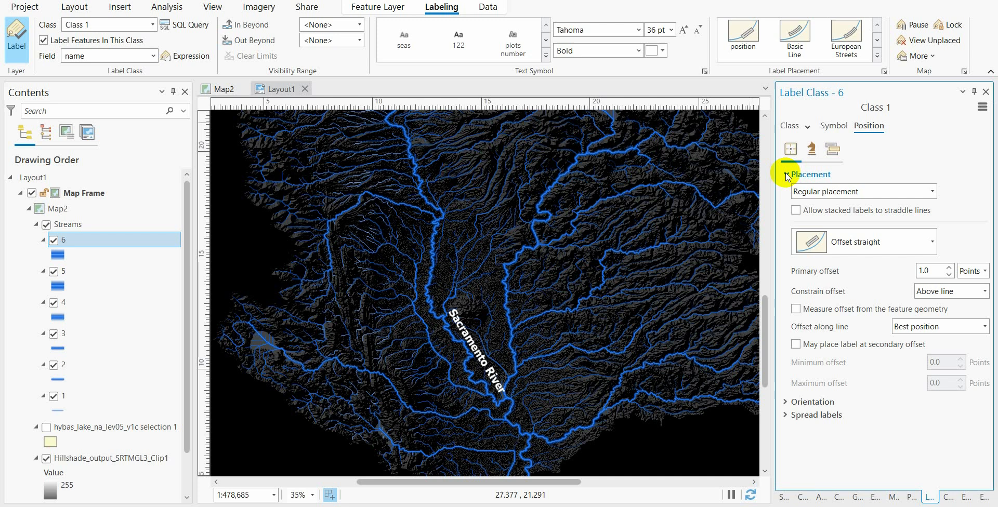
{"action": "left_click", "coordinate": [903, 195]}
{"action": "left_click", "coordinate": [894, 270]}
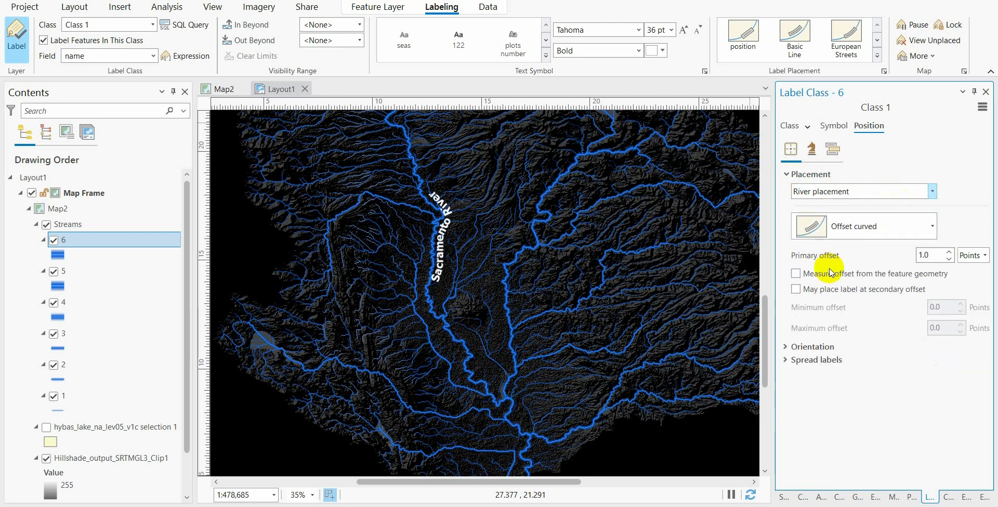
Set the word spacing of layer 6's label symbol to 500%.
{"action": "left_click", "coordinate": [705, 72]}
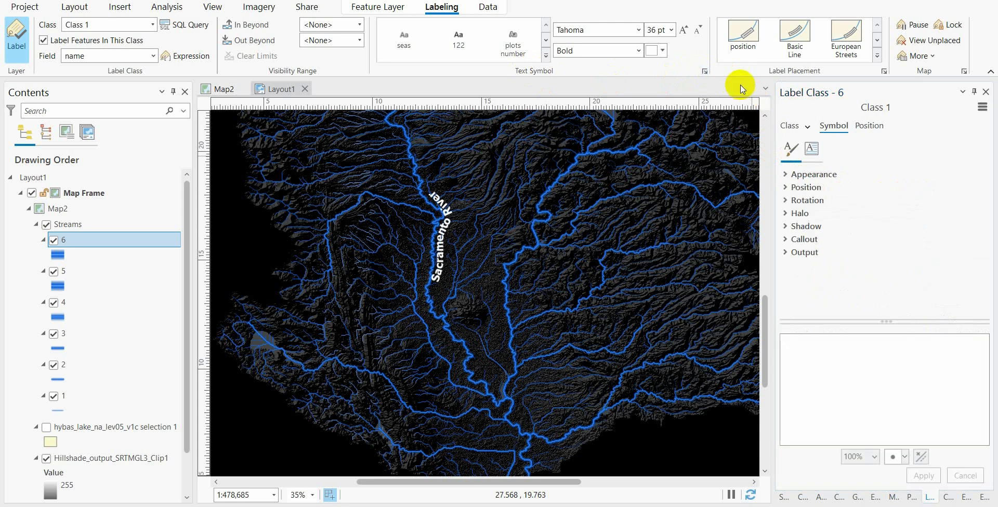
{"action": "left_click", "coordinate": [812, 149]}
{"action": "left_click", "coordinate": [793, 173]}
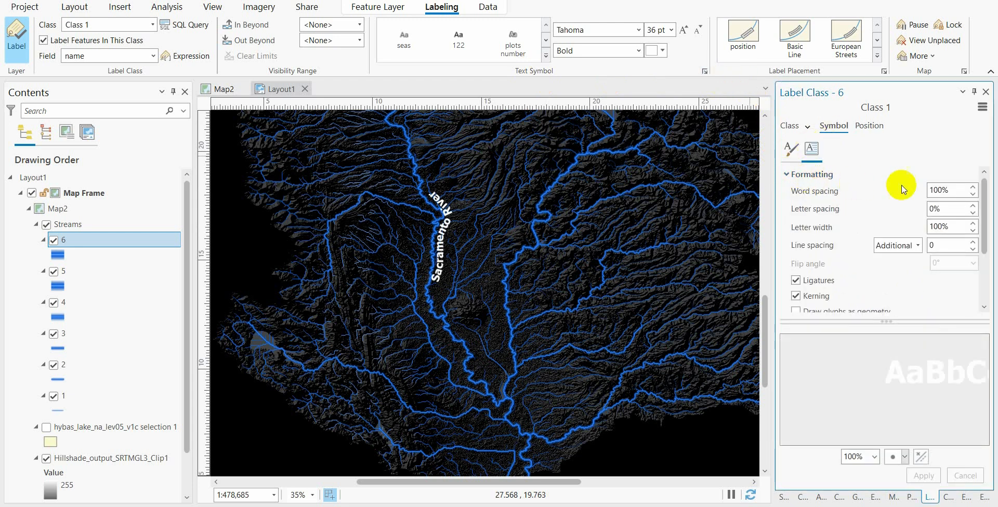
{"action": "left_click", "coordinate": [950, 191]}
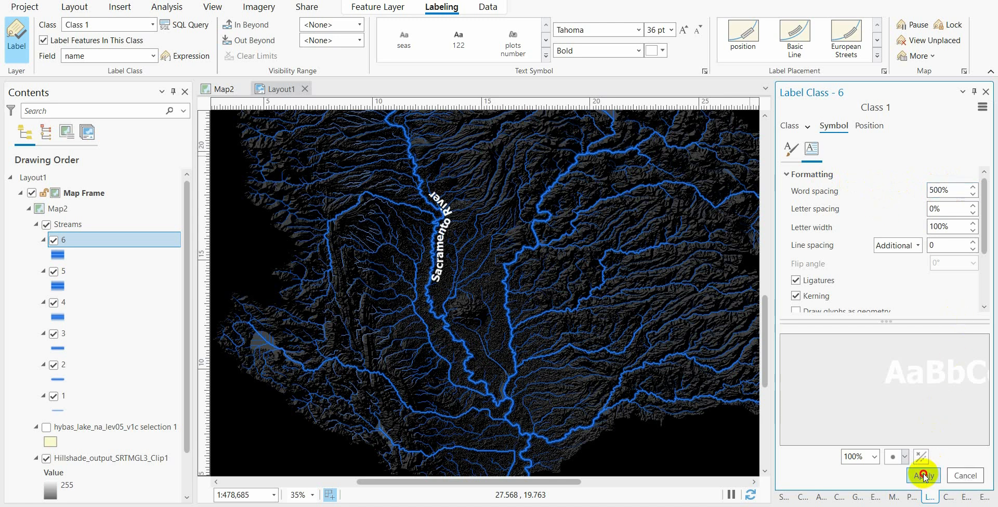
Apply the 500% word spacing to the Sacramento River label and set its letter spacing to 40%.
{"action": "left_click", "coordinate": [924, 475]}
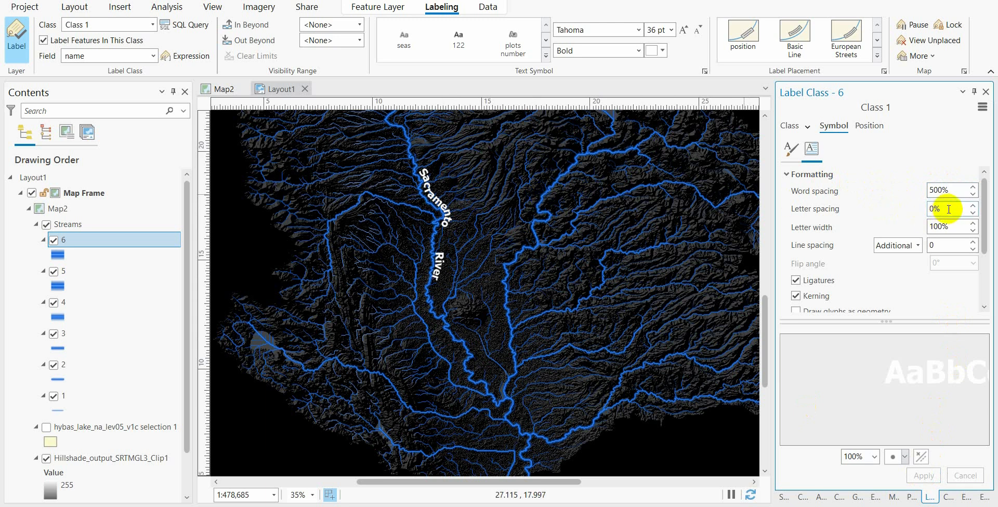
{"action": "left_click_drag", "start_coordinate": [949, 209], "coordinate": [886, 207]}
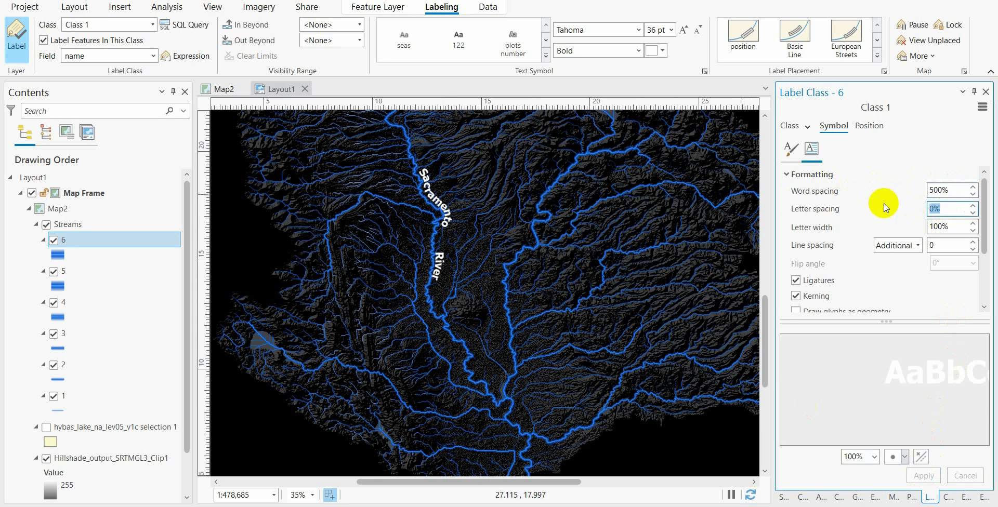
{"action": "type", "text": "40"}
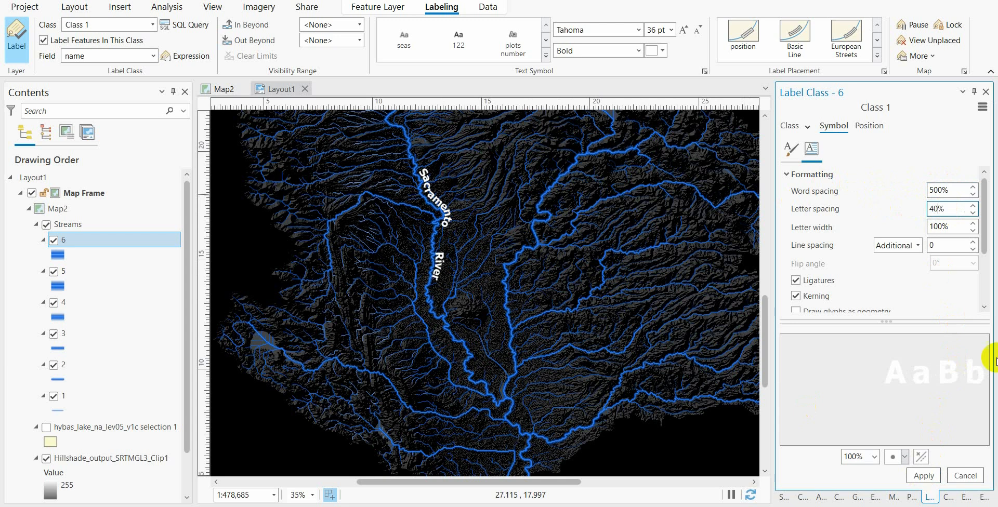
{"action": "left_click", "coordinate": [923, 476]}
{"action": "scroll", "coordinate": [419, 216], "scroll_direction": "up", "scroll_amount": 4}
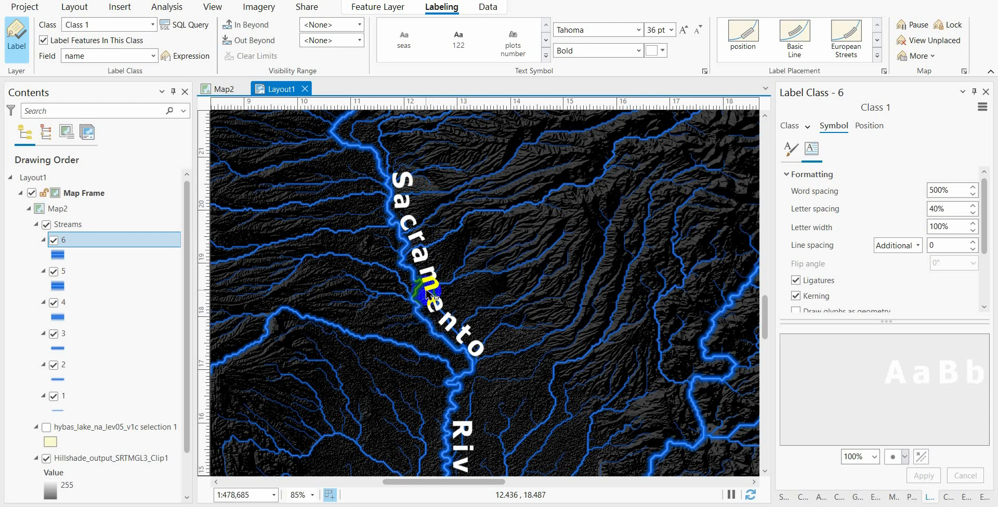
Set the Sacramento River label's vertical (Y) offset to 10 pt and apply it.
{"action": "left_click", "coordinate": [792, 147]}
{"action": "left_click", "coordinate": [790, 188]}
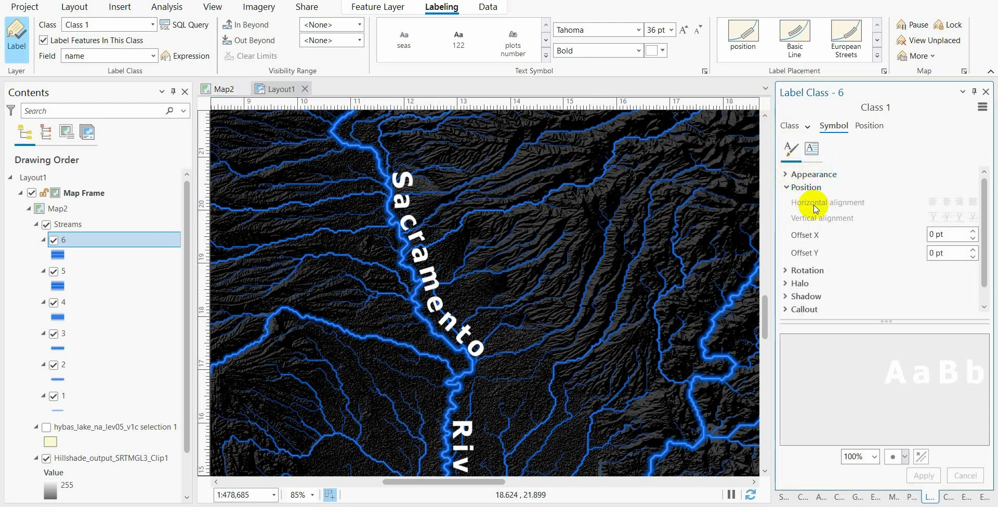
{"action": "left_click", "coordinate": [942, 253]}
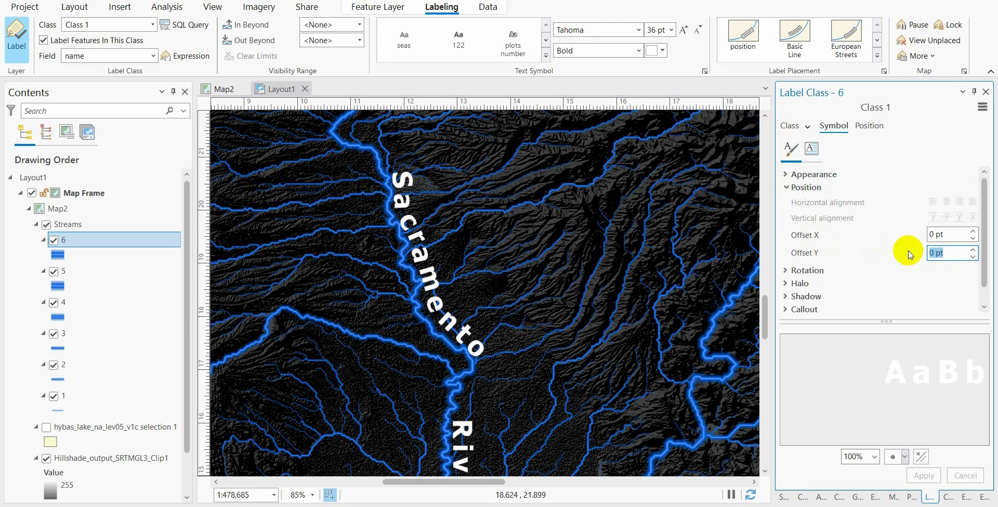
{"action": "left_click", "coordinate": [924, 476]}
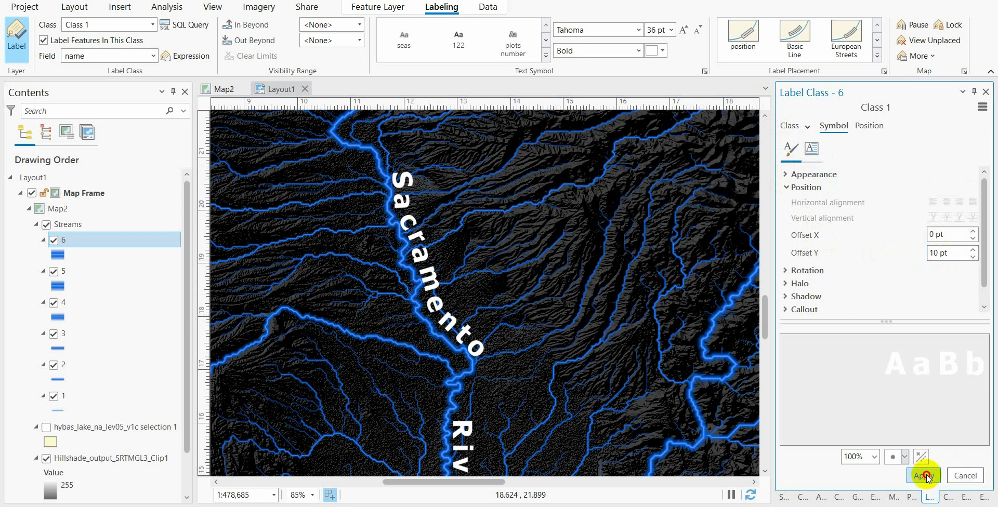
{"action": "scroll", "coordinate": [482, 281], "scroll_direction": "down", "scroll_amount": 3}
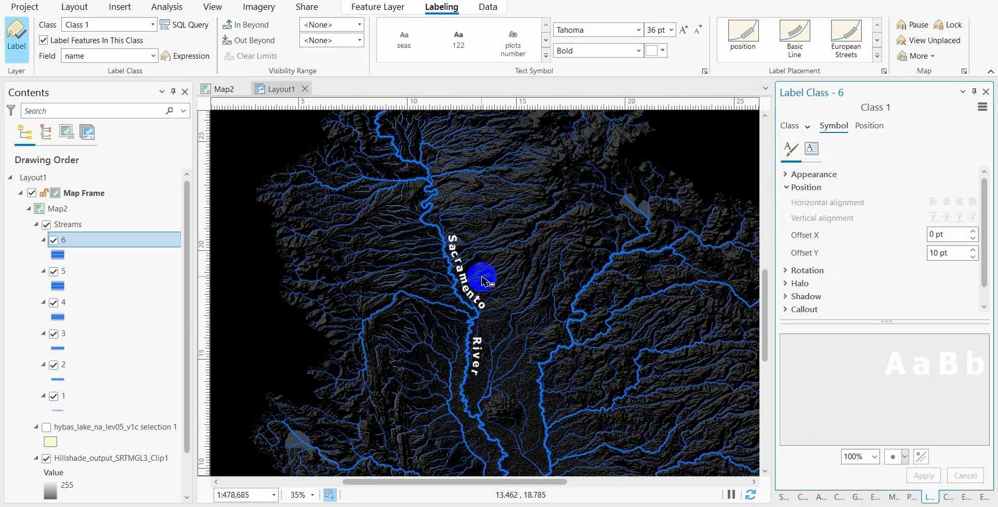
{"action": "scroll", "coordinate": [482, 281], "scroll_direction": "down", "scroll_amount": 2}
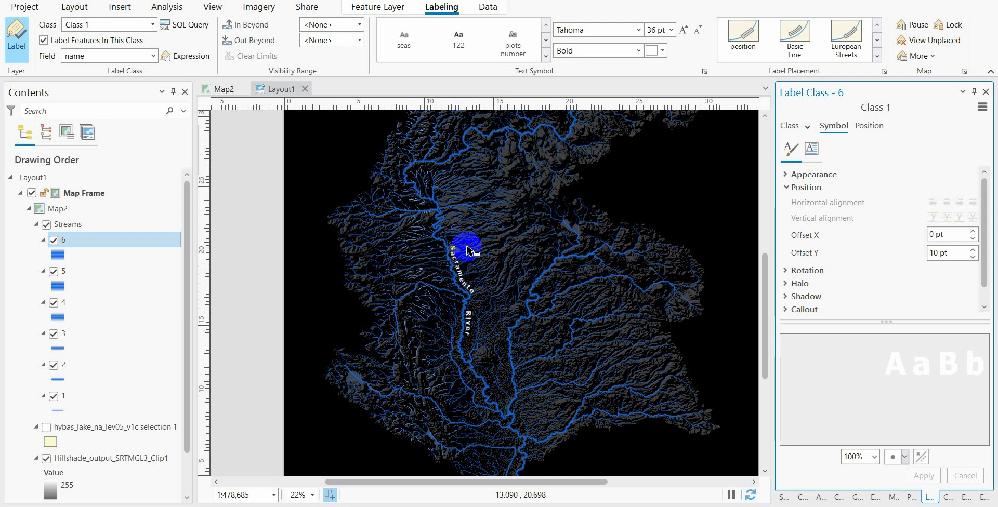
{"action": "scroll", "coordinate": [472, 269], "scroll_direction": "down", "scroll_amount": 2}
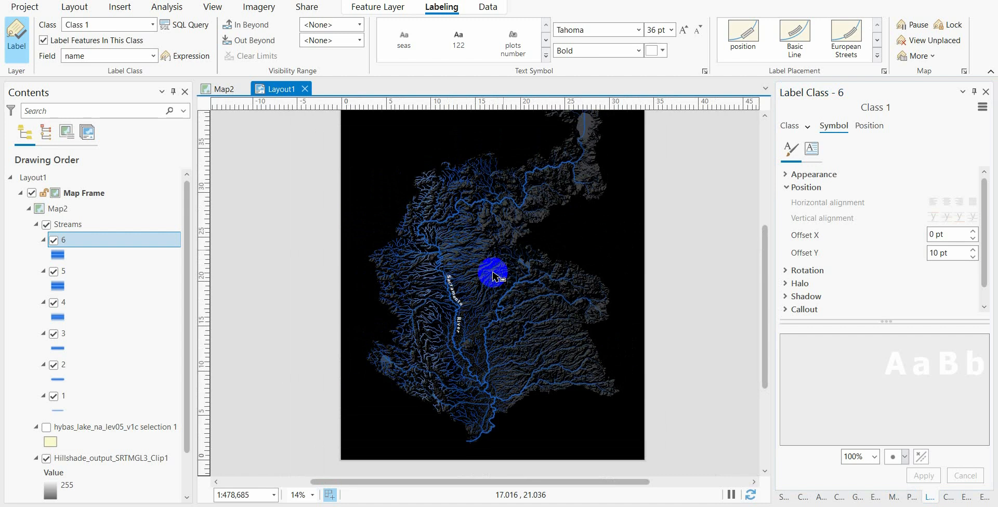
{"action": "scroll", "coordinate": [493, 275], "scroll_direction": "down", "scroll_amount": 1}
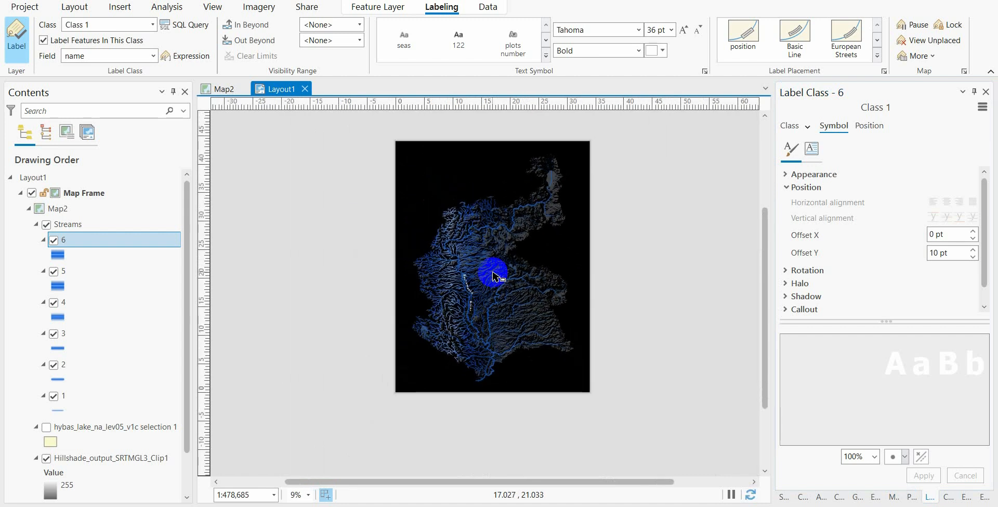
Add a Point Map Notes layer to Map2.
{"action": "left_click", "coordinate": [220, 94]}
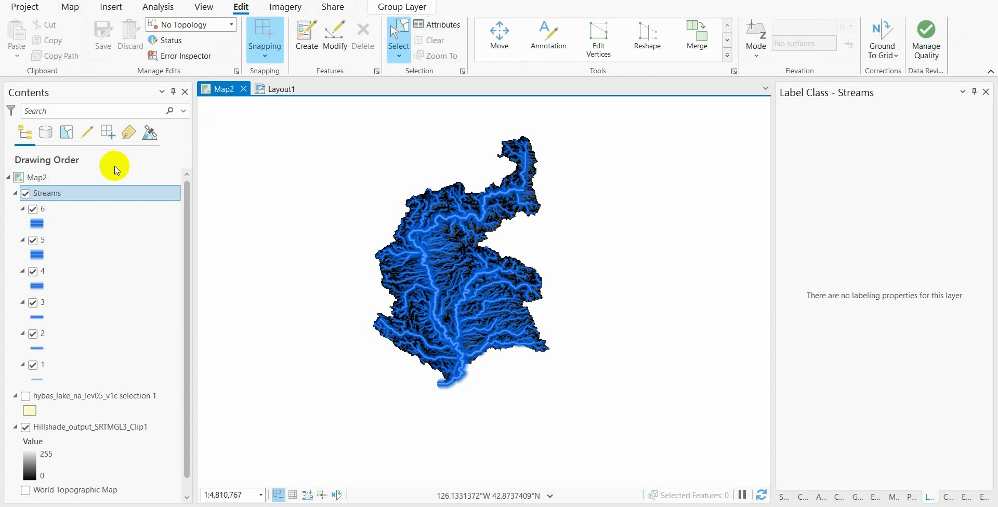
{"action": "left_click", "coordinate": [110, 8]}
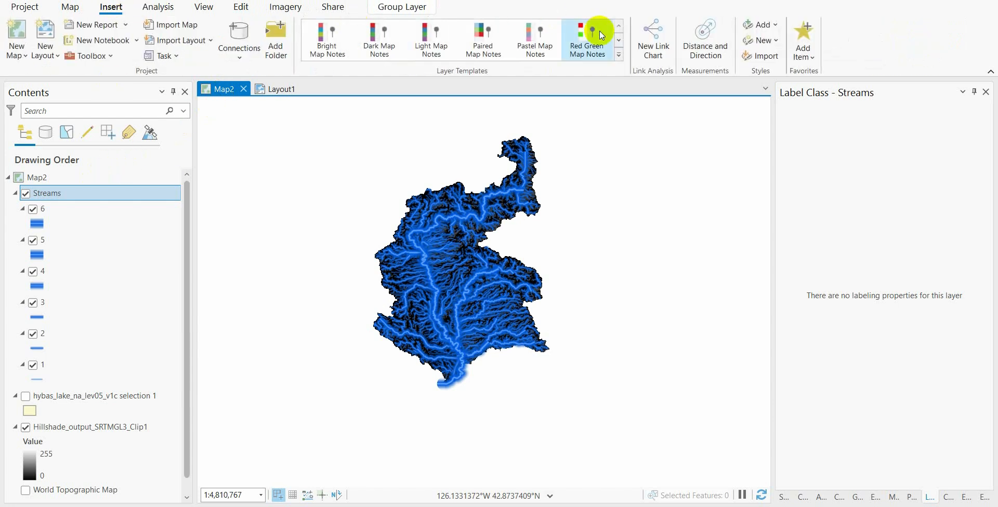
{"action": "left_click", "coordinate": [619, 44]}
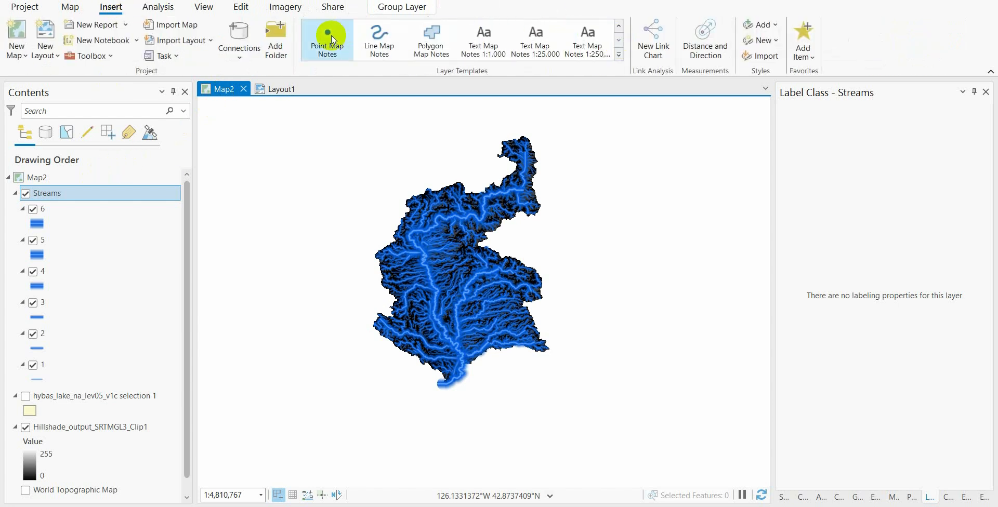
{"action": "left_click", "coordinate": [328, 39]}
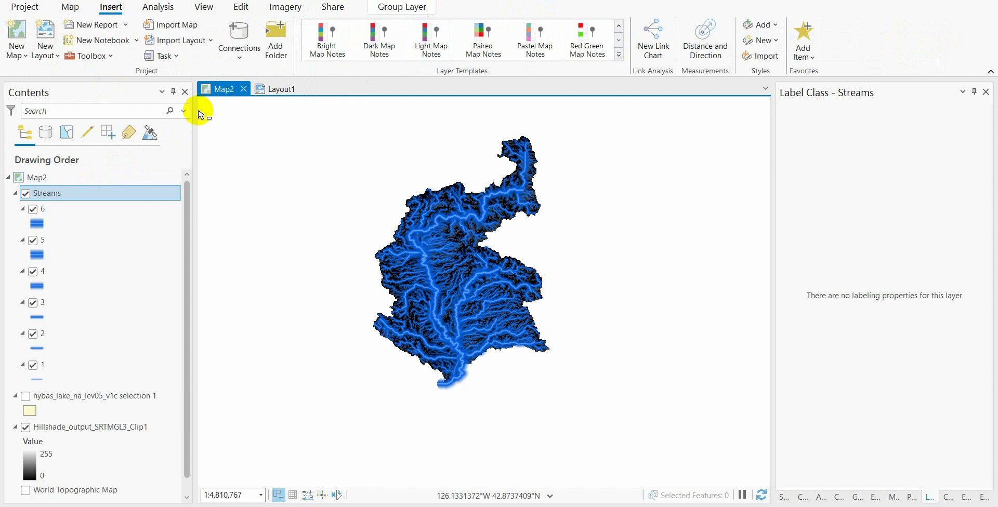
Start creating features on the Point Notes layer with its point template.
{"action": "left_click", "coordinate": [86, 198]}
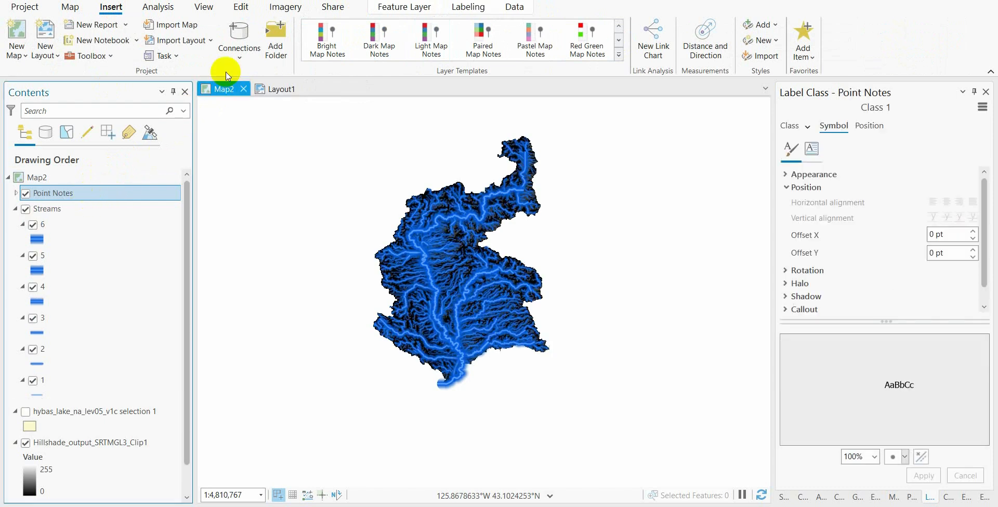
{"action": "left_click", "coordinate": [240, 7]}
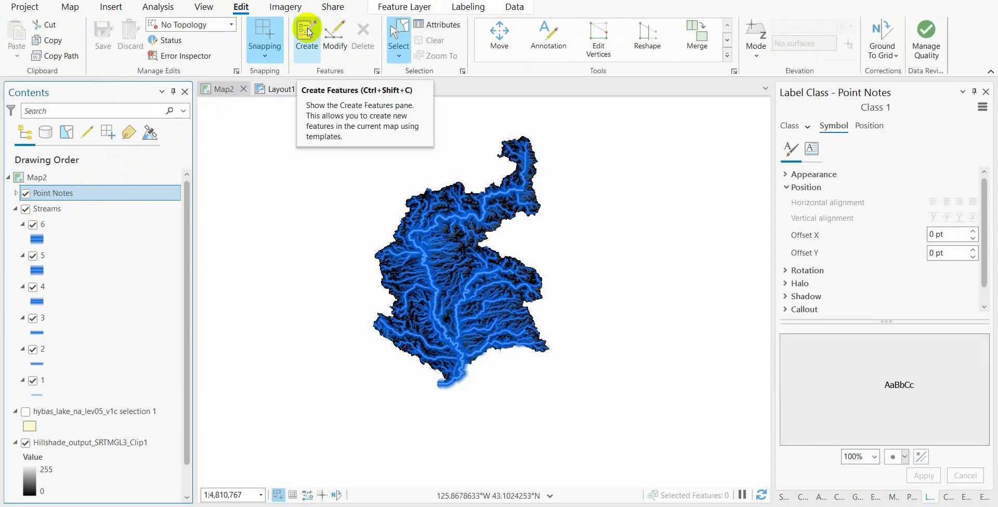
{"action": "left_click", "coordinate": [307, 31]}
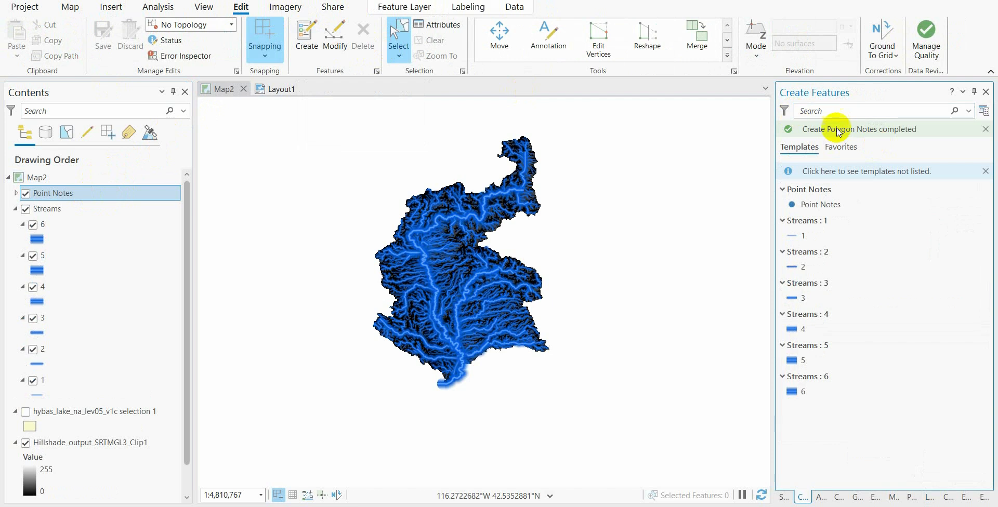
{"action": "left_click", "coordinate": [811, 206]}
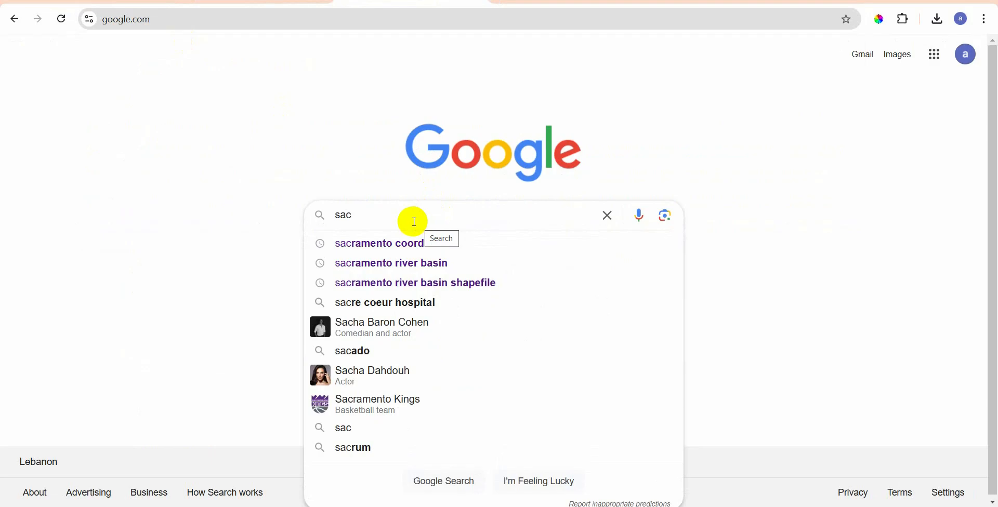
Switch to the web browser and search Google for "sacramento coordinates".
{"action": "left_click", "coordinate": [407, 248]}
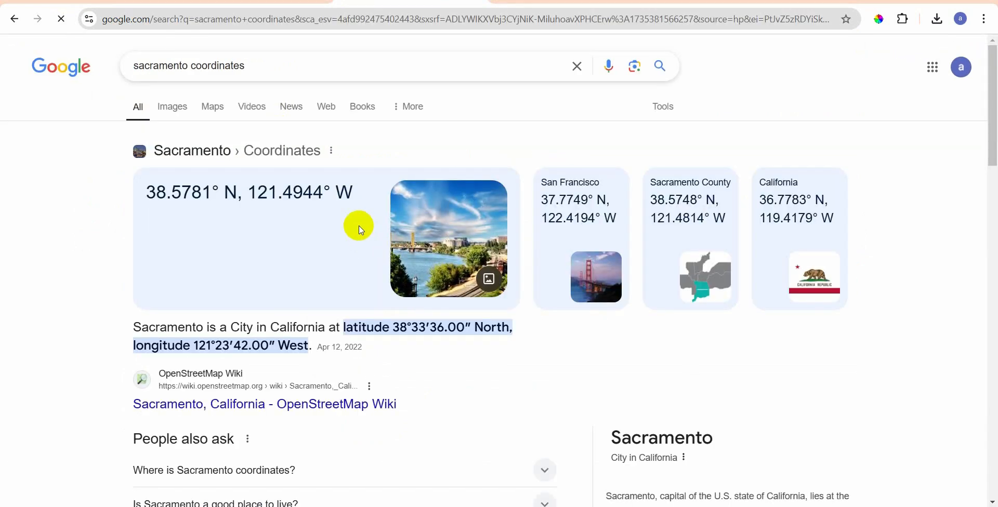
{"action": "left_click_drag", "start_coordinate": [357, 198], "coordinate": [144, 190]}
{"action": "left_click", "coordinate": [356, 195]}
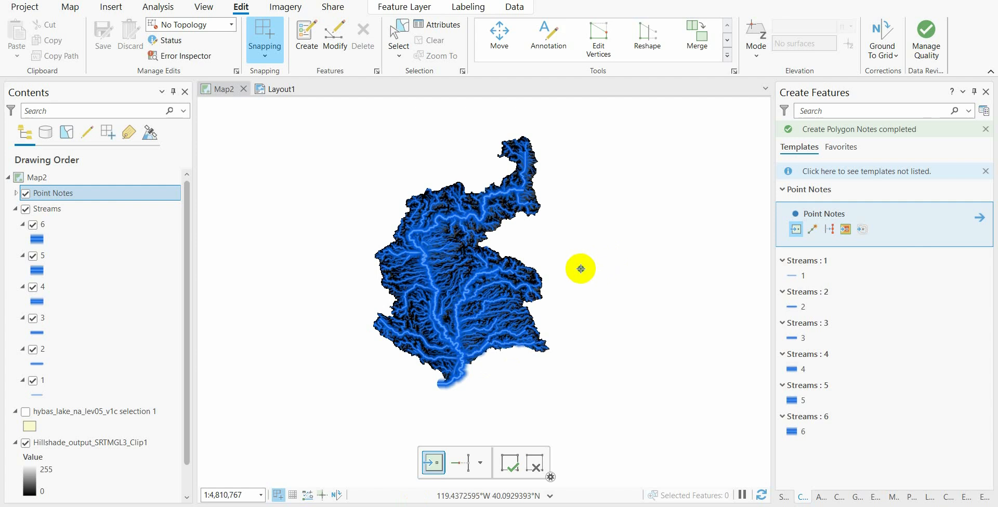
Back in ArcGIS Pro, start an absolute X,Y,Z point and set its longitude to 121.4944° W, copied from the Google result.
{"action": "left_click", "coordinate": [591, 265]}
{"action": "right_click", "coordinate": [591, 265]}
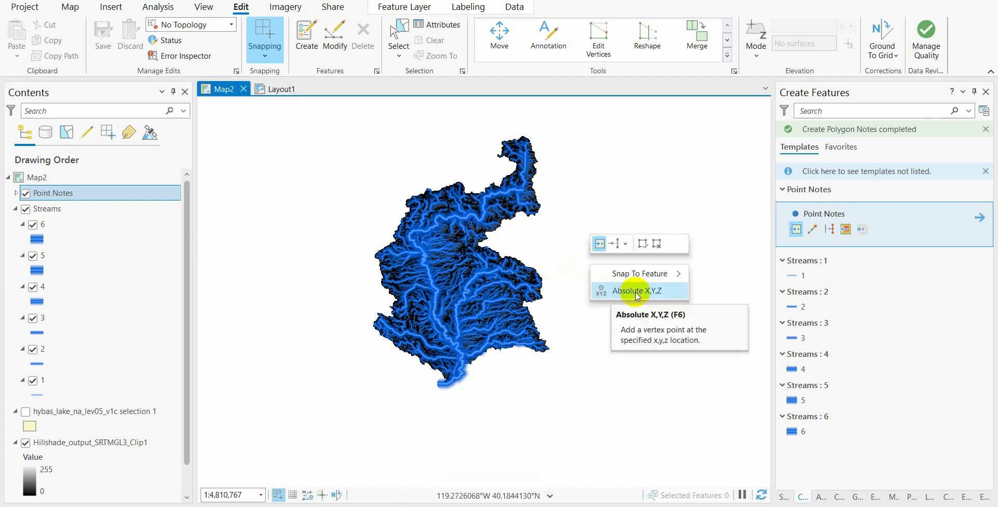
{"action": "left_click", "coordinate": [637, 292]}
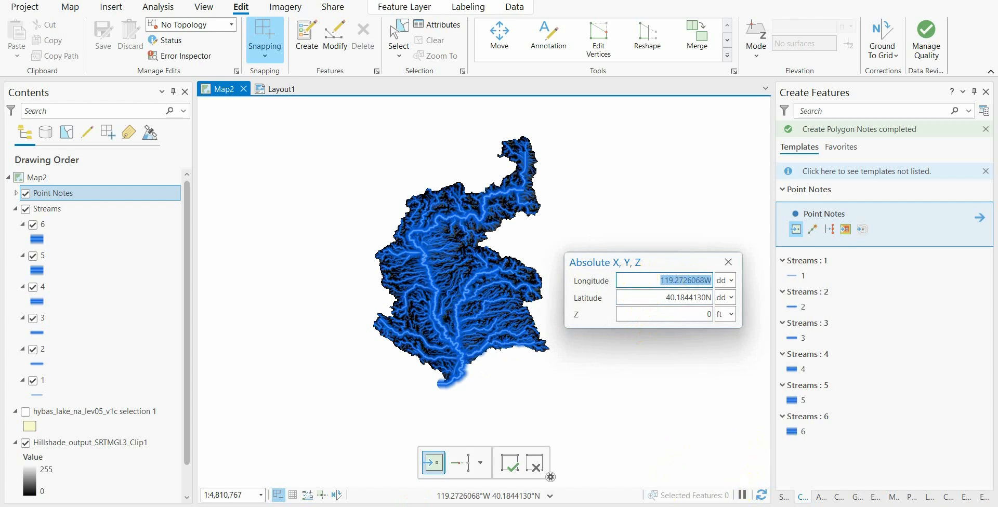
{"action": "key", "text": "alt+Tab"}
{"action": "left_click_drag", "start_coordinate": [354, 193], "coordinate": [248, 191]}
{"action": "key", "text": "ctrl+c"}
{"action": "right_click", "coordinate": [283, 196]}
{"action": "left_click", "coordinate": [311, 208]}
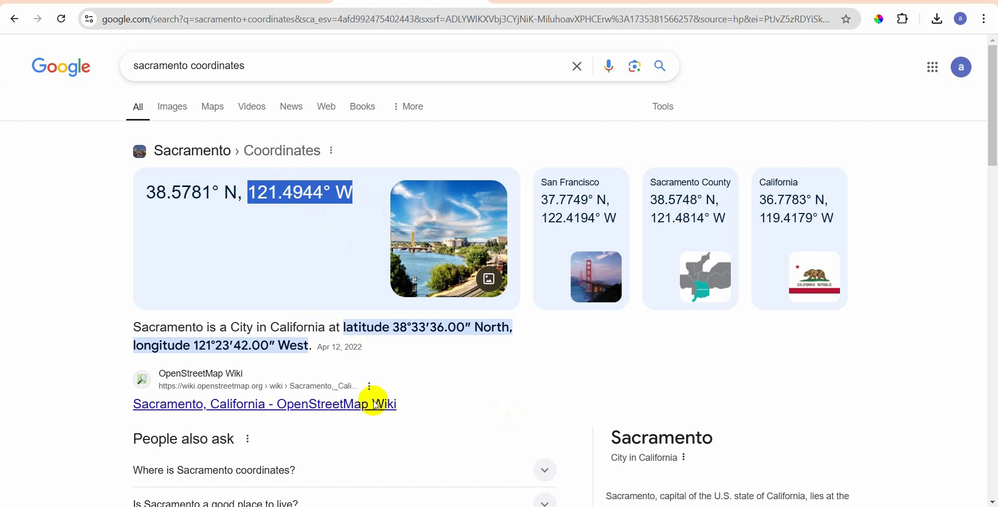
{"action": "key", "text": "alt+Tab"}
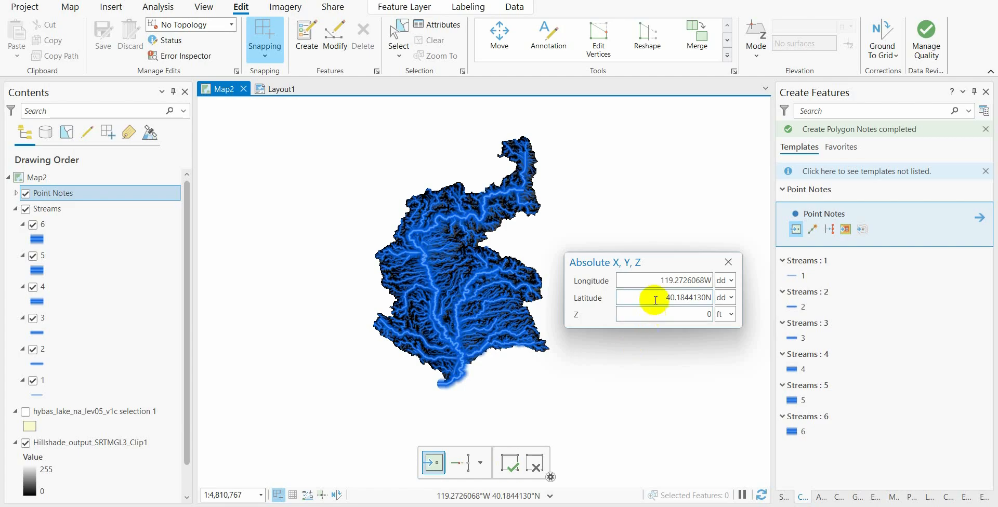
{"action": "left_click_drag", "start_coordinate": [660, 282], "coordinate": [719, 283]}
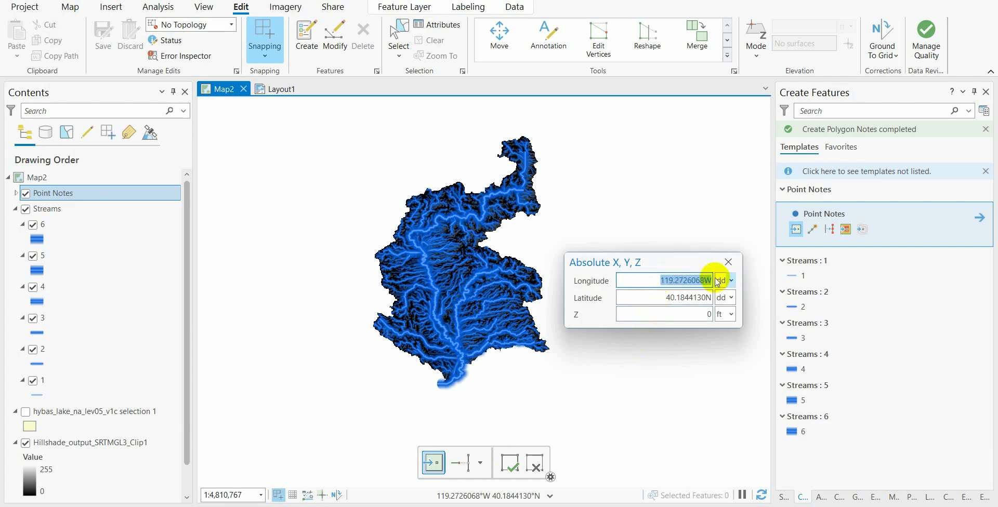
{"action": "key", "text": "ctrl+v"}
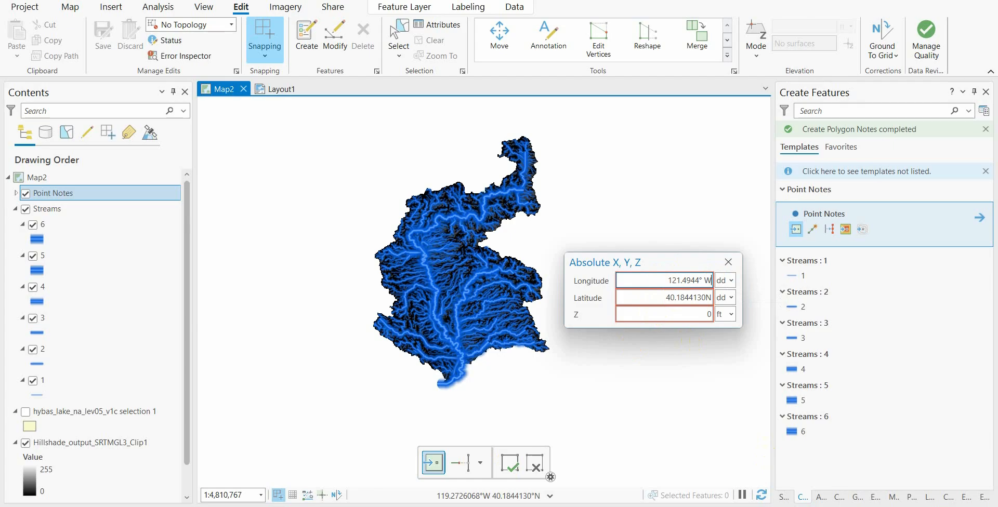
Copy the latitude 38.5781° N from the Google result into the absolute coordinates and place the Sacramento point.
{"action": "key", "text": "alt+Tab"}
{"action": "left_click_drag", "start_coordinate": [239, 196], "coordinate": [140, 189]}
{"action": "right_click", "coordinate": [196, 198]}
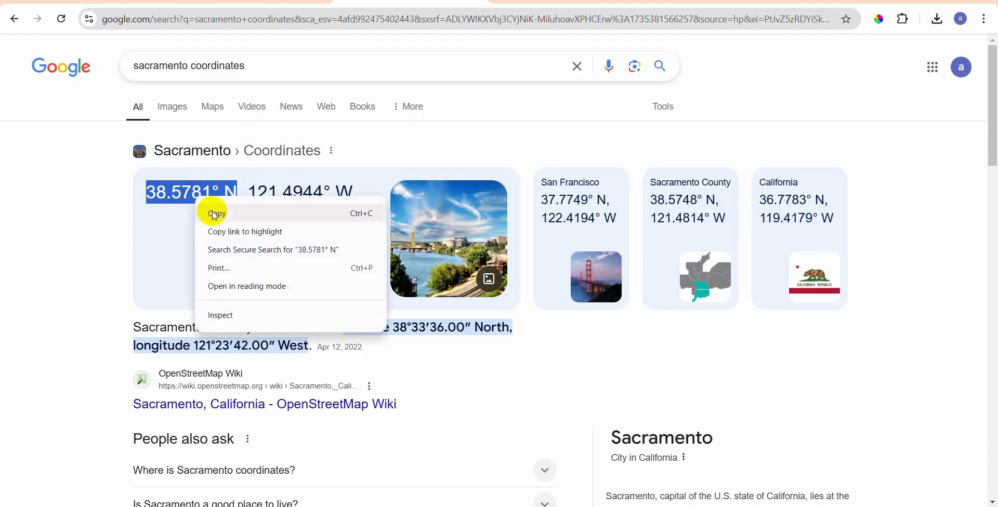
{"action": "left_click", "coordinate": [216, 215]}
{"action": "key", "text": "alt+Tab"}
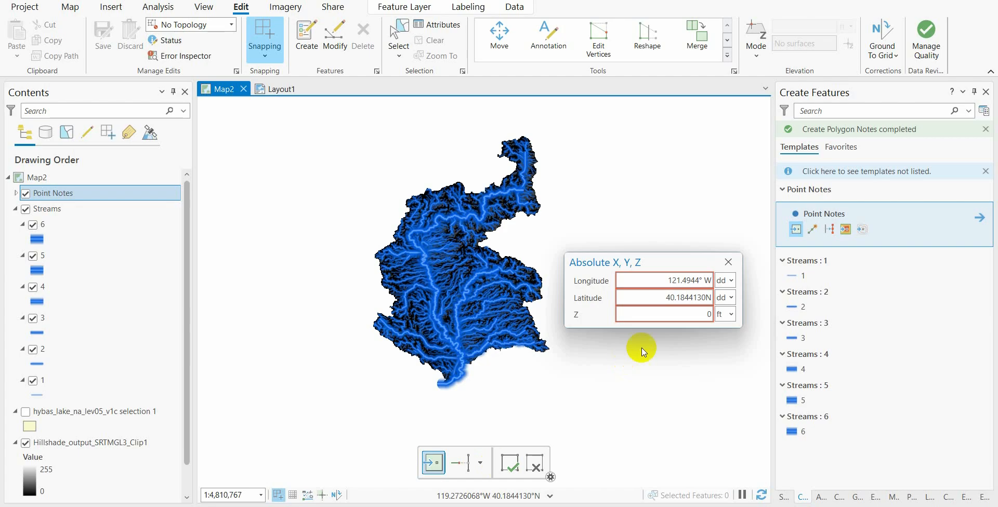
{"action": "left_click_drag", "start_coordinate": [653, 298], "coordinate": [710, 303]}
{"action": "key", "text": "ctrl+v"}
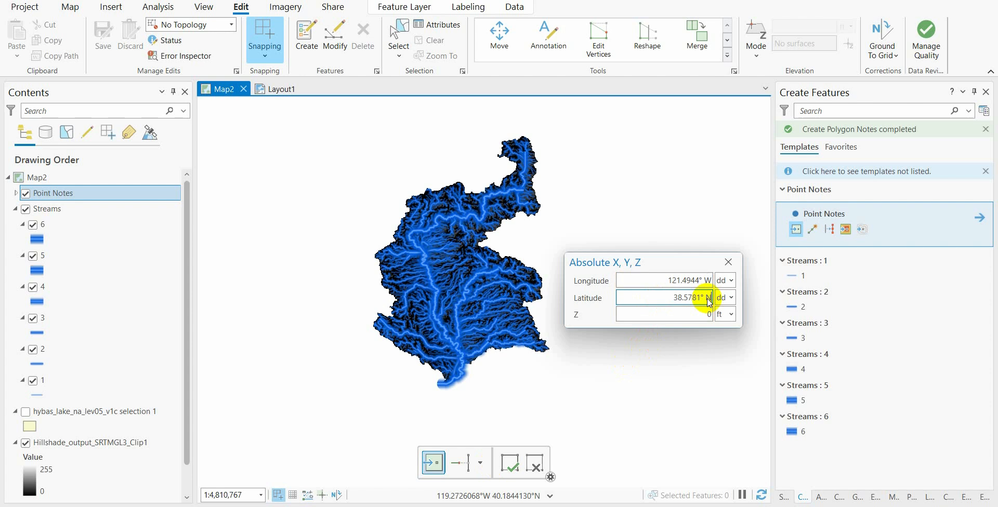
{"action": "key", "text": "Return"}
Save the edits for the new Sacramento point and clear the selection.
{"action": "scroll", "coordinate": [461, 365], "scroll_direction": "up", "scroll_amount": 2}
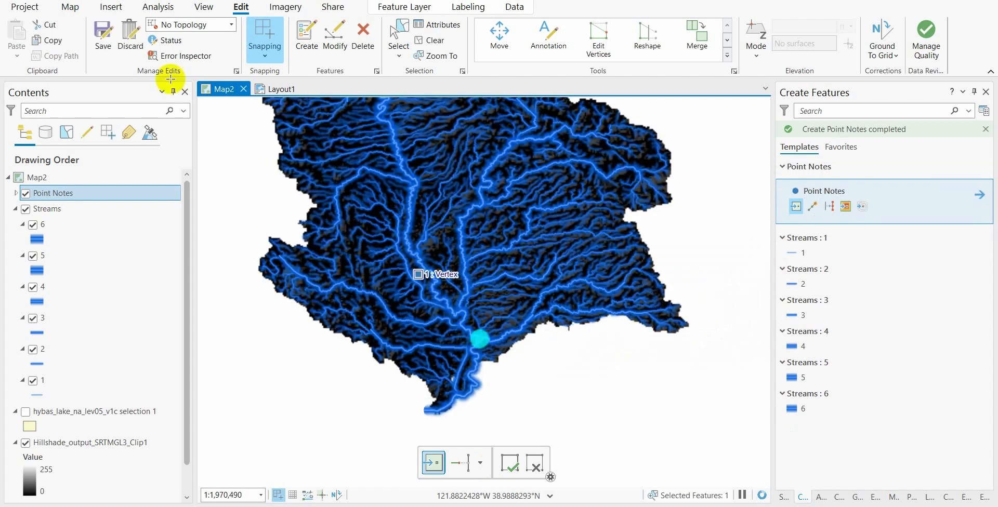
{"action": "left_click", "coordinate": [102, 30]}
{"action": "left_click", "coordinate": [508, 268]}
{"action": "left_click", "coordinate": [438, 42]}
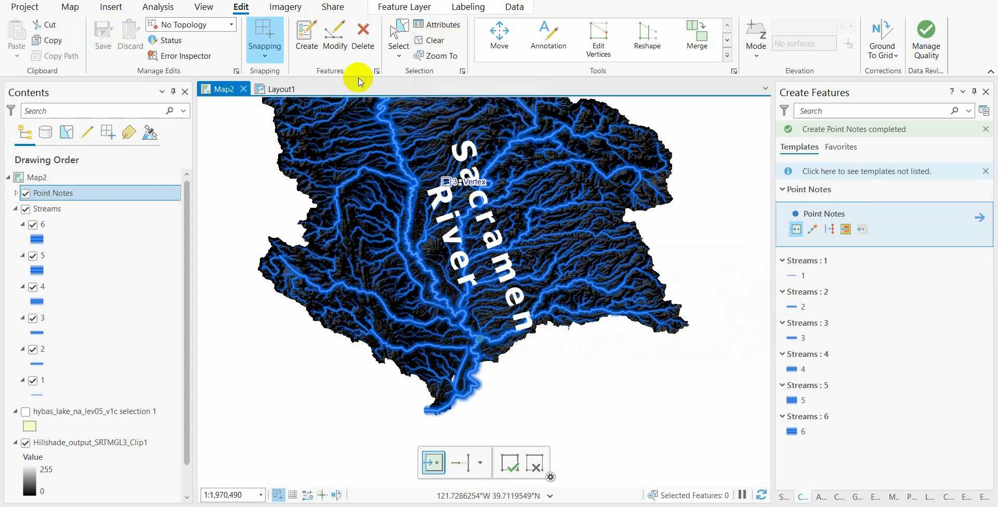
In Layout1, open the layer properties of the Point Notes symbol and turn off its second shape marker.
{"action": "left_click", "coordinate": [275, 89]}
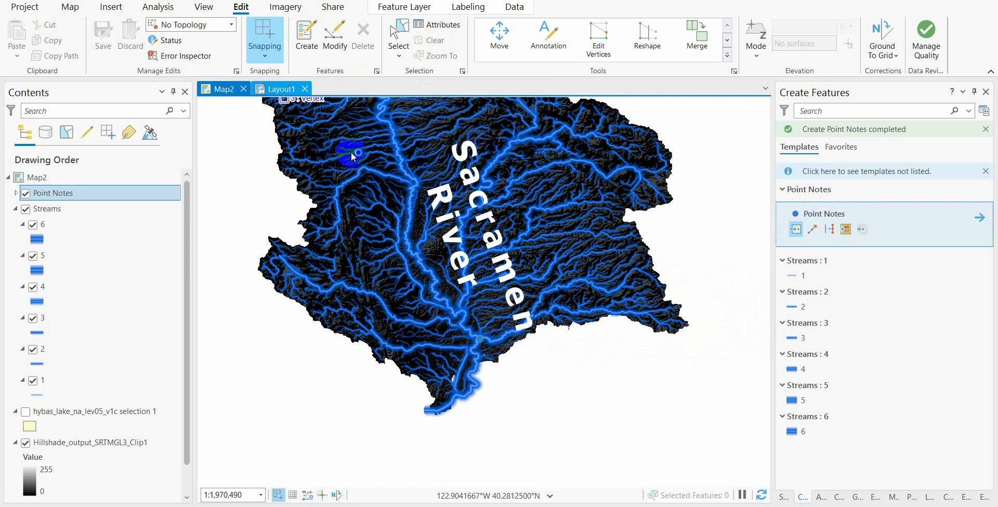
{"action": "scroll", "coordinate": [504, 370], "scroll_direction": "up", "scroll_amount": 6}
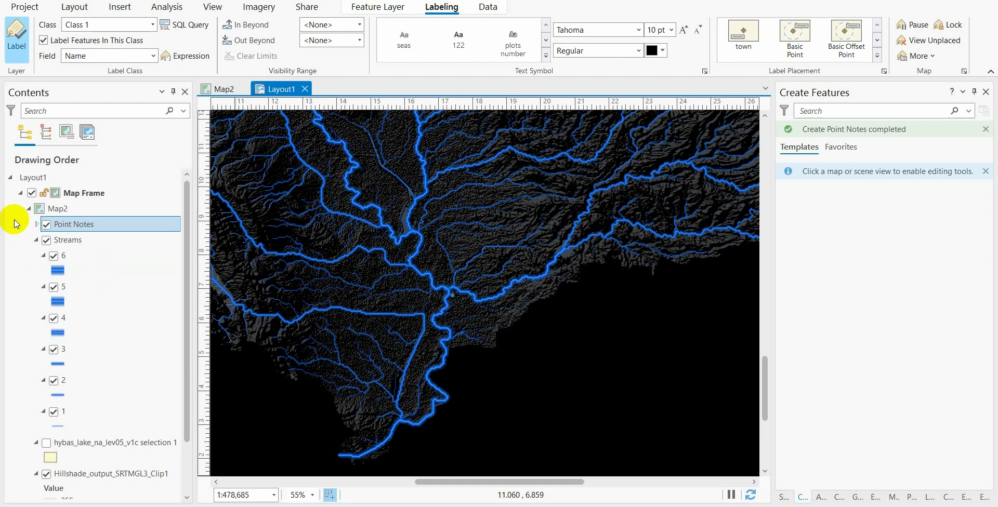
{"action": "left_click", "coordinate": [36, 224]}
{"action": "right_click", "coordinate": [72, 230]}
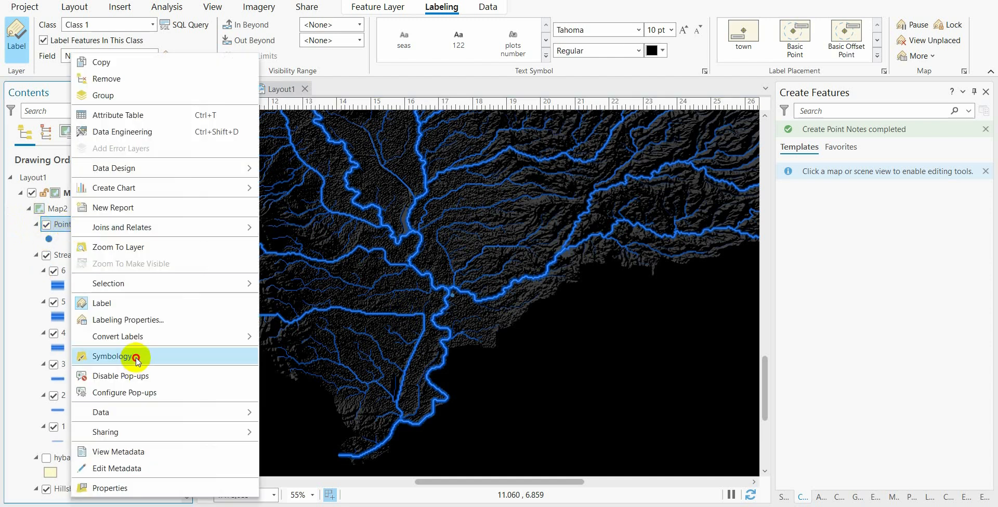
{"action": "left_click", "coordinate": [131, 357]}
{"action": "left_click", "coordinate": [846, 176]}
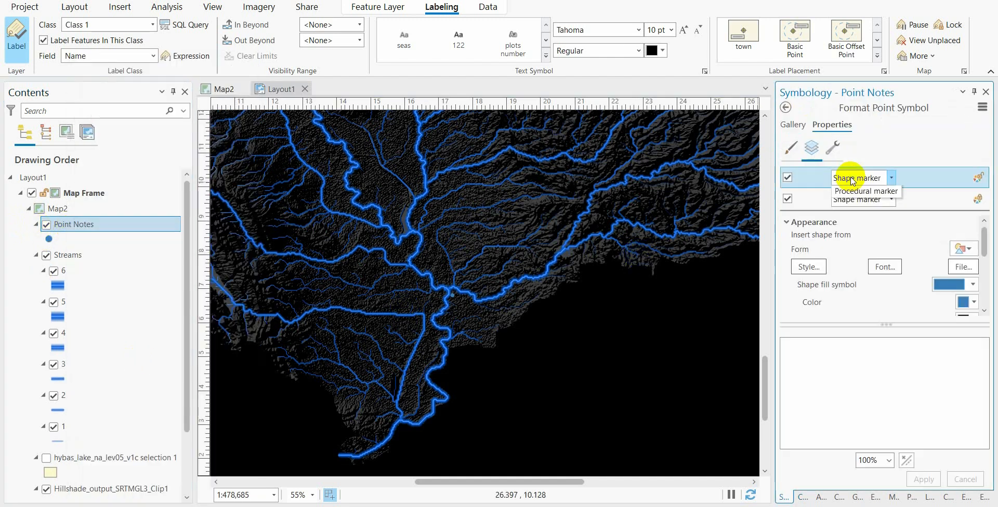
{"action": "left_click", "coordinate": [852, 178]}
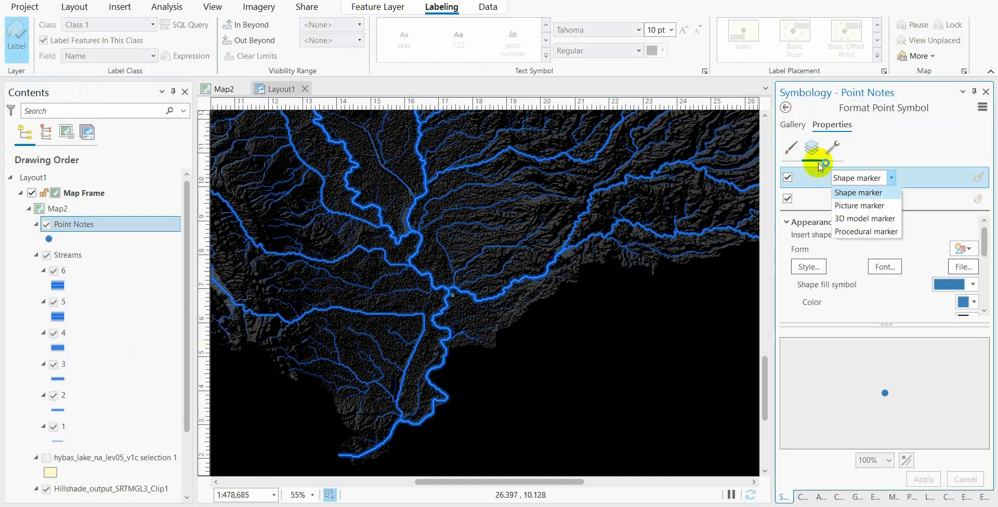
{"action": "left_click", "coordinate": [790, 200]}
{"action": "left_click", "coordinate": [788, 199]}
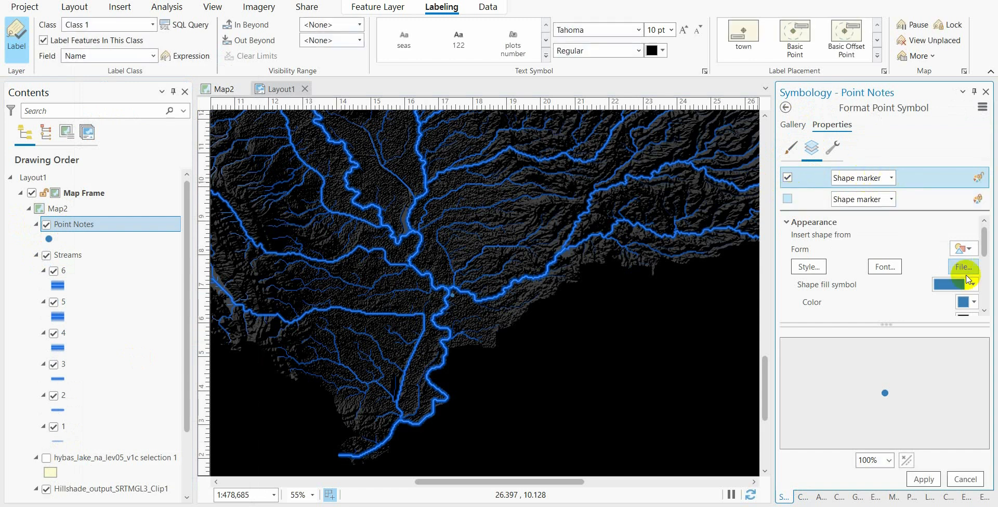
Set the remaining shape marker's size to 20 pt and its outline width to 3 pt.
{"action": "left_click_drag", "start_coordinate": [982, 245], "coordinate": [981, 274]}
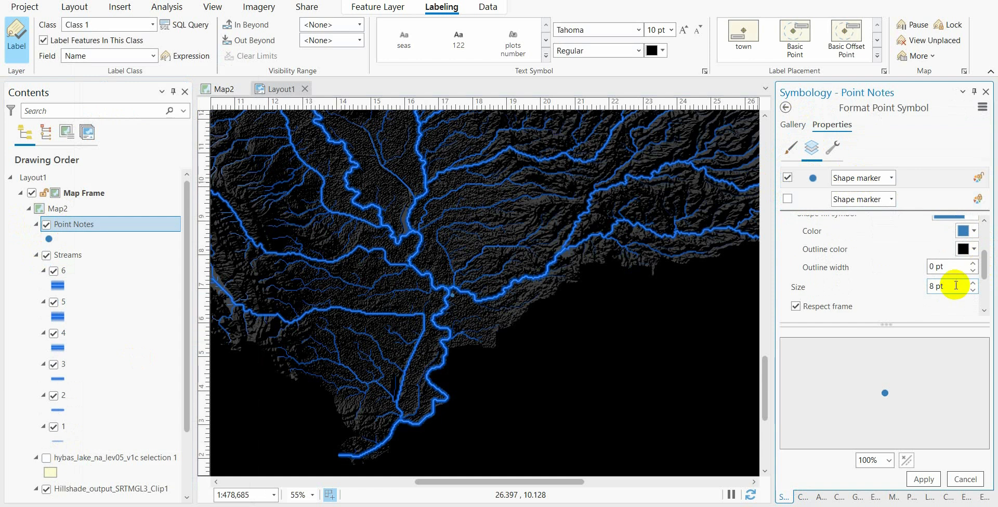
{"action": "left_click", "coordinate": [952, 286]}
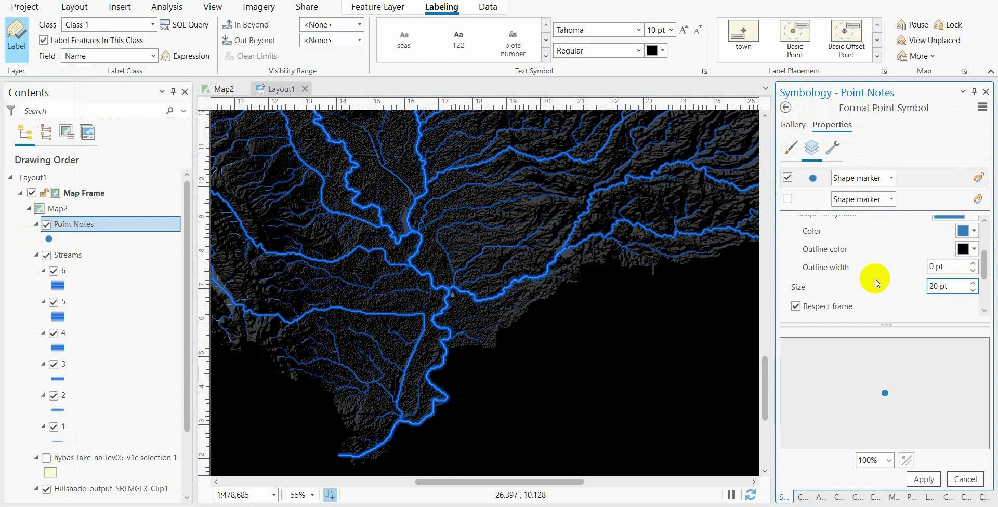
{"action": "type", "text": "20"}
{"action": "left_click_drag", "start_coordinate": [949, 267], "coordinate": [924, 262]}
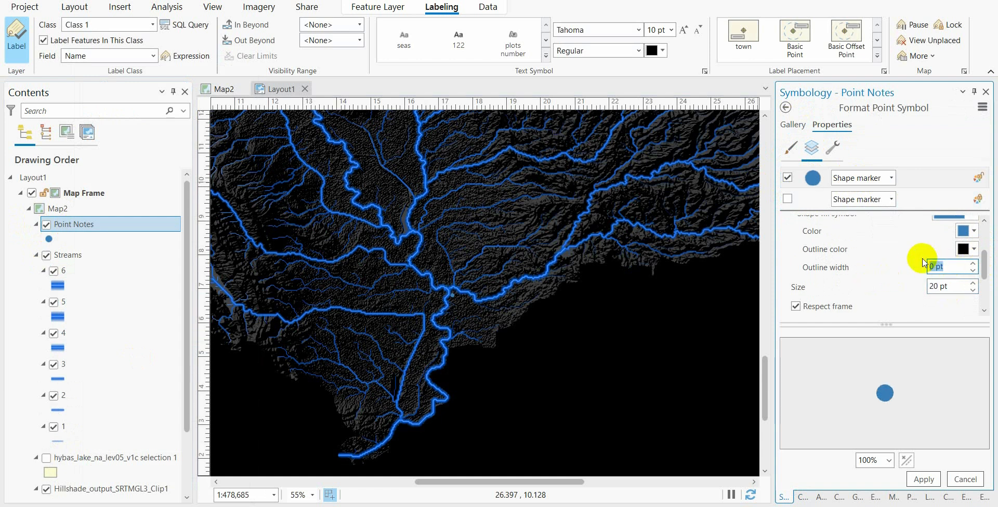
{"action": "key", "text": "Return"}
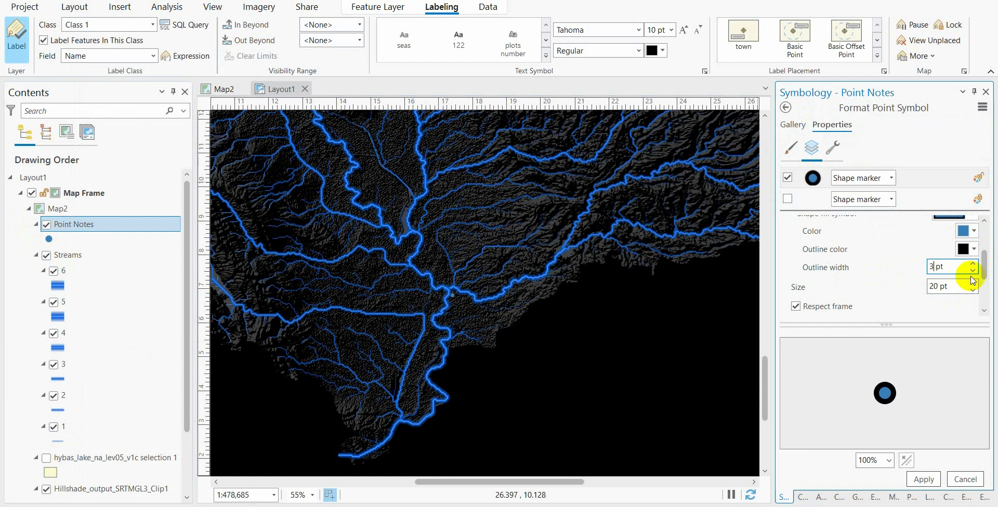
Give the marker a light gray fill and a bright blue outline, apply it, and check the city point on the layout.
{"action": "scroll", "coordinate": [987, 273], "scroll_direction": "up", "scroll_amount": 1}
{"action": "left_click", "coordinate": [966, 258]}
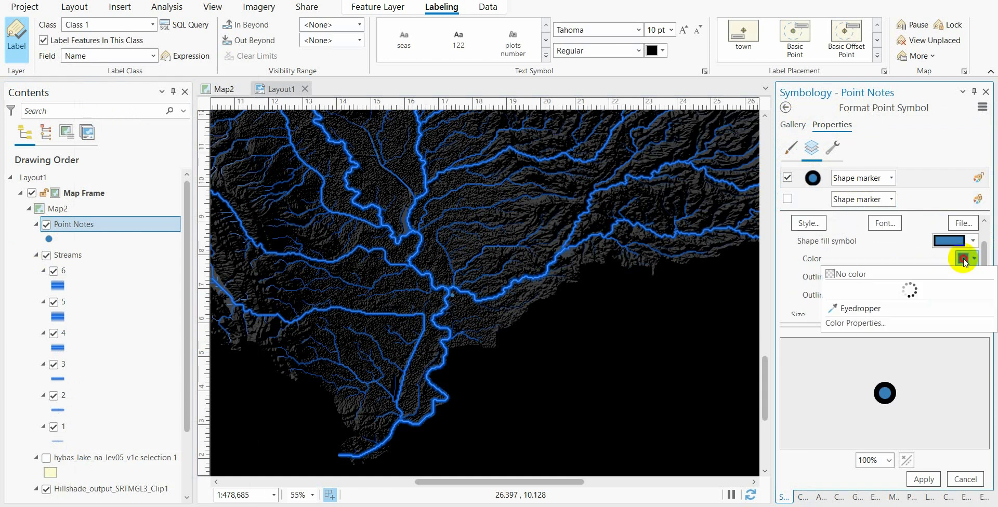
{"action": "left_click", "coordinate": [836, 316]}
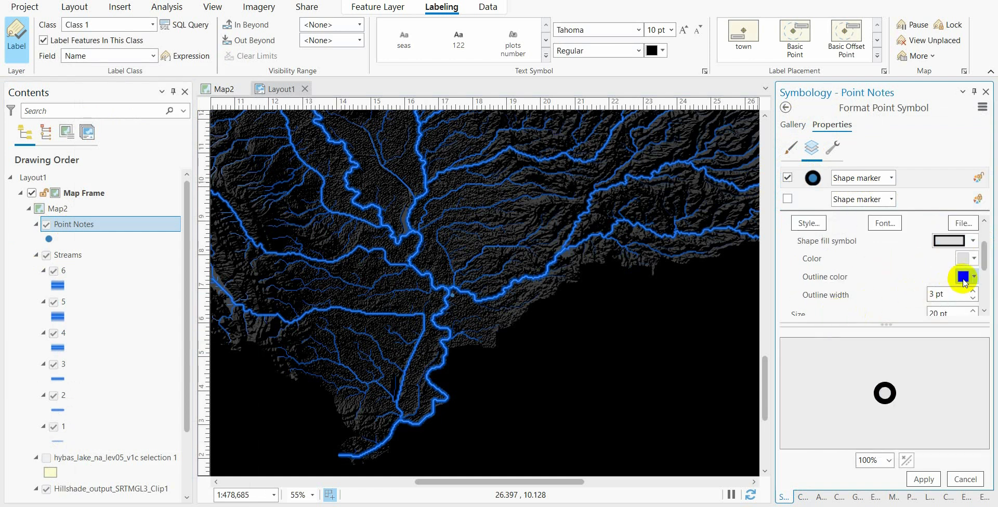
{"action": "left_click", "coordinate": [963, 277]}
{"action": "left_click", "coordinate": [958, 349]}
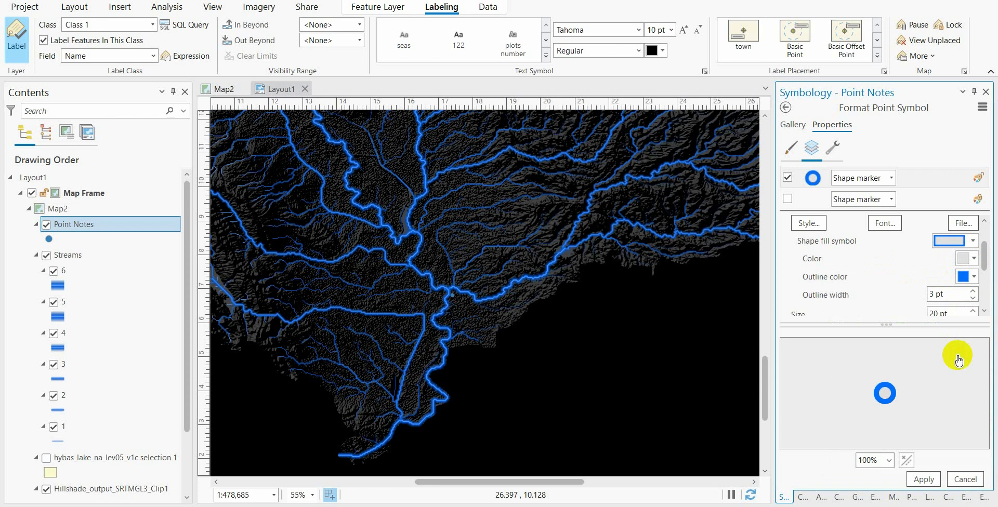
{"action": "left_click", "coordinate": [924, 479]}
{"action": "scroll", "coordinate": [456, 299], "scroll_direction": "up", "scroll_amount": 2}
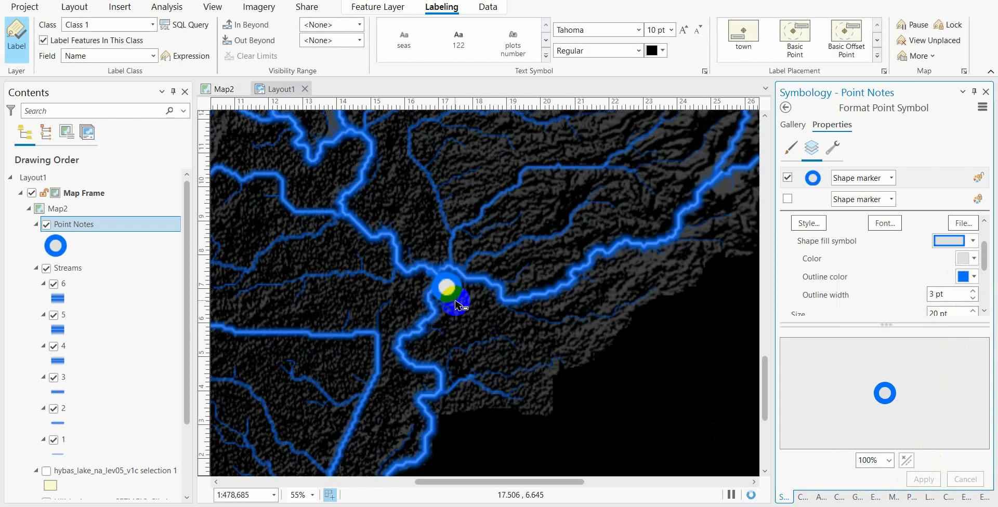
{"action": "scroll", "coordinate": [456, 299], "scroll_direction": "down", "scroll_amount": 3}
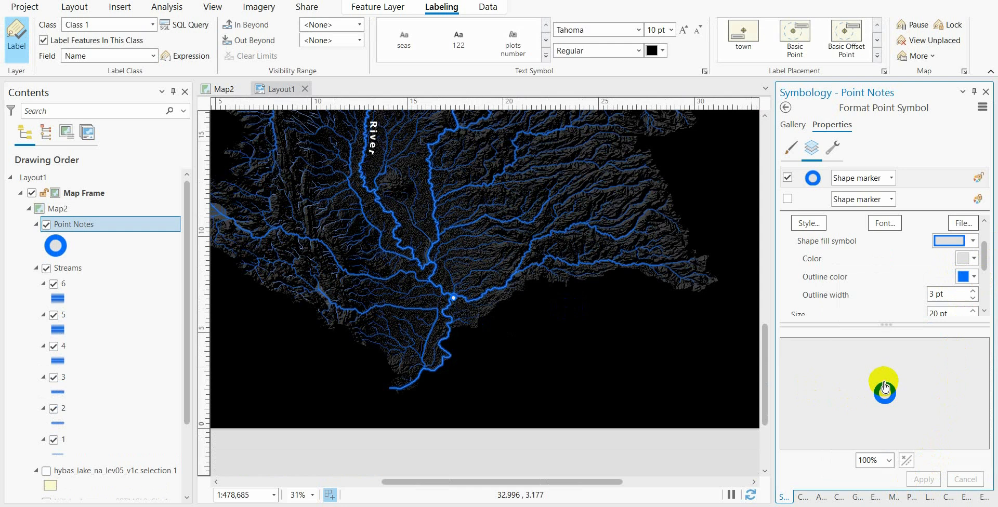
Save the point symbol to the Favorites style as citesss and find it in the symbol gallery.
{"action": "left_click", "coordinate": [982, 108]}
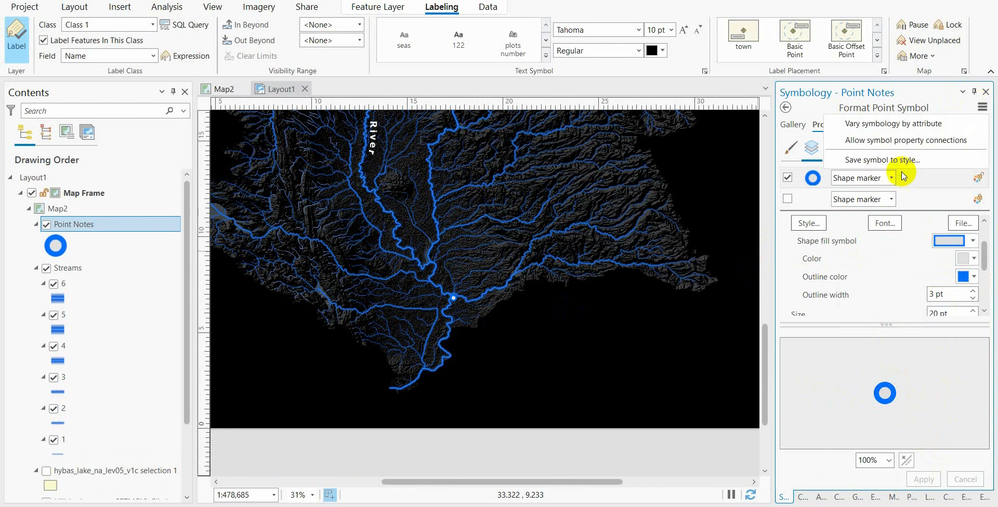
{"action": "left_click", "coordinate": [864, 160]}
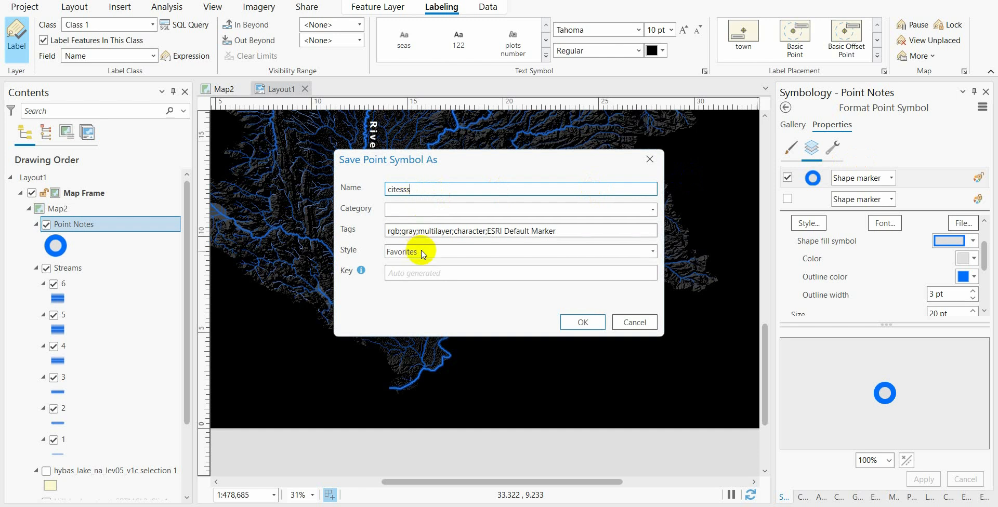
{"action": "left_click", "coordinate": [579, 322]}
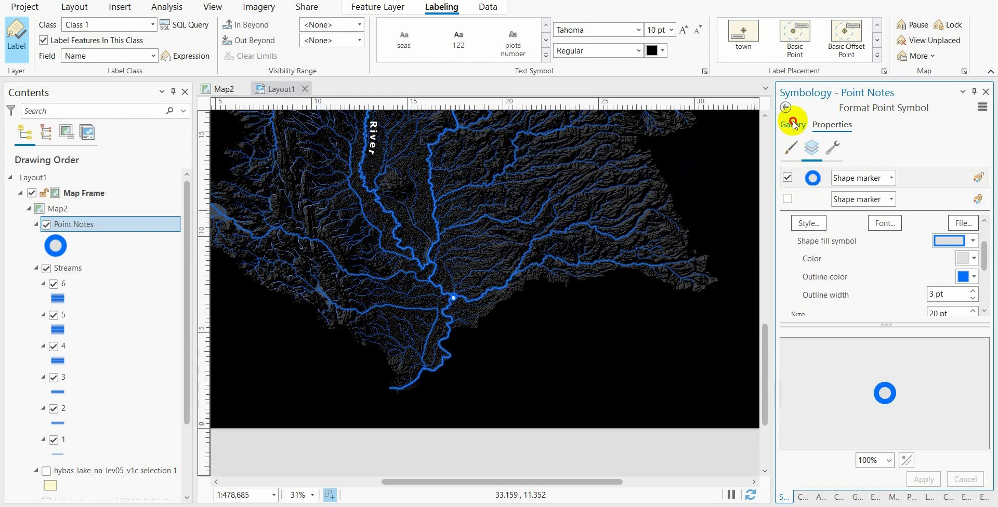
{"action": "left_click", "coordinate": [794, 124]}
{"action": "left_click", "coordinate": [787, 188]}
{"action": "scroll", "coordinate": [859, 292], "scroll_direction": "down", "scroll_amount": 4}
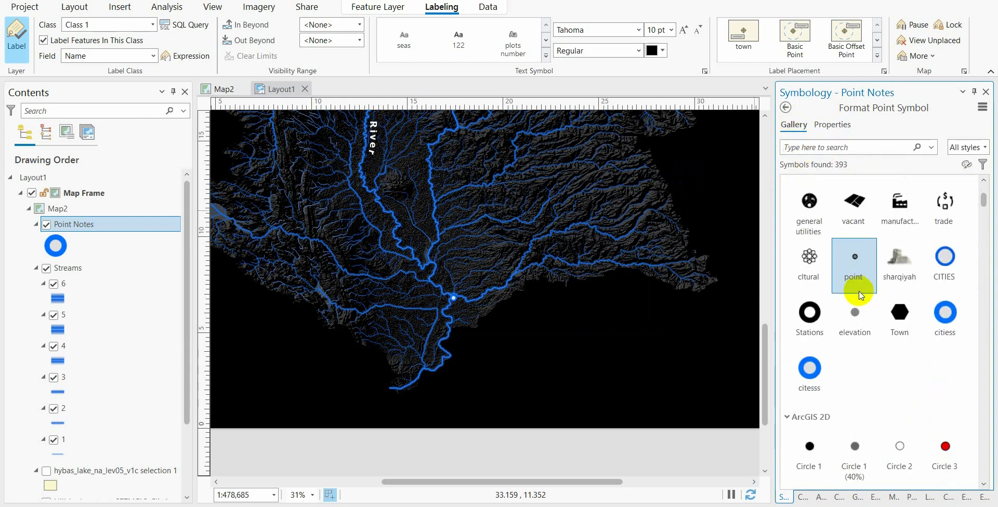
{"action": "scroll", "coordinate": [860, 295], "scroll_direction": "down", "scroll_amount": 3}
{"action": "left_click", "coordinate": [821, 297]}
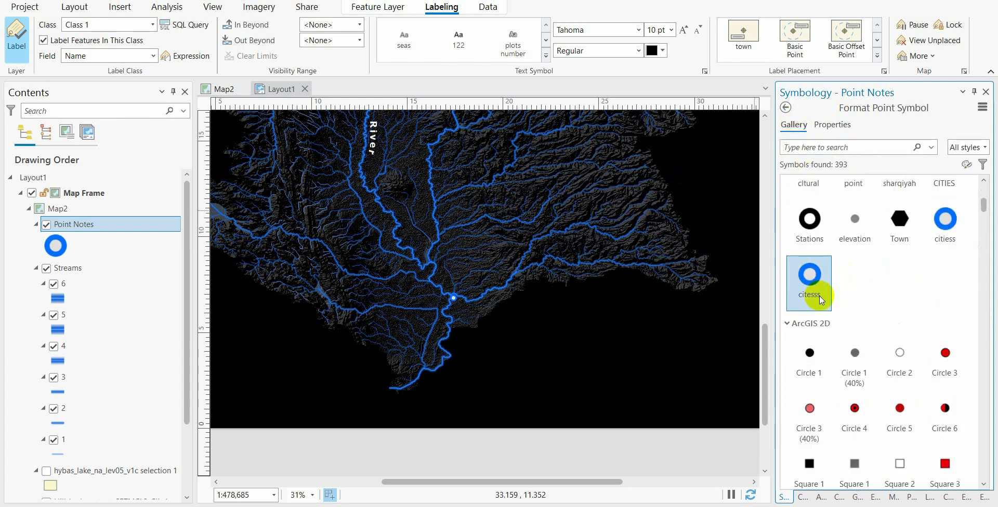
{"action": "left_click", "coordinate": [832, 125]}
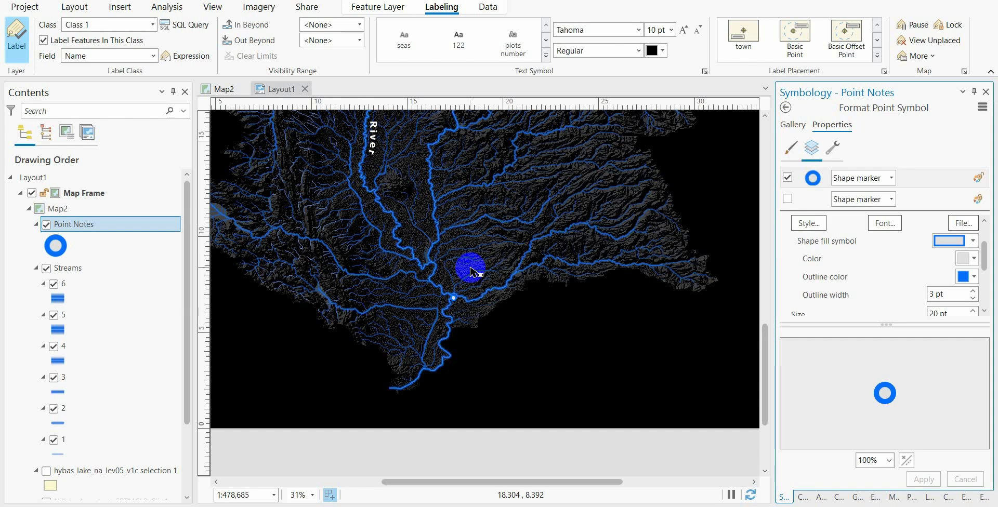
Enter Sacramento as the point's Name in the Point Notes attribute table and close the table.
{"action": "left_click", "coordinate": [88, 223]}
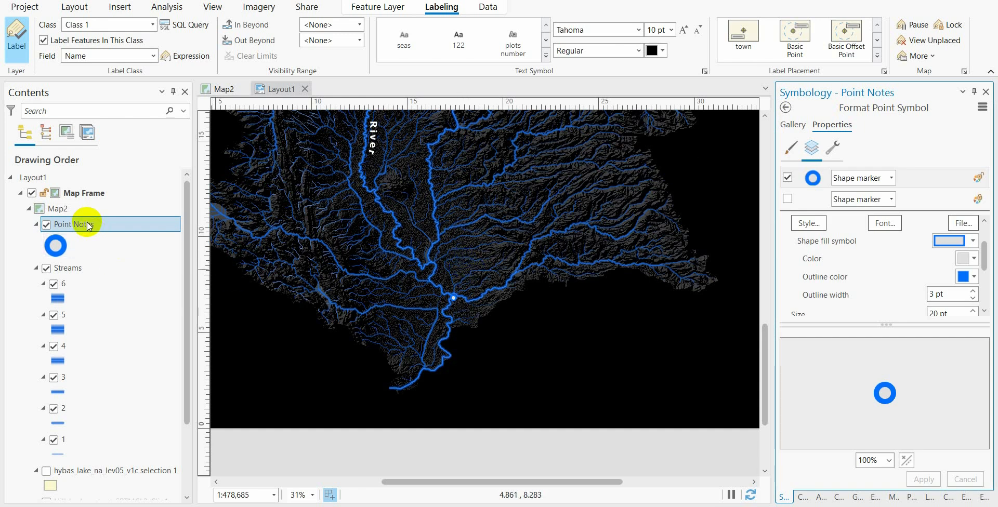
{"action": "right_click", "coordinate": [87, 224]}
{"action": "left_click", "coordinate": [127, 116]}
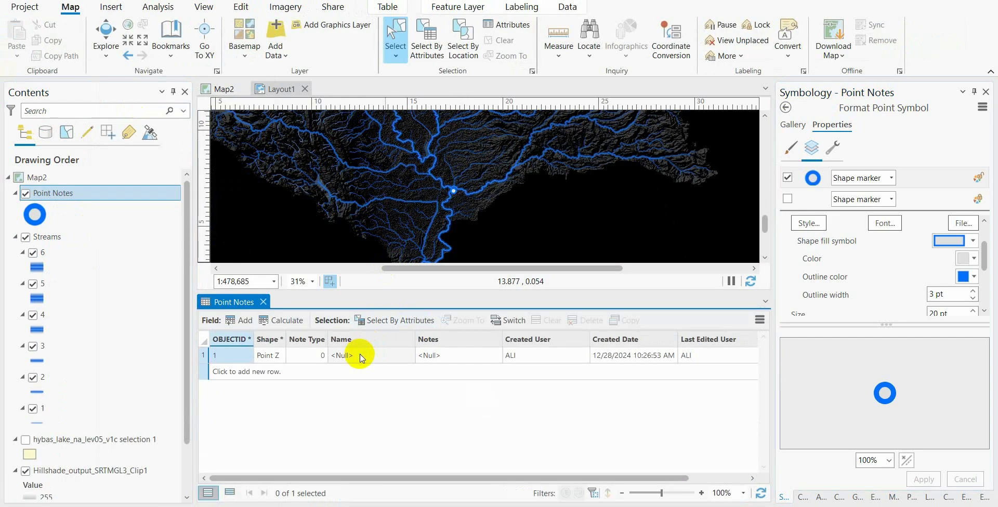
{"action": "left_click", "coordinate": [362, 357]}
{"action": "left_click", "coordinate": [360, 355]}
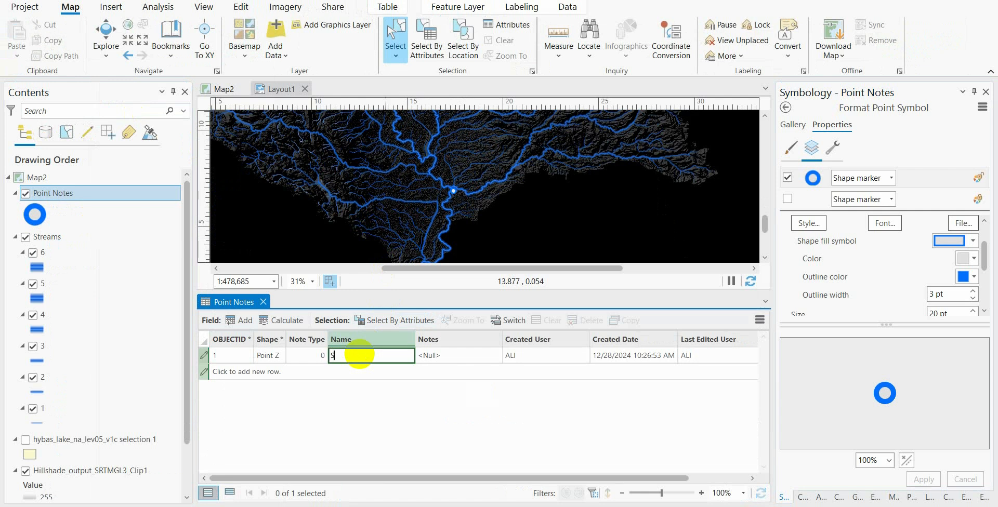
{"action": "type", "text": "Sacramento"}
{"action": "key", "text": "Return"}
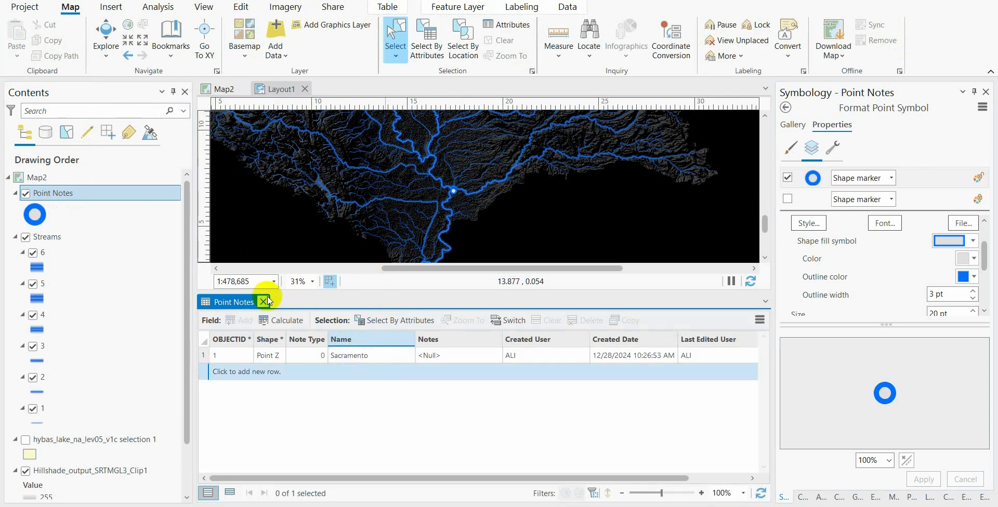
{"action": "left_click", "coordinate": [263, 302]}
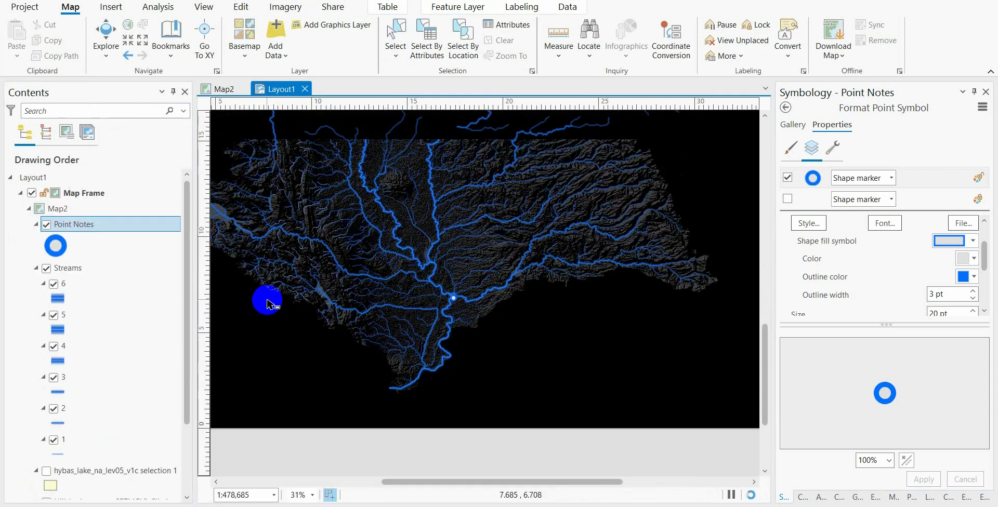
Switch to Map2 and save all edits made to the Point Notes attributes.
{"action": "left_click", "coordinate": [221, 91]}
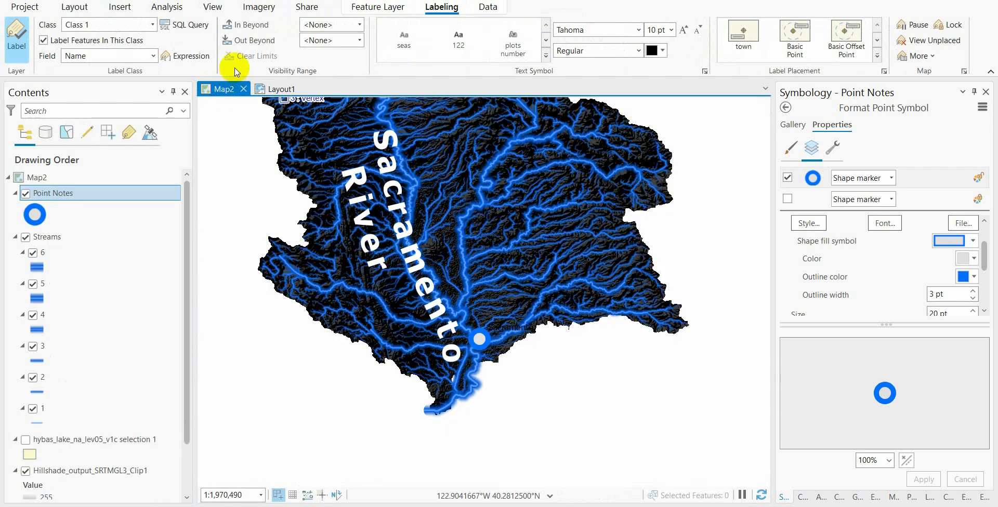
{"action": "left_click", "coordinate": [104, 32]}
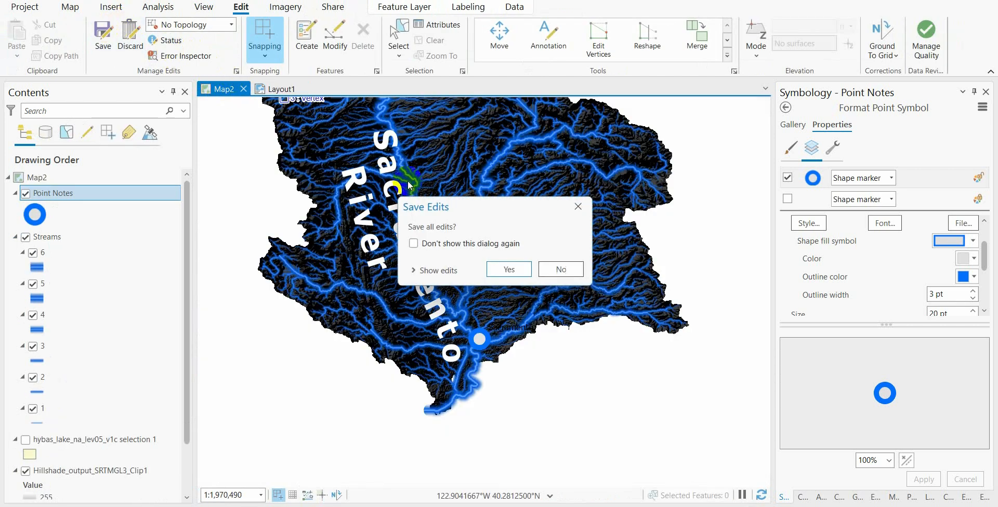
{"action": "left_click", "coordinate": [501, 270]}
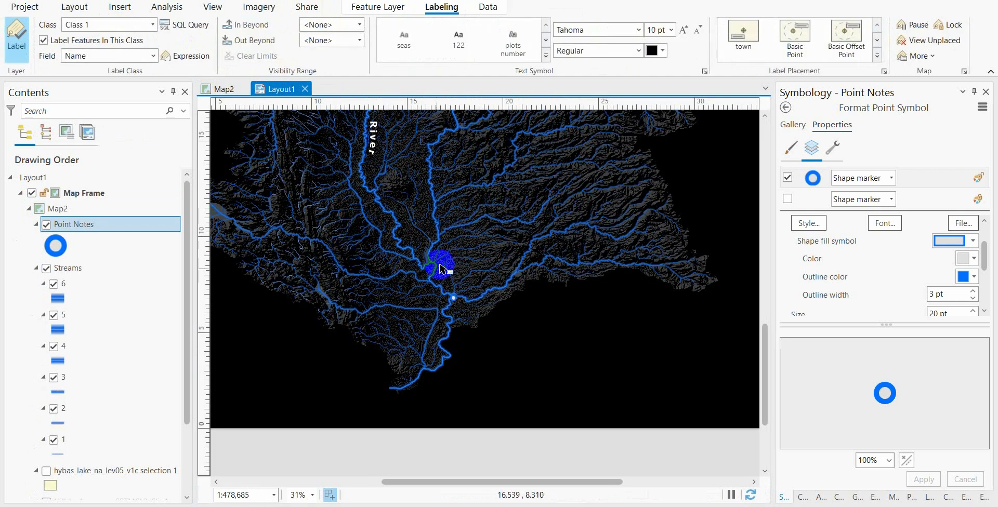
Back in Layout1, inspect the city point's label and set the Point Notes label font to PLTS Futura Med.
{"action": "left_click_drag", "start_coordinate": [442, 257], "coordinate": [446, 281]}
{"action": "left_click", "coordinate": [111, 223]}
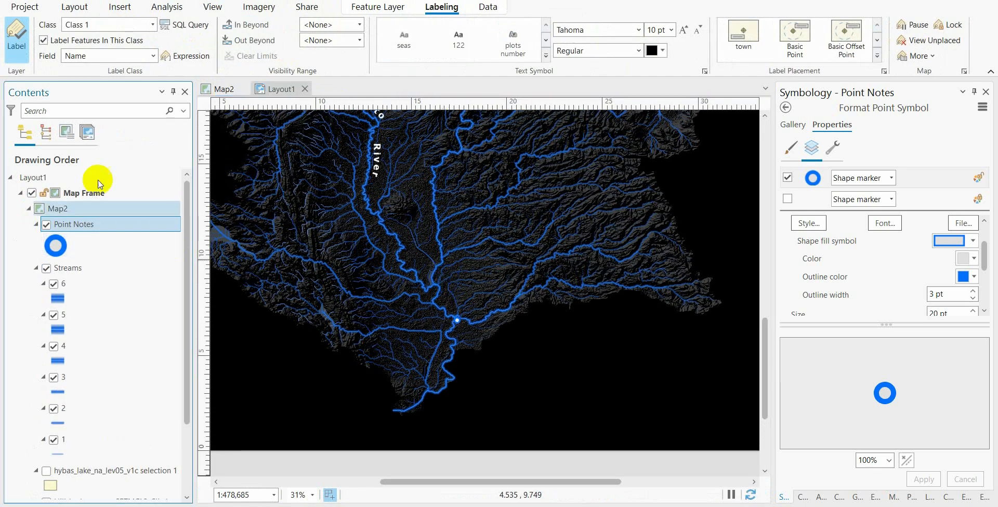
{"action": "left_click", "coordinate": [20, 46]}
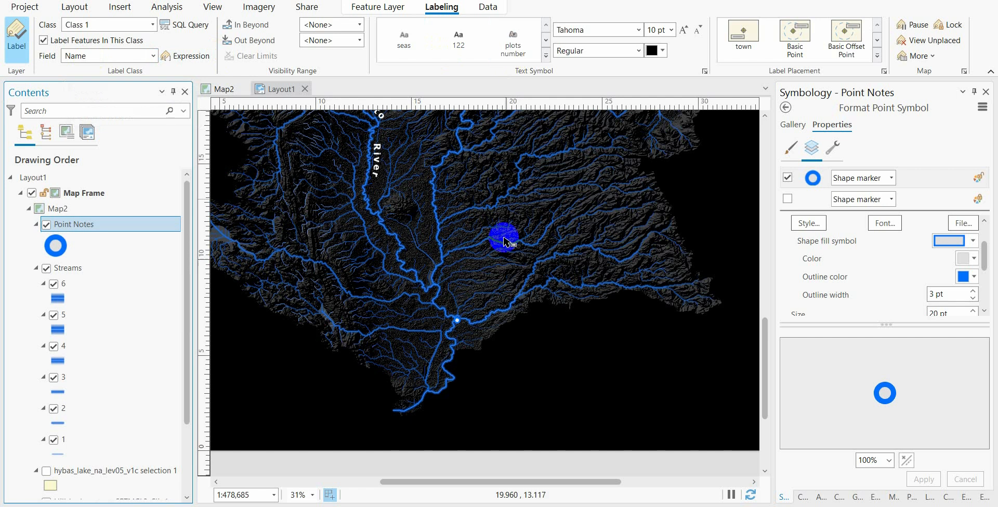
{"action": "scroll", "coordinate": [468, 326], "scroll_direction": "up", "scroll_amount": 4}
{"action": "scroll", "coordinate": [468, 324], "scroll_direction": "up", "scroll_amount": 4}
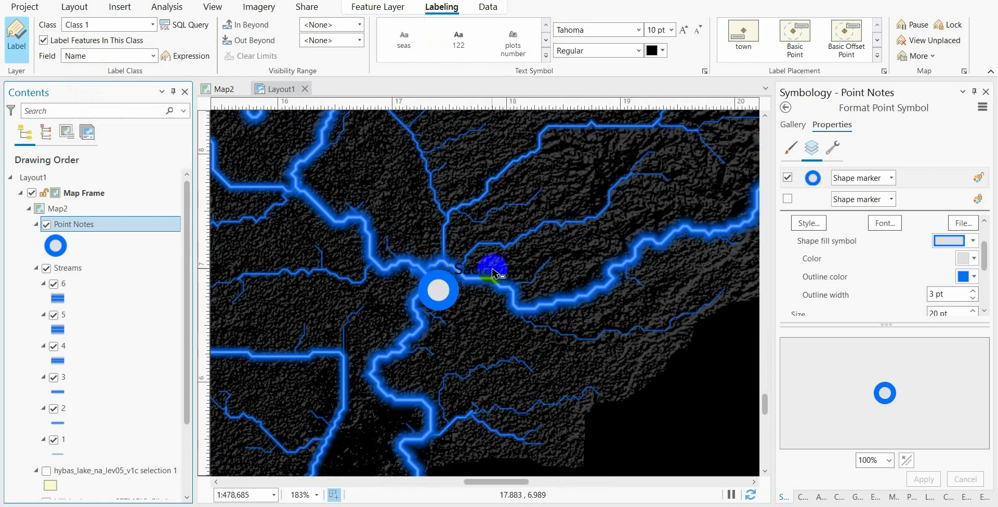
{"action": "scroll", "coordinate": [476, 290], "scroll_direction": "down", "scroll_amount": 6}
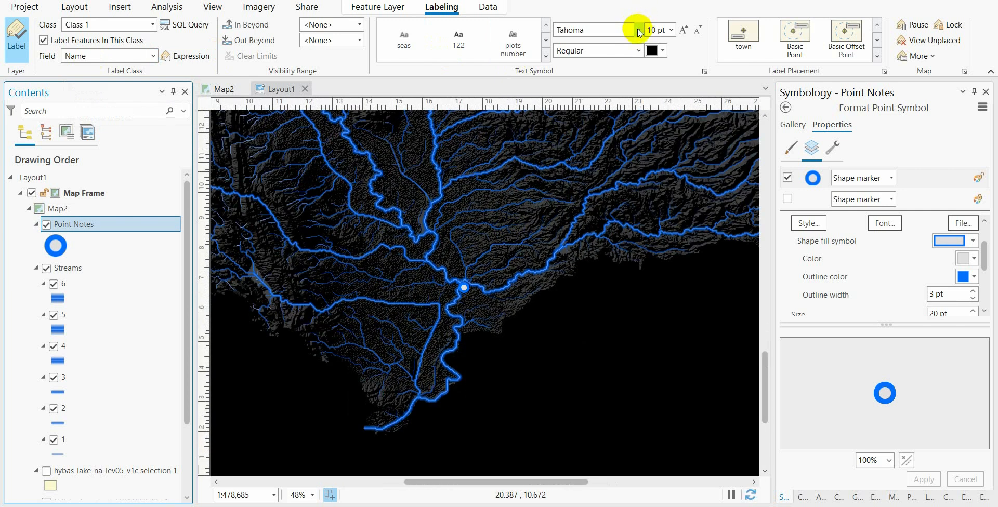
{"action": "left_click", "coordinate": [638, 31]}
{"action": "scroll", "coordinate": [692, 125], "scroll_direction": "up", "scroll_amount": 10}
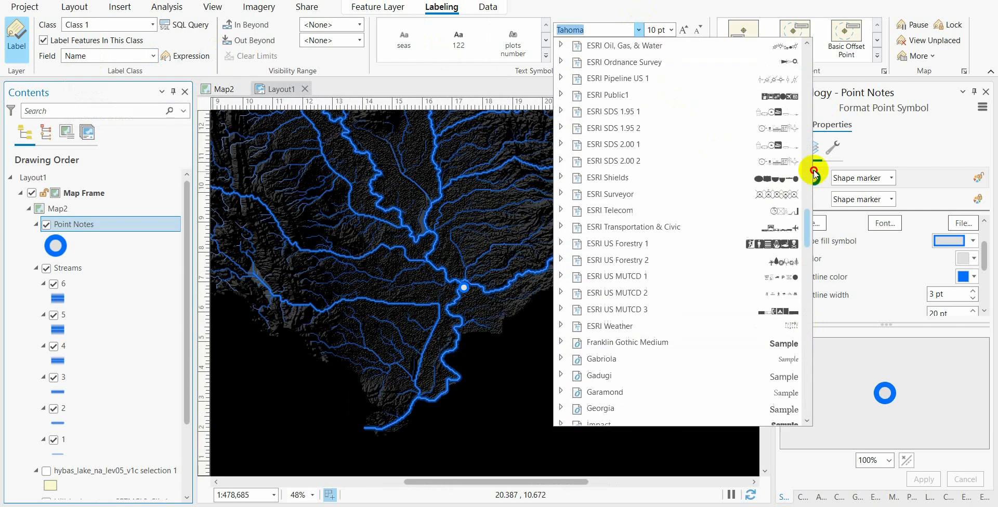
{"action": "left_click_drag", "start_coordinate": [813, 171], "coordinate": [806, 18]}
{"action": "left_click", "coordinate": [687, 102]}
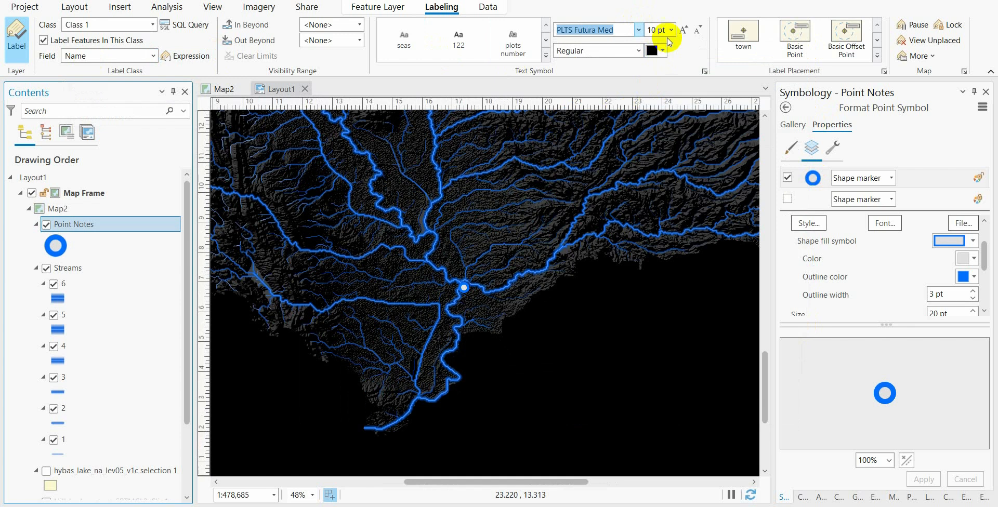
Set the Point Notes label text to Bold, 35 pt and white.
{"action": "left_click", "coordinate": [638, 50]}
{"action": "left_click", "coordinate": [568, 100]}
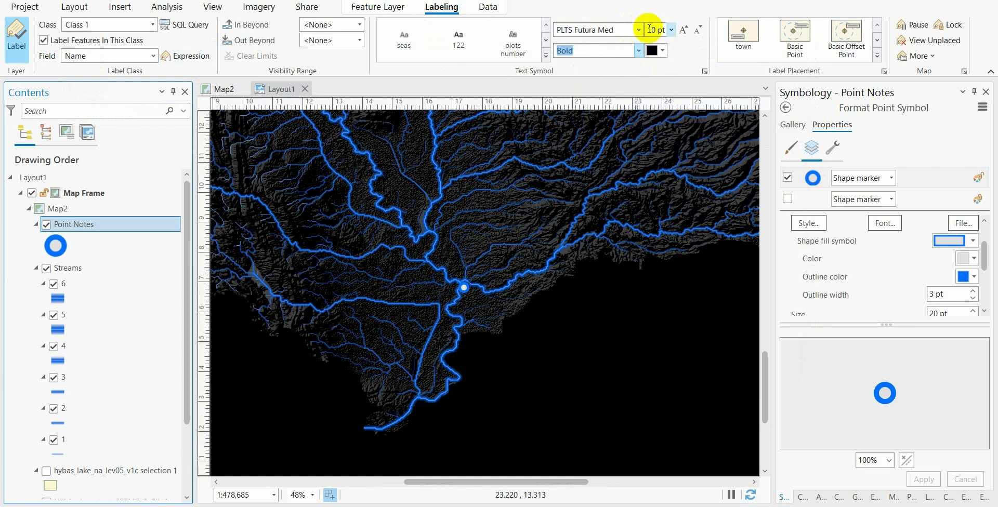
{"action": "left_click", "coordinate": [648, 31]}
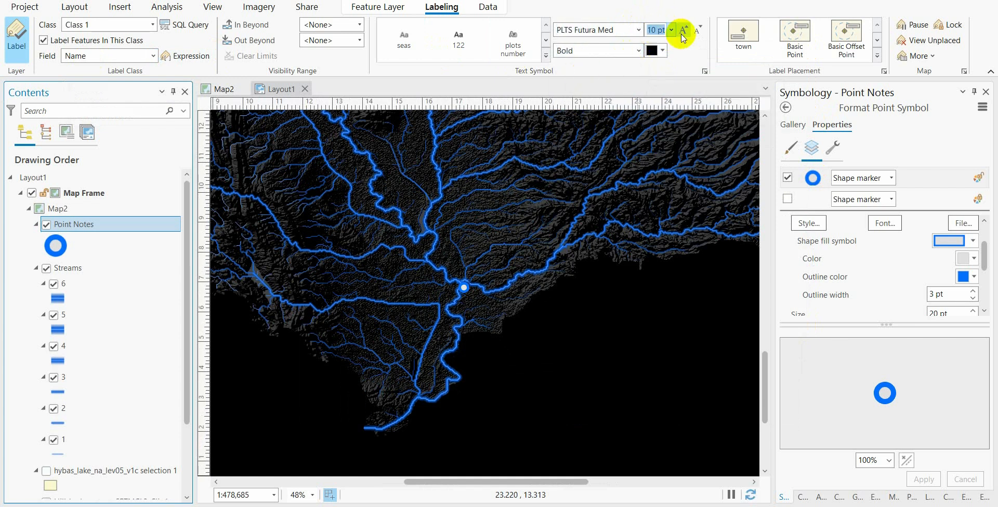
{"action": "left_click", "coordinate": [656, 50]}
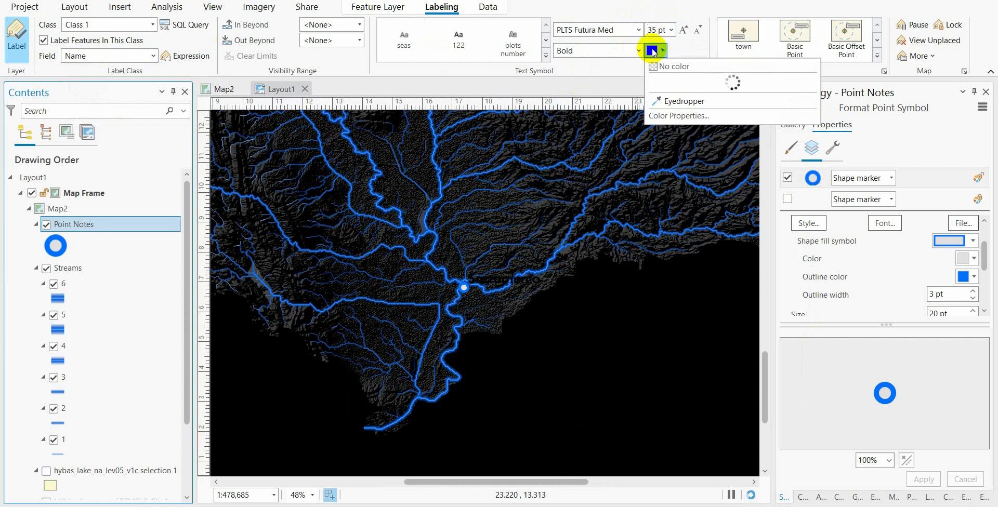
{"action": "left_click", "coordinate": [659, 96]}
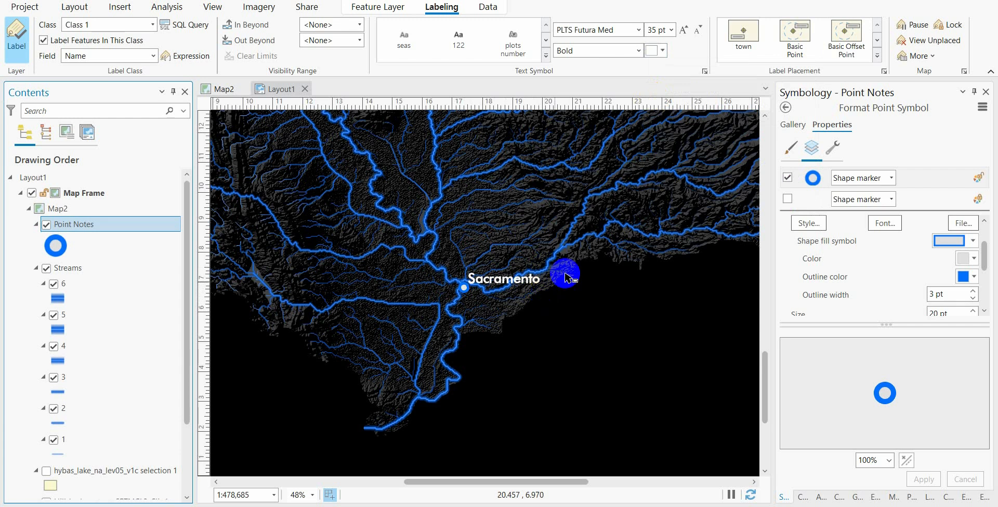
Set the Point Notes label class placement to Top left of point.
{"action": "left_click", "coordinate": [884, 71]}
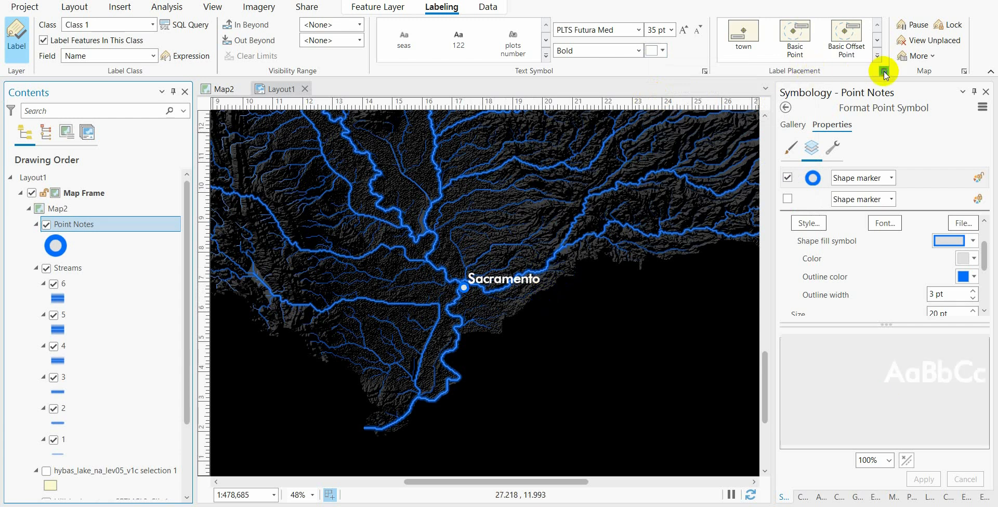
{"action": "left_click", "coordinate": [791, 174]}
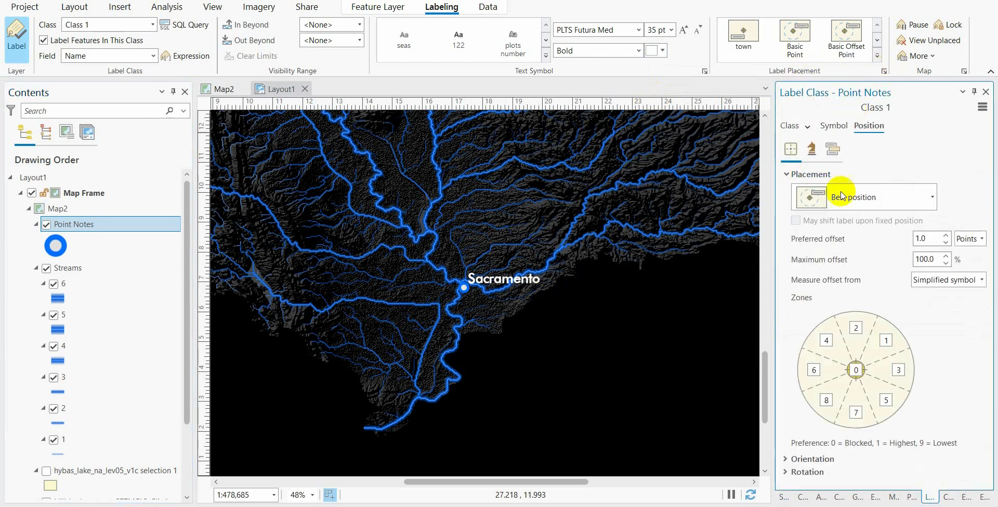
{"action": "left_click", "coordinate": [856, 198]}
{"action": "scroll", "coordinate": [853, 359], "scroll_direction": "down", "scroll_amount": 3}
{"action": "left_click", "coordinate": [852, 382]}
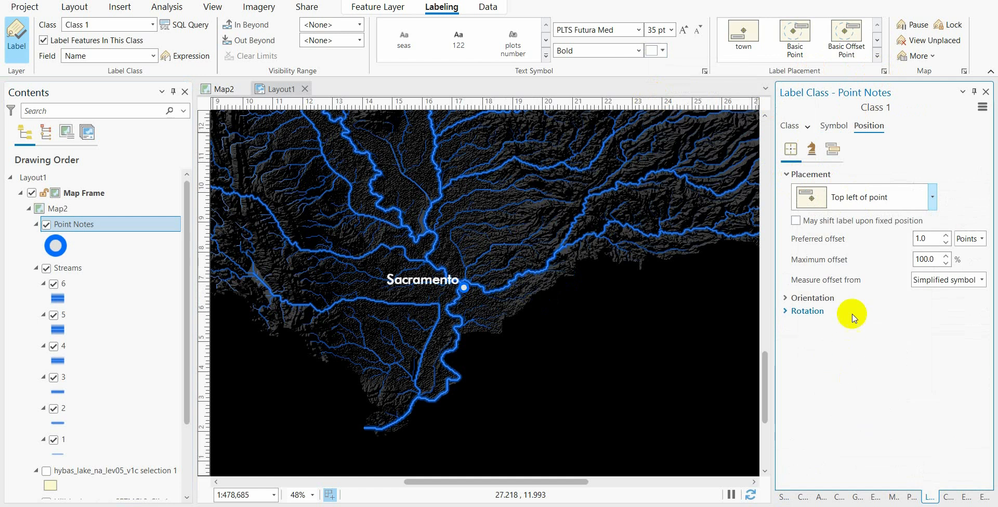
Examine the labelled layout, then compare the lake area in the basin's northeast in Map2 with the reference river map image.
{"action": "scroll", "coordinate": [489, 262], "scroll_direction": "down", "scroll_amount": 3}
{"action": "left_click_drag", "start_coordinate": [513, 183], "coordinate": [504, 295]}
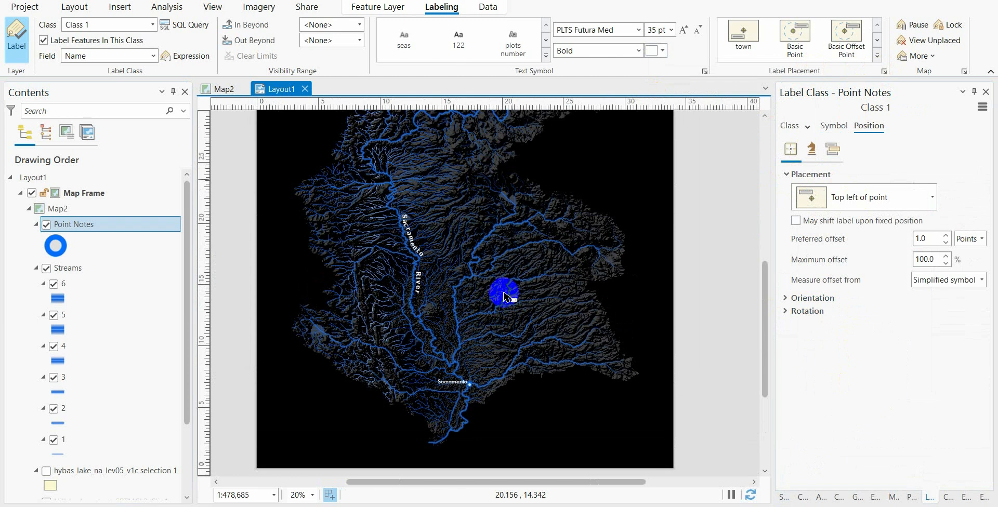
{"action": "left_click_drag", "start_coordinate": [510, 173], "coordinate": [487, 305]}
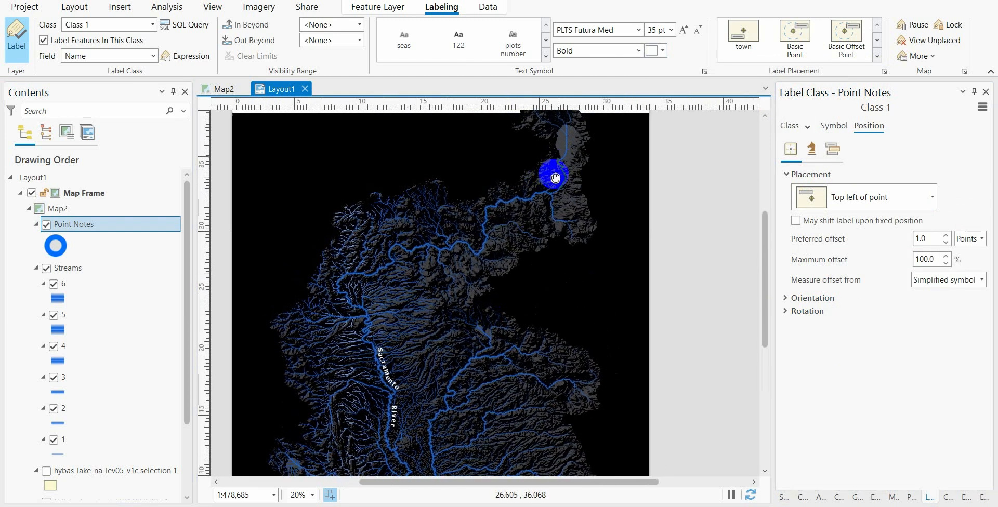
{"action": "left_click_drag", "start_coordinate": [555, 176], "coordinate": [512, 256]}
{"action": "left_click", "coordinate": [217, 95]}
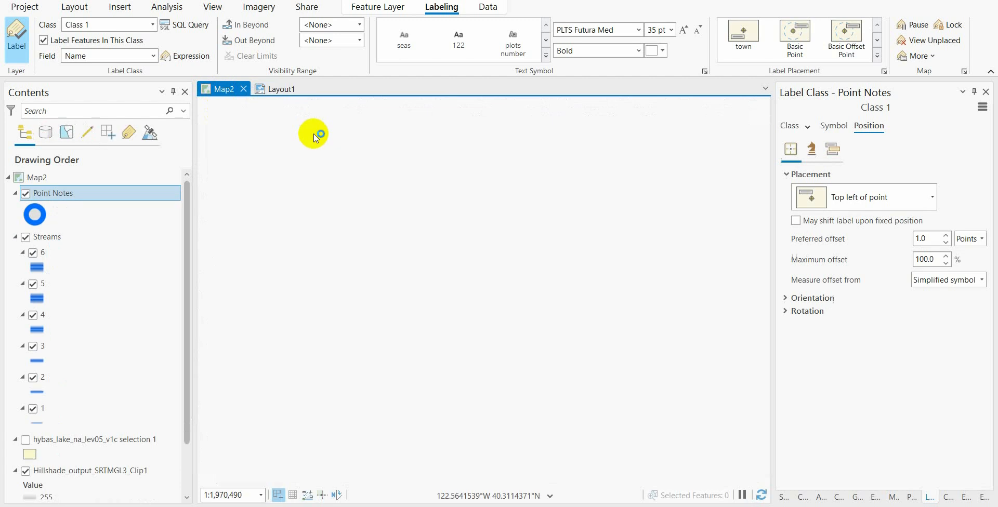
{"action": "left_click_drag", "start_coordinate": [617, 159], "coordinate": [519, 302]}
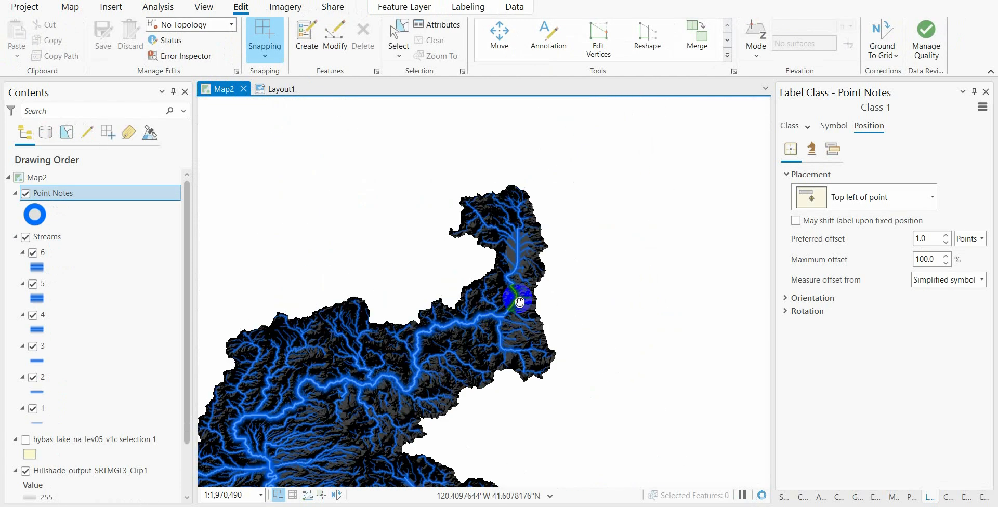
{"action": "scroll", "coordinate": [523, 260], "scroll_direction": "up", "scroll_amount": 3}
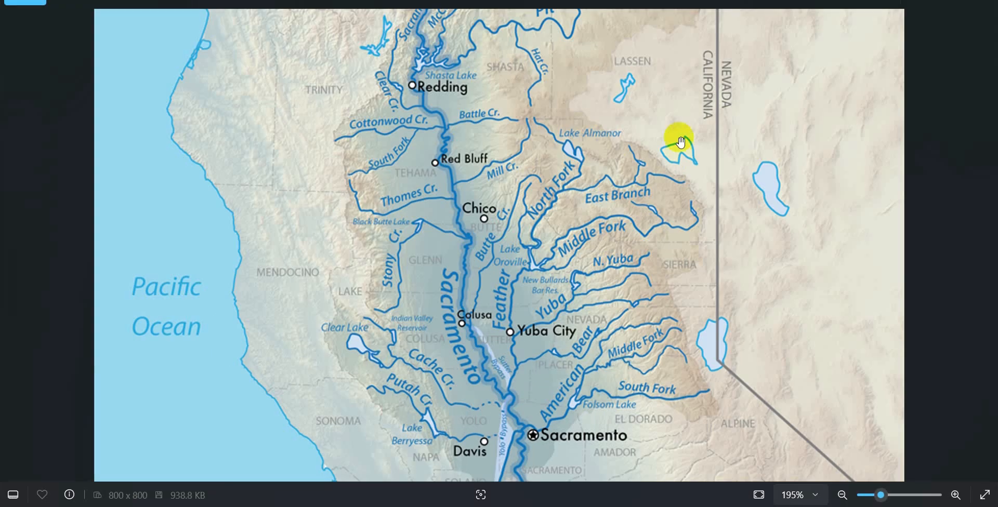
{"action": "left_click_drag", "start_coordinate": [680, 140], "coordinate": [598, 372]}
{"action": "scroll", "coordinate": [695, 108], "scroll_direction": "up", "scroll_amount": 3}
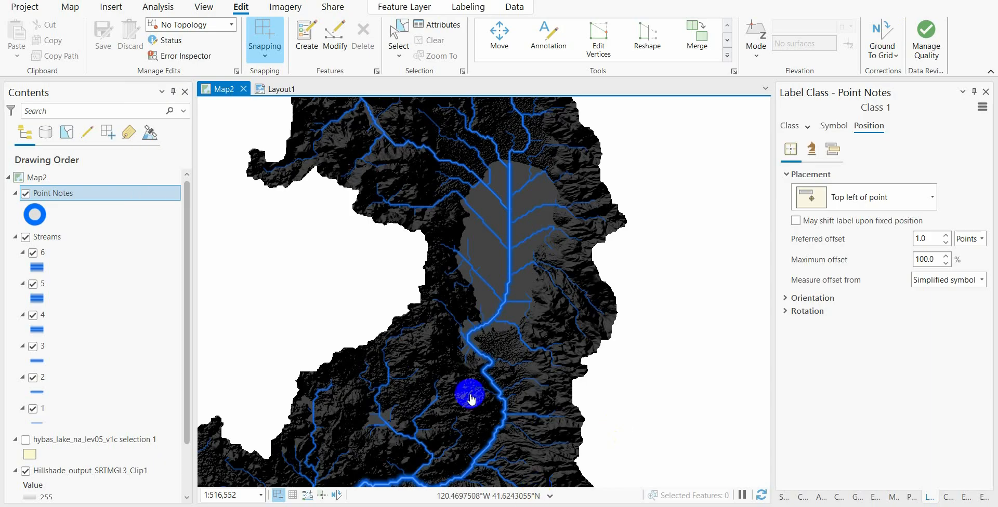
Add hybas_lake_na_lev09_v1c.shp from the Basins and lakes folder to Map2 and place it first in the drawing order.
{"action": "left_click", "coordinate": [805, 498]}
{"action": "left_click", "coordinate": [838, 497]}
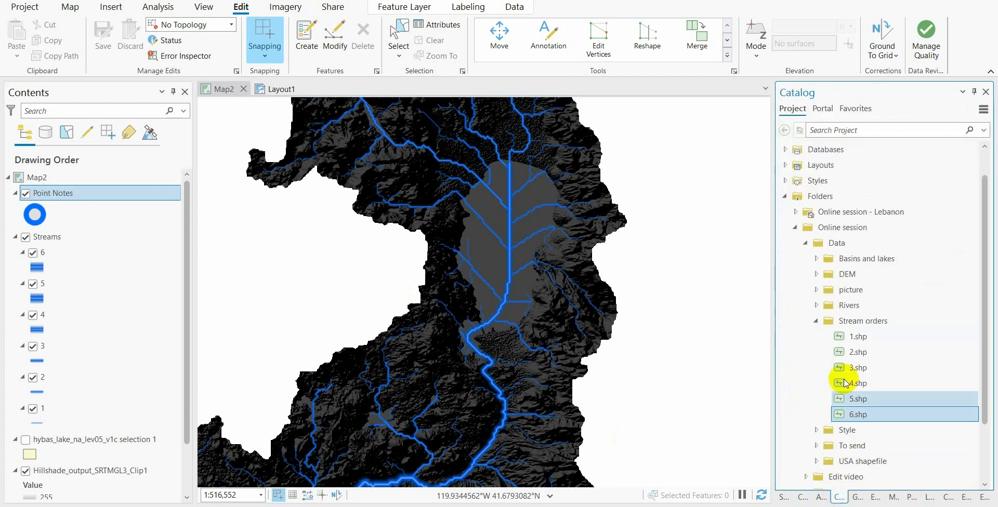
{"action": "left_click", "coordinate": [815, 321]}
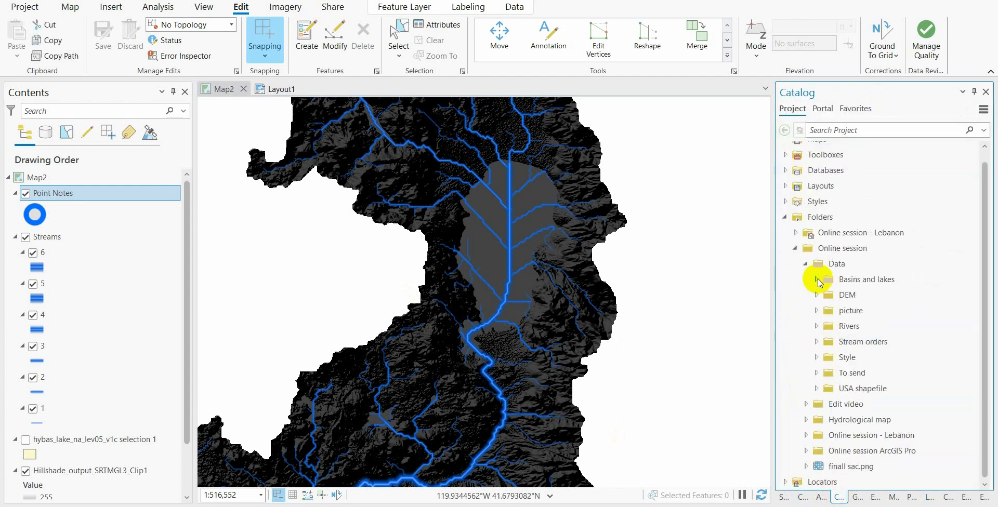
{"action": "left_click", "coordinate": [817, 280]}
{"action": "left_click", "coordinate": [829, 295]}
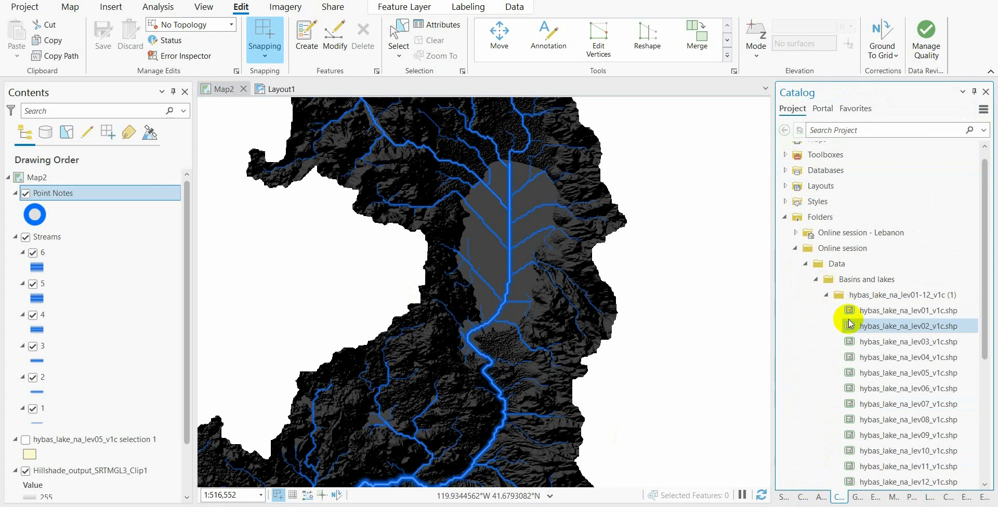
{"action": "scroll", "coordinate": [861, 301], "scroll_direction": "down", "scroll_amount": 1}
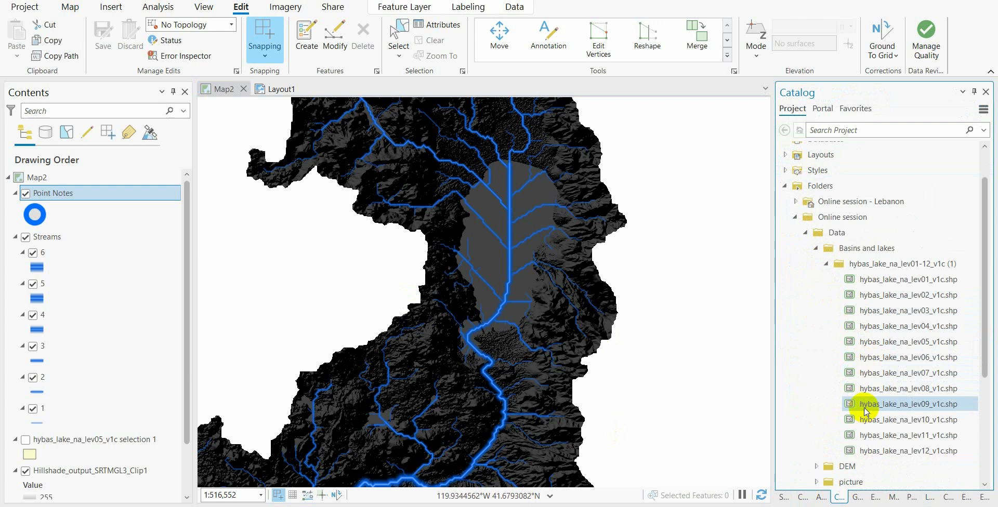
{"action": "left_click_drag", "start_coordinate": [487, 246], "coordinate": [486, 242]}
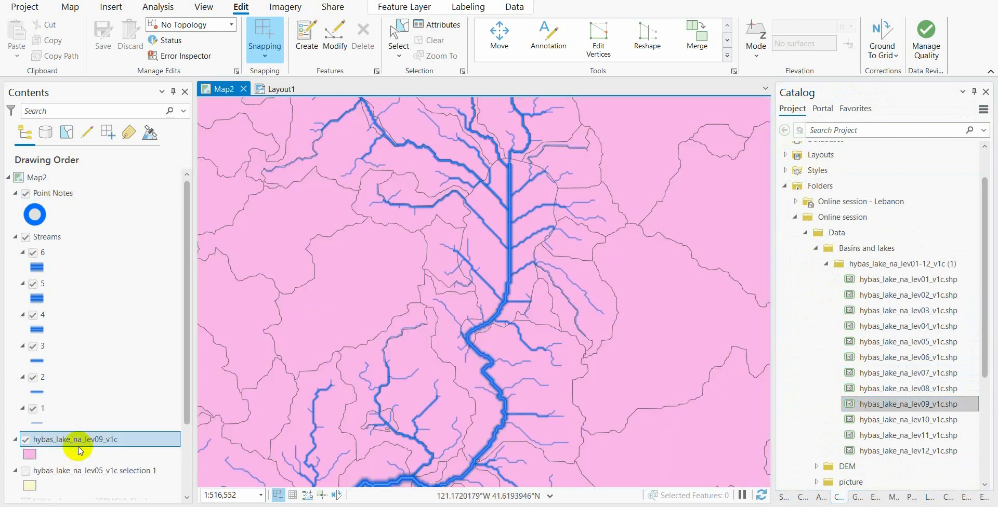
{"action": "left_click_drag", "start_coordinate": [94, 442], "coordinate": [73, 186]}
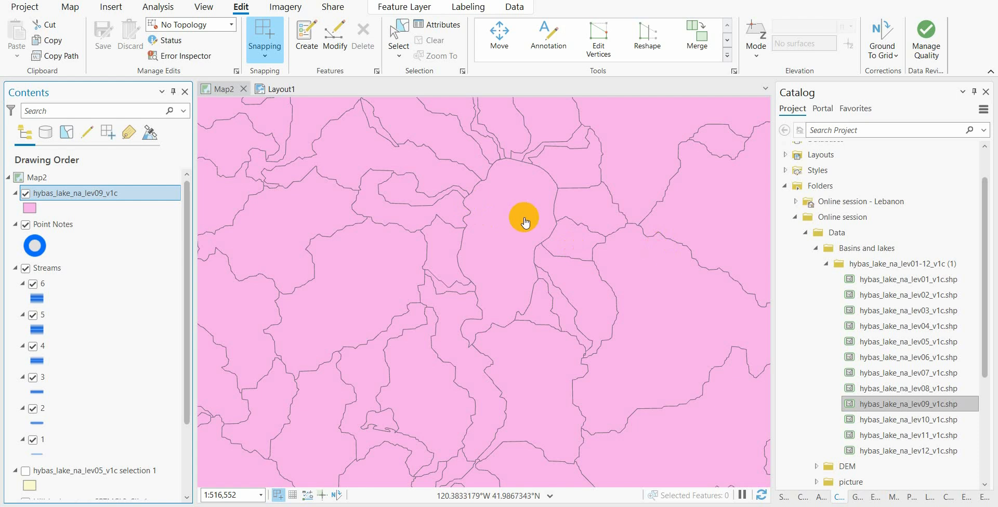
Select the lake polygon in hybas_lake_na_lev09_v1c and make a new layer from the selected feature.
{"action": "scroll", "coordinate": [530, 263], "scroll_direction": "up", "scroll_amount": 2}
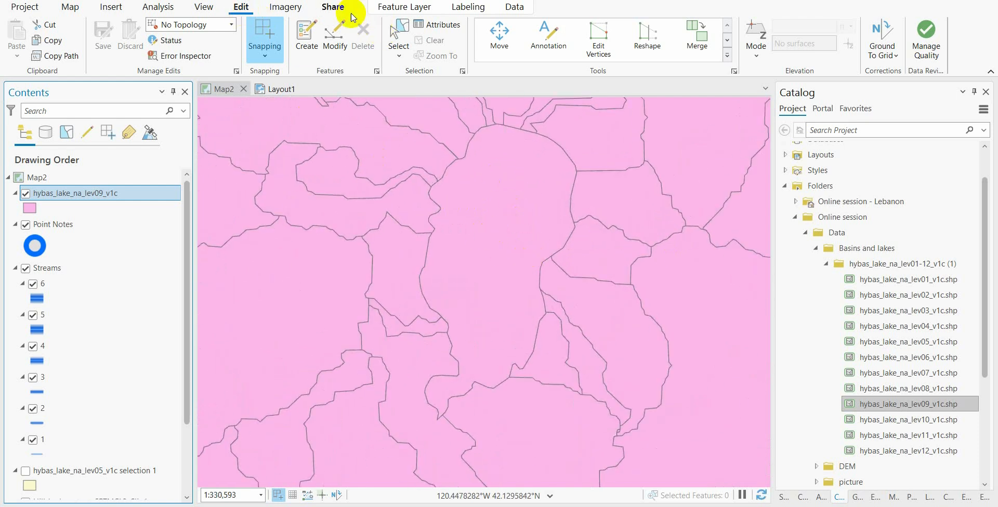
{"action": "left_click", "coordinate": [399, 29]}
{"action": "left_click", "coordinate": [507, 233]}
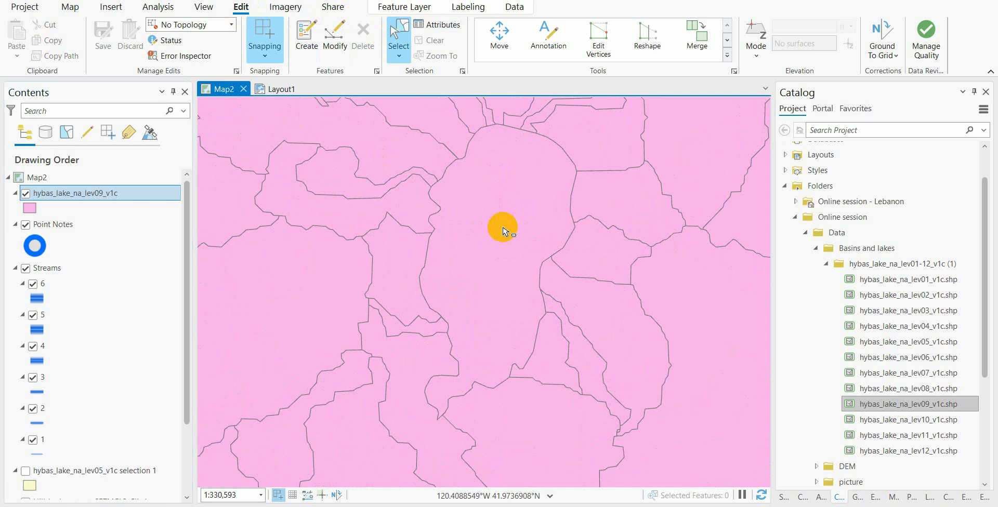
{"action": "right_click", "coordinate": [97, 195]}
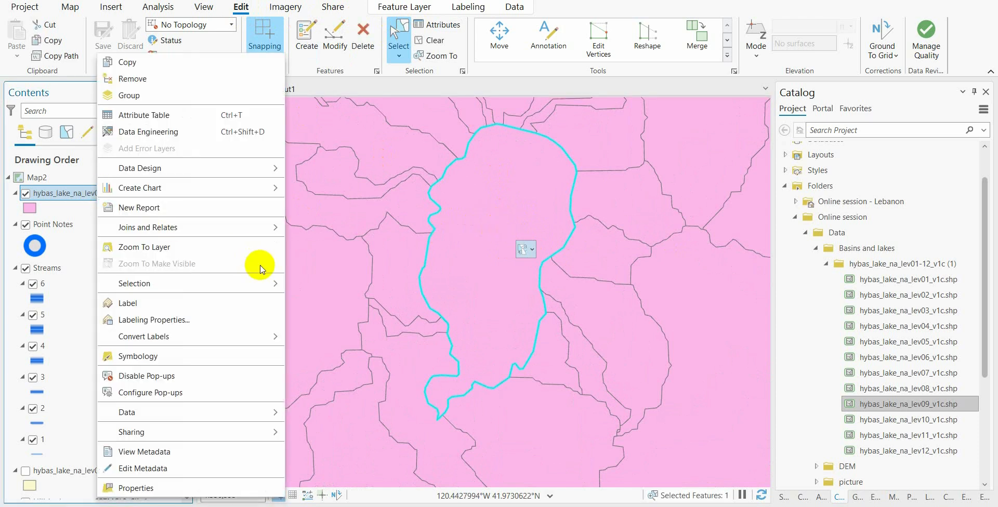
{"action": "left_click", "coordinate": [271, 283]}
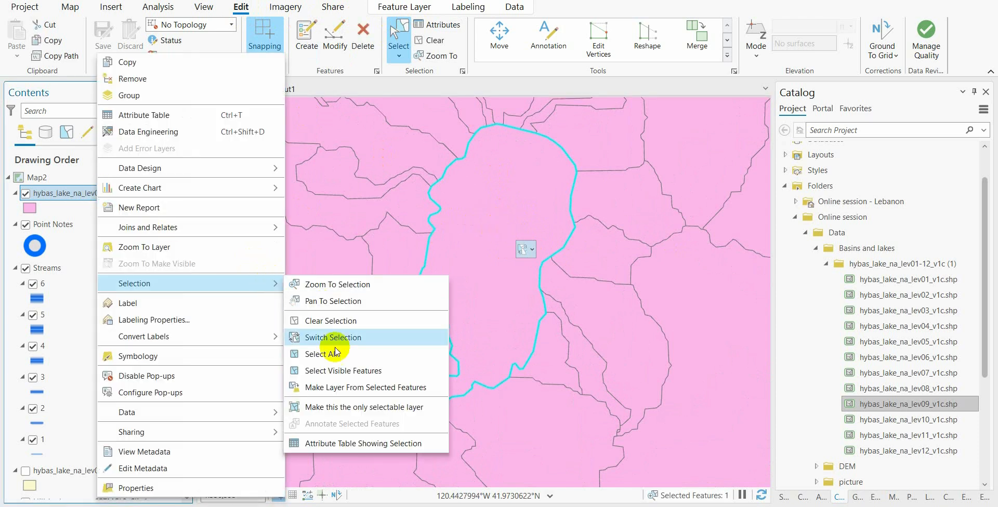
{"action": "left_click", "coordinate": [354, 389]}
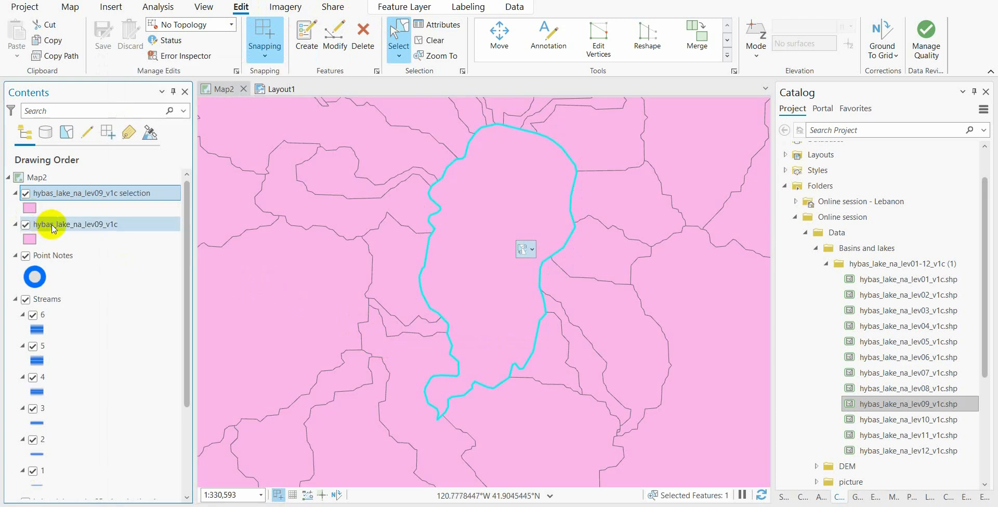
Hide the full hybas_lake_na_lev09_v1c layer and remove it from Map2, keeping the selection layer.
{"action": "left_click", "coordinate": [26, 225]}
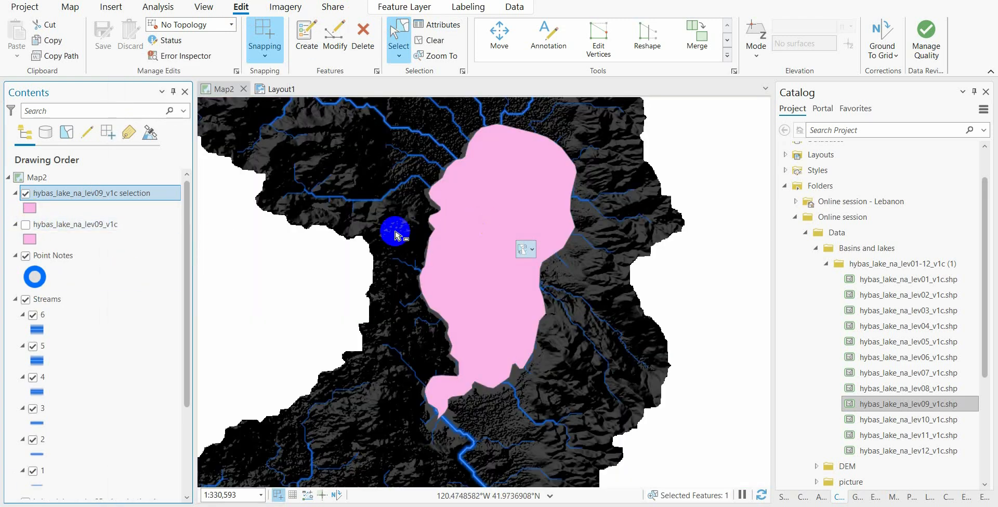
{"action": "left_click", "coordinate": [87, 228]}
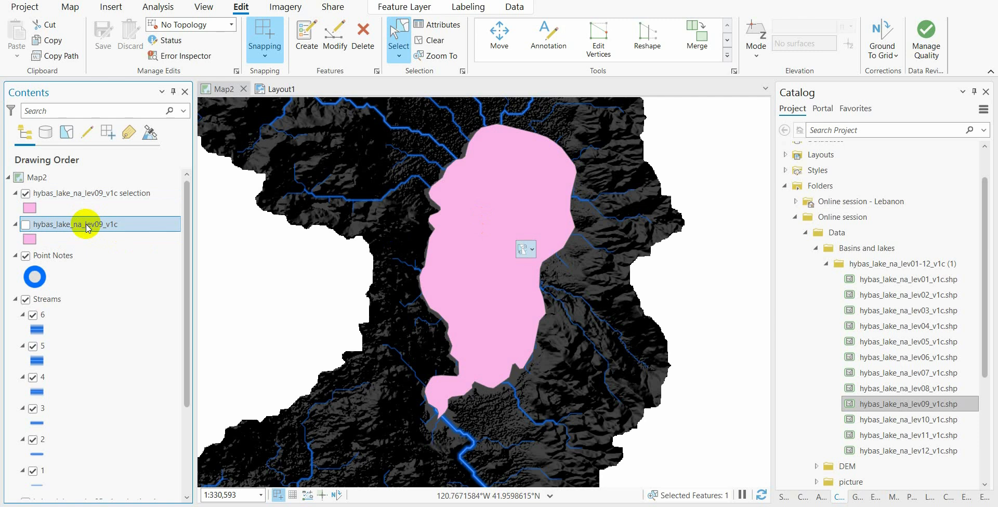
{"action": "right_click", "coordinate": [87, 227]}
{"action": "left_click", "coordinate": [152, 79]}
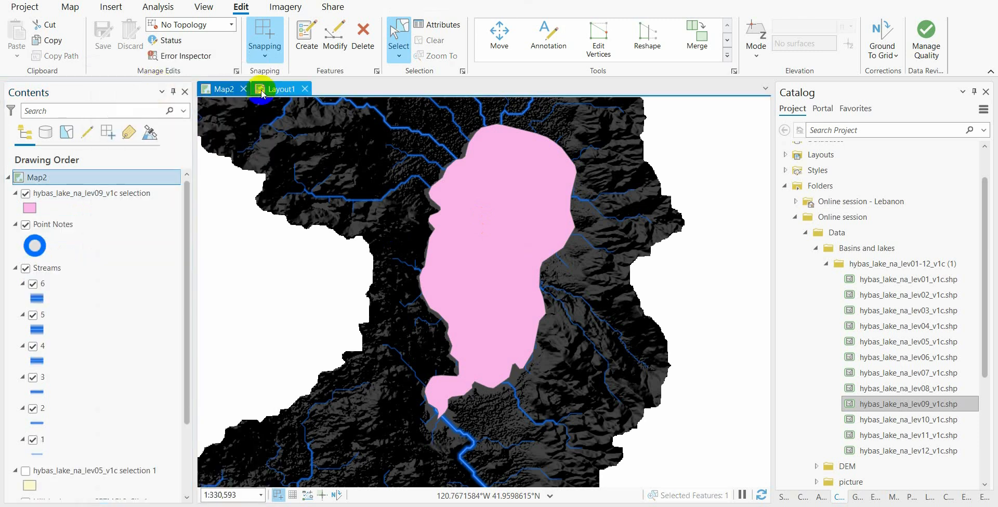
In Layout1, set the lake polygon symbol's solid stroke to 2 pt wide with color 68abfd.
{"action": "left_click", "coordinate": [282, 90]}
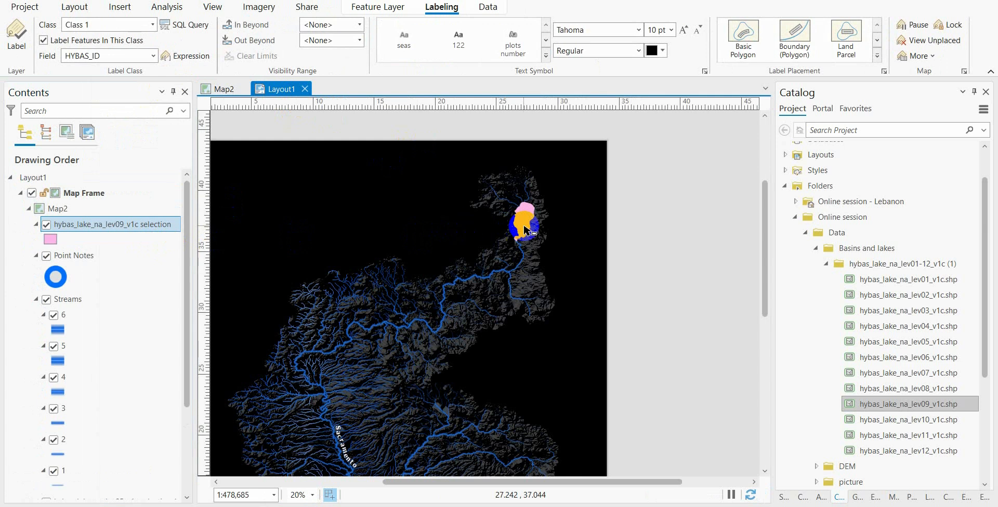
{"action": "left_click", "coordinate": [48, 239]}
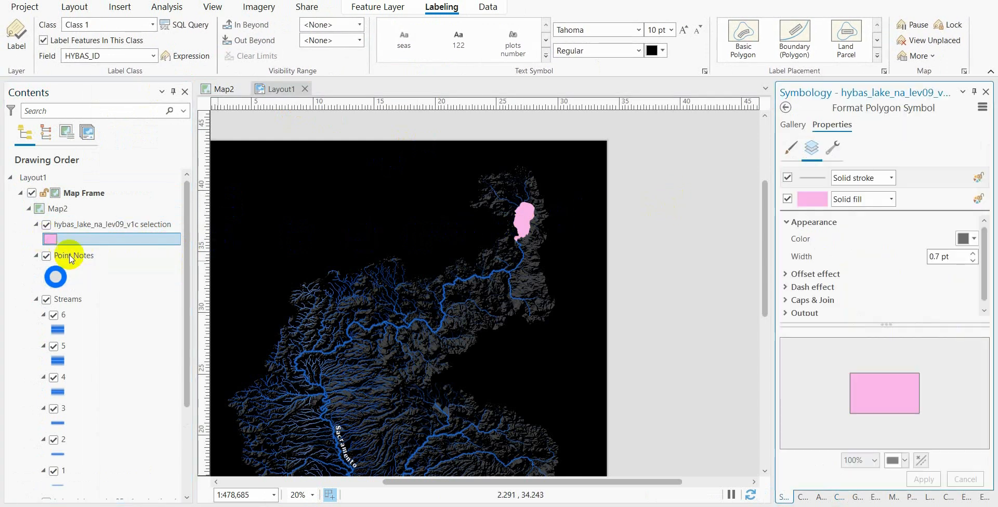
{"action": "left_click", "coordinate": [827, 178]}
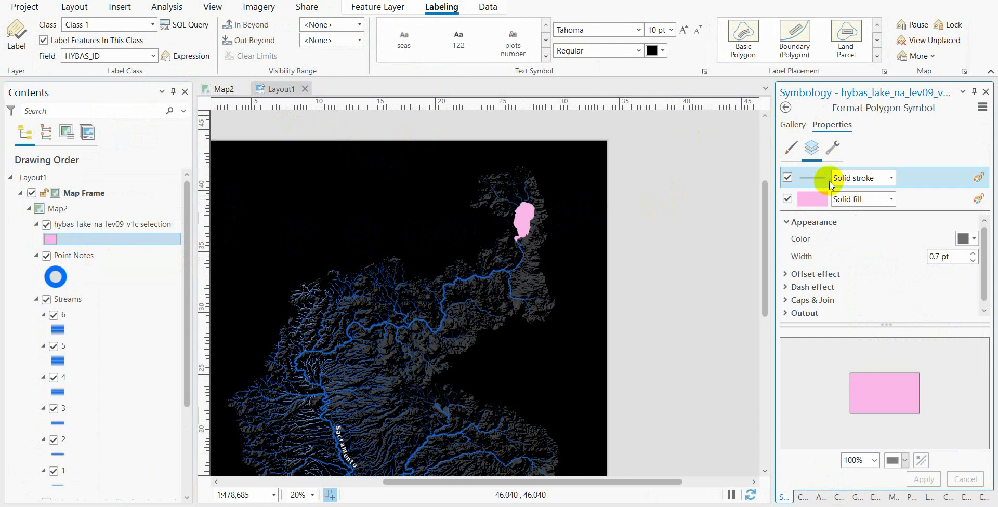
{"action": "left_click", "coordinate": [974, 254]}
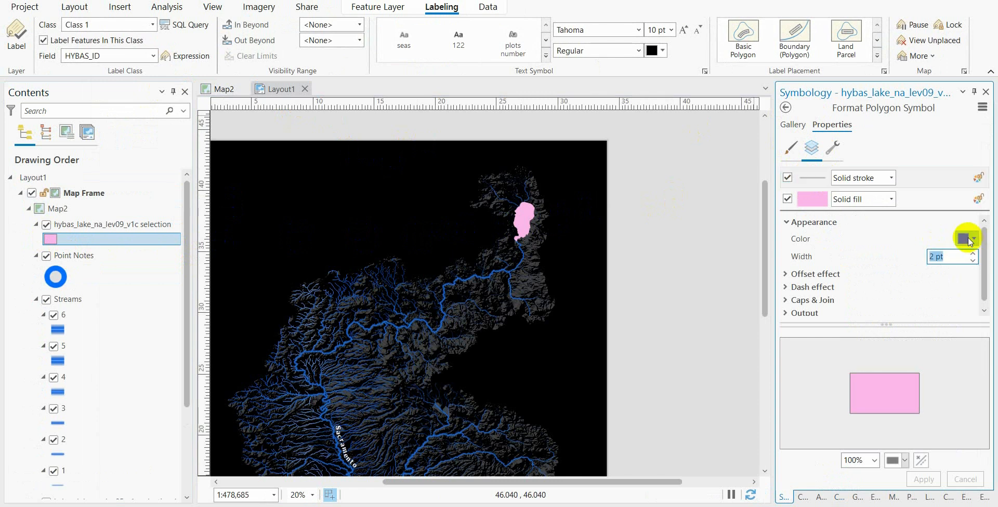
{"action": "left_click", "coordinate": [968, 239]}
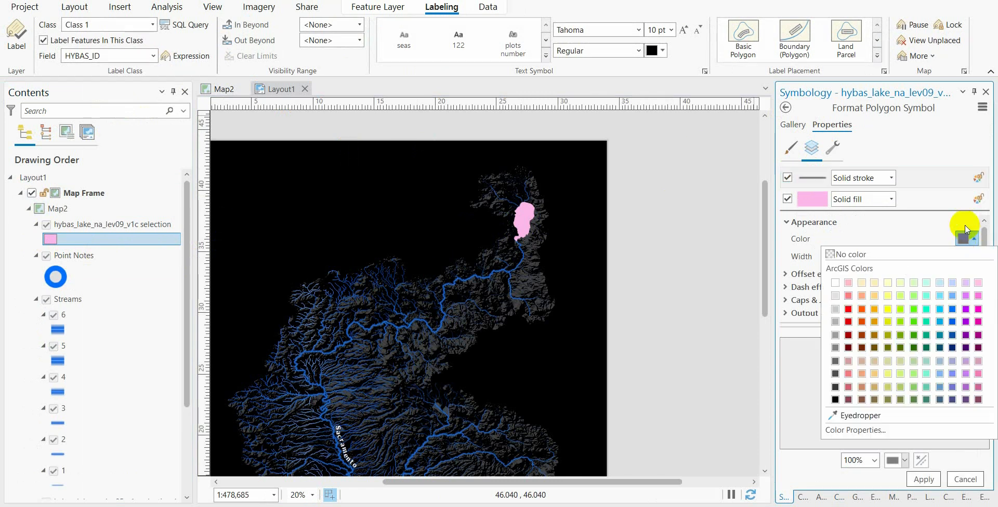
{"action": "left_click", "coordinate": [851, 432]}
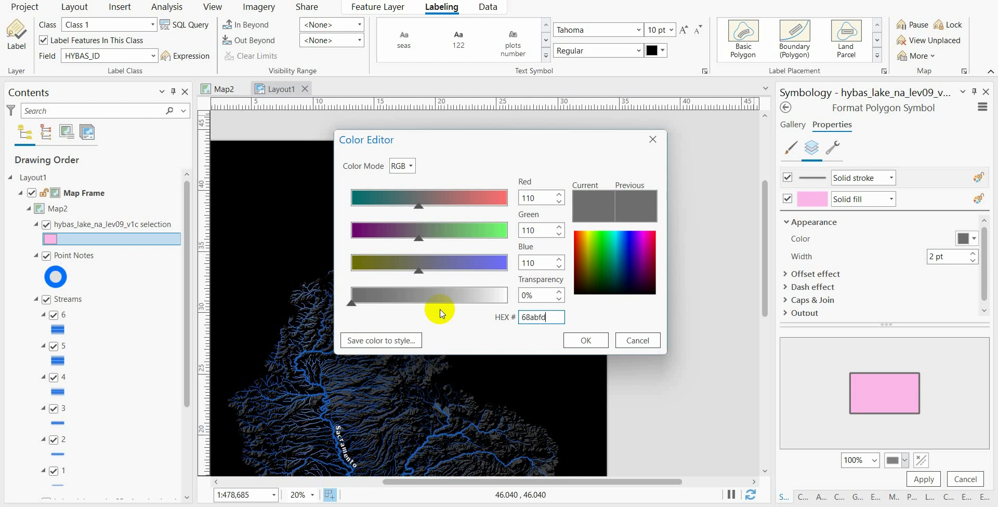
{"action": "key", "text": "Tab"}
{"action": "left_click", "coordinate": [586, 341]}
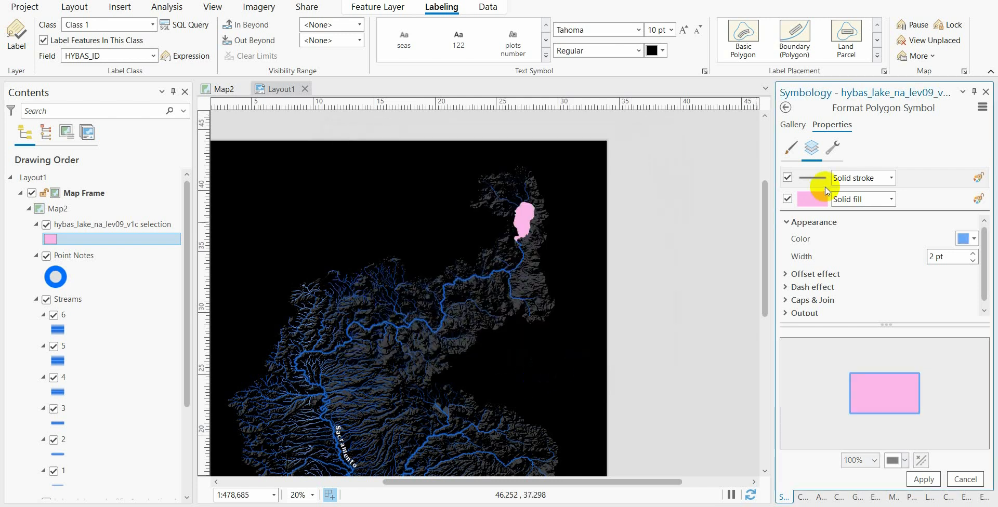
Set the lake polygon symbol's solid fill color to hex 0B4AA1 and apply it.
{"action": "left_click", "coordinate": [814, 200]}
{"action": "left_click", "coordinate": [974, 239]}
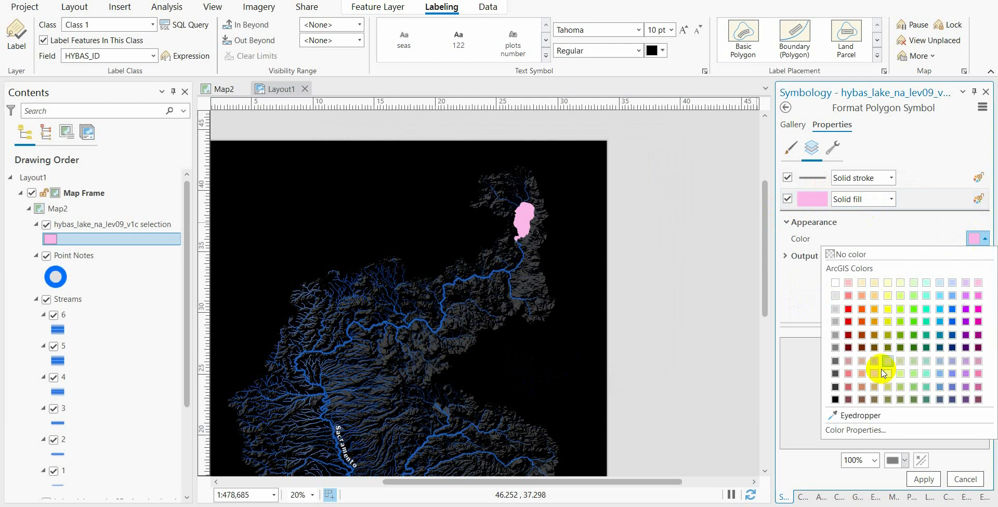
{"action": "left_click", "coordinate": [856, 438]}
{"action": "double_click", "coordinate": [540, 317]}
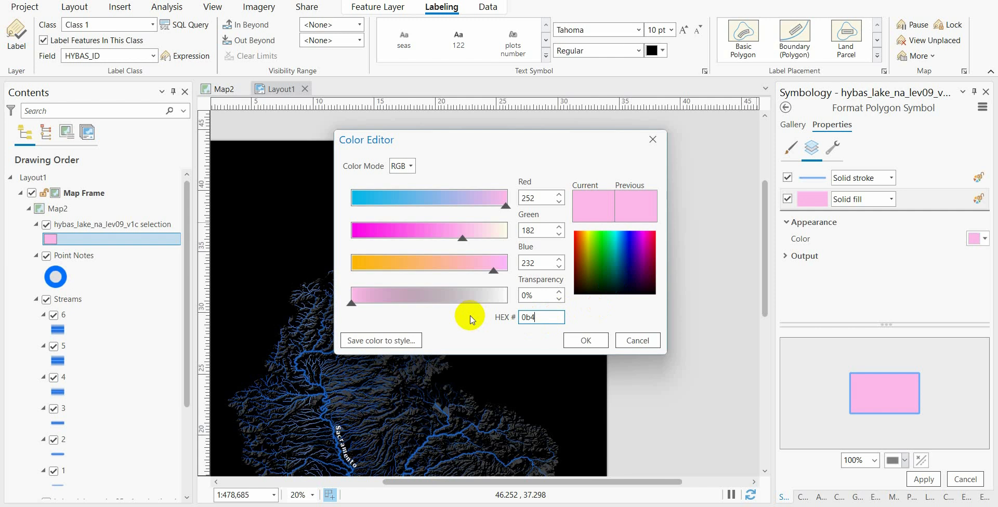
{"action": "key", "text": "Return"}
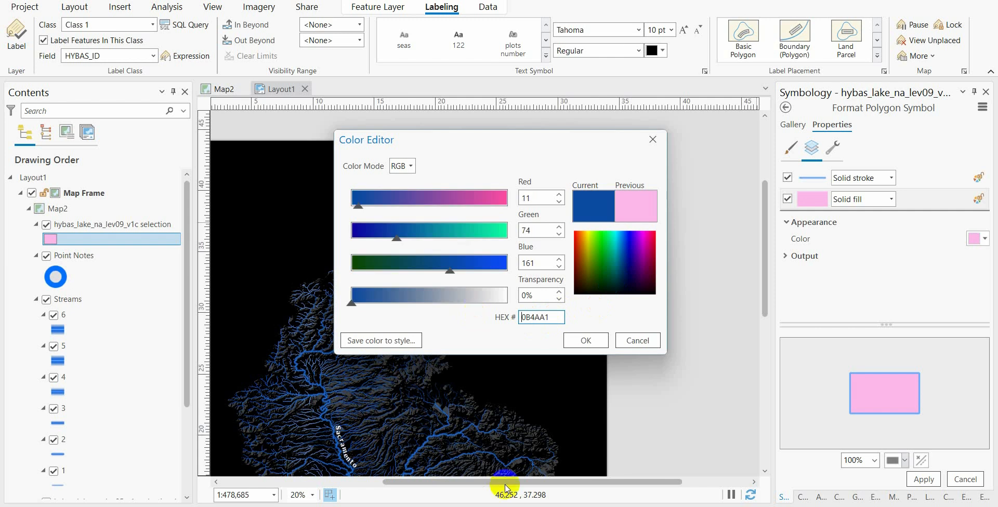
{"action": "left_click", "coordinate": [603, 340]}
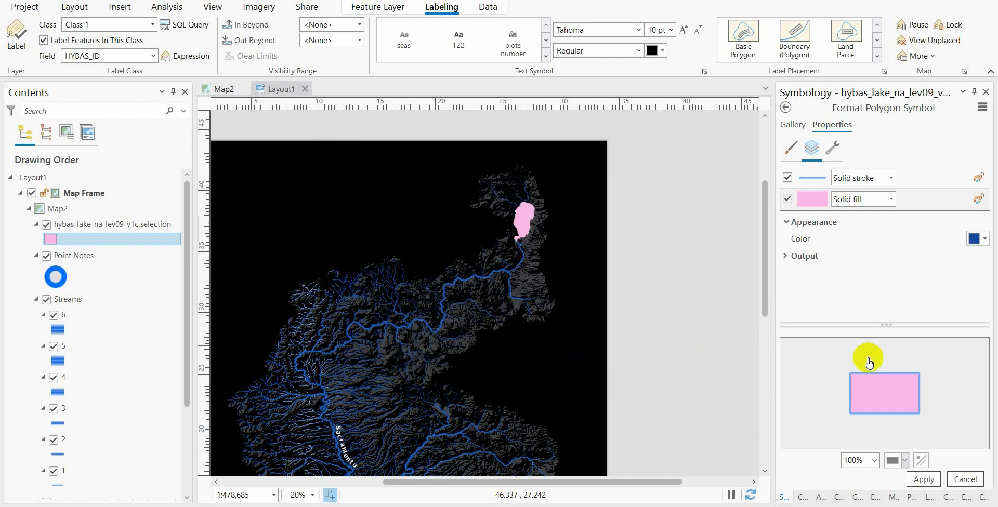
{"action": "left_click", "coordinate": [924, 479]}
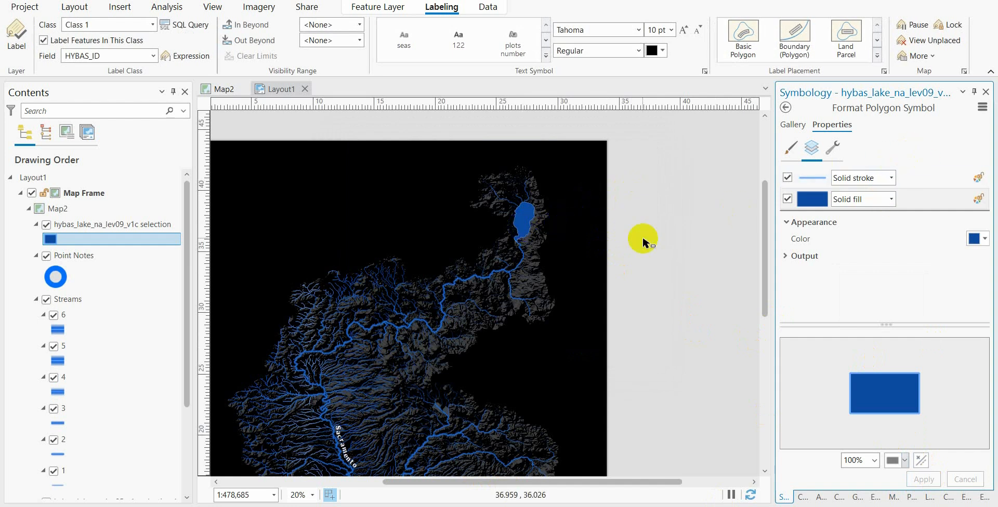
Add a Text field called name to the attribute table of the hybas_lake_na_lev09_v1c selection layer and save the field changes.
{"action": "left_click", "coordinate": [134, 224]}
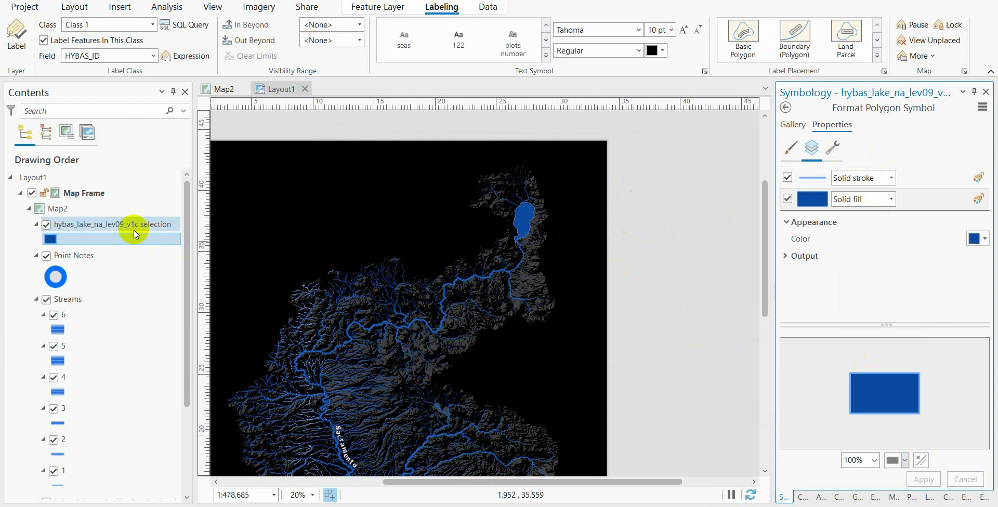
{"action": "right_click", "coordinate": [133, 222]}
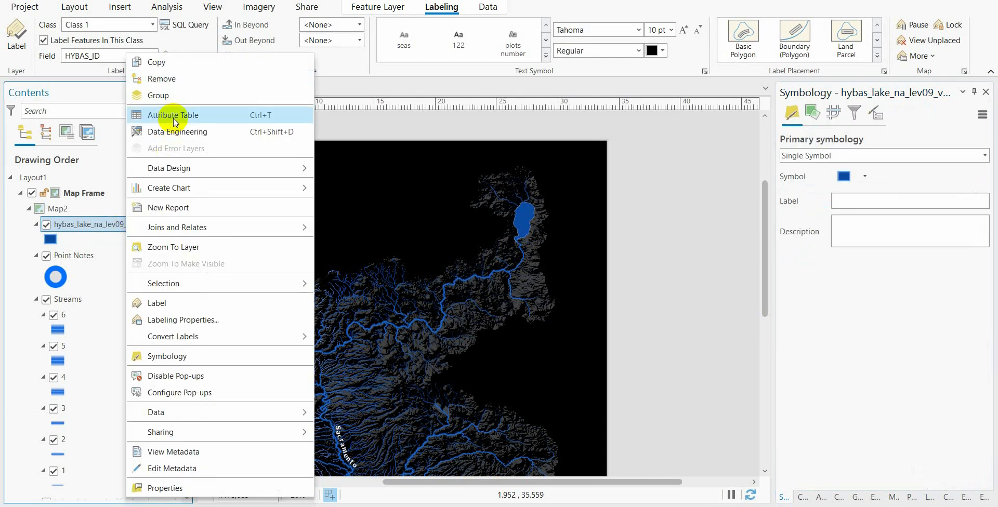
{"action": "left_click", "coordinate": [148, 114]}
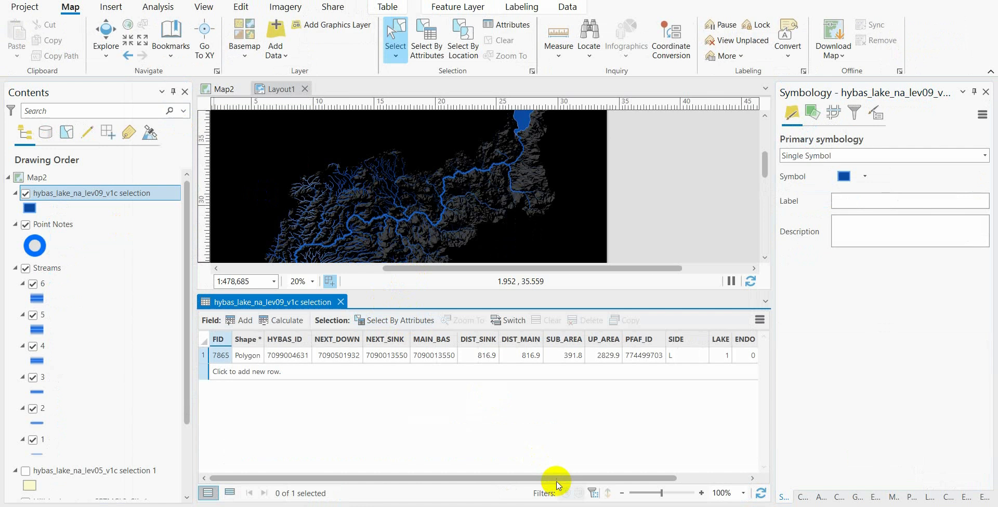
{"action": "left_click_drag", "start_coordinate": [555, 479], "coordinate": [475, 470]}
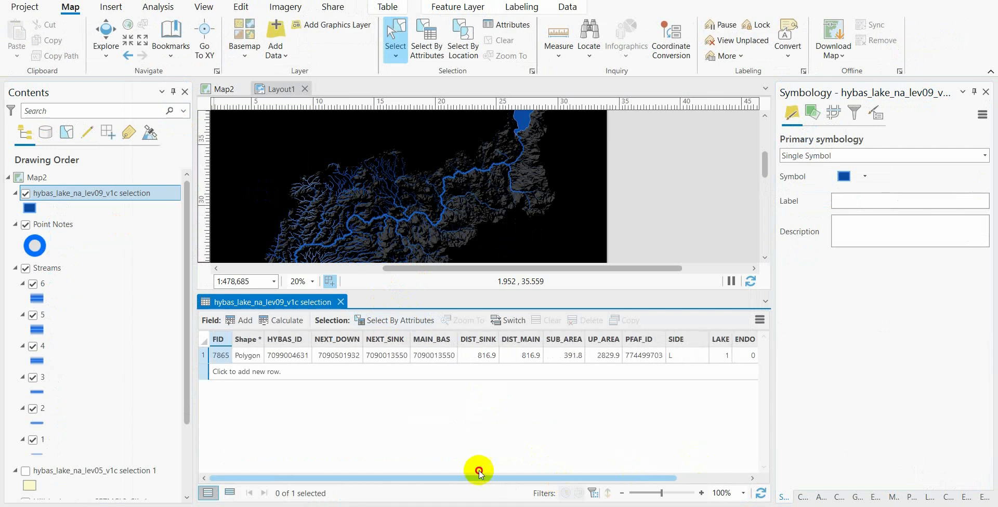
{"action": "left_click", "coordinate": [240, 320]}
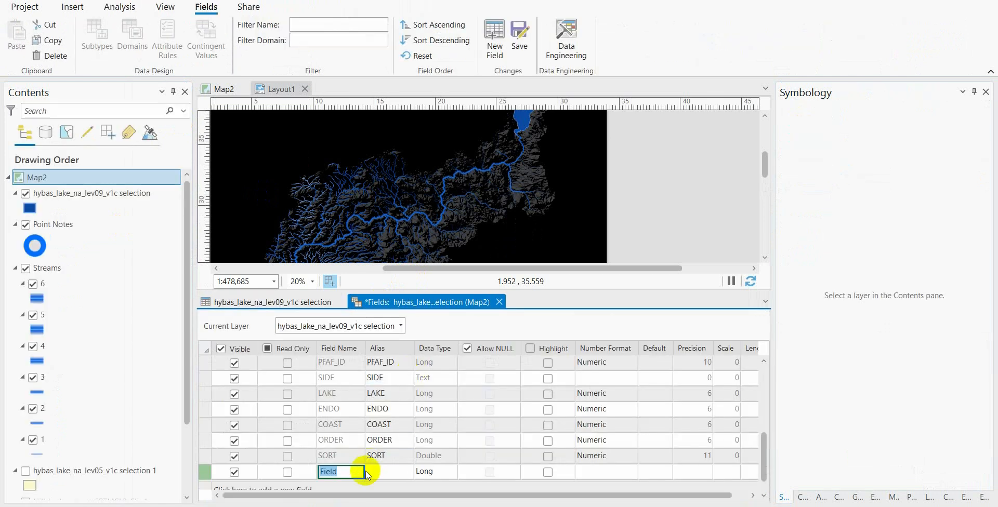
{"action": "type", "text": "name"}
{"action": "key", "text": "Return"}
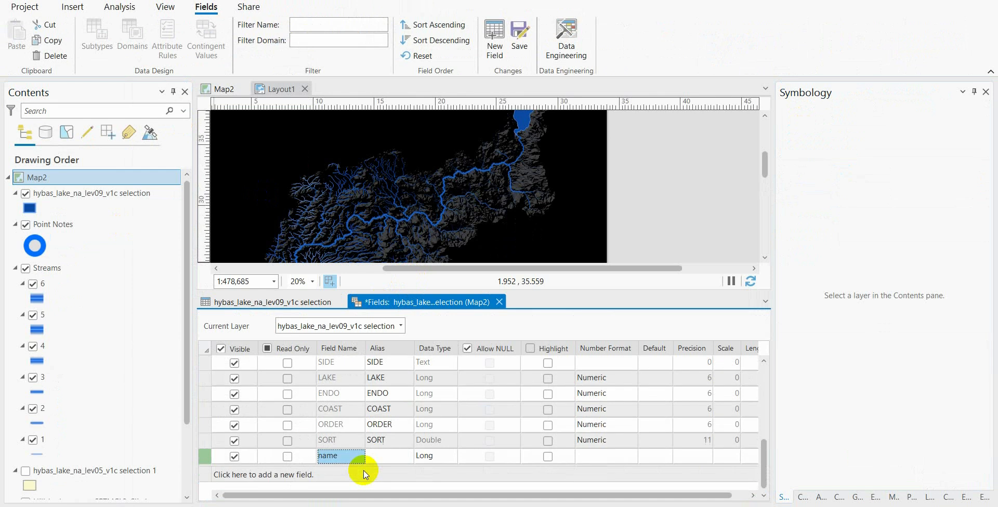
{"action": "left_click", "coordinate": [442, 456]}
{"action": "left_click", "coordinate": [445, 456]}
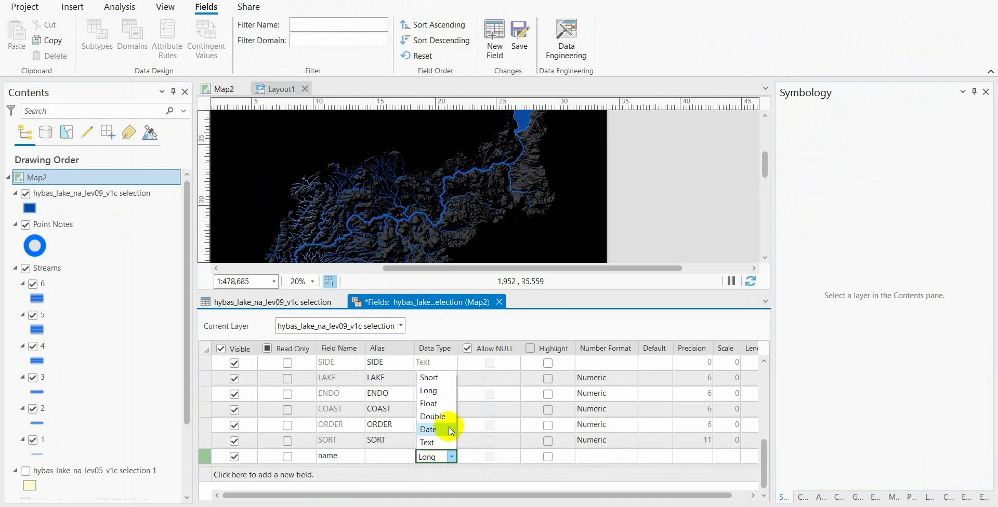
{"action": "left_click", "coordinate": [431, 443]}
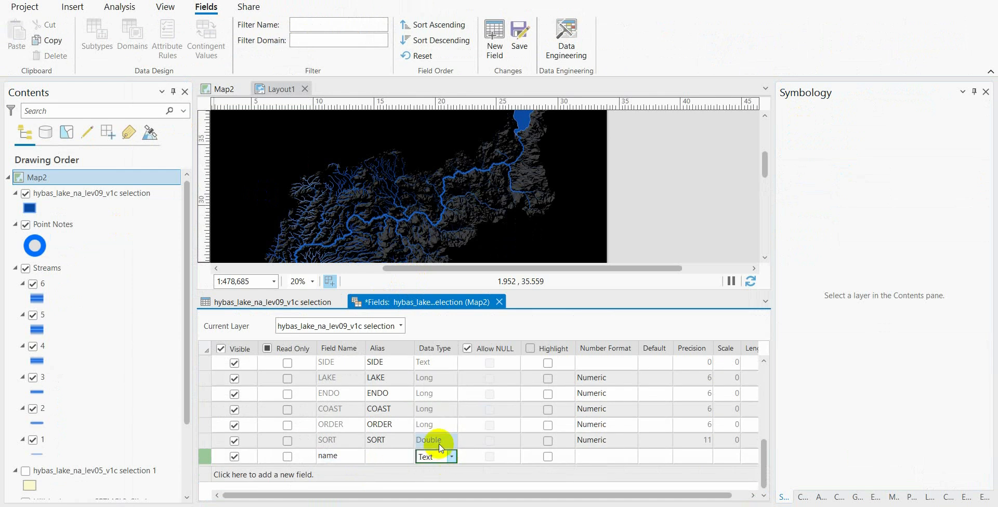
{"action": "left_click", "coordinate": [499, 302]}
{"action": "left_click", "coordinate": [494, 275]}
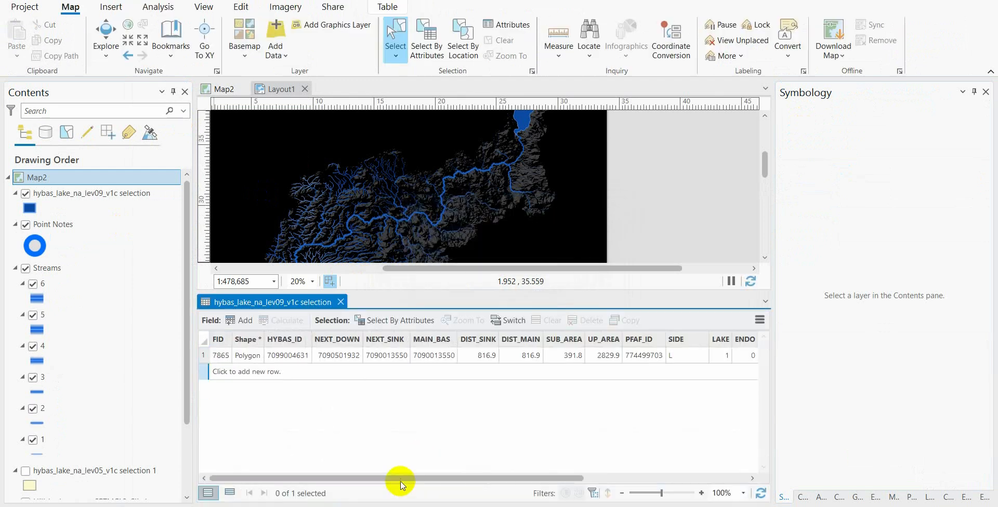
Enter Goose Lake in the name field of the lake polygon's record.
{"action": "left_click_drag", "start_coordinate": [401, 478], "coordinate": [679, 460]}
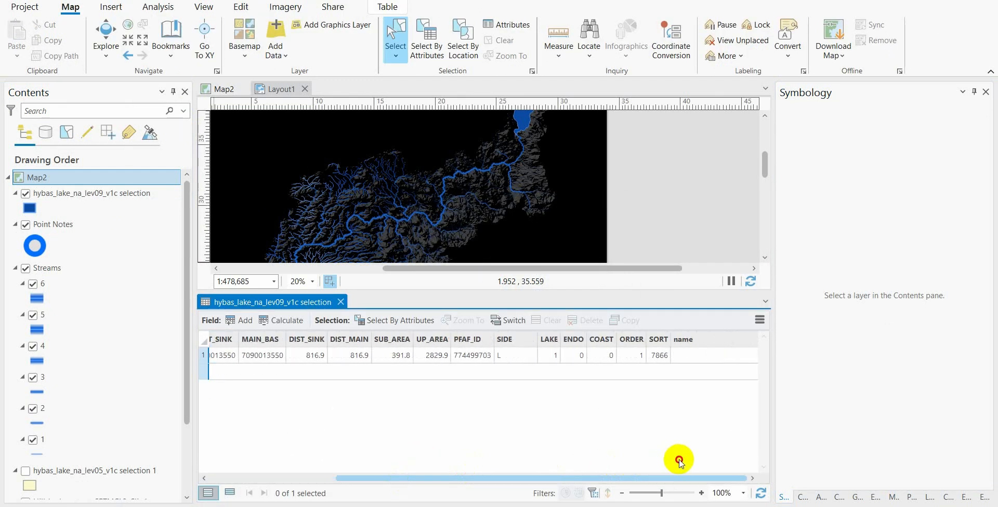
{"action": "double_click", "coordinate": [689, 357]}
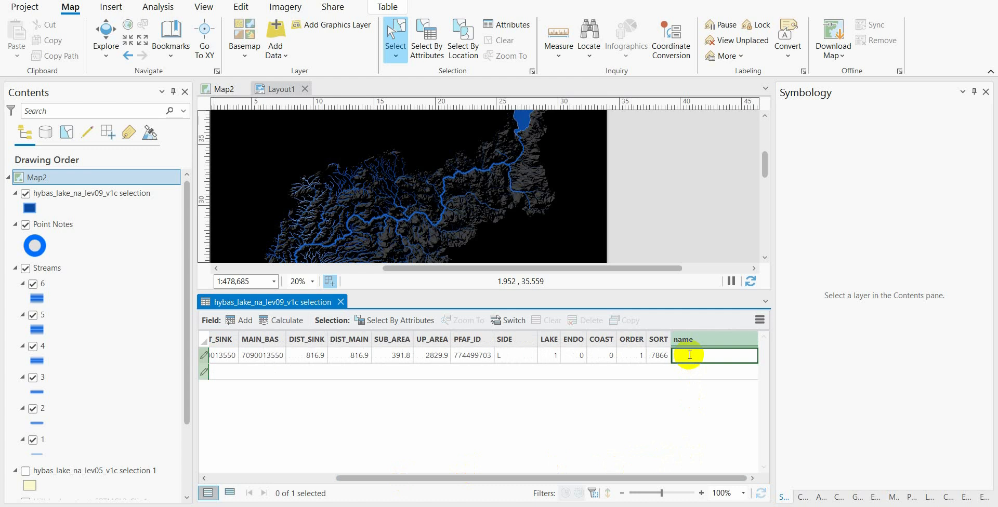
{"action": "type", "text": "Goose Lake"}
{"action": "key", "text": "Return"}
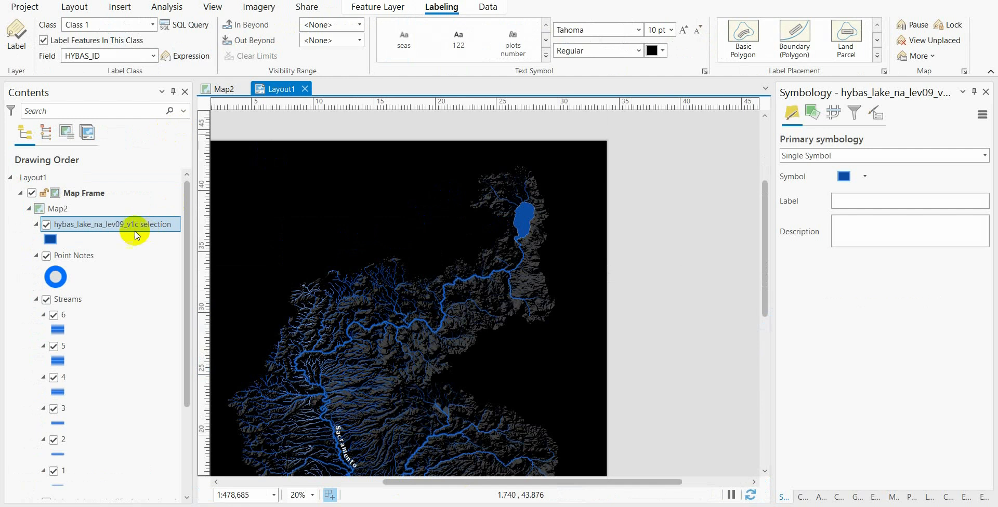
Turn on labels for the lake selection layer, using name as the label field.
{"action": "left_click", "coordinate": [17, 36]}
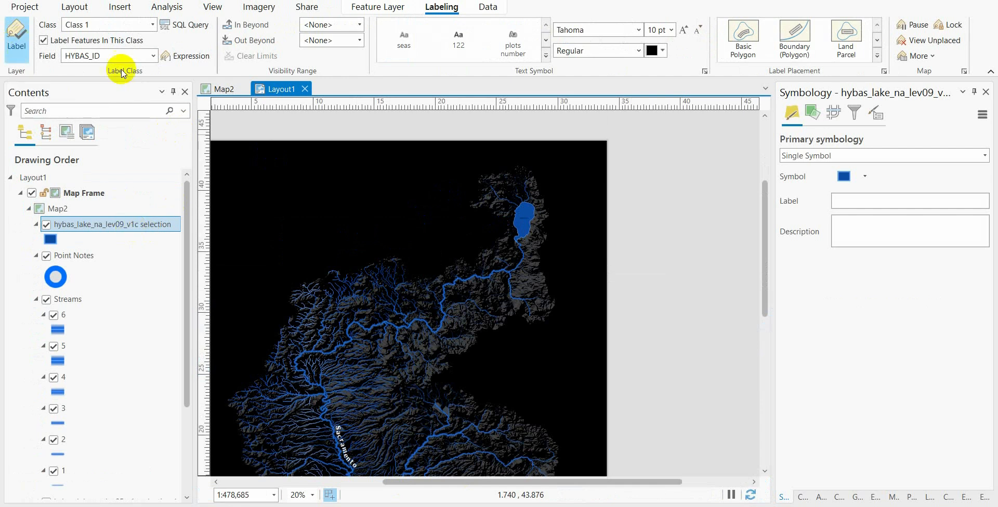
{"action": "left_click", "coordinate": [154, 56]}
{"action": "scroll", "coordinate": [114, 104], "scroll_direction": "down", "scroll_amount": 5}
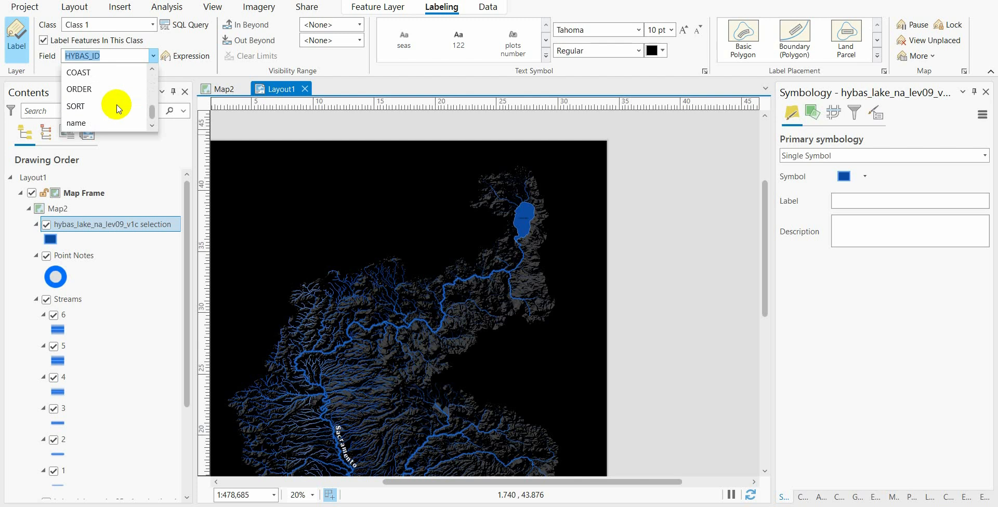
{"action": "left_click", "coordinate": [91, 124]}
Style the Goose Lake label with 35 pt PLTS Futura Med text in white.
{"action": "scroll", "coordinate": [537, 229], "scroll_direction": "up", "scroll_amount": 2}
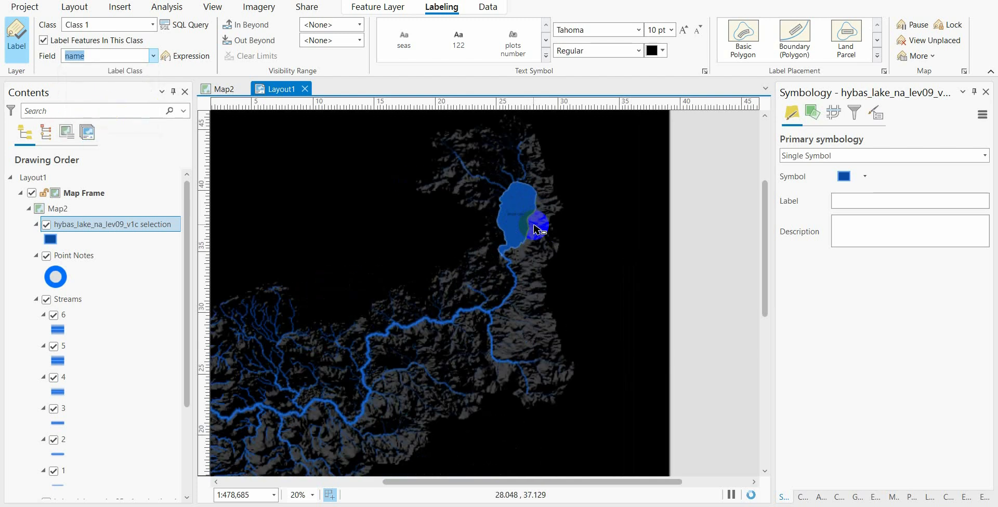
{"action": "scroll", "coordinate": [537, 228], "scroll_direction": "up", "scroll_amount": 4}
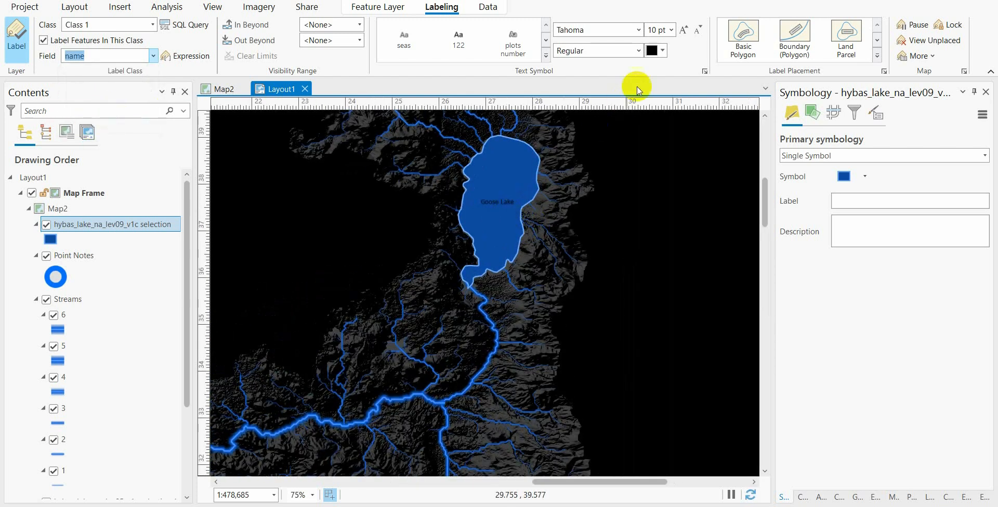
{"action": "left_click", "coordinate": [664, 35]}
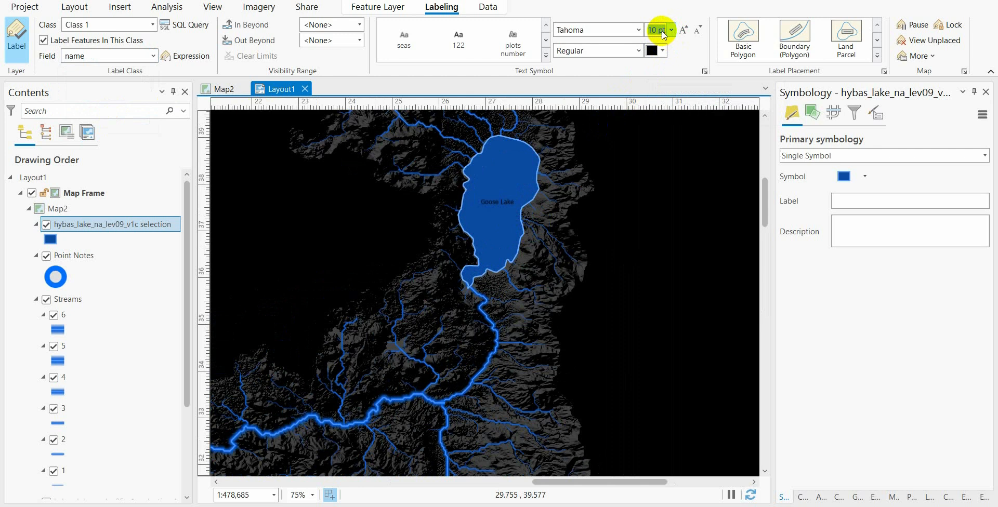
{"action": "type", "text": "35"}
{"action": "key", "text": "Return"}
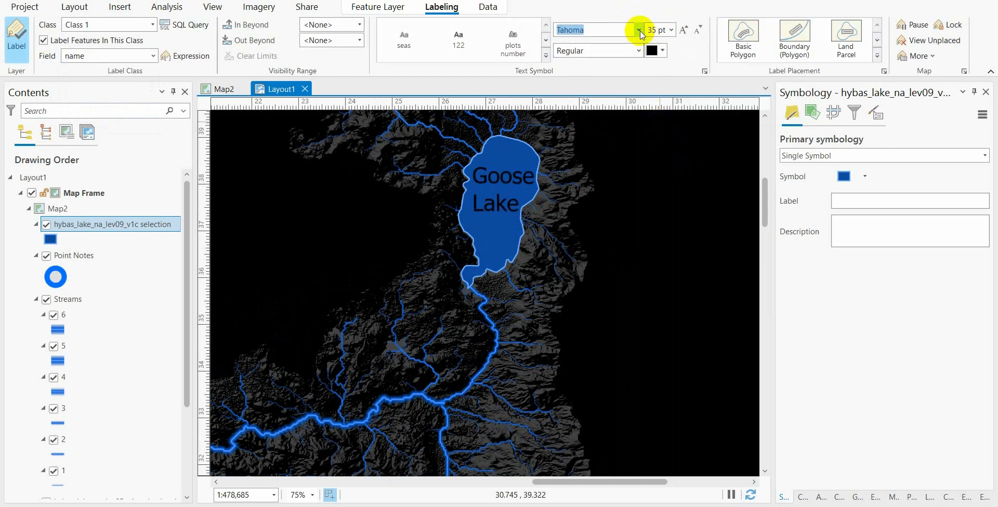
{"action": "left_click", "coordinate": [636, 30]}
{"action": "left_click_drag", "start_coordinate": [809, 385], "coordinate": [814, 41]}
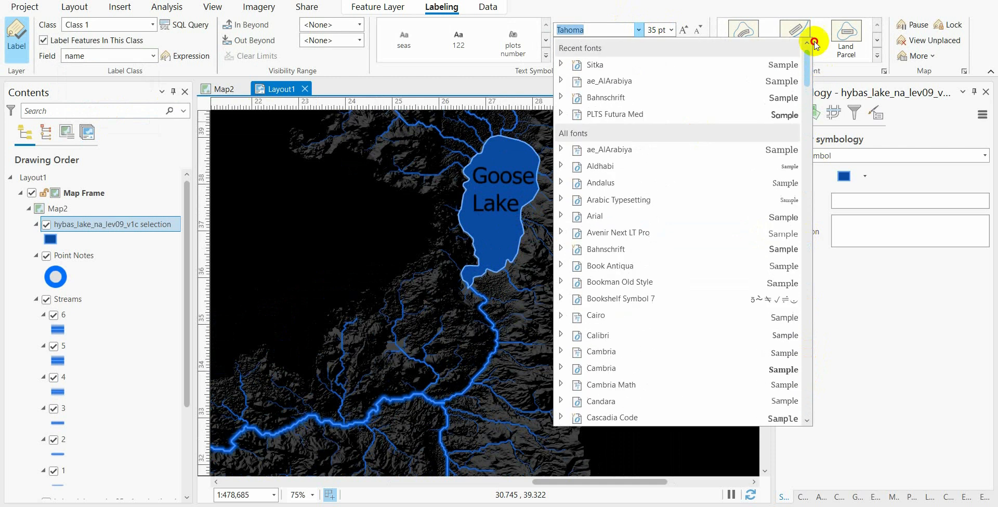
{"action": "left_click", "coordinate": [630, 111]}
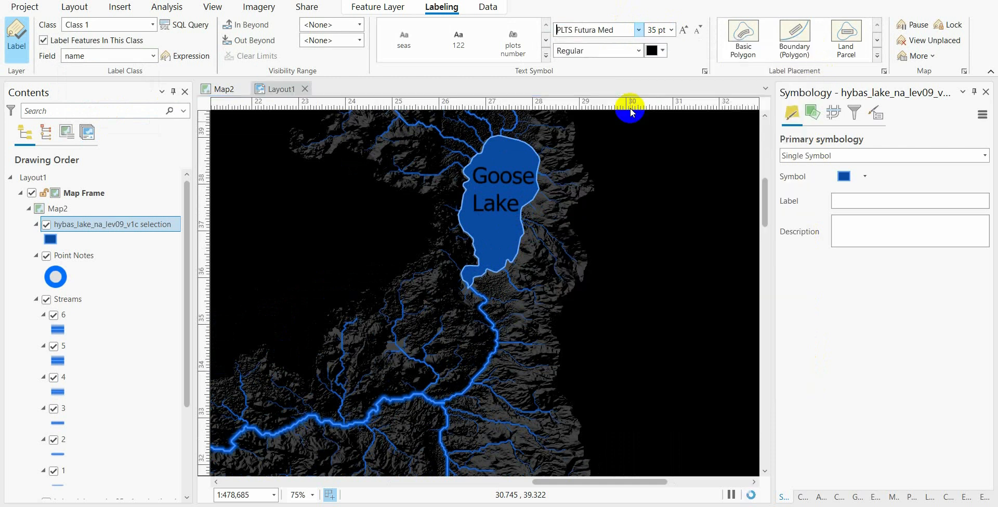
{"action": "left_click", "coordinate": [652, 50]}
{"action": "left_click", "coordinate": [659, 94]}
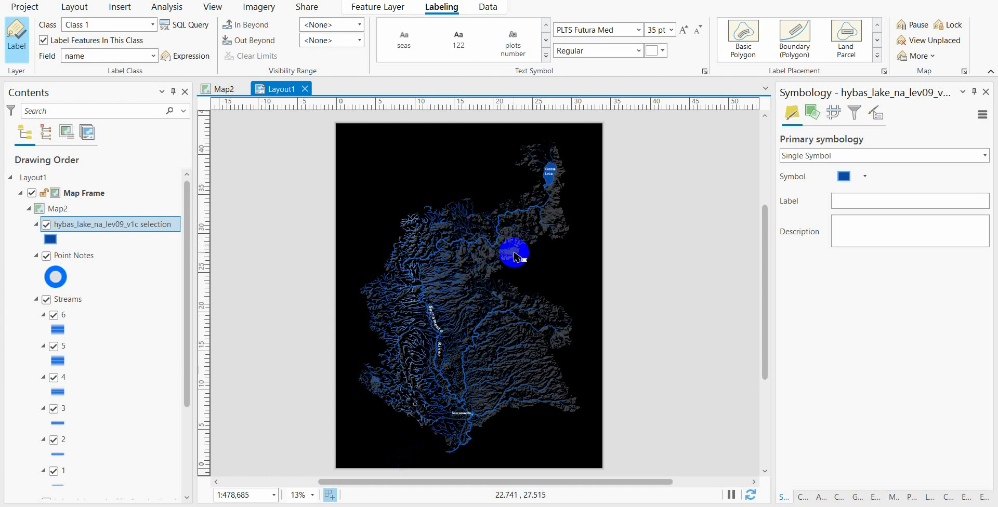
Add the Blue Vertical Label Graticule grid to the map frame in Layout1.
{"action": "left_click", "coordinate": [448, 186]}
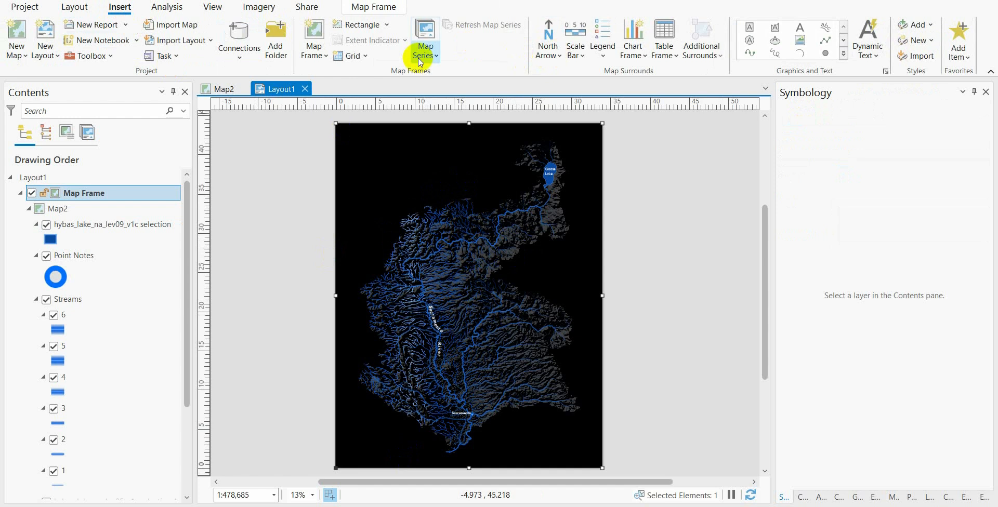
{"action": "left_click", "coordinate": [356, 56]}
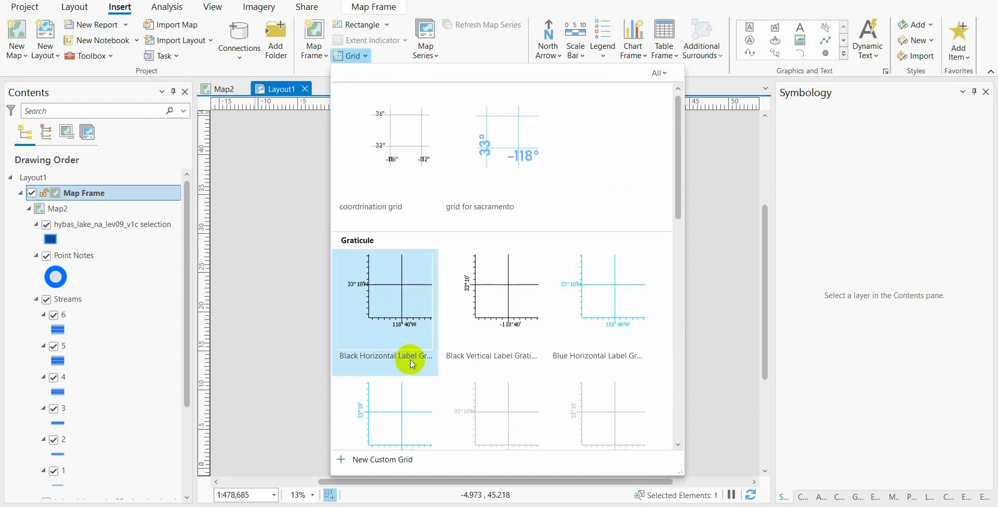
{"action": "left_click", "coordinate": [385, 403]}
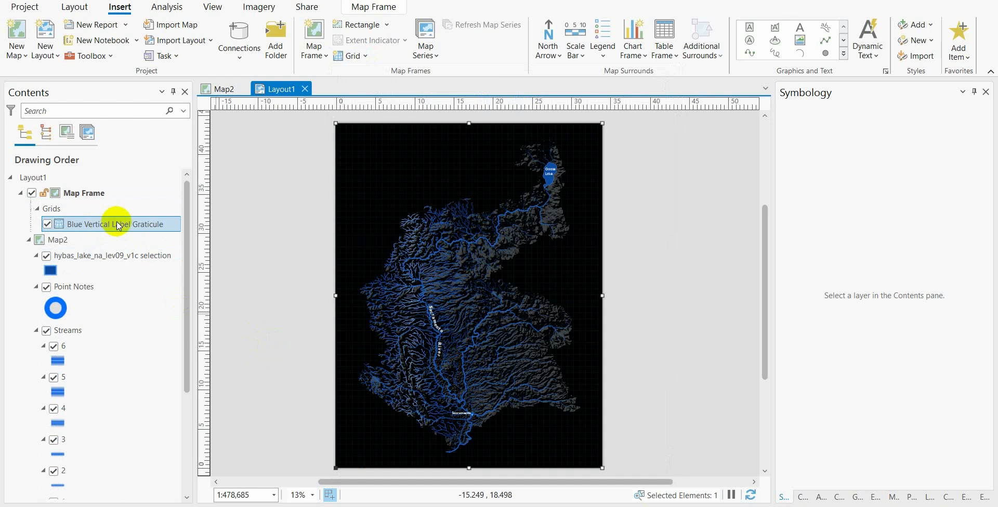
{"action": "scroll", "coordinate": [369, 236], "scroll_direction": "up", "scroll_amount": 5}
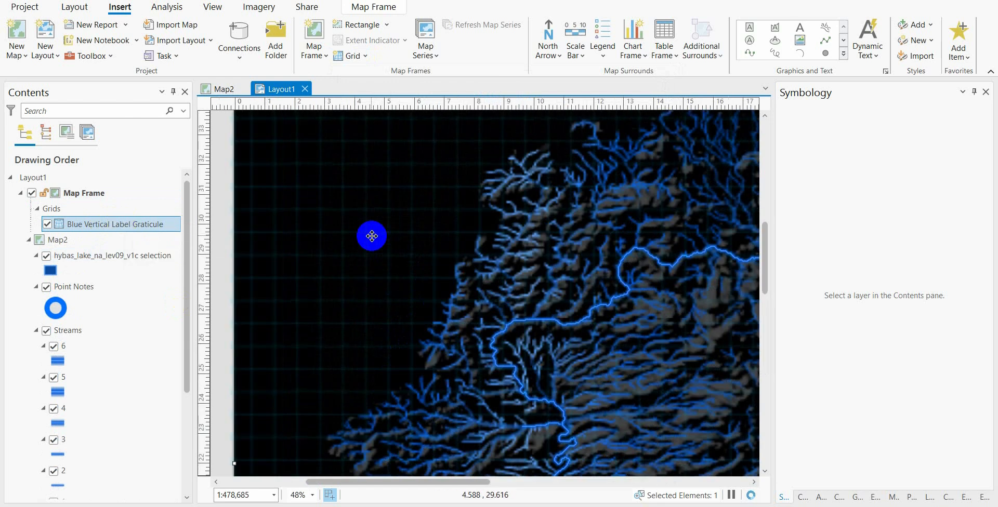
{"action": "scroll", "coordinate": [383, 260], "scroll_direction": "down", "scroll_amount": 5}
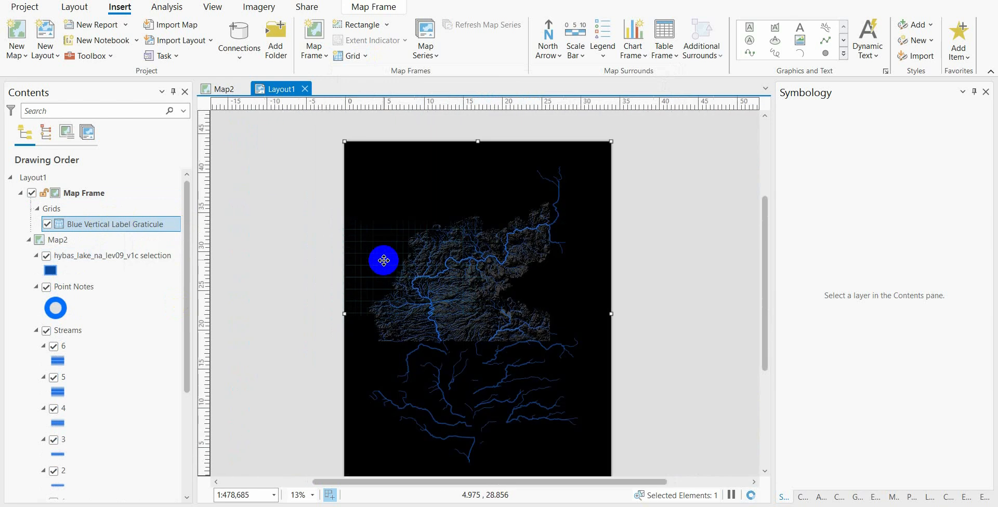
{"action": "left_click_drag", "start_coordinate": [461, 273], "coordinate": [460, 258]}
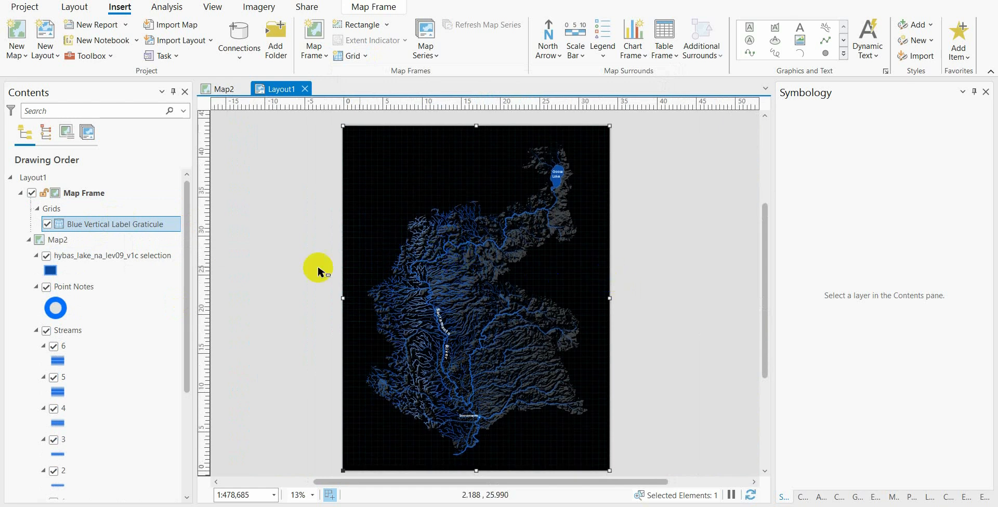
Open the properties of the Blue Vertical Label Graticule and turn off automatic interval adjustment.
{"action": "left_click", "coordinate": [126, 226]}
{"action": "double_click", "coordinate": [127, 226]}
{"action": "scroll", "coordinate": [584, 240], "scroll_direction": "up", "scroll_amount": 7}
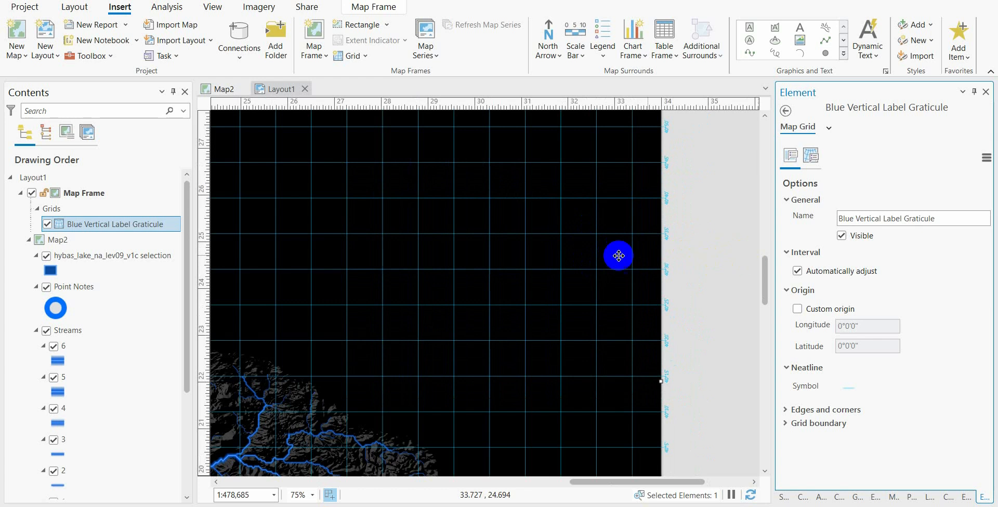
{"action": "left_click", "coordinate": [797, 271]}
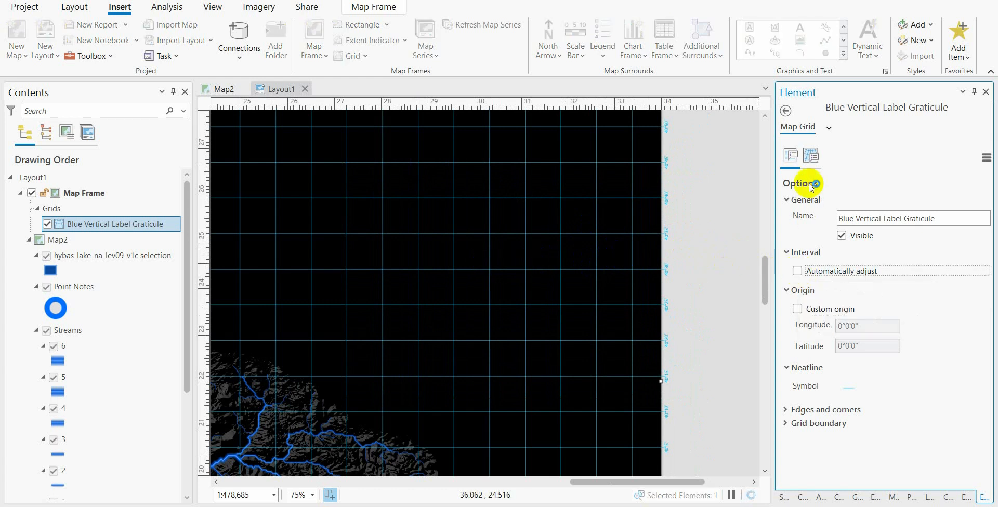
Remove the Ticks 1 and Ticks components from the graticule.
{"action": "left_click", "coordinate": [812, 156]}
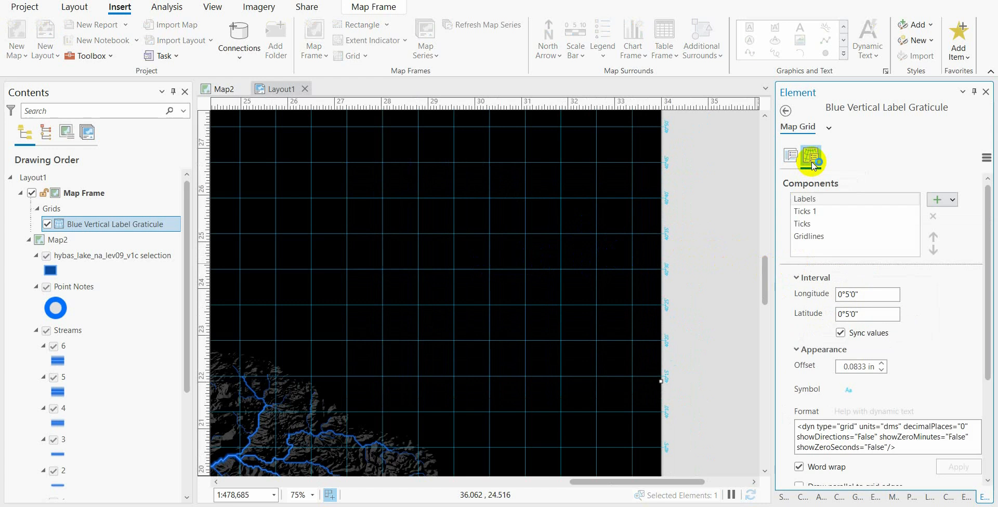
{"action": "left_click", "coordinate": [843, 211]}
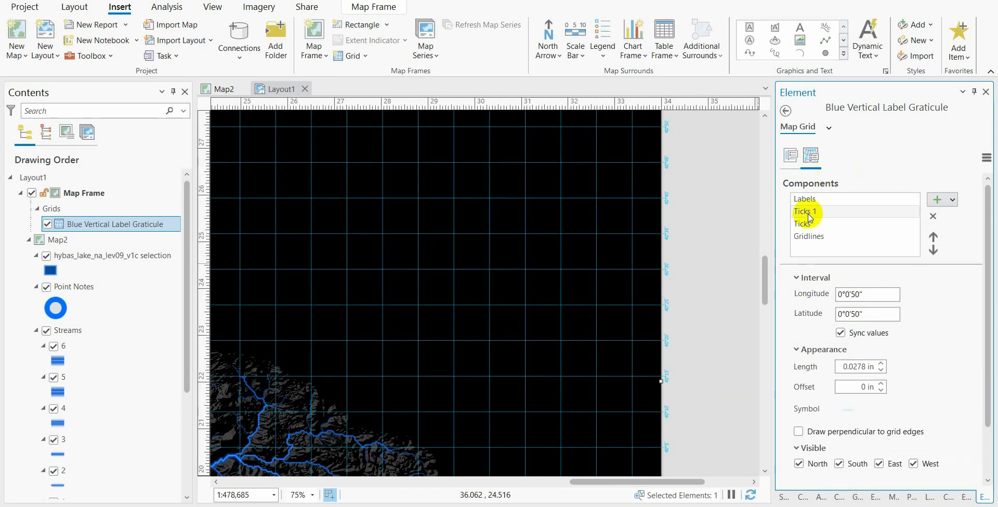
{"action": "left_click", "coordinate": [933, 217]}
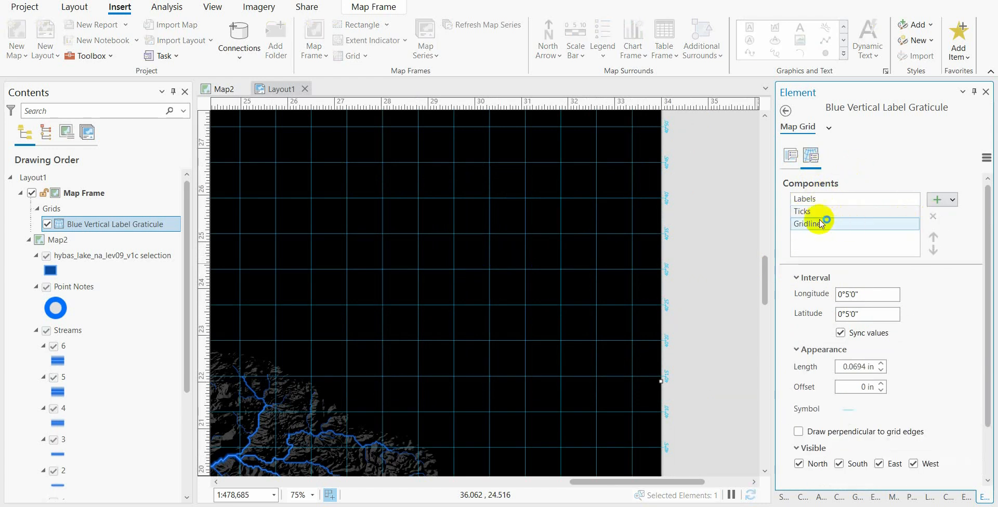
{"action": "left_click", "coordinate": [866, 212]}
{"action": "left_click", "coordinate": [934, 216]}
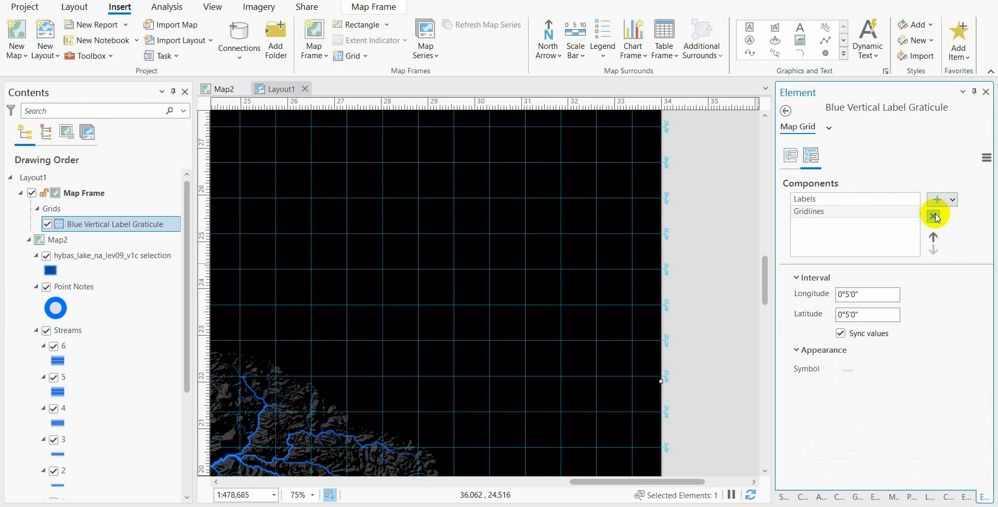
Set the longitude and latitude interval of both the graticule's labels and gridlines to 0°30'0".
{"action": "left_click", "coordinate": [817, 201]}
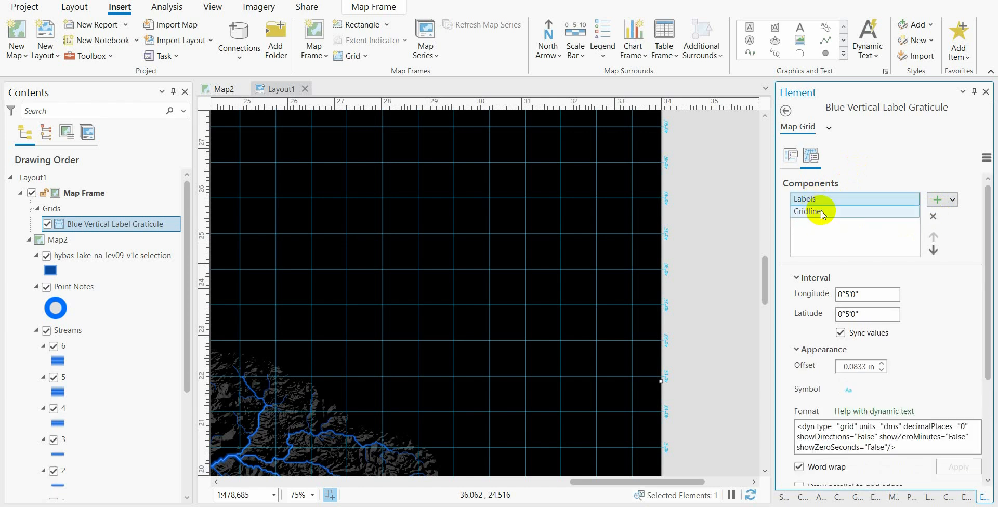
{"action": "left_click", "coordinate": [823, 215]}
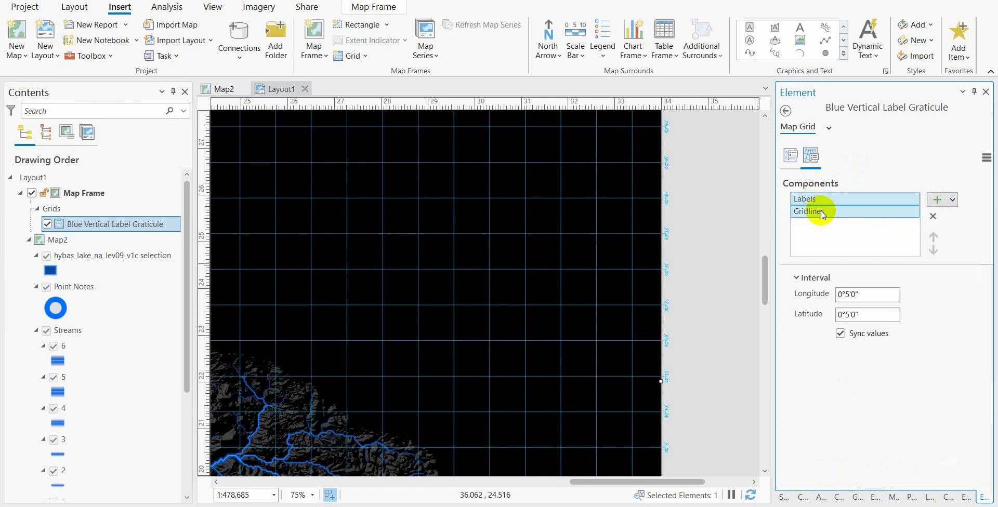
{"action": "left_click", "coordinate": [847, 296]}
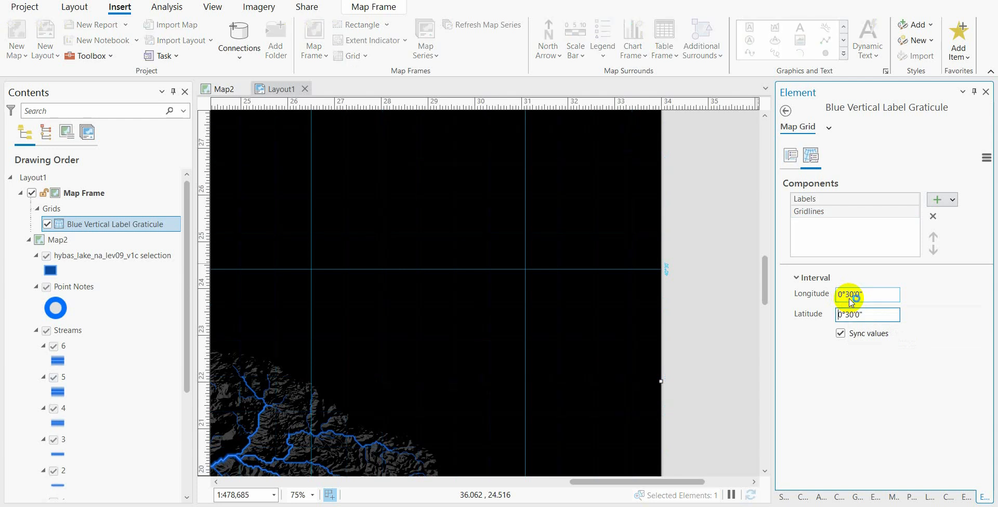
Set the graticule labels' text size to 20 pt and apply it.
{"action": "scroll", "coordinate": [594, 239], "scroll_direction": "down", "scroll_amount": 3}
{"action": "scroll", "coordinate": [604, 200], "scroll_direction": "up", "scroll_amount": 5}
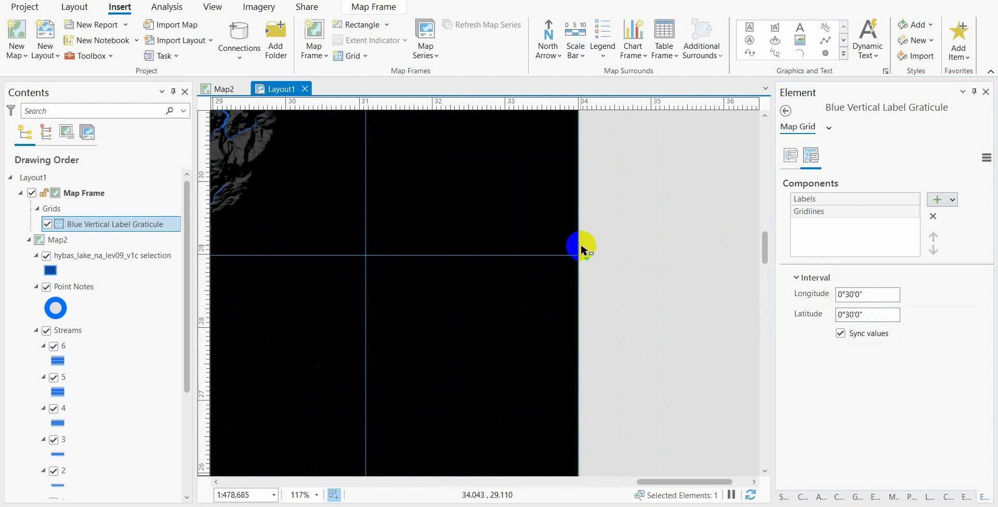
{"action": "scroll", "coordinate": [593, 263], "scroll_direction": "up", "scroll_amount": 4}
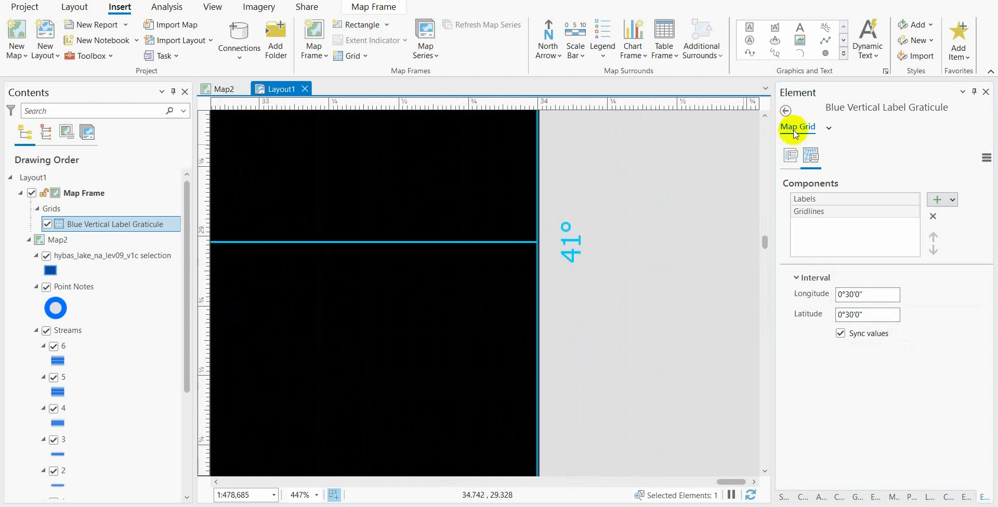
{"action": "left_click", "coordinate": [829, 128]}
{"action": "left_click", "coordinate": [869, 177]}
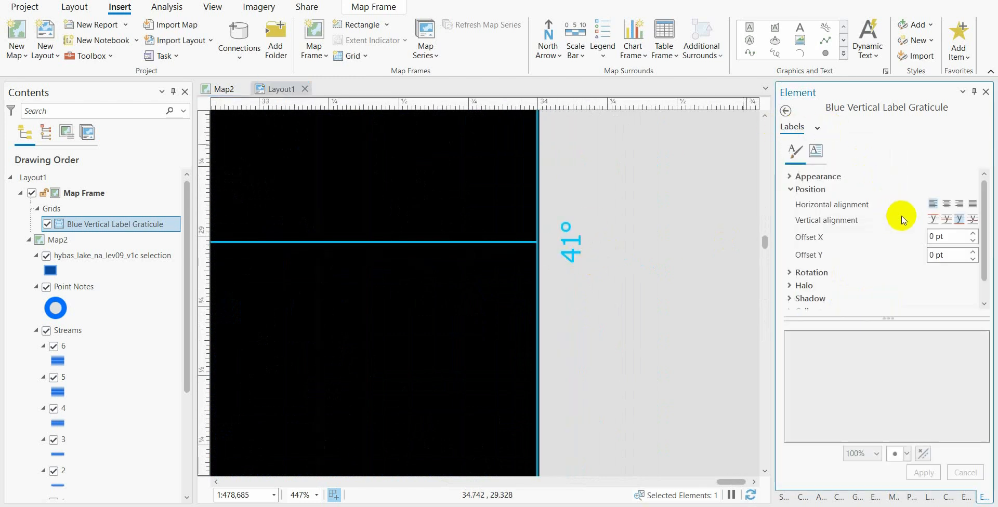
{"action": "left_click", "coordinate": [826, 178]}
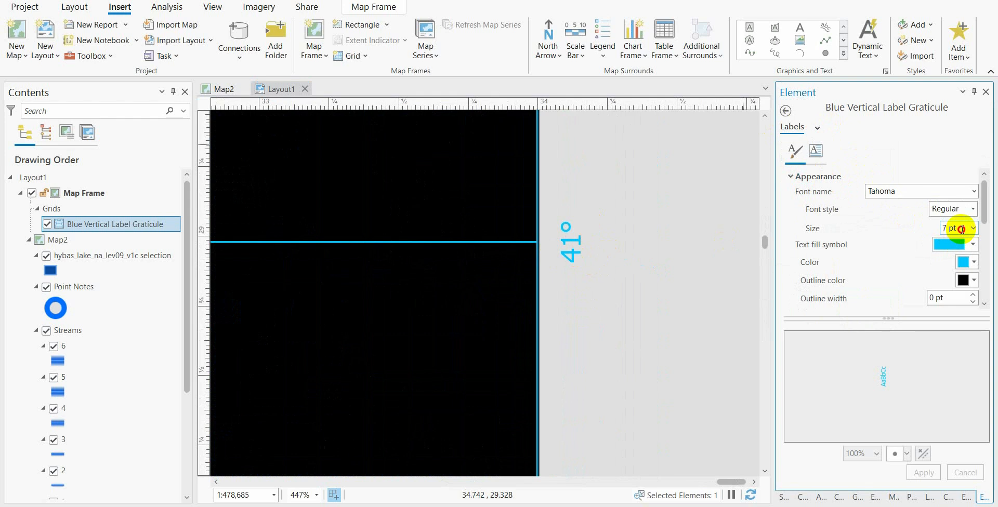
{"action": "left_click", "coordinate": [961, 229]}
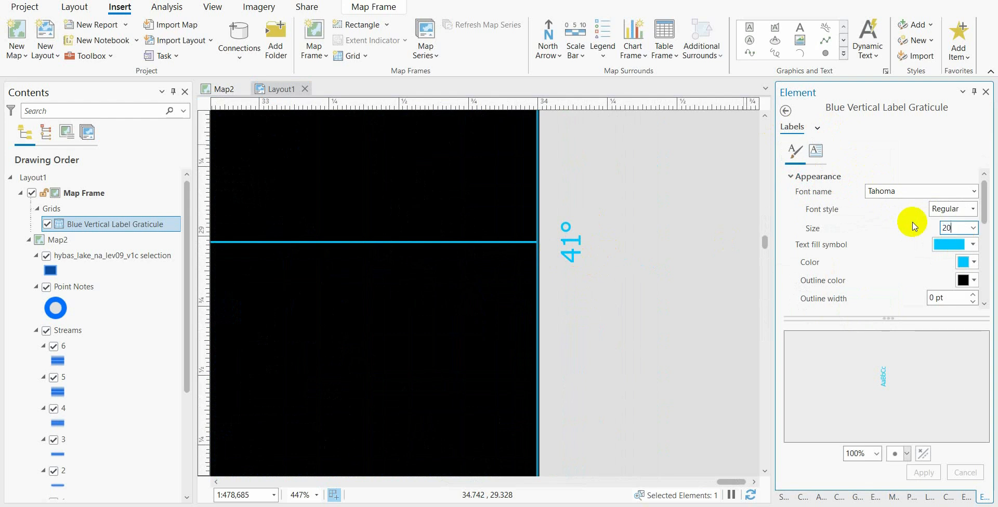
{"action": "type", "text": "20"}
{"action": "left_click", "coordinate": [924, 473]}
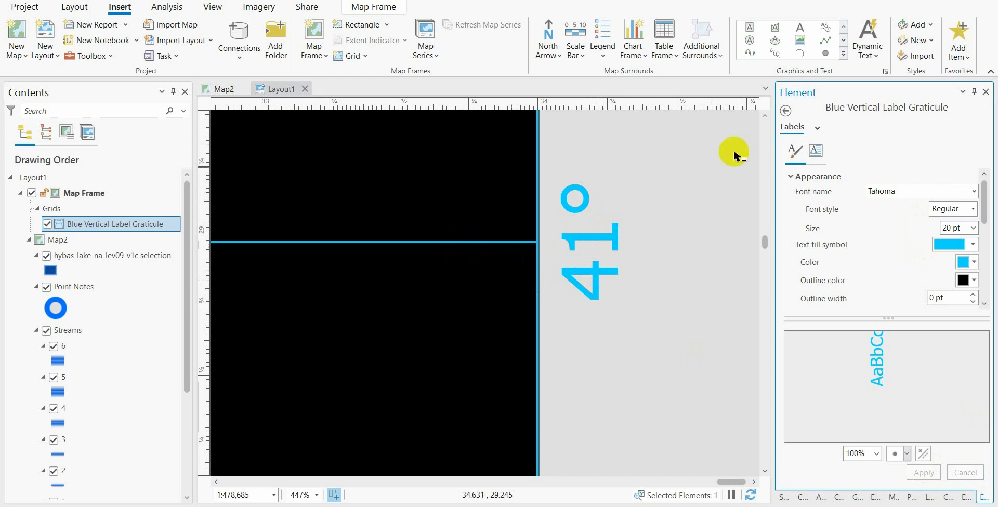
Set the offset of the graticule's Labels component to -0.1 in.
{"action": "left_click", "coordinate": [786, 110]}
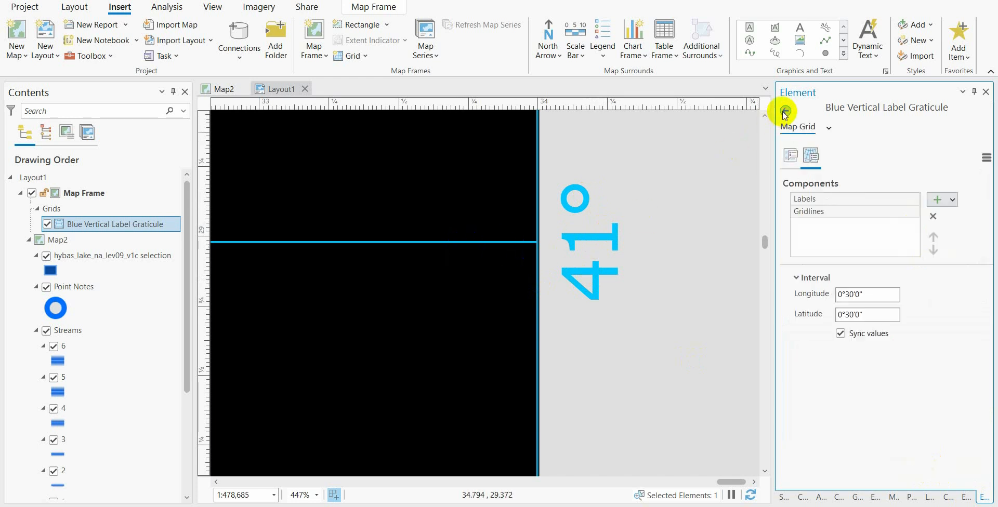
{"action": "left_click", "coordinate": [818, 202]}
{"action": "left_click", "coordinate": [844, 367]}
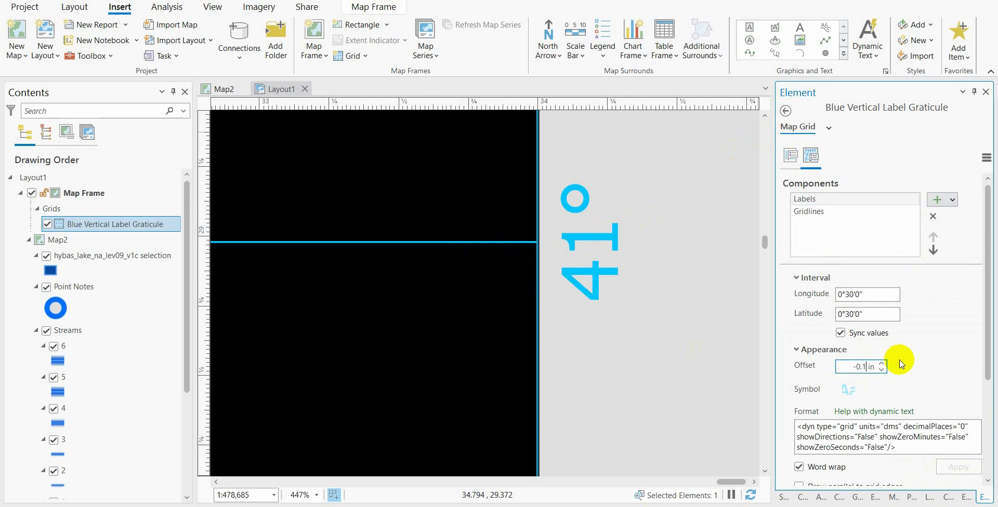
{"action": "left_click", "coordinate": [951, 468]}
{"action": "left_click_drag", "start_coordinate": [439, 198], "coordinate": [481, 244]}
{"action": "scroll", "coordinate": [481, 237], "scroll_direction": "up", "scroll_amount": 2}
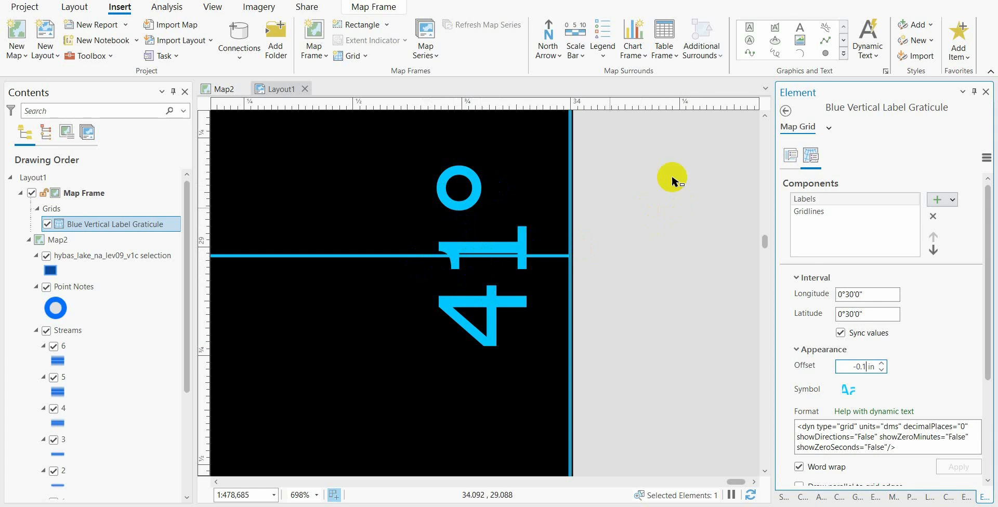
Add a global Scale effect to the graticule's gridlines symbol.
{"action": "left_click", "coordinate": [829, 128]}
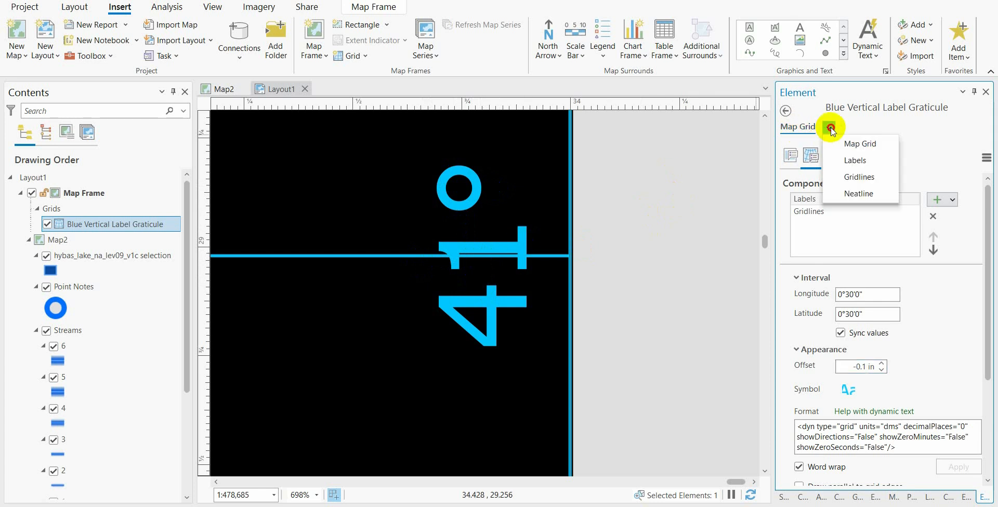
{"action": "left_click", "coordinate": [860, 178]}
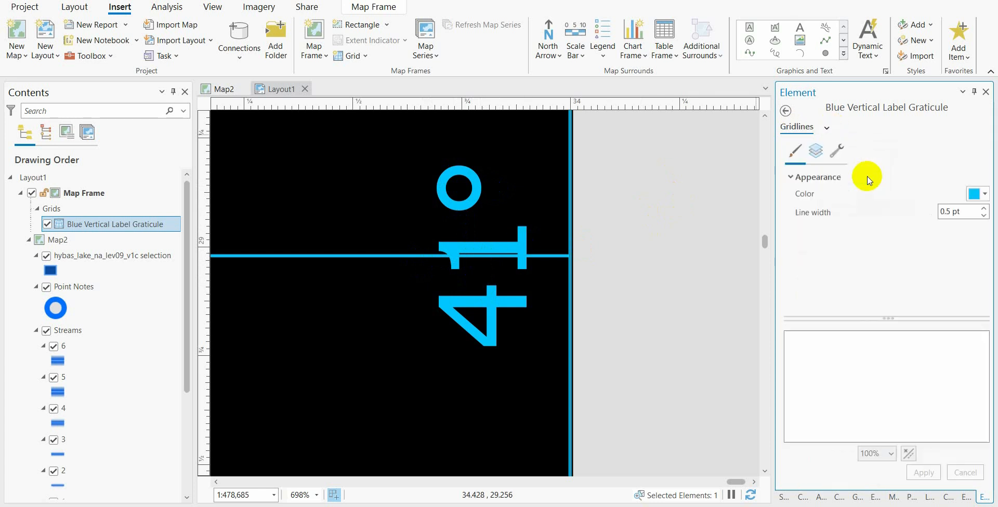
{"action": "left_click", "coordinate": [842, 151]}
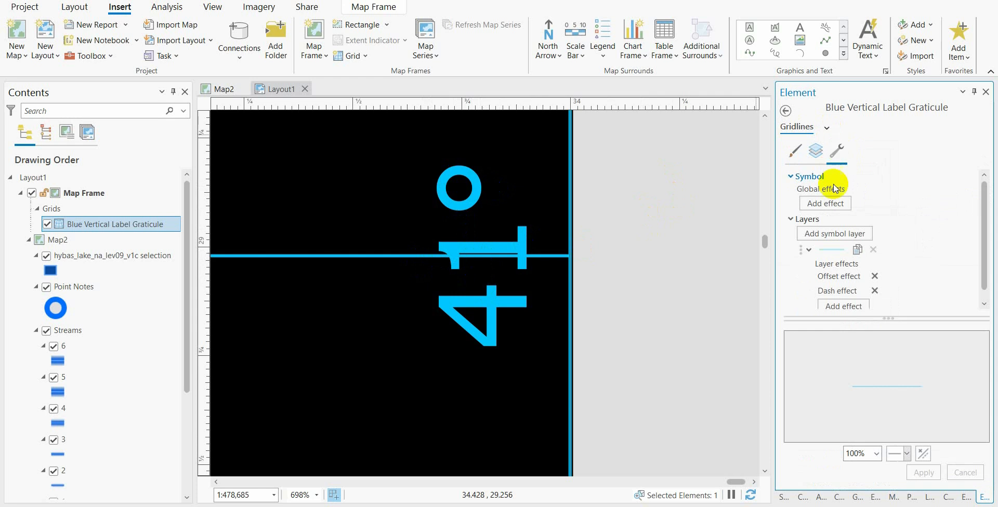
{"action": "left_click", "coordinate": [828, 203]}
{"action": "scroll", "coordinate": [849, 329], "scroll_direction": "down", "scroll_amount": 2}
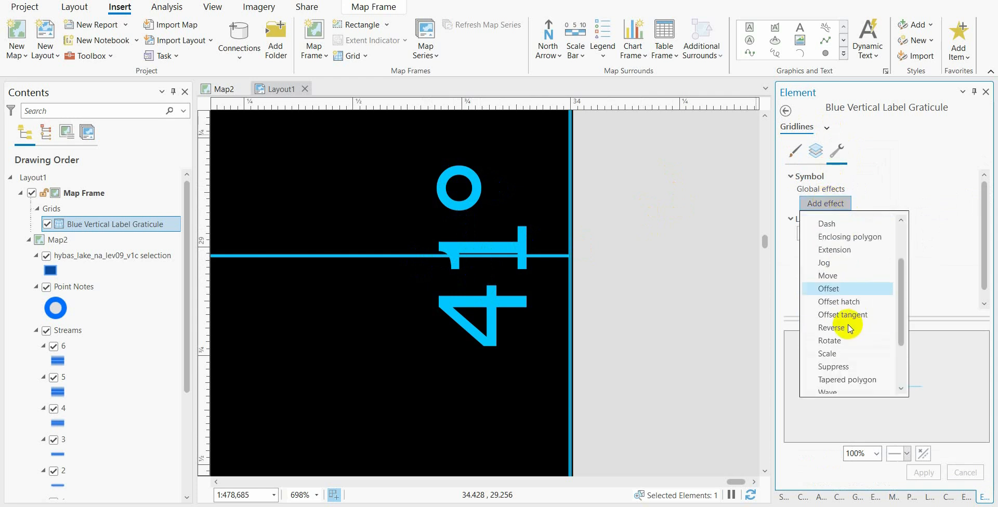
{"action": "left_click", "coordinate": [833, 358]}
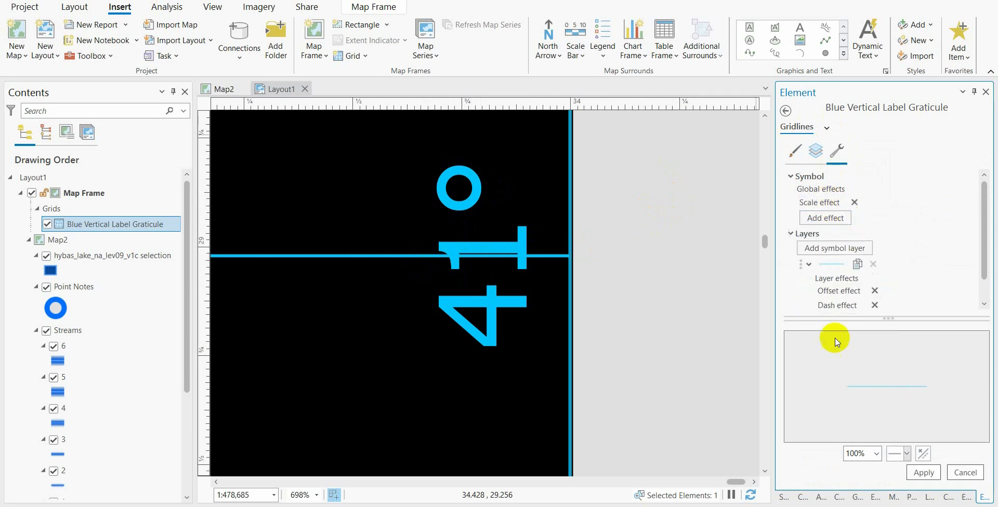
Set the gridlines' scale effect to 0.98 in both X and Y and apply it.
{"action": "left_click", "coordinate": [795, 151]}
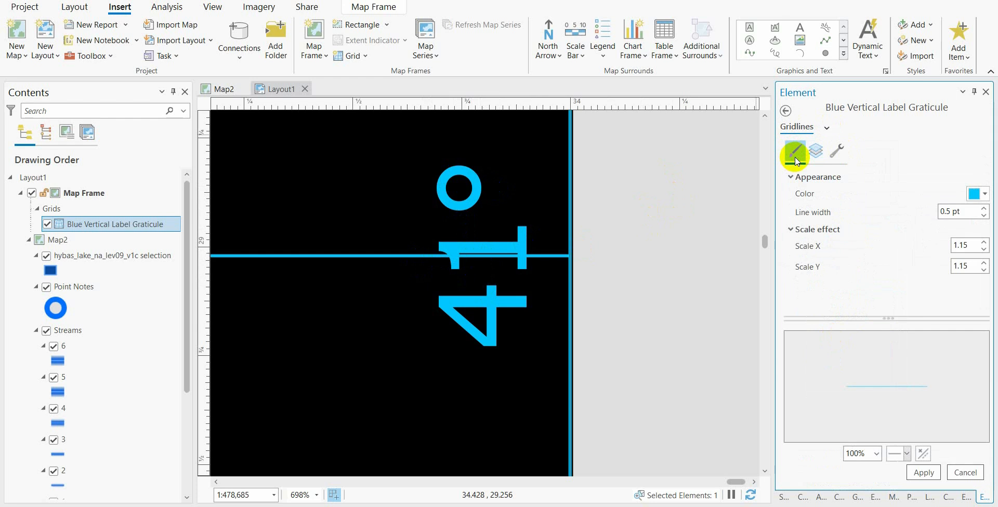
{"action": "left_click", "coordinate": [971, 245]}
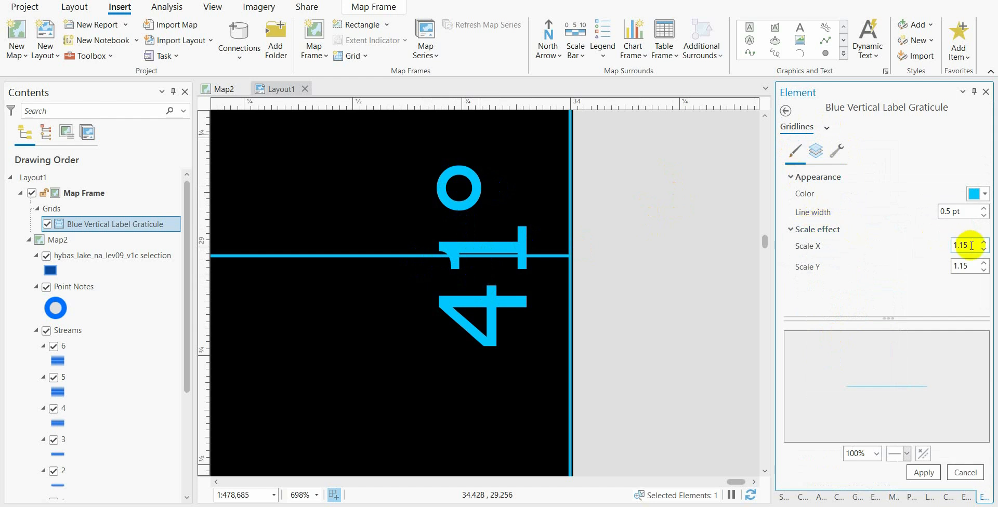
{"action": "left_click_drag", "start_coordinate": [971, 246], "coordinate": [920, 251]}
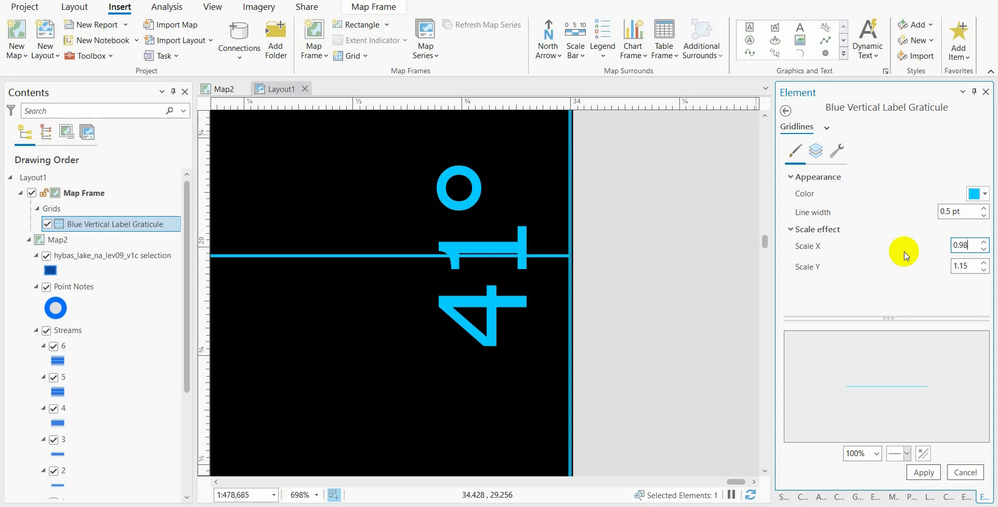
{"action": "key", "text": "Tab"}
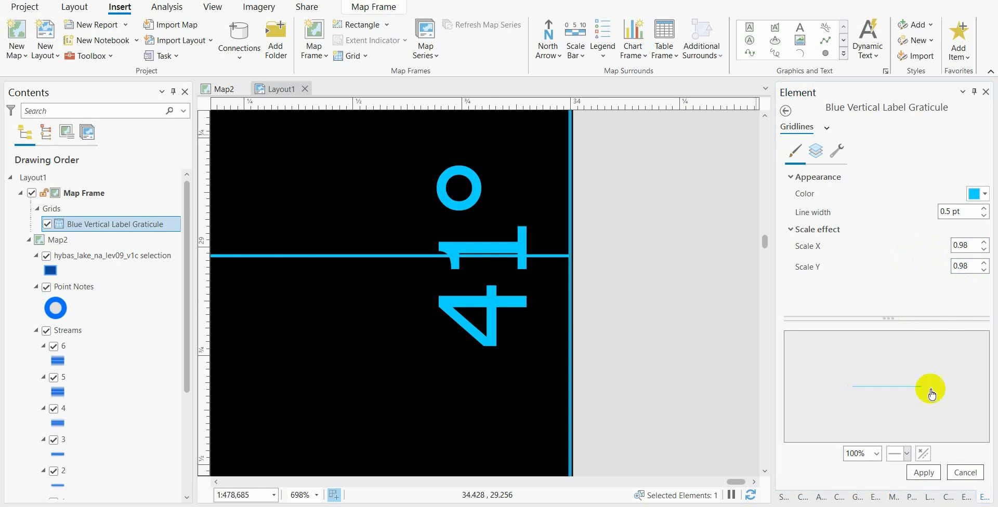
{"action": "left_click", "coordinate": [930, 473]}
Set the graticule's neatline width to 4 pt, apply it and clear the element selection.
{"action": "scroll", "coordinate": [460, 221], "scroll_direction": "down", "scroll_amount": 6}
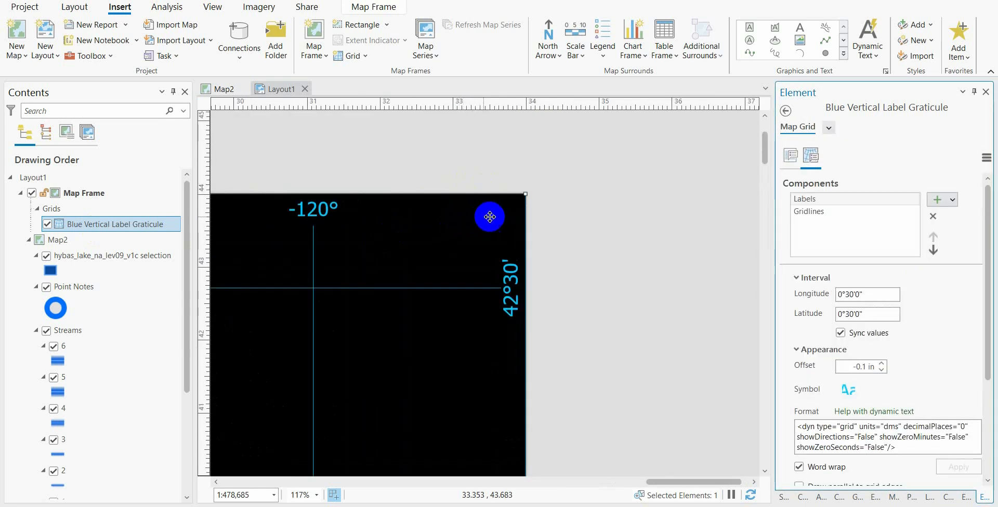
{"action": "left_click", "coordinate": [829, 128]}
{"action": "left_click", "coordinate": [879, 205]}
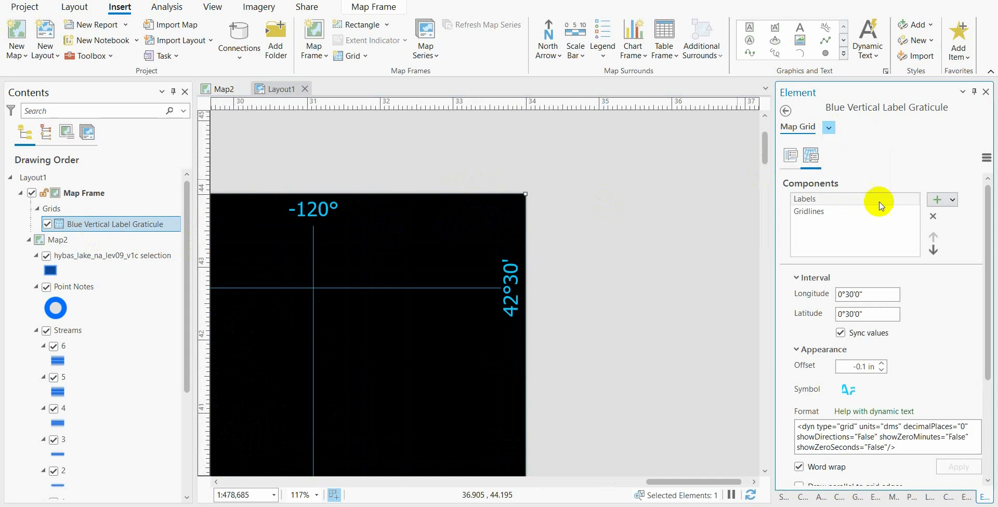
{"action": "left_click", "coordinate": [953, 212]}
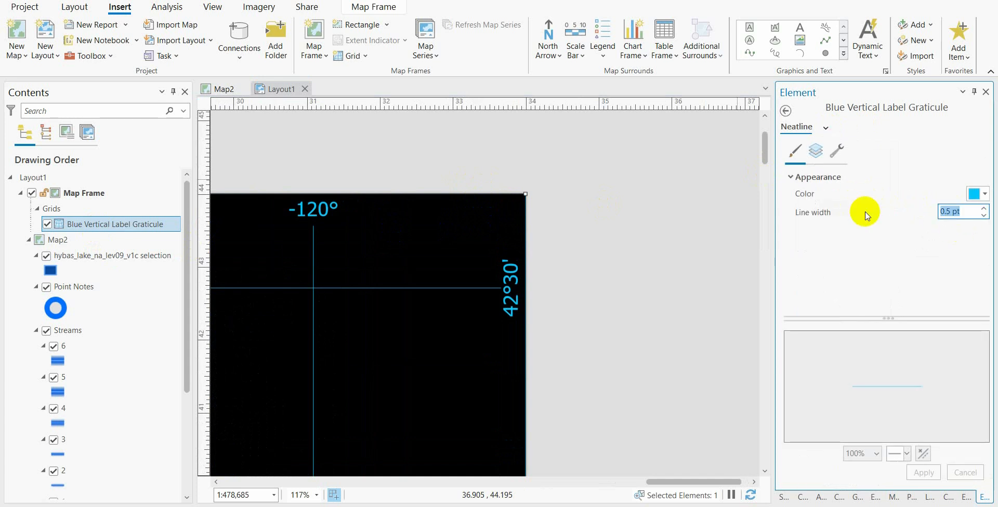
{"action": "left_click", "coordinate": [924, 473]}
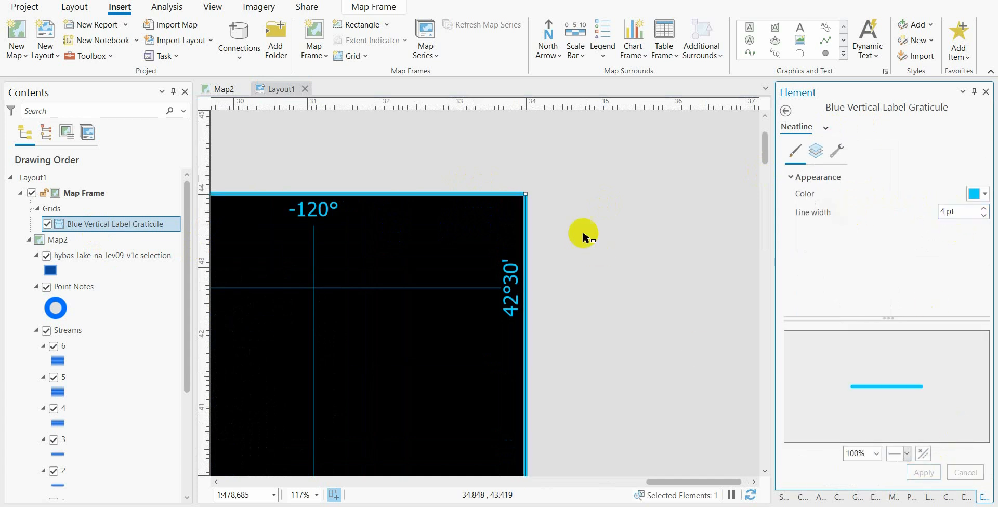
{"action": "left_click", "coordinate": [497, 203]}
{"action": "left_click", "coordinate": [612, 202]}
Insert a Legend 1 legend for the map frame, about 18 in by 8.5 in, in the blank area below the map.
{"action": "scroll", "coordinate": [461, 202], "scroll_direction": "down", "scroll_amount": 4}
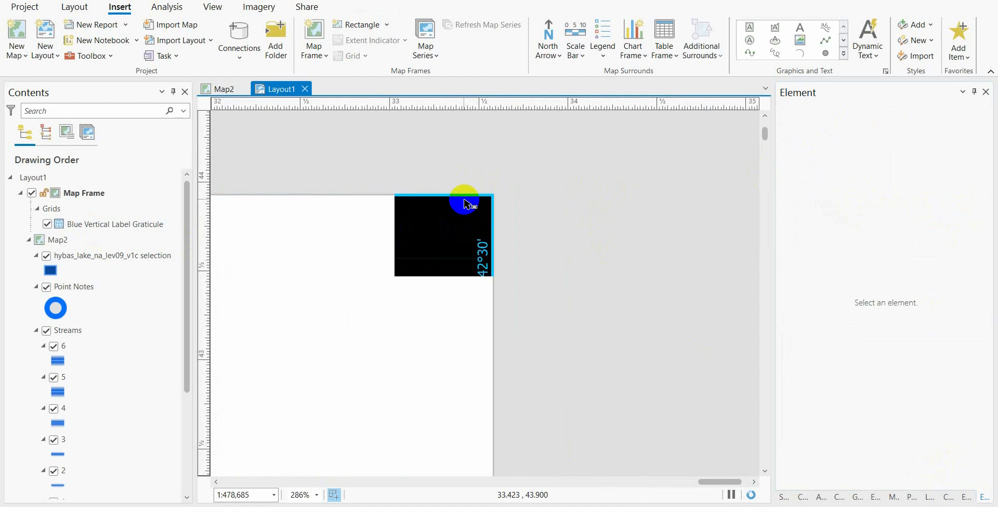
{"action": "scroll", "coordinate": [464, 205], "scroll_direction": "down", "scroll_amount": 8}
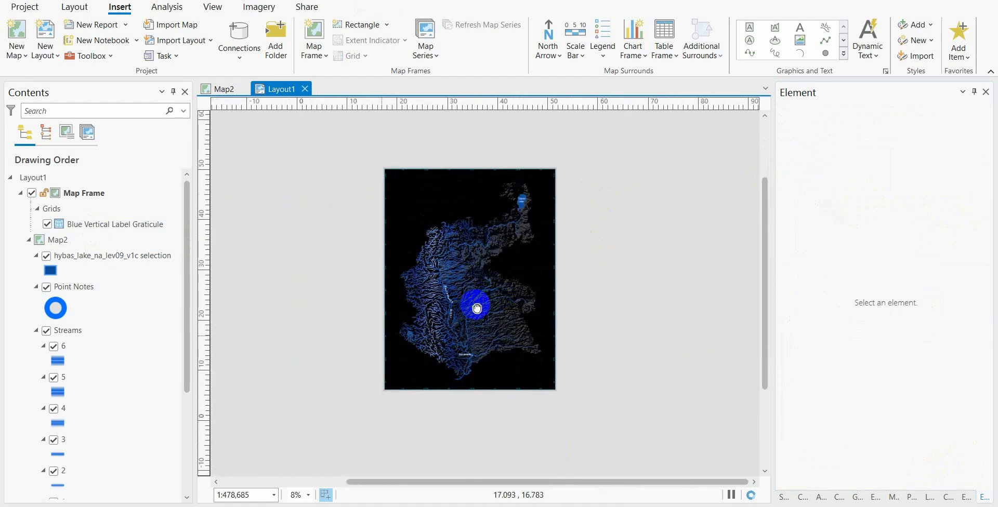
{"action": "left_click", "coordinate": [436, 231]}
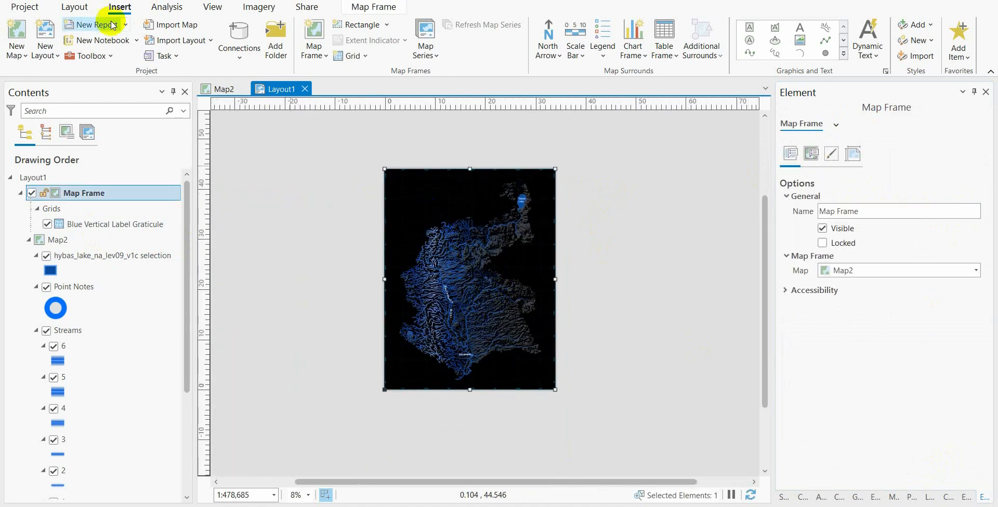
{"action": "left_click", "coordinate": [603, 46]}
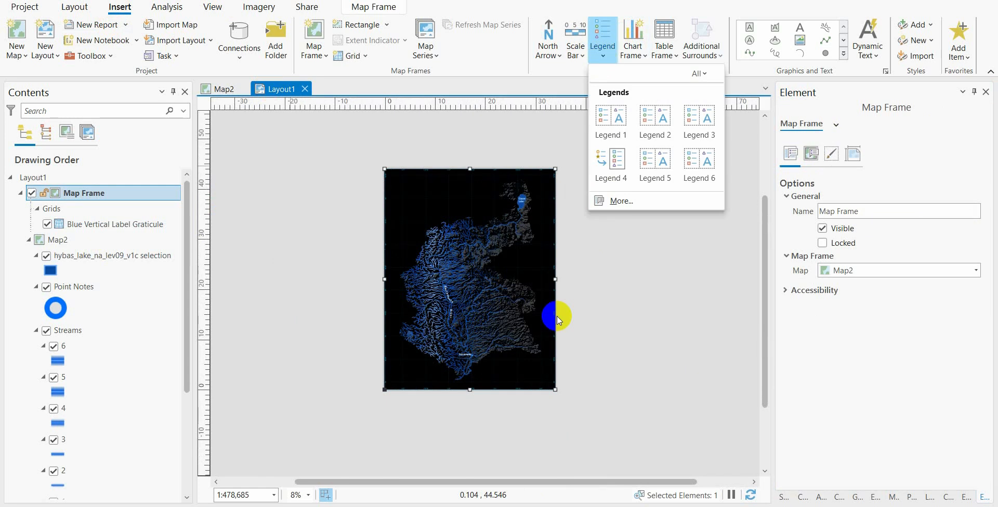
{"action": "left_click", "coordinate": [620, 128]}
{"action": "scroll", "coordinate": [479, 334], "scroll_direction": "down", "scroll_amount": 3}
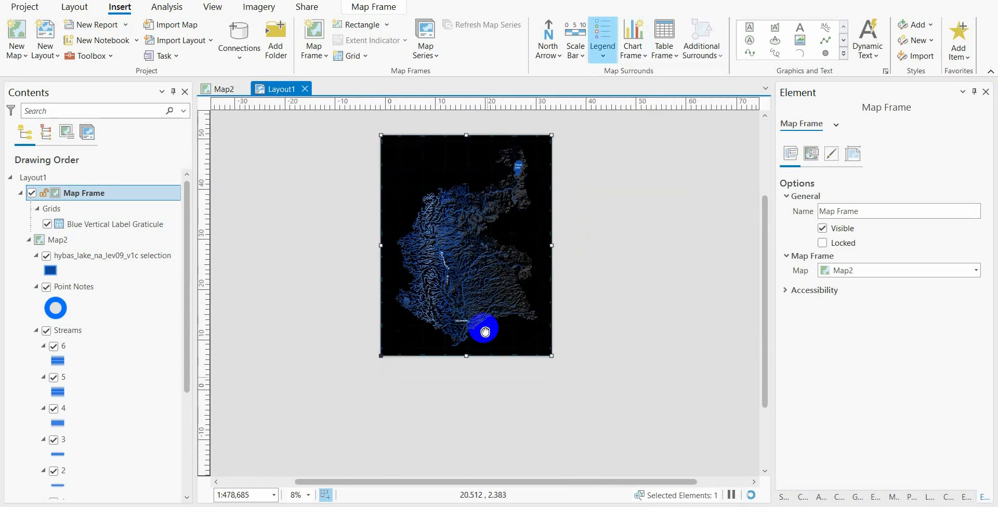
{"action": "scroll", "coordinate": [403, 318], "scroll_direction": "up", "scroll_amount": 4}
{"action": "left_click_drag", "start_coordinate": [399, 246], "coordinate": [744, 406]}
Convert the legend to graphics and ungroup it into its separate items.
{"action": "right_click", "coordinate": [398, 324]}
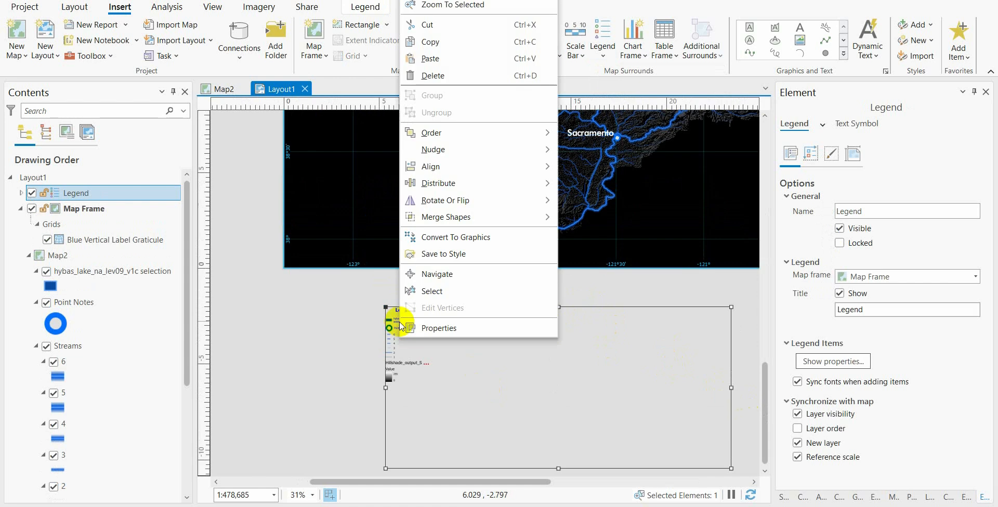
{"action": "left_click", "coordinate": [455, 237]}
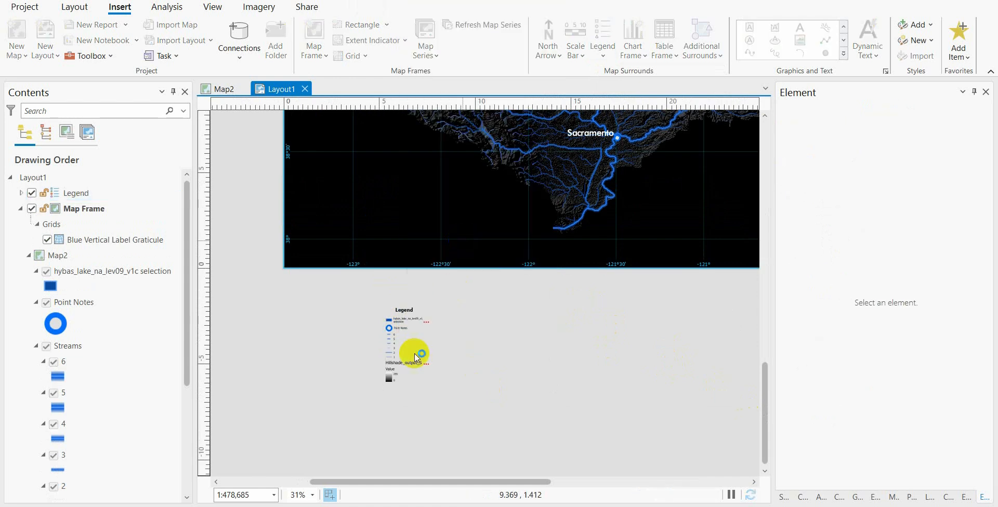
{"action": "right_click", "coordinate": [393, 327]}
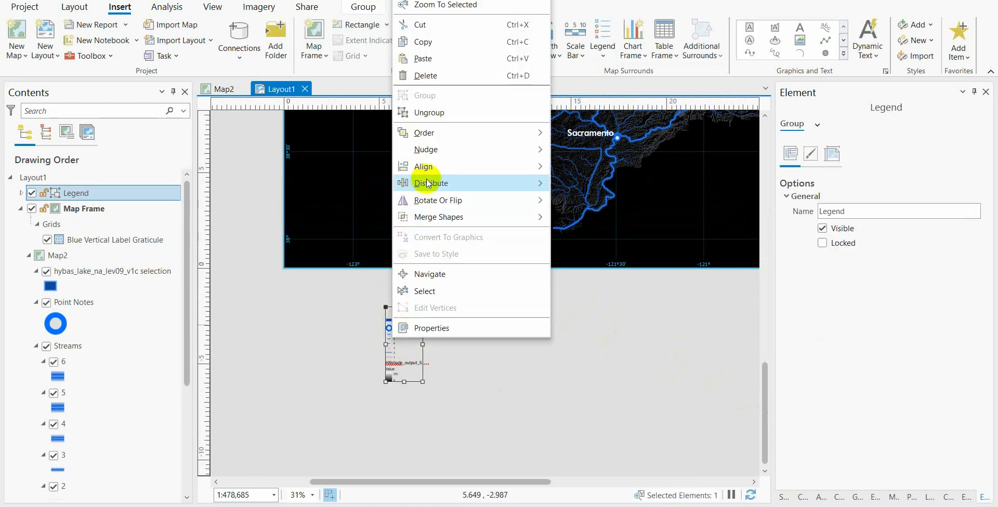
{"action": "left_click", "coordinate": [435, 117]}
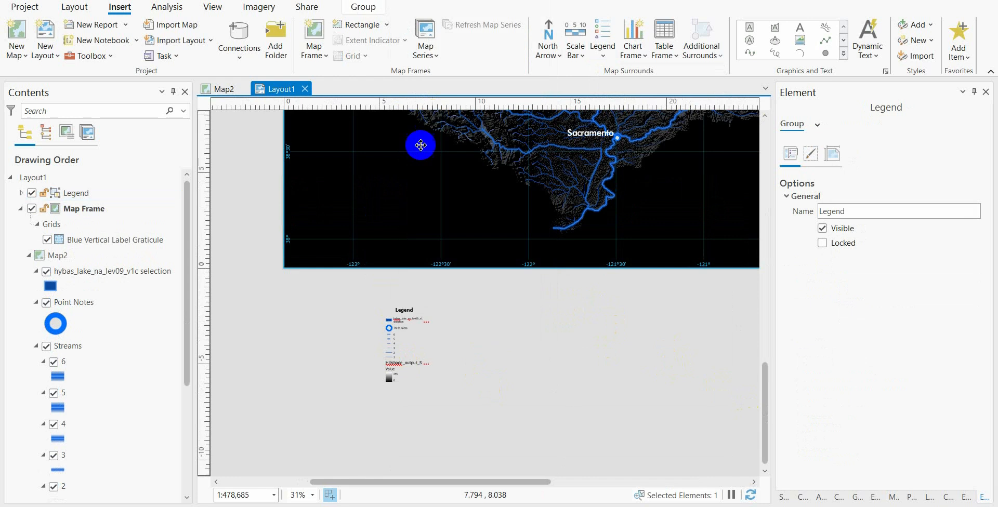
{"action": "left_click", "coordinate": [361, 338]}
Move the Point Notes circle patch out of the legend onto the map's lower edge, near the -122°30' gridline.
{"action": "scroll", "coordinate": [389, 333], "scroll_direction": "up", "scroll_amount": 5}
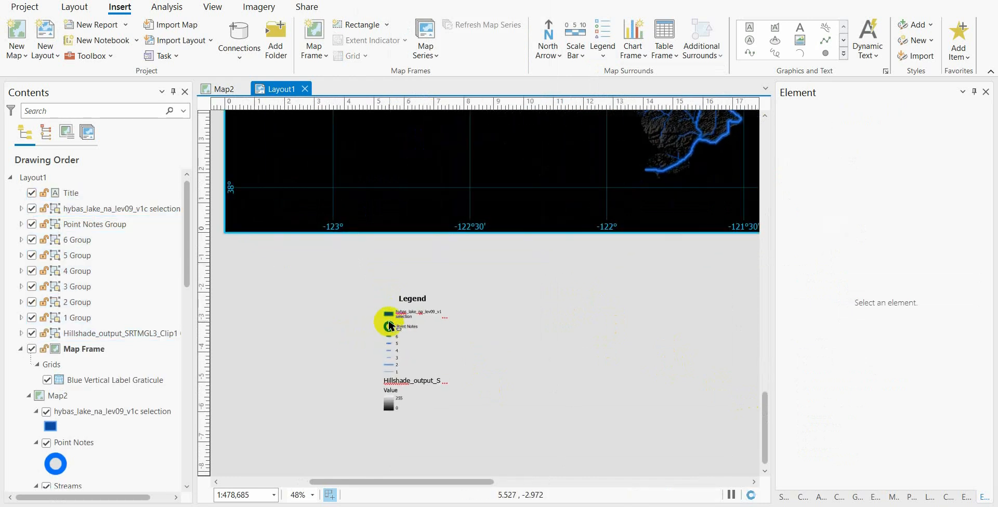
{"action": "left_click", "coordinate": [391, 327]}
{"action": "left_click", "coordinate": [391, 328]}
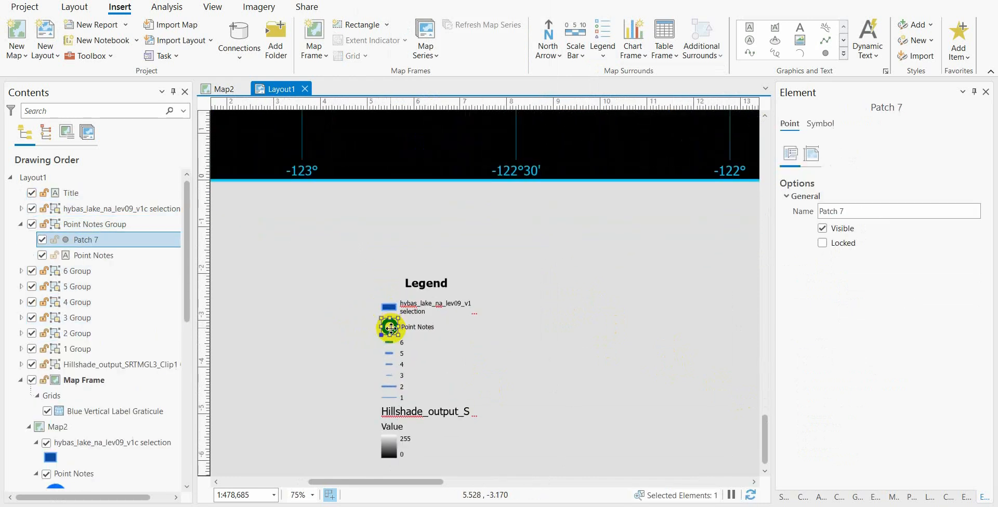
{"action": "left_click_drag", "start_coordinate": [390, 327], "coordinate": [358, 280]}
{"action": "scroll", "coordinate": [358, 281], "scroll_direction": "down", "scroll_amount": 4}
{"action": "left_click_drag", "start_coordinate": [427, 268], "coordinate": [412, 277]}
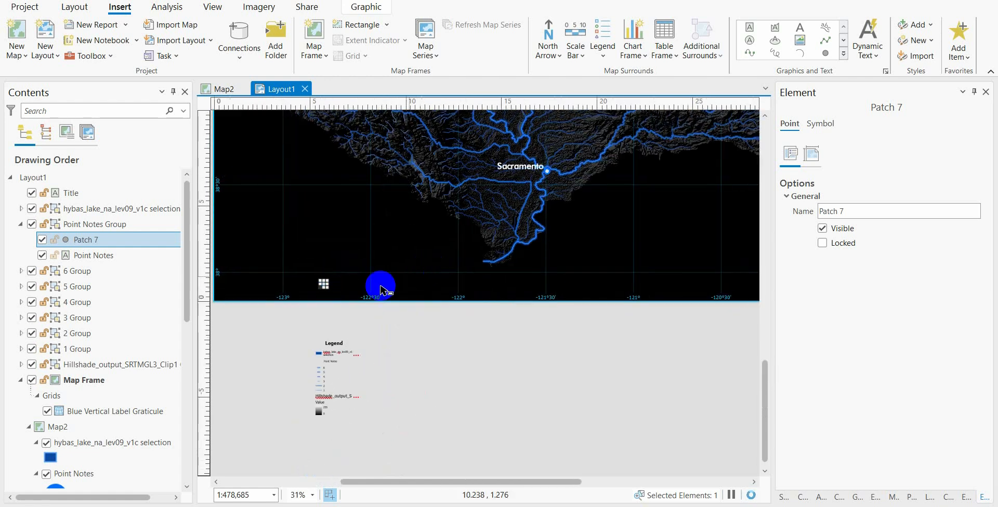
{"action": "scroll", "coordinate": [327, 285], "scroll_direction": "up", "scroll_amount": 2}
{"action": "left_click_drag", "start_coordinate": [321, 283], "coordinate": [409, 275]}
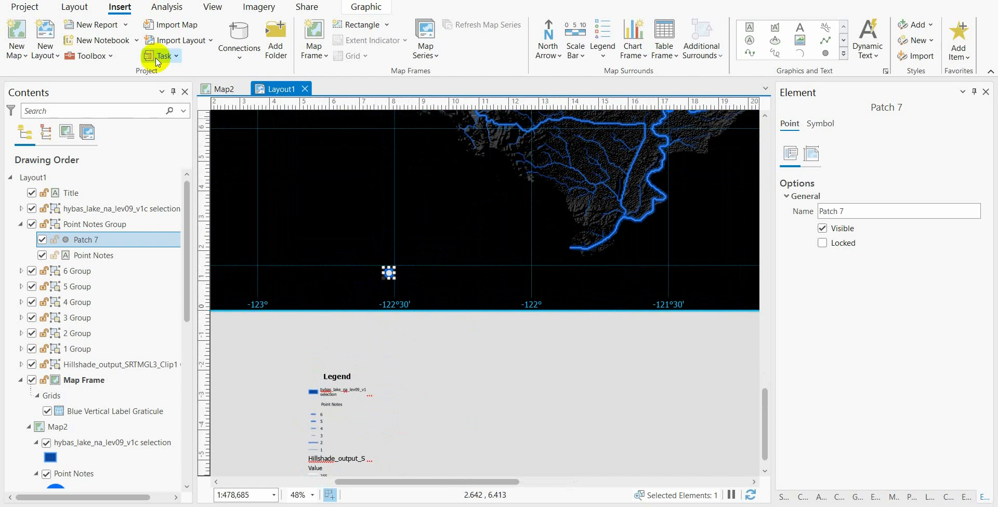
Draw a long, thin rectangle about 25 in by 1 in along the map's lower edge, covering the moved circle patch.
{"action": "left_click", "coordinate": [844, 40]}
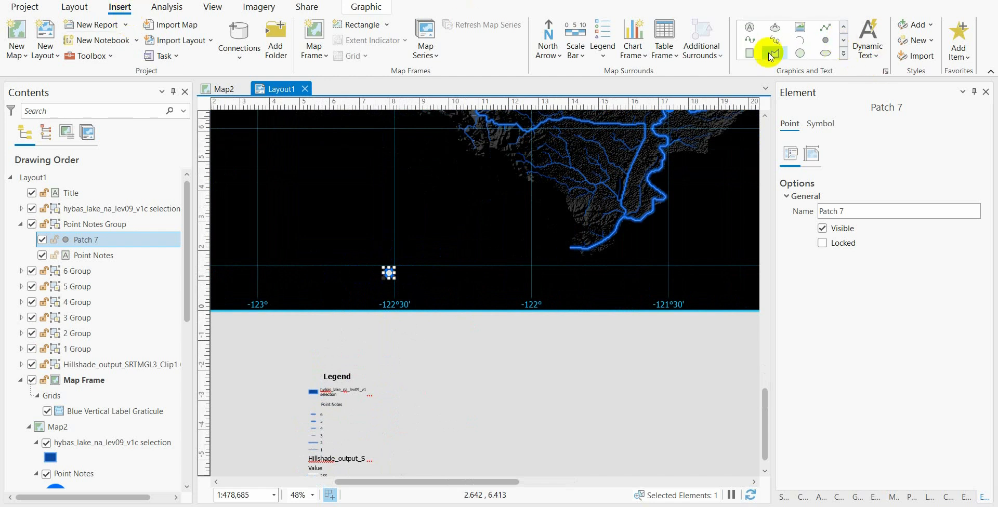
{"action": "left_click", "coordinate": [750, 53]}
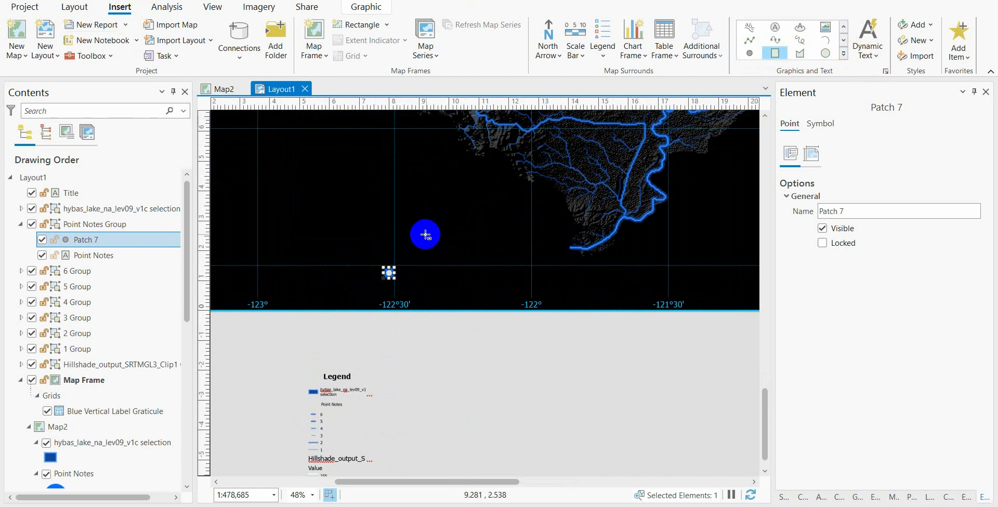
{"action": "left_click_drag", "start_coordinate": [577, 225], "coordinate": [448, 215]}
{"action": "scroll", "coordinate": [446, 218], "scroll_direction": "down", "scroll_amount": 4}
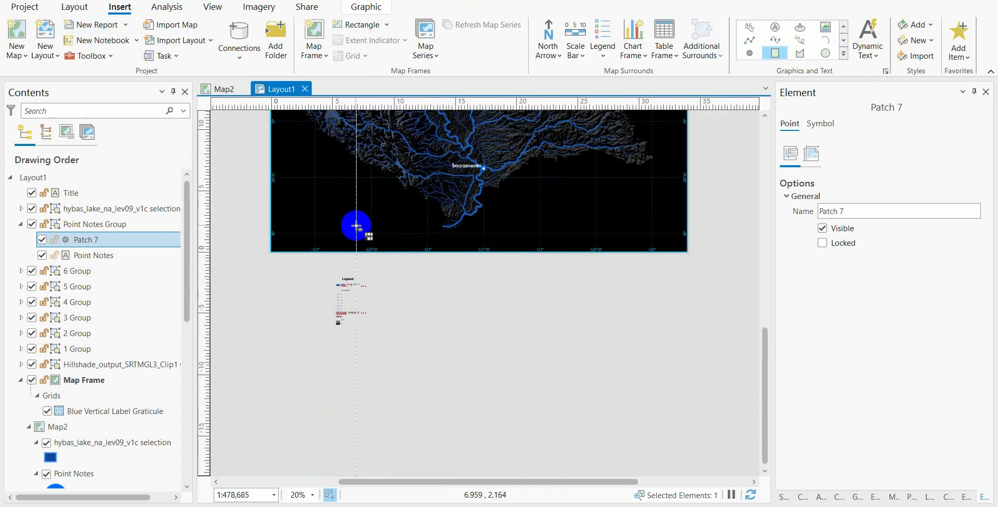
{"action": "left_click_drag", "start_coordinate": [357, 226], "coordinate": [662, 239]}
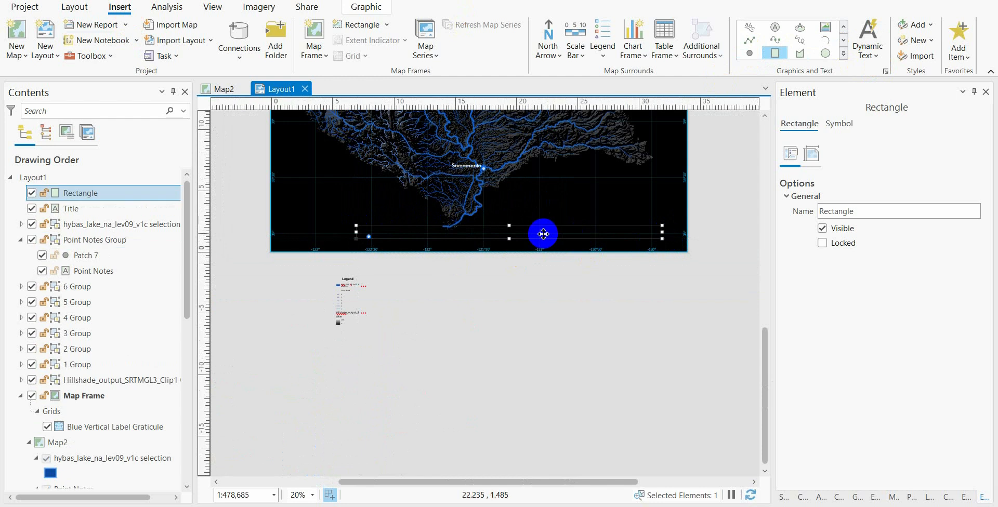
Give the rectangle a black solid fill and apply it.
{"action": "left_click", "coordinate": [840, 127]}
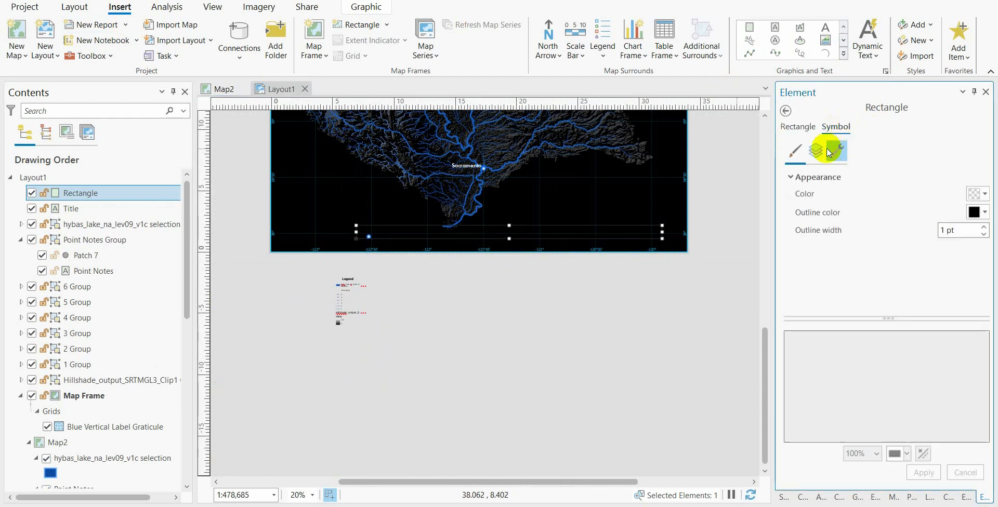
{"action": "left_click", "coordinate": [815, 151]}
{"action": "left_click", "coordinate": [817, 202]}
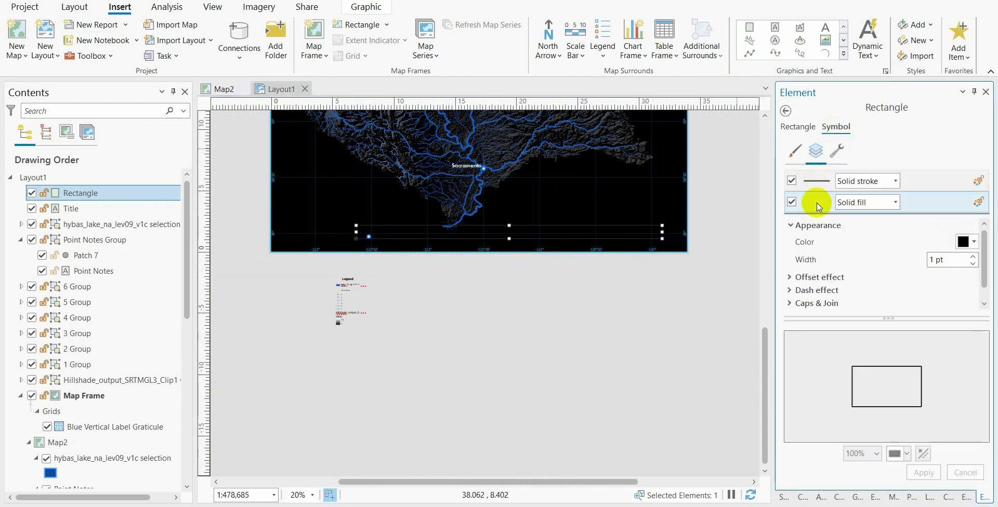
{"action": "left_click", "coordinate": [974, 243]}
{"action": "left_click", "coordinate": [834, 408]}
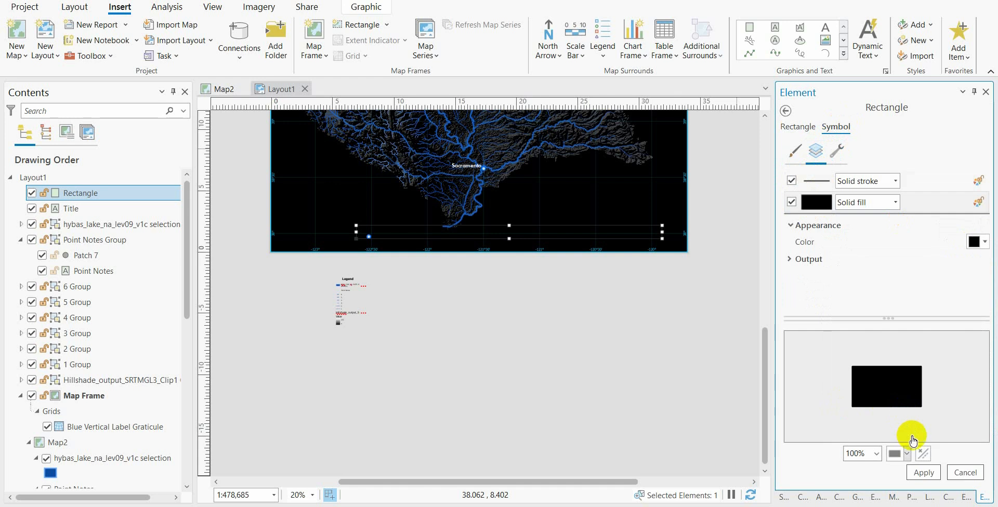
{"action": "left_click", "coordinate": [924, 473]}
Move the rectangle slightly down and reorder it directly above the Map Frame, behind the legend graphics, then select the circle patch.
{"action": "scroll", "coordinate": [411, 232], "scroll_direction": "up", "scroll_amount": 4}
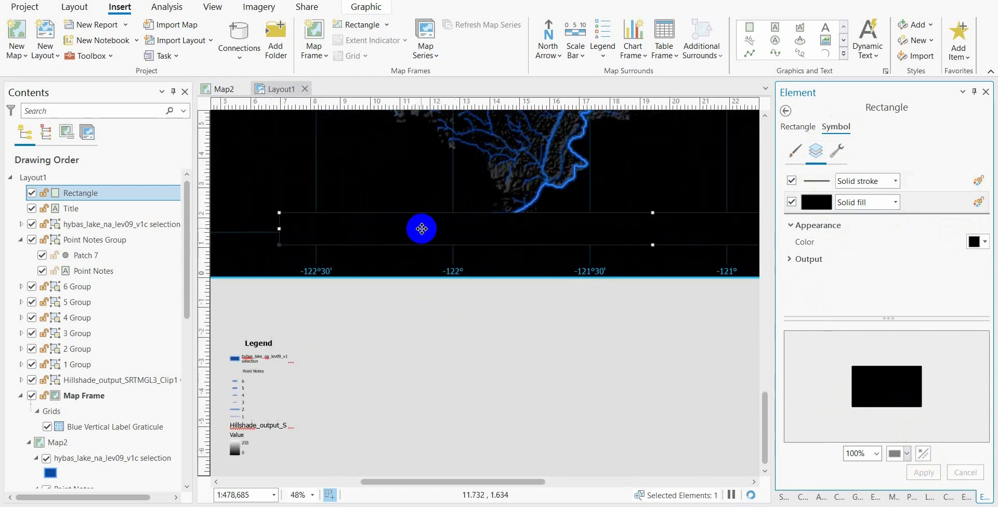
{"action": "left_click_drag", "start_coordinate": [424, 230], "coordinate": [423, 238]}
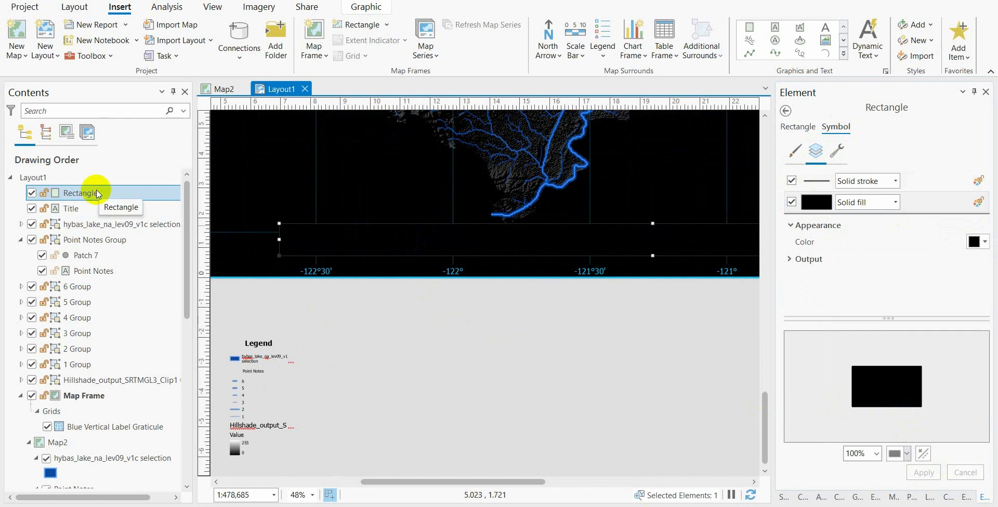
{"action": "left_click_drag", "start_coordinate": [96, 194], "coordinate": [82, 390]}
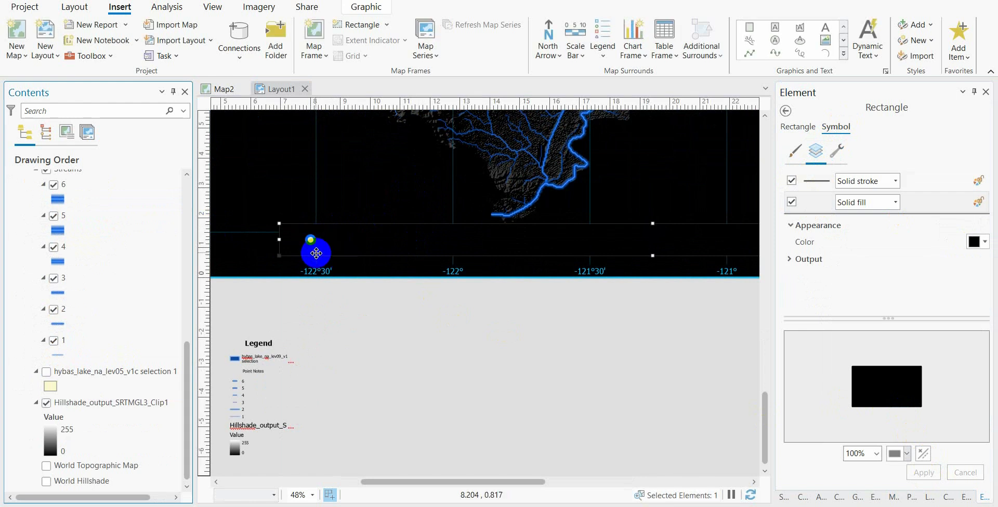
{"action": "left_click", "coordinate": [313, 241]}
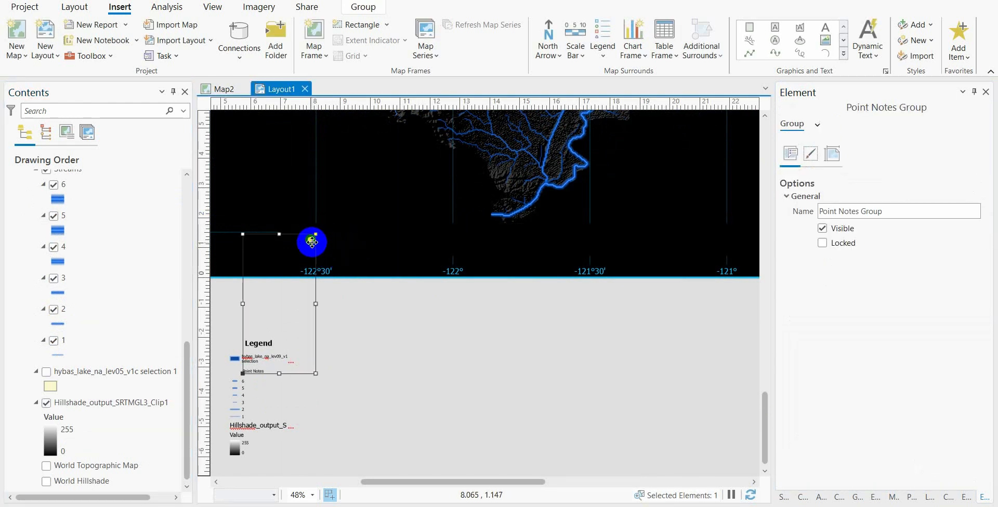
{"action": "left_click", "coordinate": [312, 241]}
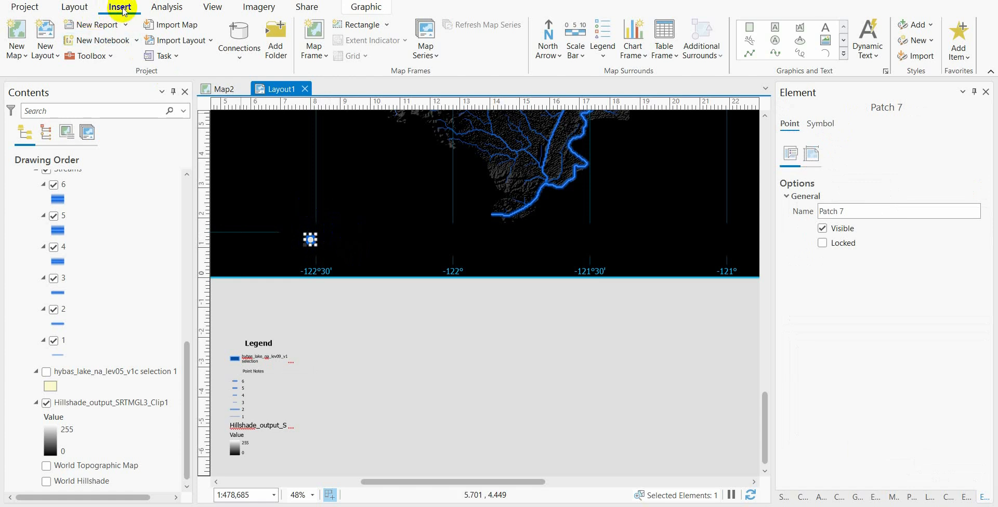
Insert a Name of Map dynamic text box, about 4.4 in by 3 in, in the blank area beside the legend.
{"action": "left_click", "coordinate": [868, 46]}
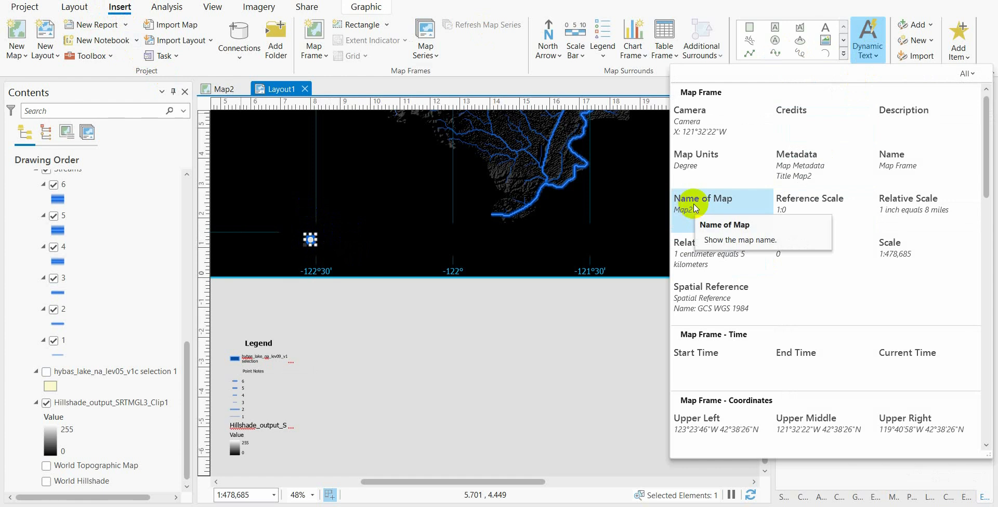
{"action": "left_click", "coordinate": [696, 208]}
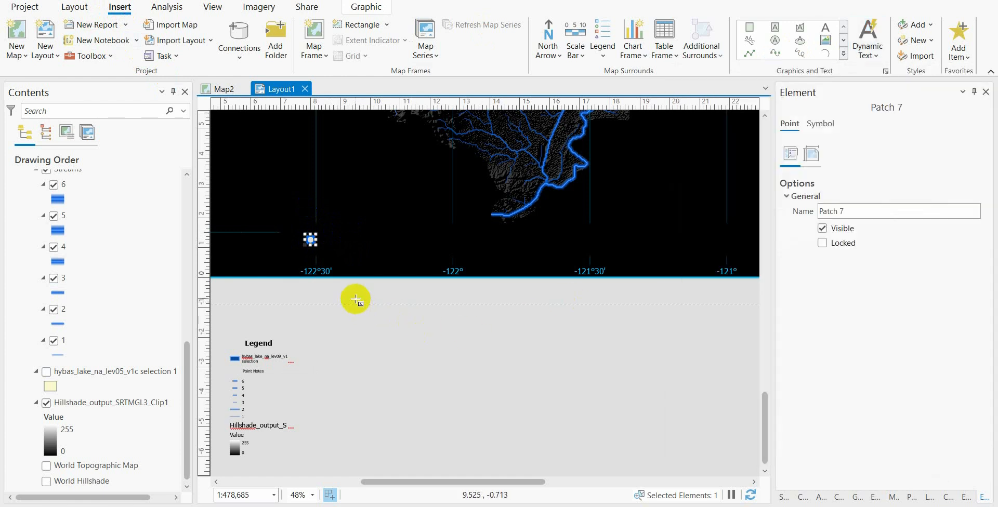
{"action": "left_click_drag", "start_coordinate": [355, 304], "coordinate": [487, 393]}
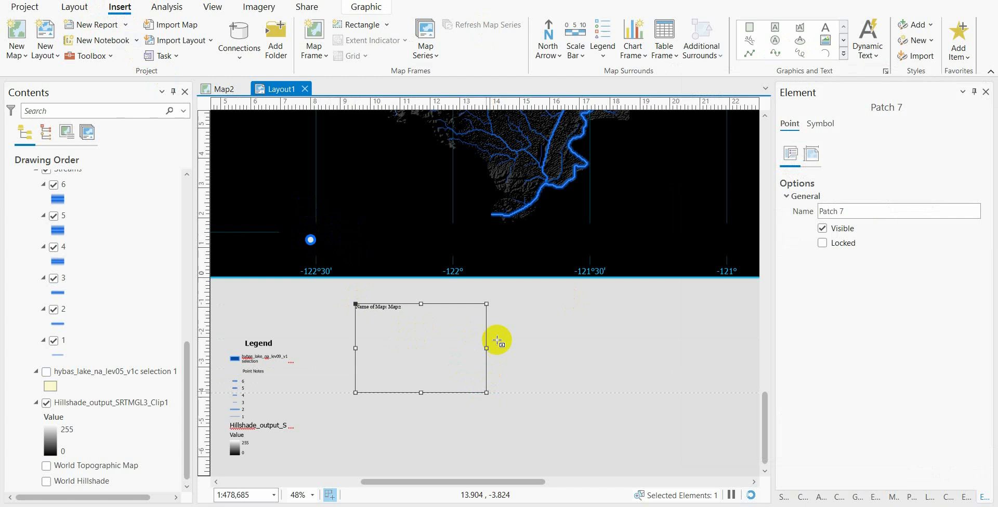
Format the map-name text in 40 pt Sitka with a bright blue color and apply it.
{"action": "double_click", "coordinate": [394, 310]}
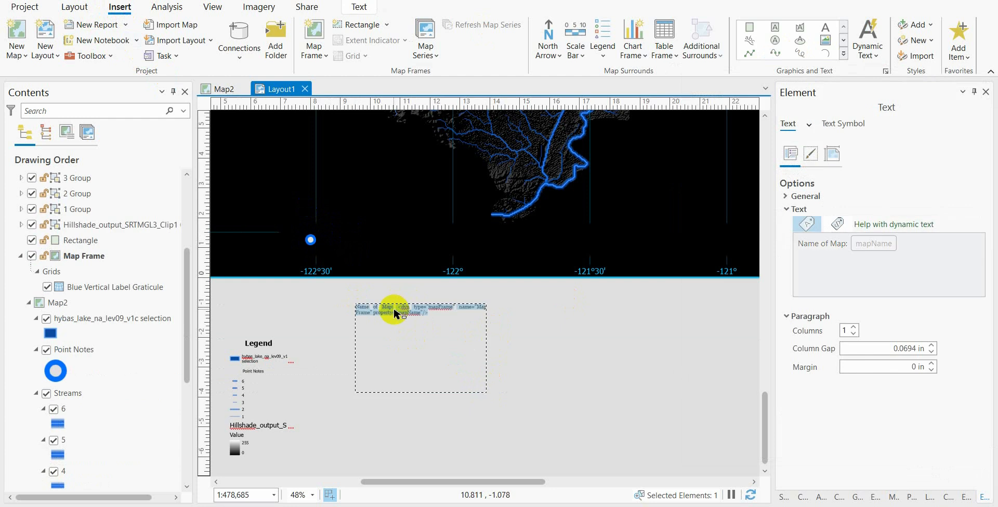
{"action": "left_click", "coordinate": [853, 128]}
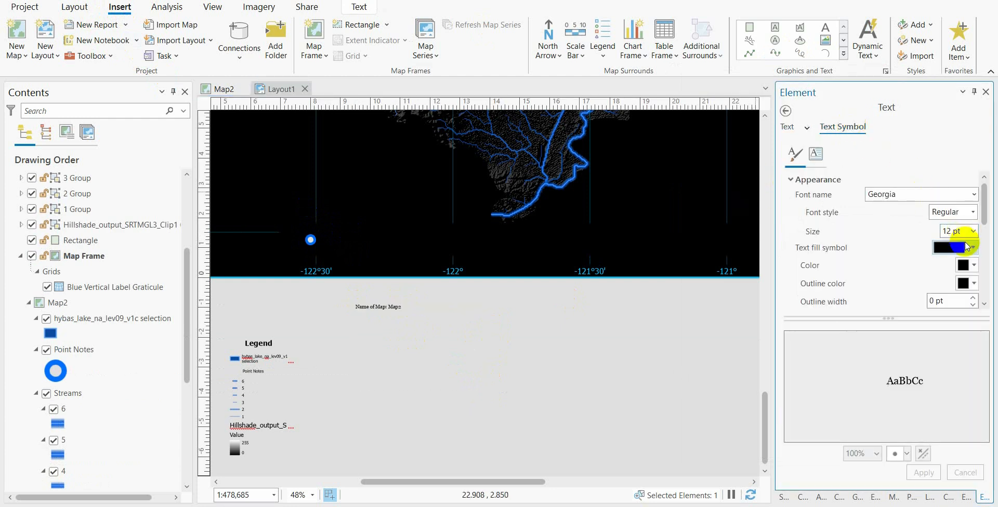
{"action": "left_click_drag", "start_coordinate": [962, 232], "coordinate": [876, 238]}
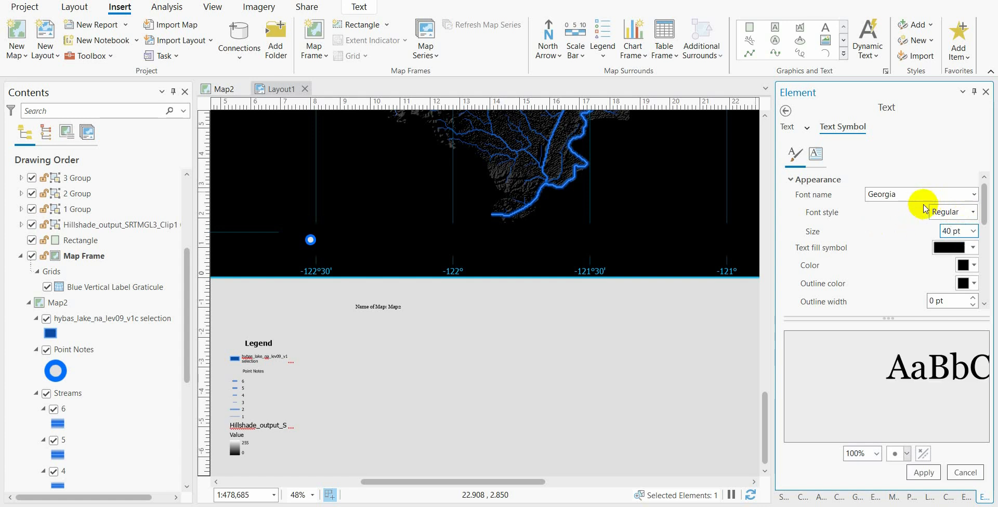
{"action": "left_click", "coordinate": [972, 196]}
{"action": "scroll", "coordinate": [952, 211], "scroll_direction": "up", "scroll_amount": 15}
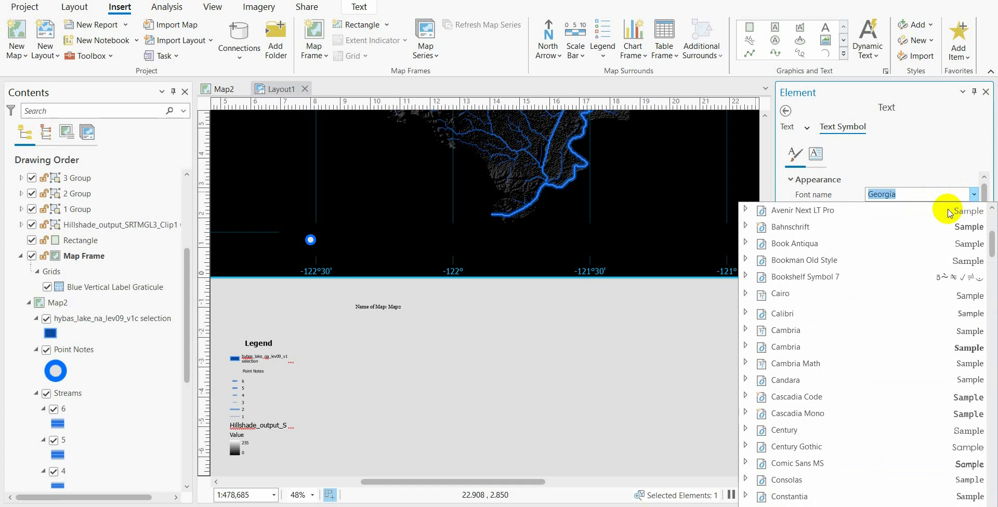
{"action": "left_click", "coordinate": [795, 230]}
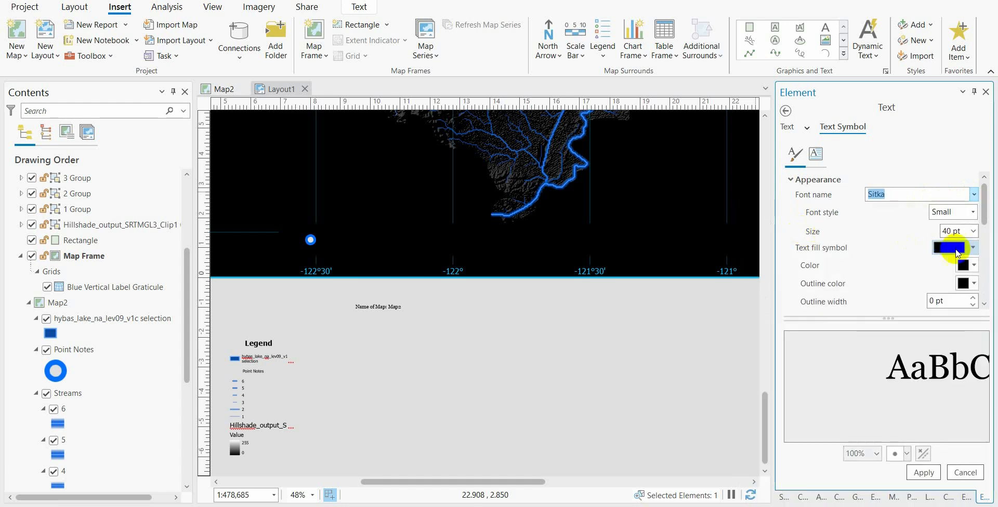
{"action": "left_click", "coordinate": [964, 269]}
{"action": "left_click", "coordinate": [956, 333]}
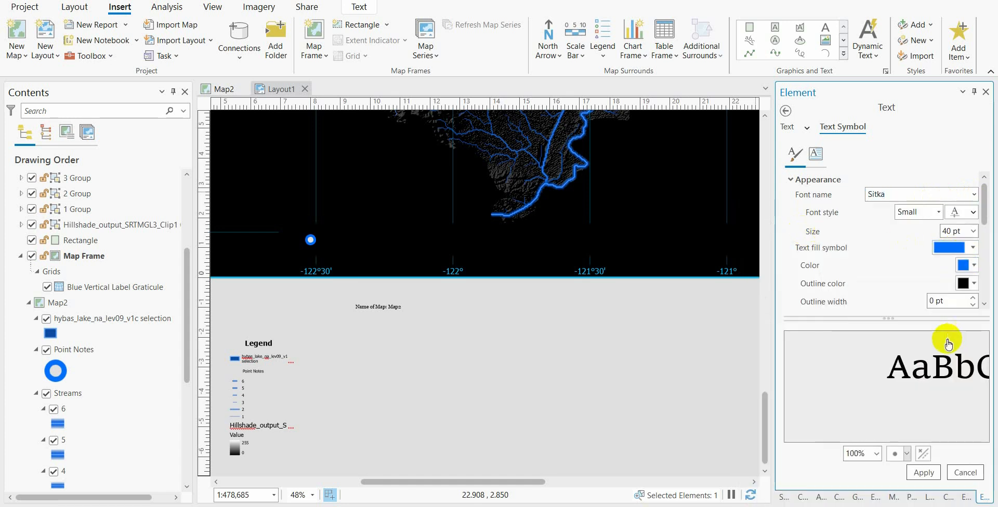
{"action": "left_click", "coordinate": [923, 473]}
Replace the map-name text with "City" and place it in the black legend strip just right of the circle patch.
{"action": "double_click", "coordinate": [393, 331]}
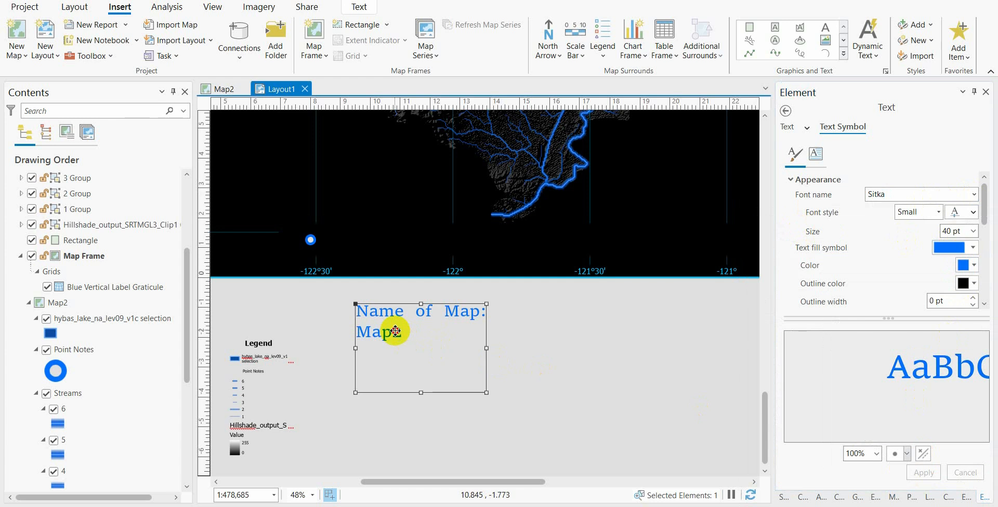
{"action": "type", "text": "City"}
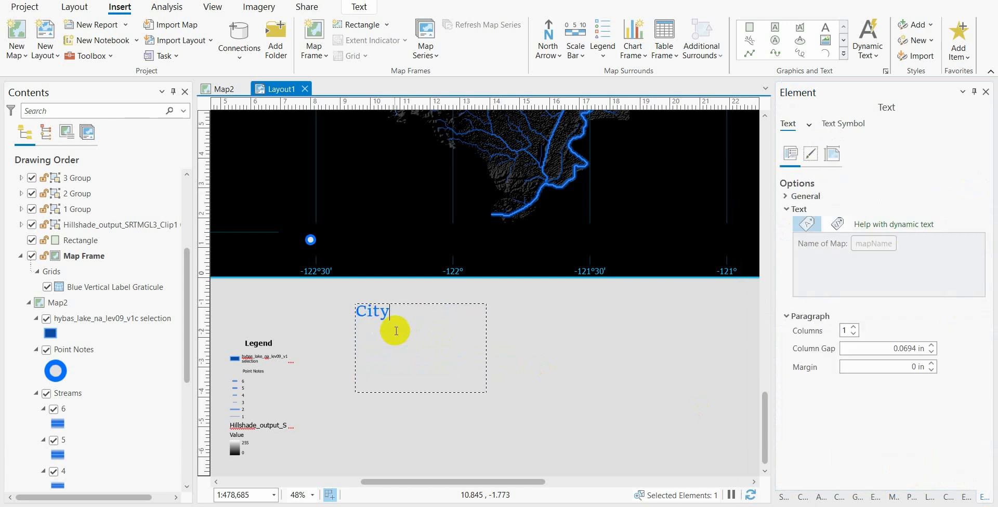
{"action": "left_click", "coordinate": [323, 319]}
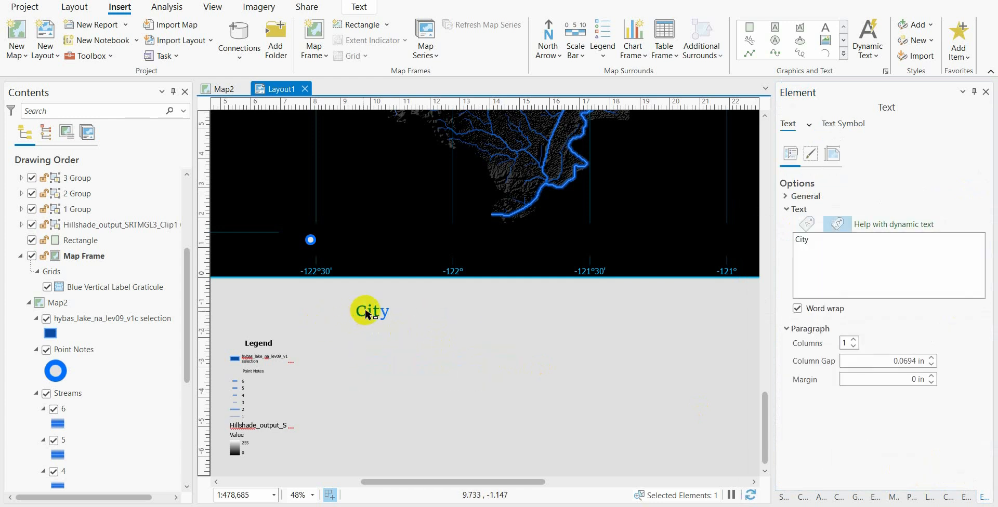
{"action": "left_click", "coordinate": [374, 310]}
{"action": "left_click_drag", "start_coordinate": [374, 309], "coordinate": [363, 241]}
{"action": "left_click_drag", "start_coordinate": [362, 241], "coordinate": [357, 237]}
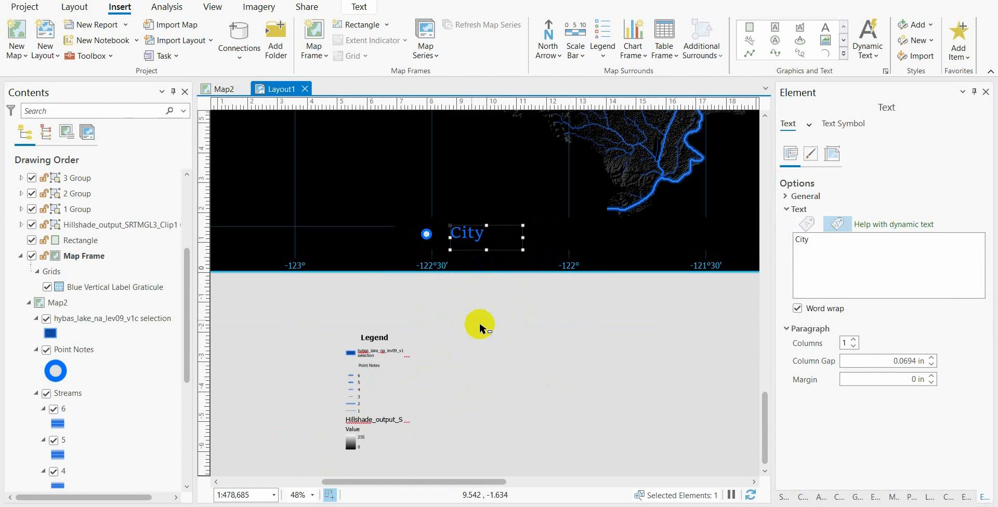
{"action": "left_click", "coordinate": [481, 326]}
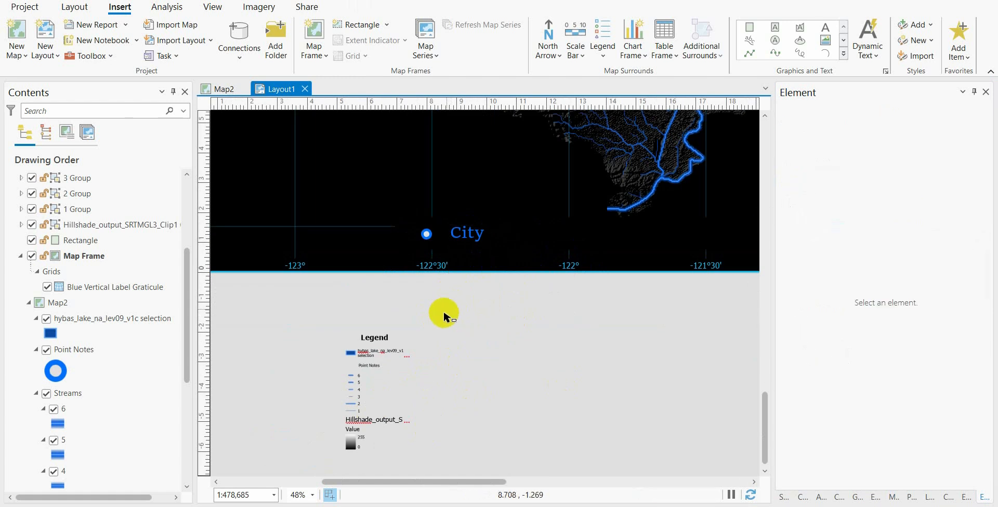
Move the 6 label of the stream legend entry well away from its line patch.
{"action": "scroll", "coordinate": [336, 363], "scroll_direction": "up", "scroll_amount": 4}
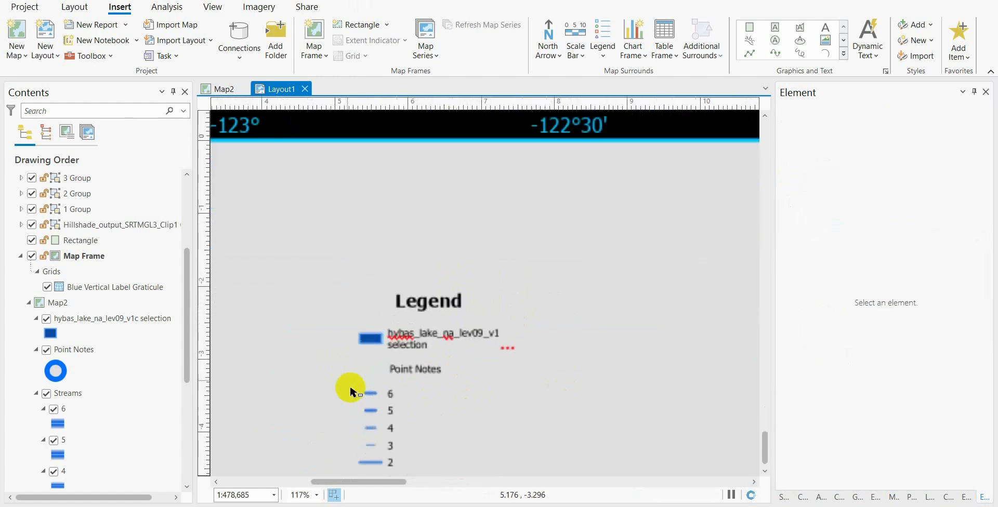
{"action": "scroll", "coordinate": [404, 359], "scroll_direction": "up", "scroll_amount": 5}
{"action": "left_click", "coordinate": [404, 357]}
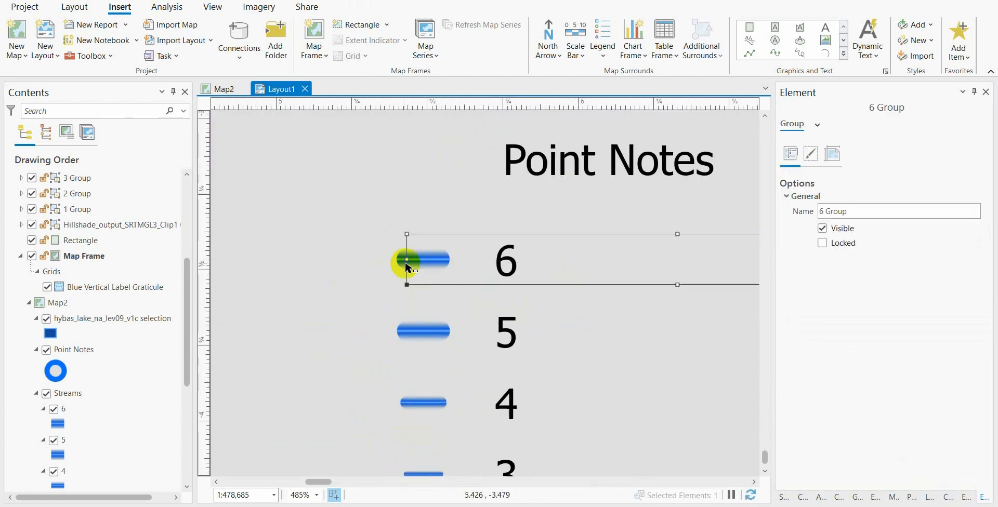
{"action": "left_click", "coordinate": [403, 357]}
{"action": "left_click_drag", "start_coordinate": [507, 262], "coordinate": [656, 255]}
Set the width of the gradient stroke on the stream 6 line patch to 15 pt.
{"action": "left_click", "coordinate": [393, 258]}
{"action": "left_click", "coordinate": [393, 258]}
{"action": "left_click", "coordinate": [816, 127]}
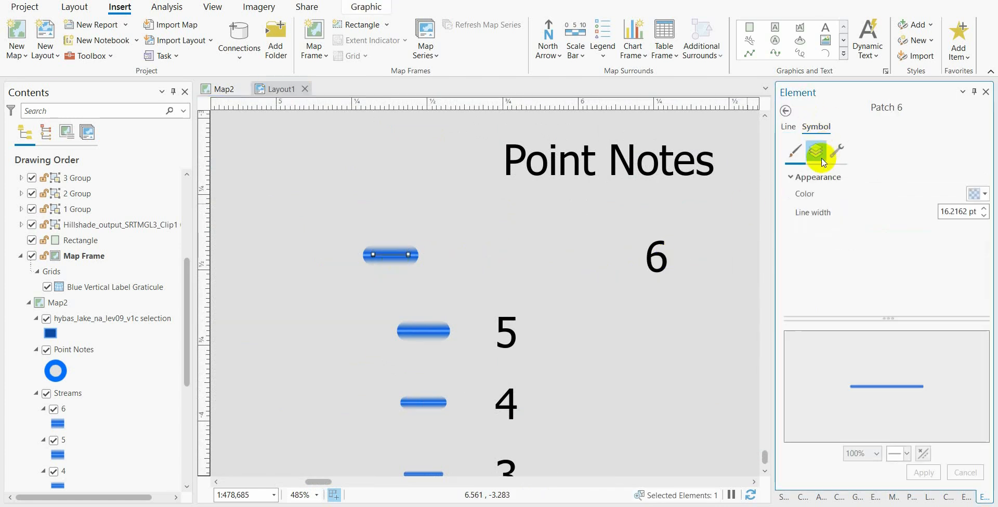
{"action": "left_click", "coordinate": [816, 151]}
{"action": "left_click", "coordinate": [898, 207]}
{"action": "double_click", "coordinate": [961, 260]}
{"action": "type", "text": "15"}
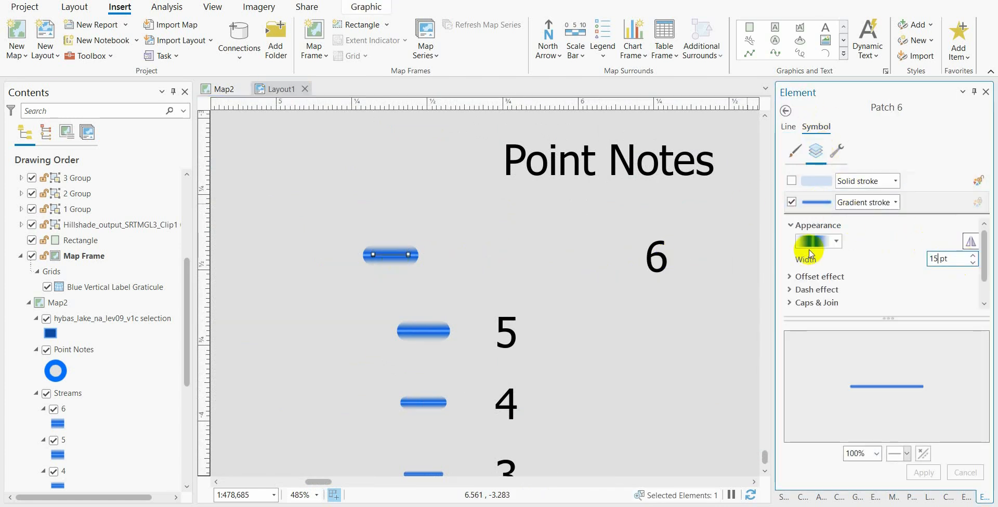
{"action": "key", "text": "Return"}
Lengthen the stream line patch to about 1.5 in and place it on the black strip to the right of the City text.
{"action": "scroll", "coordinate": [371, 253], "scroll_direction": "down", "scroll_amount": 4}
{"action": "left_click_drag", "start_coordinate": [371, 253], "coordinate": [223, 259]}
{"action": "scroll", "coordinate": [348, 261], "scroll_direction": "down", "scroll_amount": 5}
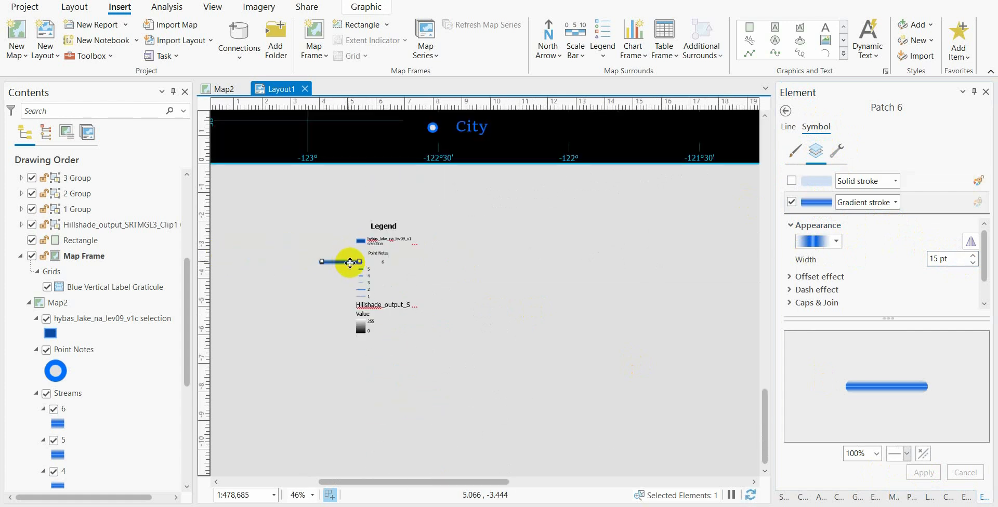
{"action": "left_click_drag", "start_coordinate": [347, 261], "coordinate": [560, 128]}
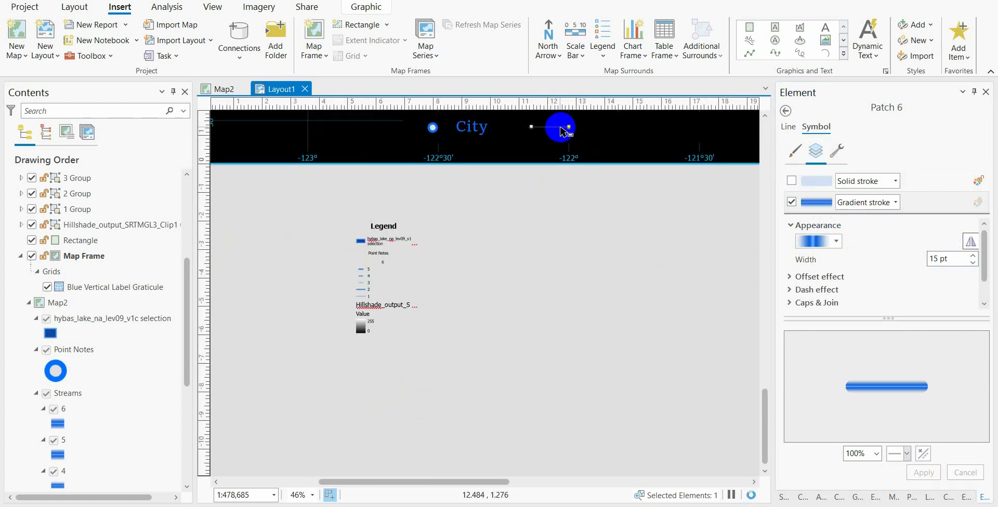
{"action": "scroll", "coordinate": [560, 128], "scroll_direction": "up", "scroll_amount": 4}
{"action": "left_click_drag", "start_coordinate": [518, 161], "coordinate": [466, 246]}
Duplicate the City text, place the copy right of the line patch and change it to "River".
{"action": "right_click", "coordinate": [301, 211]}
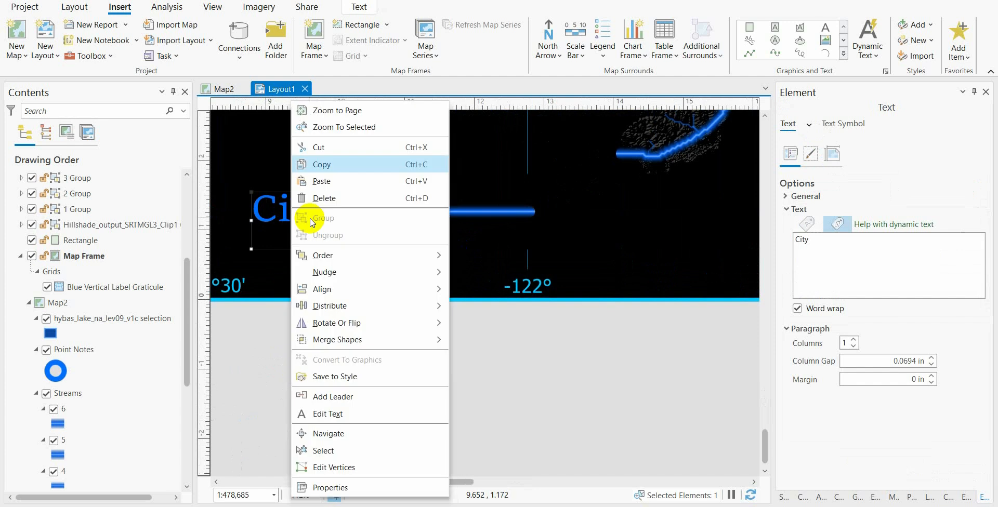
{"action": "left_click", "coordinate": [333, 164]}
{"action": "key", "text": "ctrl+v"}
{"action": "left_click_drag", "start_coordinate": [335, 211], "coordinate": [623, 219]}
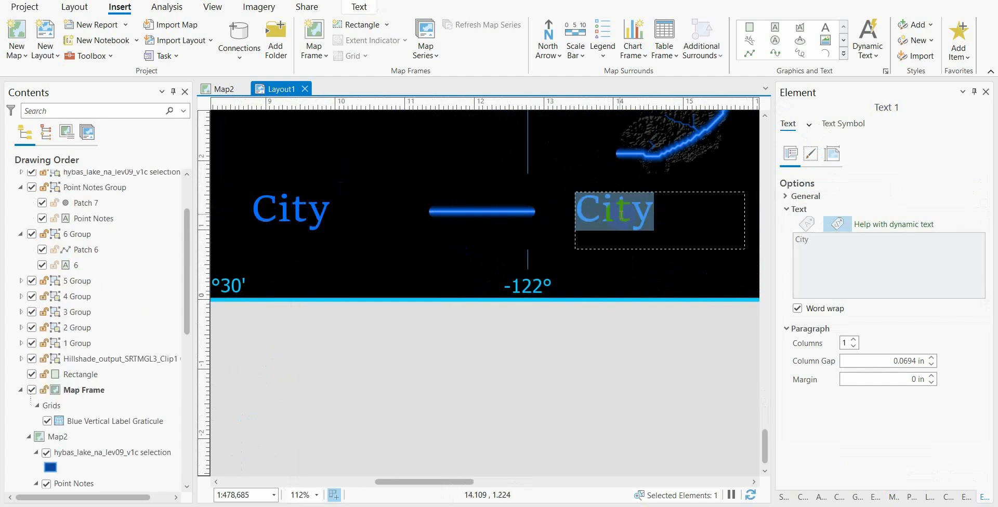
{"action": "type", "text": "River"}
{"action": "left_click", "coordinate": [441, 327]}
Enlarge the blue lake rectangle patch to about 0.8 in wide and place it on the black strip right of the River text.
{"action": "scroll", "coordinate": [461, 252], "scroll_direction": "down", "scroll_amount": 5}
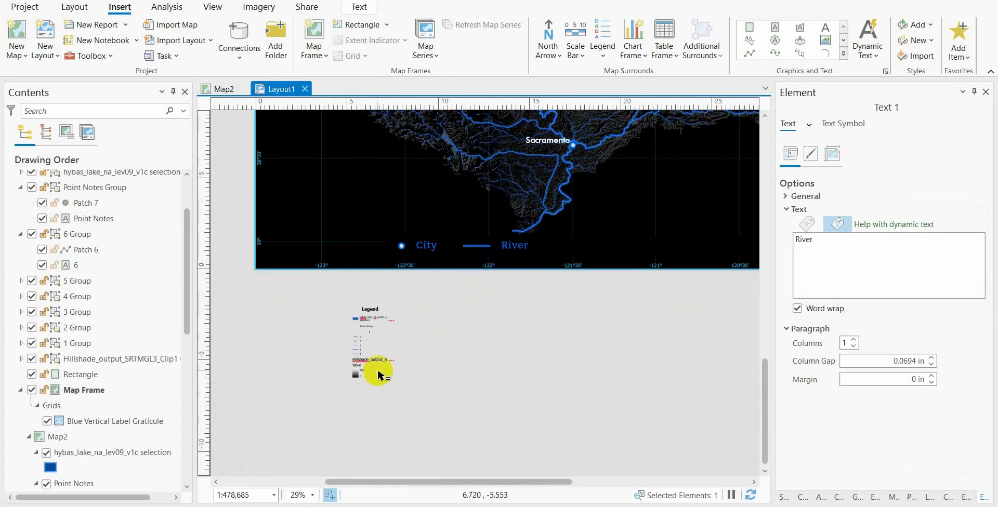
{"action": "scroll", "coordinate": [378, 375], "scroll_direction": "up", "scroll_amount": 8}
{"action": "left_click", "coordinate": [397, 296]}
{"action": "left_click_drag", "start_coordinate": [396, 296], "coordinate": [306, 244]}
{"action": "scroll", "coordinate": [423, 270], "scroll_direction": "down", "scroll_amount": 7}
{"action": "left_click_drag", "start_coordinate": [414, 271], "coordinate": [727, 162]}
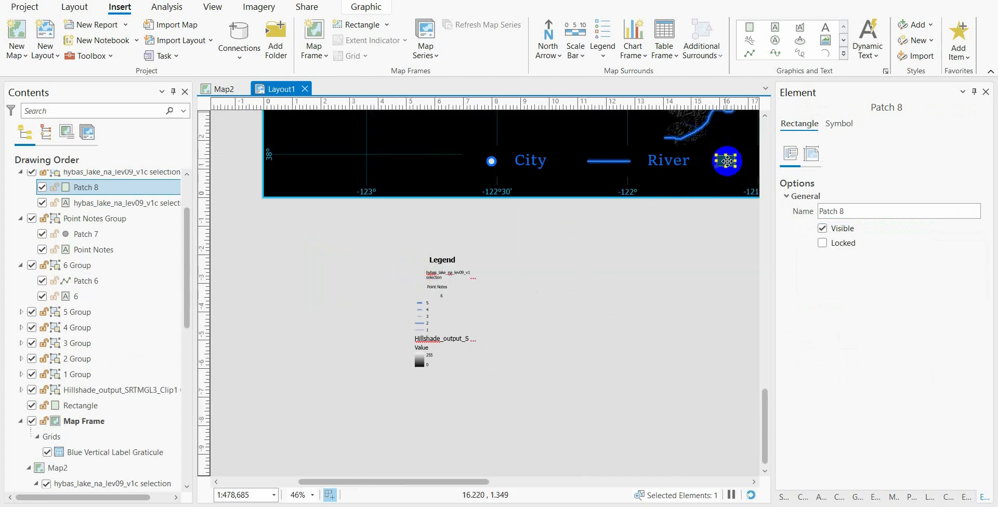
{"action": "scroll", "coordinate": [727, 162], "scroll_direction": "up", "scroll_amount": 6}
{"action": "scroll", "coordinate": [314, 256], "scroll_direction": "down", "scroll_amount": 4}
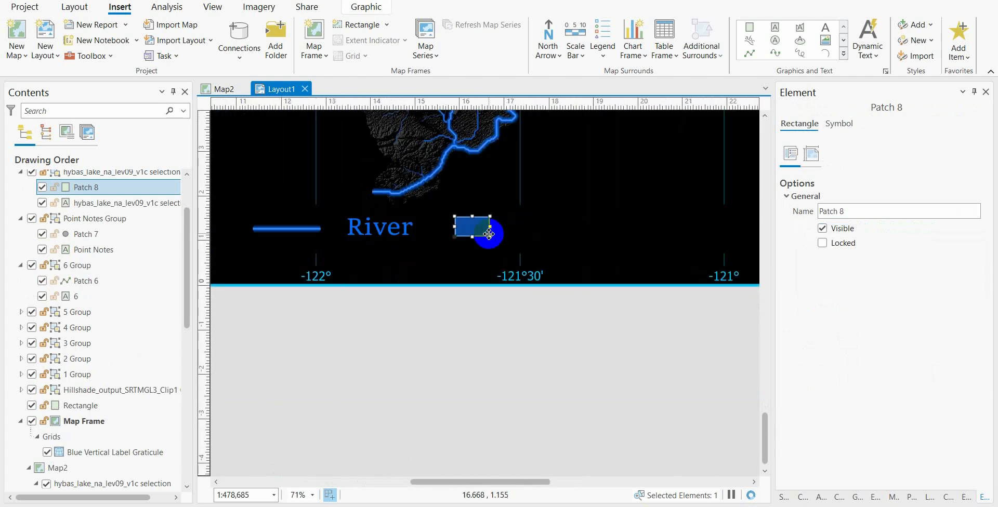
{"action": "scroll", "coordinate": [518, 221], "scroll_direction": "down", "scroll_amount": 2}
{"action": "scroll", "coordinate": [490, 222], "scroll_direction": "up", "scroll_amount": 2}
{"action": "left_click_drag", "start_coordinate": [491, 222], "coordinate": [505, 222]}
Duplicate the River text, place the copy right of the lake patch and change it to "Lake".
{"action": "left_click", "coordinate": [406, 227]}
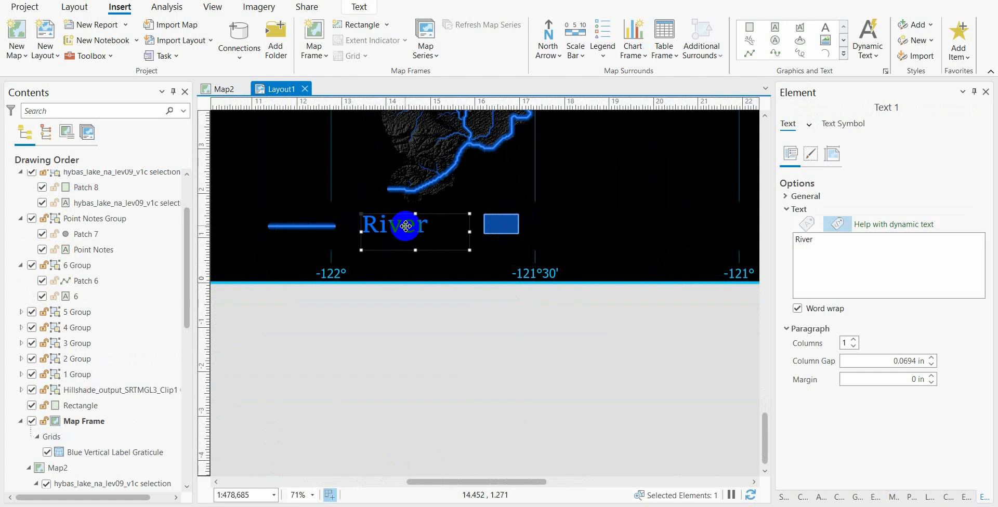
{"action": "right_click", "coordinate": [406, 226]}
{"action": "left_click", "coordinate": [429, 164]}
{"action": "right_click", "coordinate": [404, 227]}
{"action": "left_click", "coordinate": [435, 180]}
{"action": "left_click_drag", "start_coordinate": [405, 231], "coordinate": [576, 229]}
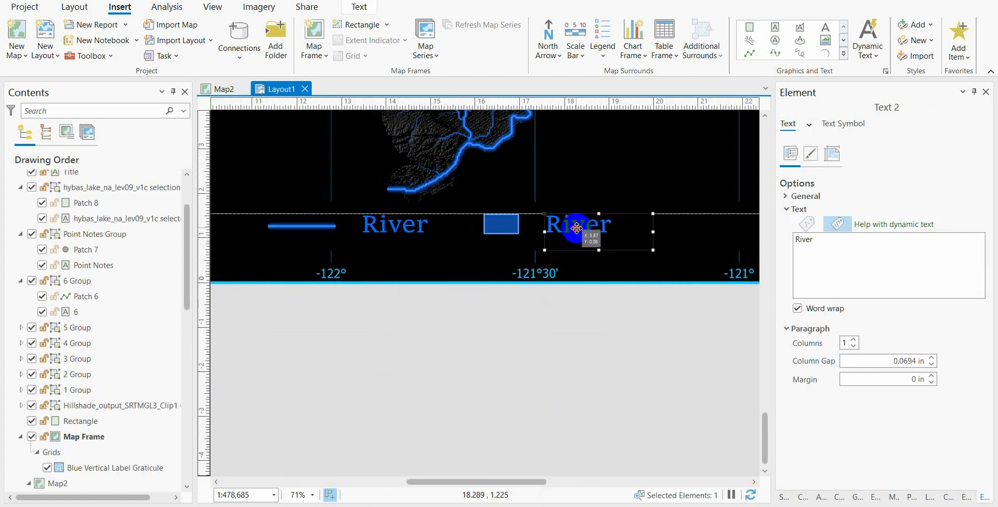
{"action": "double_click", "coordinate": [577, 229]}
{"action": "type", "text": "Lake"}
{"action": "key", "text": "Escape"}
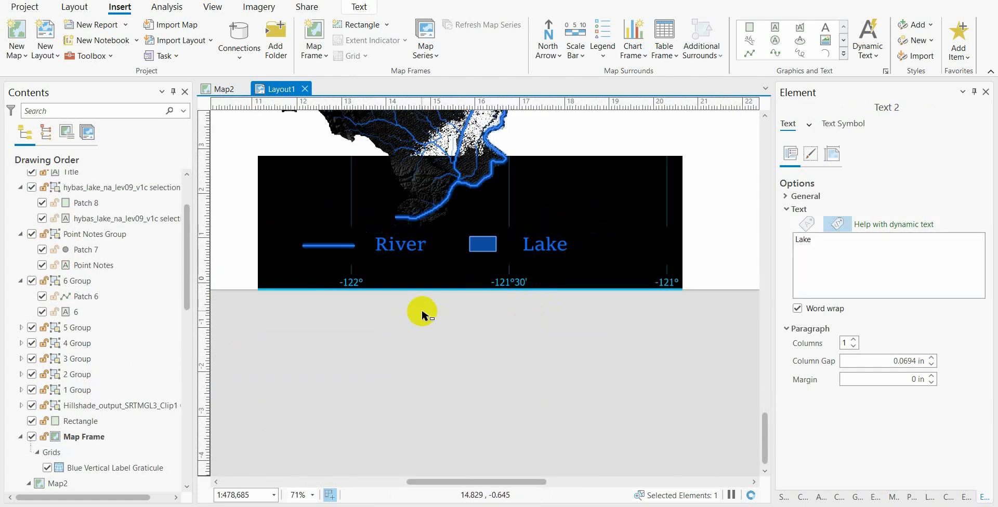
Insert a metric Single Division Scale Bar for the map frame, about 7 in wide, in the blank area below the map.
{"action": "scroll", "coordinate": [422, 315], "scroll_direction": "down", "scroll_amount": 3}
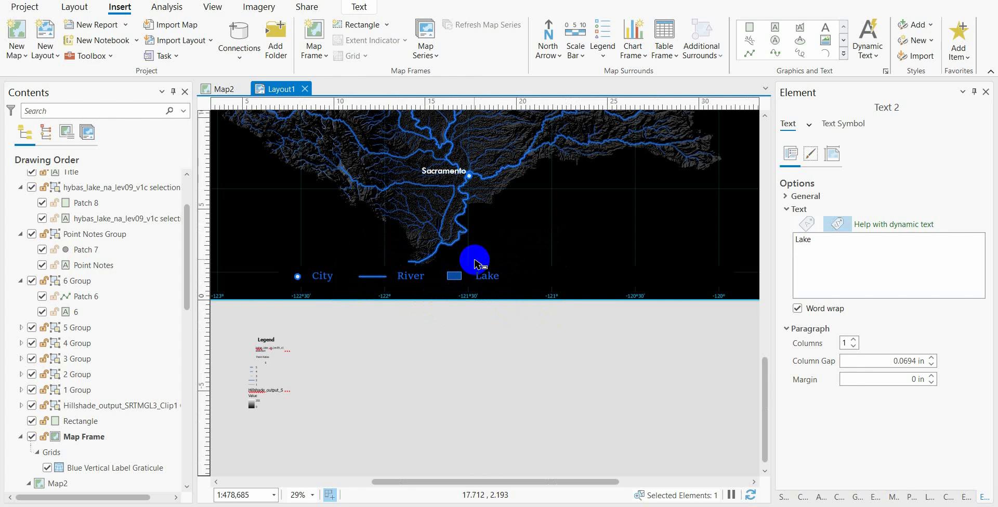
{"action": "left_click", "coordinate": [492, 157]}
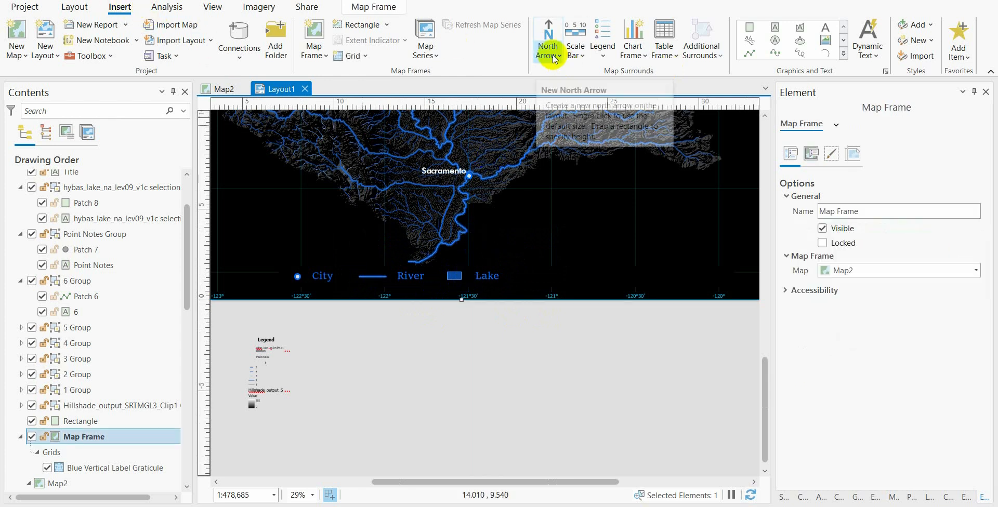
{"action": "left_click", "coordinate": [576, 51]}
{"action": "scroll", "coordinate": [616, 420], "scroll_direction": "down", "scroll_amount": 1}
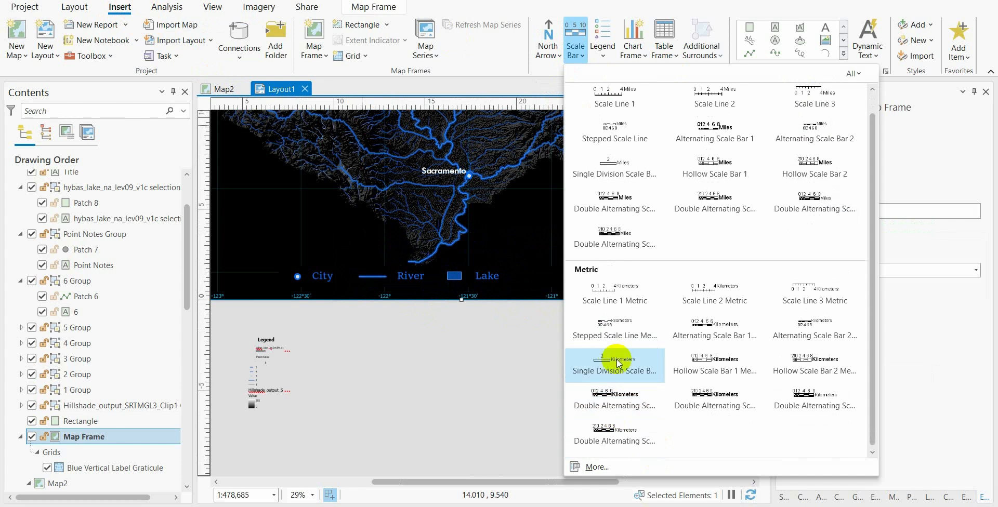
{"action": "left_click", "coordinate": [615, 361]}
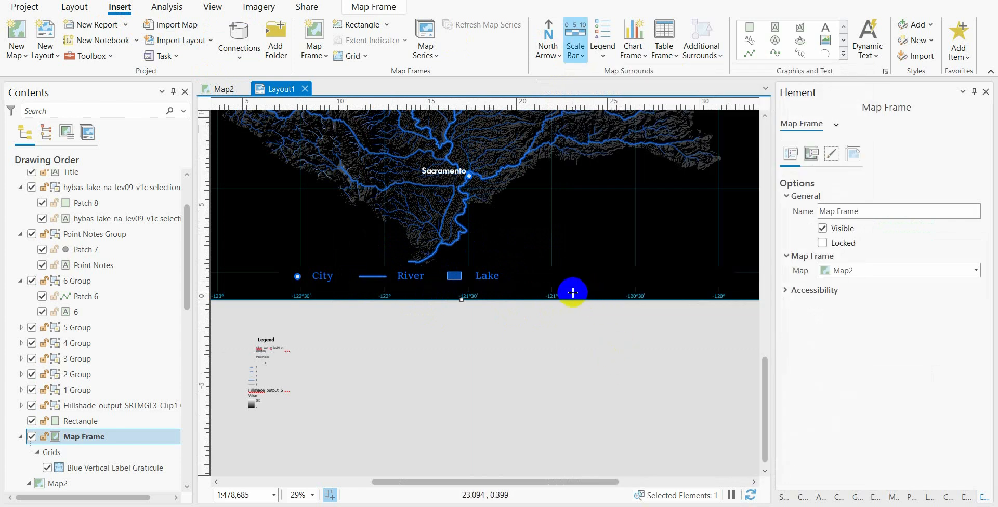
{"action": "left_click_drag", "start_coordinate": [635, 395], "coordinate": [635, 395]}
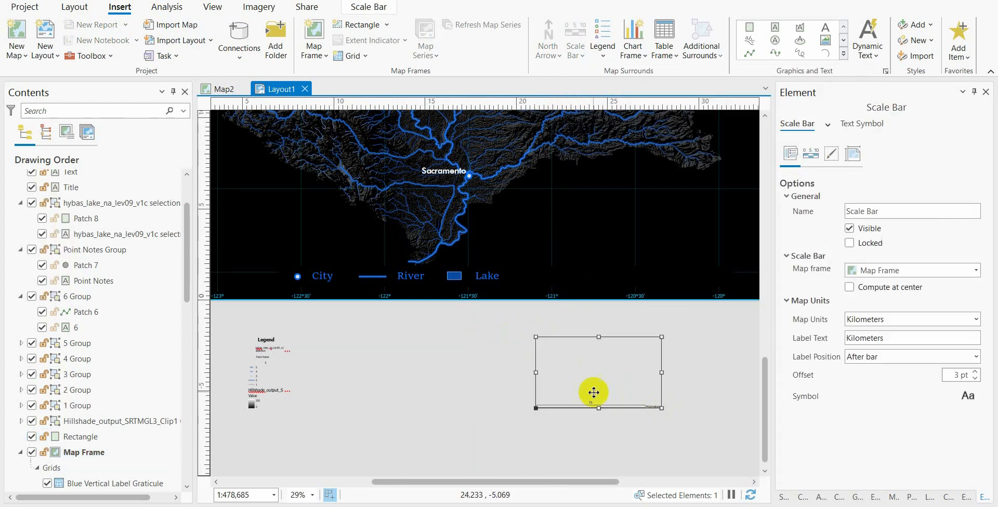
Set the scale bar's fitting strategy to Adjust number of divisions, with a division value of 50.
{"action": "scroll", "coordinate": [593, 394], "scroll_direction": "up", "scroll_amount": 3}
{"action": "left_click", "coordinate": [811, 154]}
{"action": "left_click", "coordinate": [789, 214]}
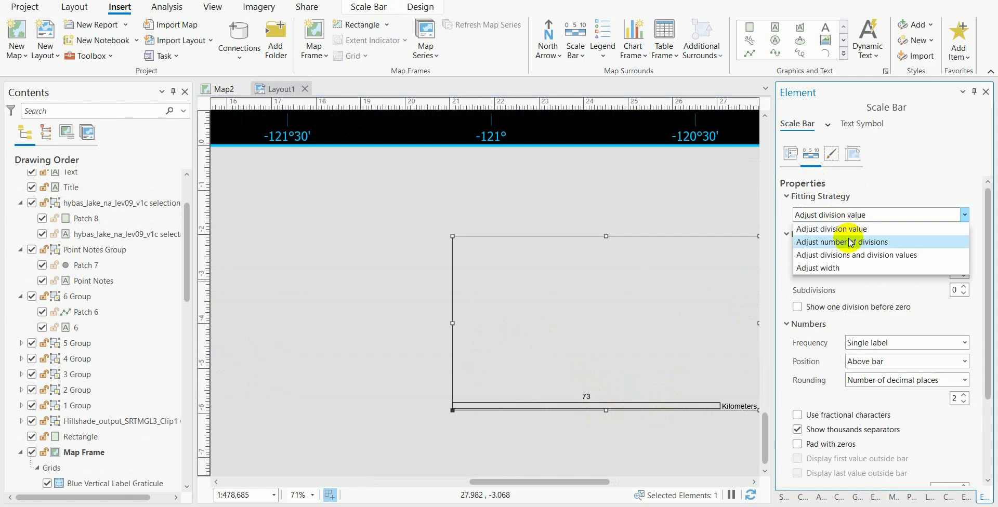
{"action": "left_click", "coordinate": [848, 239]}
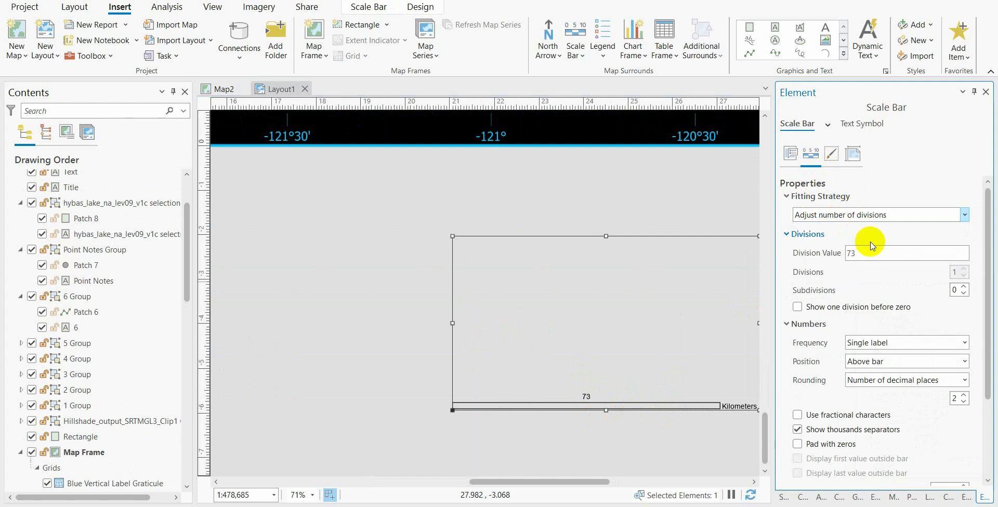
Convert the scale bar to graphics and ungroup it into separate elements.
{"action": "right_click", "coordinate": [545, 407]}
{"action": "left_click", "coordinate": [562, 237]}
{"action": "right_click", "coordinate": [570, 404]}
{"action": "left_click", "coordinate": [579, 273]}
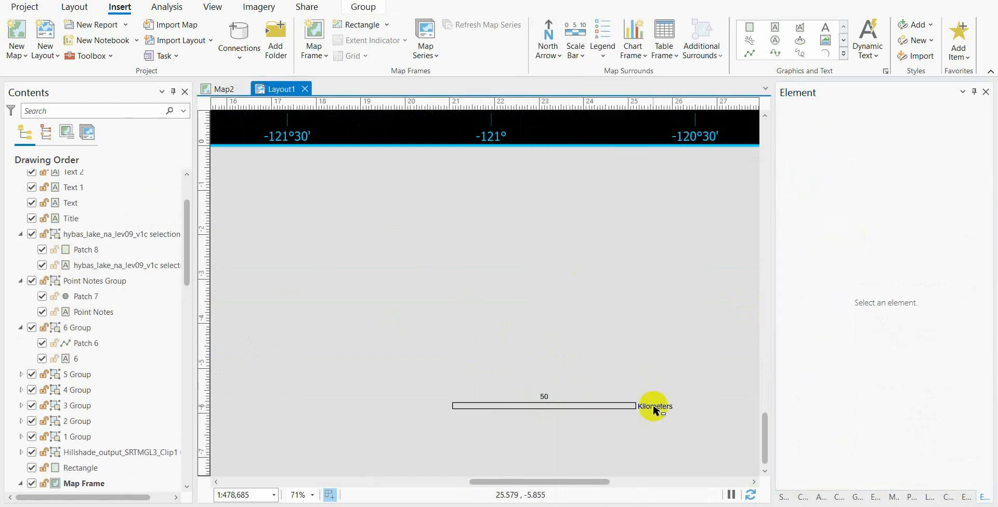
Move the Kilometers label above the bar, directly beside the number 50 and level with it.
{"action": "left_click_drag", "start_coordinate": [655, 407], "coordinate": [568, 397]}
{"action": "scroll", "coordinate": [568, 396], "scroll_direction": "up", "scroll_amount": 5}
{"action": "left_click", "coordinate": [585, 369]}
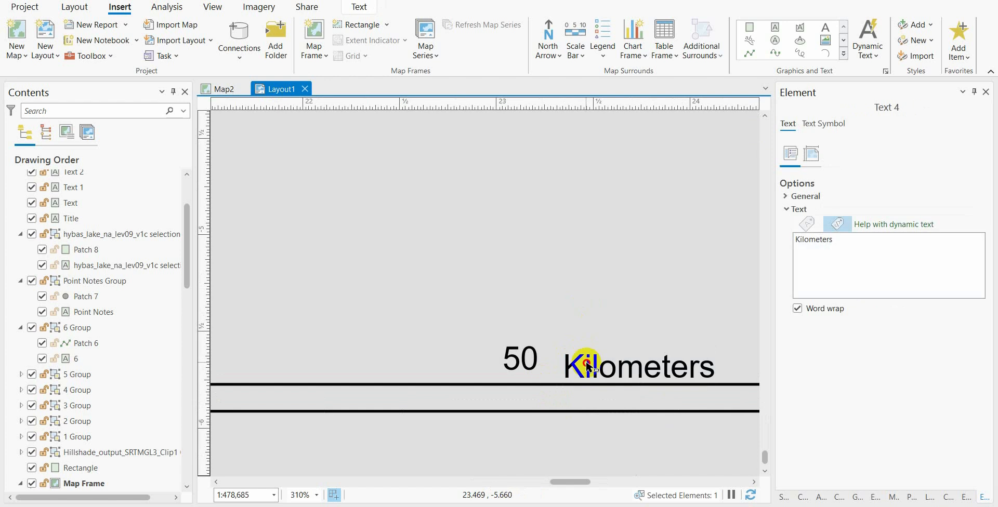
{"action": "left_click_drag", "start_coordinate": [589, 367], "coordinate": [577, 358]}
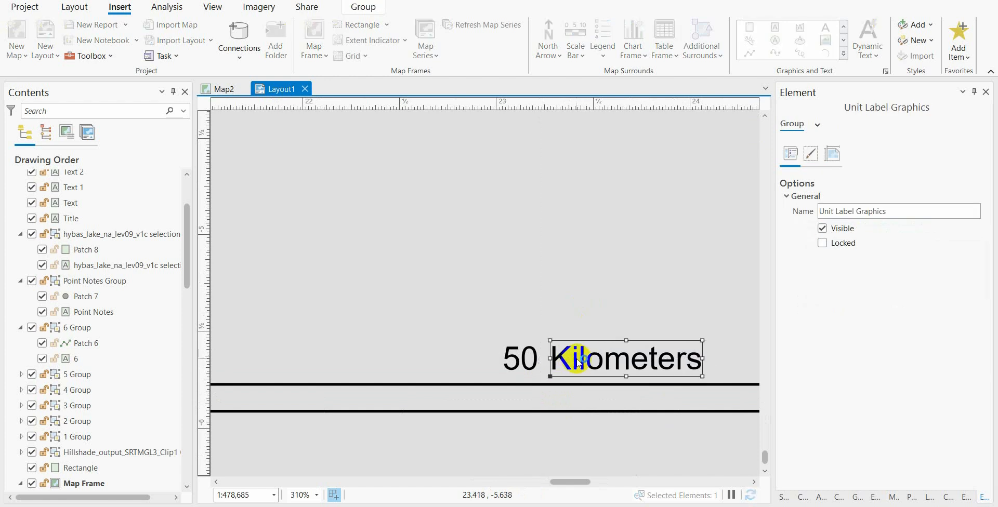
Color the Kilometers label and the number 50 bright blue.
{"action": "double_click", "coordinate": [645, 357]}
{"action": "left_click", "coordinate": [826, 128]}
{"action": "left_click", "coordinate": [966, 266]}
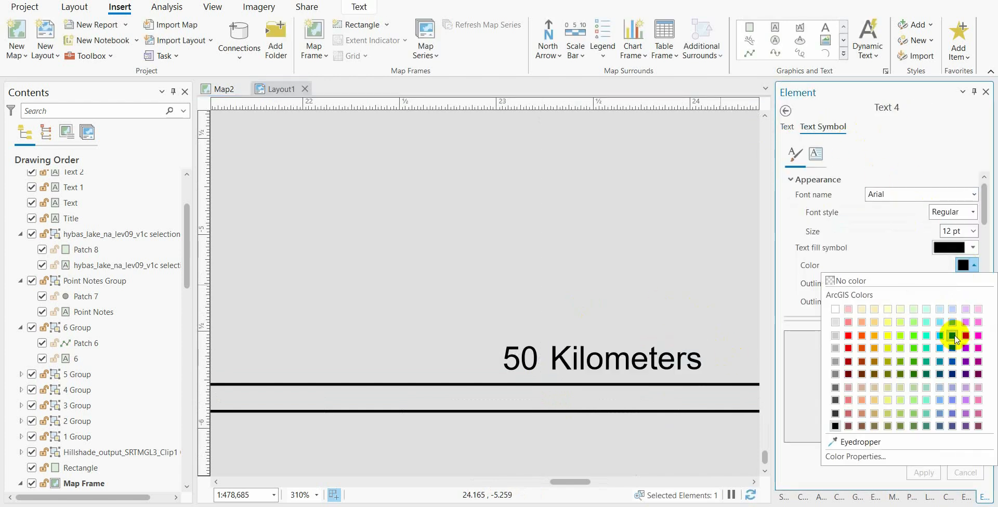
{"action": "left_click", "coordinate": [953, 334]}
{"action": "left_click", "coordinate": [522, 357]}
{"action": "double_click", "coordinate": [527, 353]}
{"action": "left_click", "coordinate": [824, 127]}
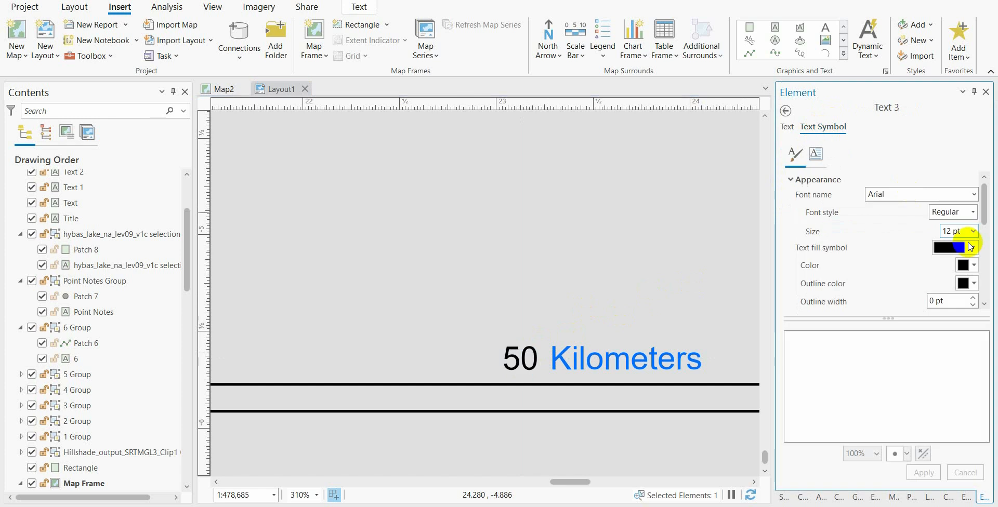
{"action": "left_click", "coordinate": [965, 266]}
{"action": "left_click", "coordinate": [957, 339]}
Add a fill layer to the symbol of the scale bar's rectangle.
{"action": "left_click", "coordinate": [516, 400]}
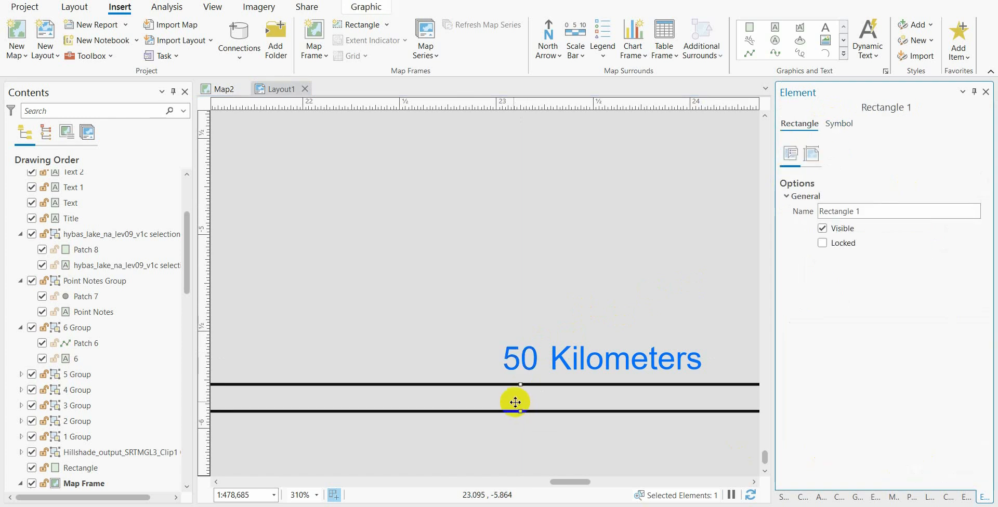
{"action": "left_click", "coordinate": [836, 126]}
{"action": "left_click", "coordinate": [816, 153]}
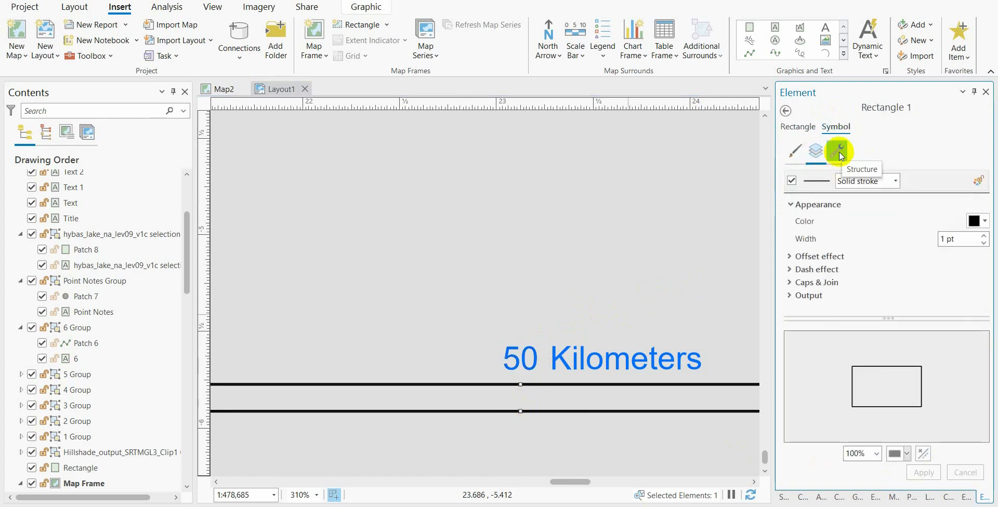
{"action": "left_click", "coordinate": [838, 152]}
{"action": "left_click", "coordinate": [835, 234]}
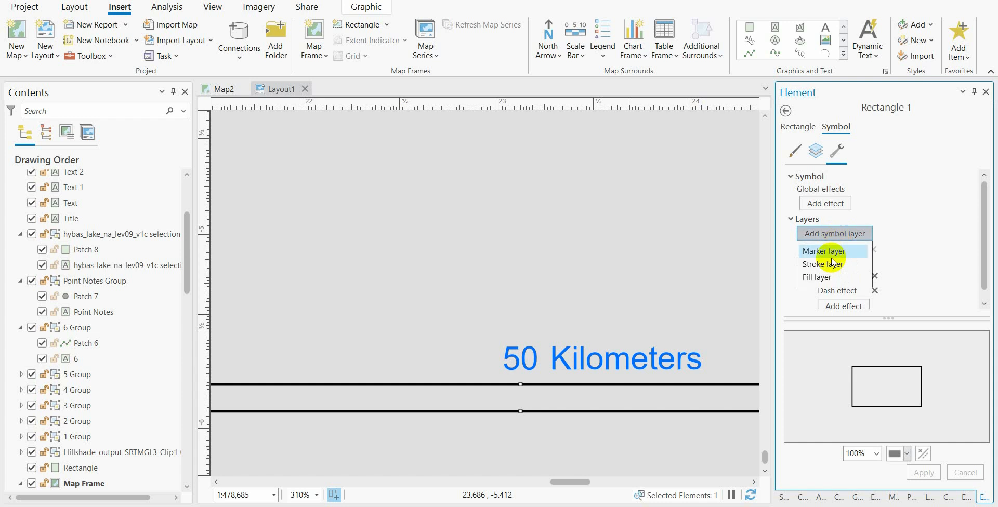
{"action": "left_click", "coordinate": [831, 276]}
Turn off the scale bar rectangle's solid stroke and color its solid fill bright blue.
{"action": "left_click", "coordinate": [821, 153]}
{"action": "left_click", "coordinate": [792, 202]}
{"action": "left_click", "coordinate": [814, 180]}
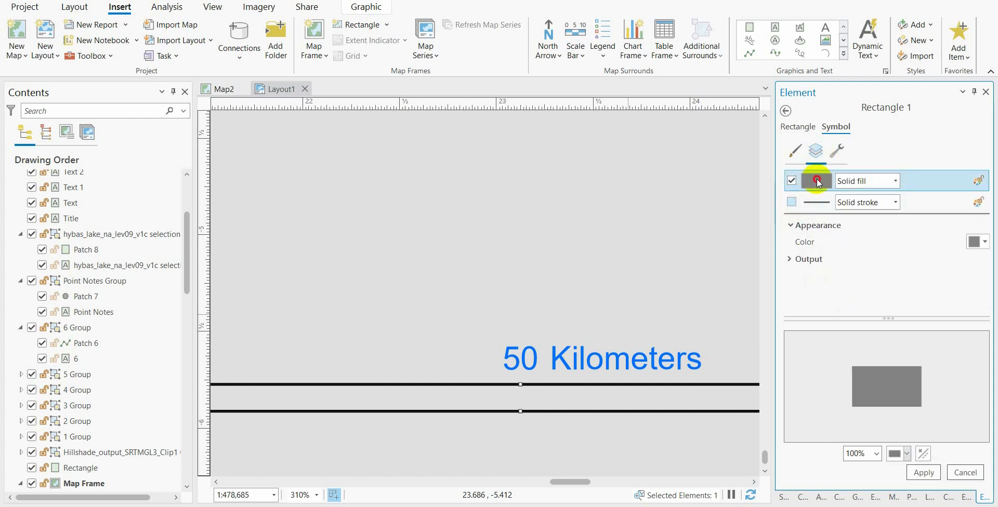
{"action": "left_click", "coordinate": [978, 242]}
{"action": "left_click", "coordinate": [952, 313]}
{"action": "left_click", "coordinate": [928, 473]}
Move the blue bar, the number 50 and the Kilometers label together onto the map, in line with the legend beside Lake.
{"action": "scroll", "coordinate": [484, 347], "scroll_direction": "down", "scroll_amount": 4}
{"action": "left_click", "coordinate": [525, 352]}
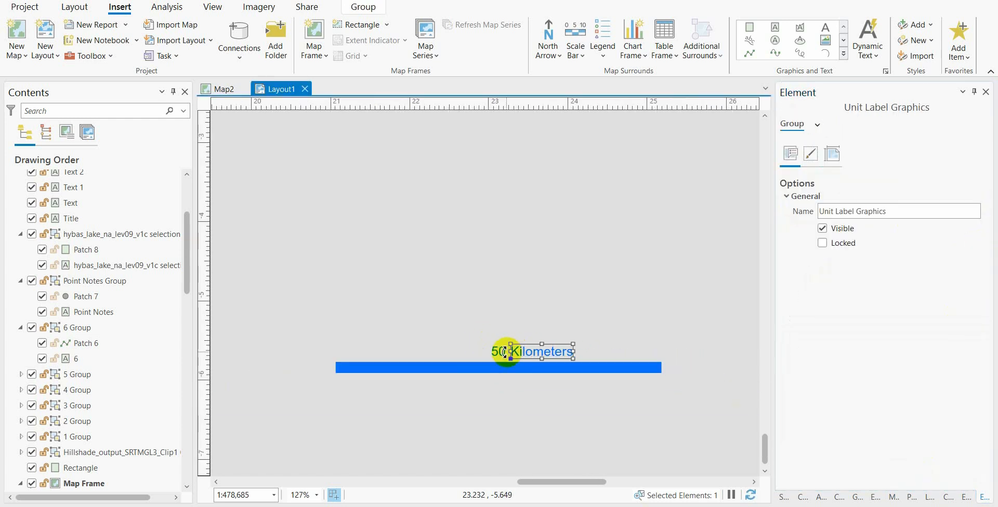
{"action": "left_click", "coordinate": [502, 352], "text": "ctrl"}
{"action": "scroll", "coordinate": [502, 352], "scroll_direction": "up", "scroll_amount": 4}
{"action": "left_click", "coordinate": [490, 388], "text": "ctrl"}
{"action": "scroll", "coordinate": [508, 390], "scroll_direction": "down", "scroll_amount": 5}
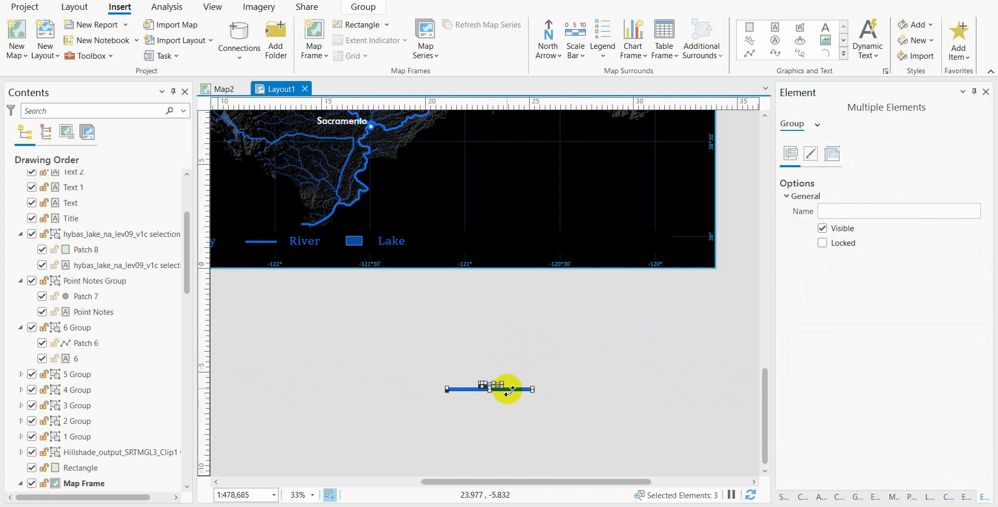
{"action": "left_click_drag", "start_coordinate": [508, 390], "coordinate": [497, 237]}
{"action": "left_click", "coordinate": [623, 243]}
{"action": "left_click_drag", "start_coordinate": [672, 242], "coordinate": [559, 246]}
{"action": "scroll", "coordinate": [485, 240], "scroll_direction": "up", "scroll_amount": 4}
{"action": "left_click", "coordinate": [489, 241]}
{"action": "left_click", "coordinate": [473, 240], "text": "ctrl"}
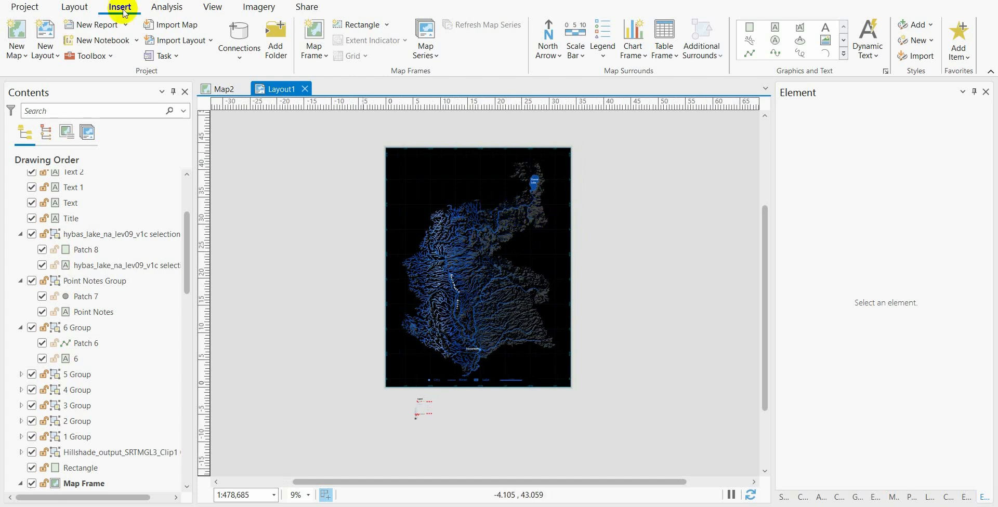
Create a new map and add USA_adm1.shp to it from the USA_adm folder inside the USA shapefile data folder.
{"action": "left_click", "coordinate": [22, 57]}
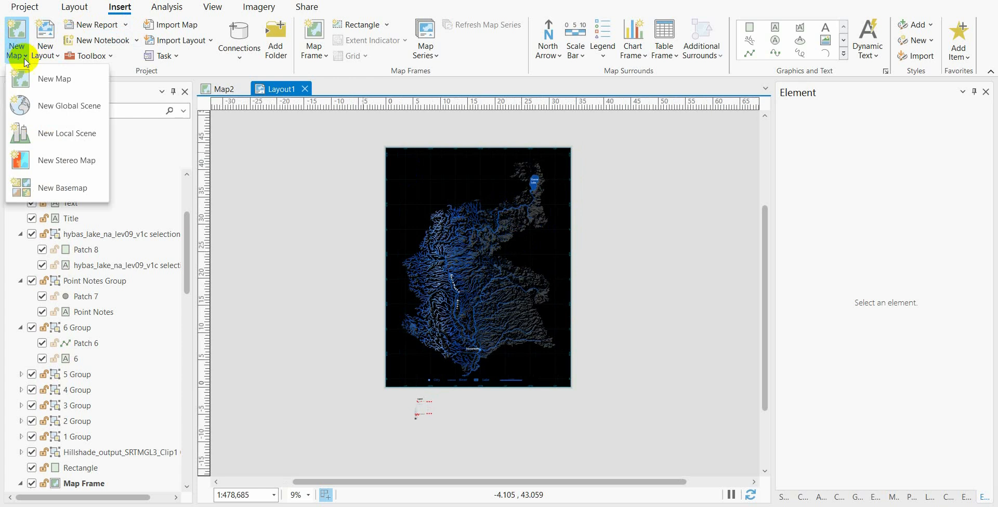
{"action": "left_click", "coordinate": [48, 78]}
{"action": "left_click", "coordinate": [838, 496]}
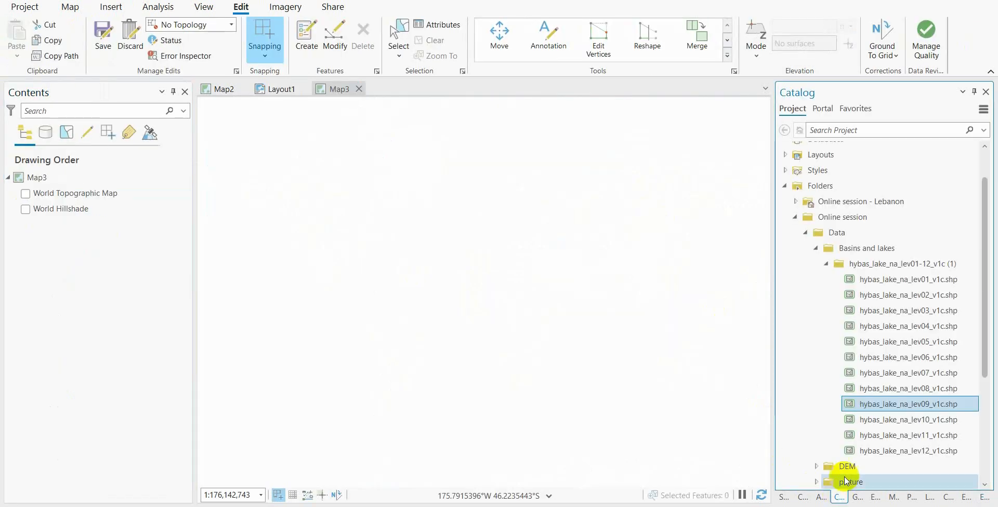
{"action": "left_click", "coordinate": [805, 233]}
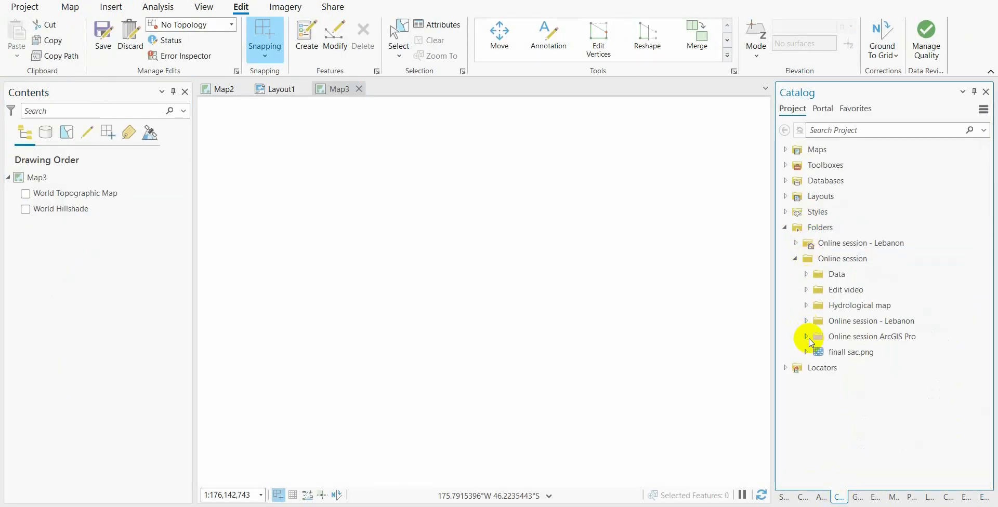
{"action": "left_click", "coordinate": [806, 274]}
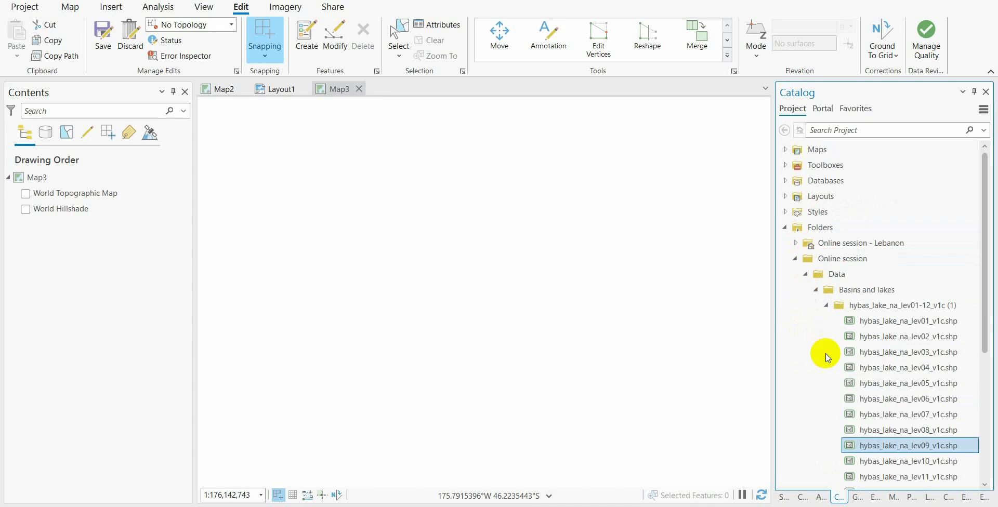
{"action": "left_click", "coordinate": [825, 307]}
{"action": "scroll", "coordinate": [834, 332], "scroll_direction": "down", "scroll_amount": 1}
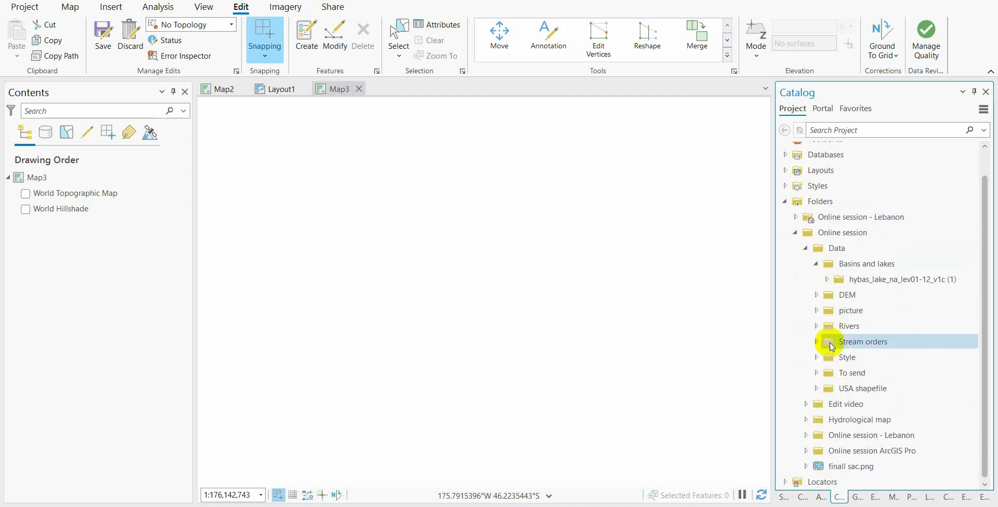
{"action": "left_click", "coordinate": [818, 389]}
{"action": "left_click", "coordinate": [827, 404]}
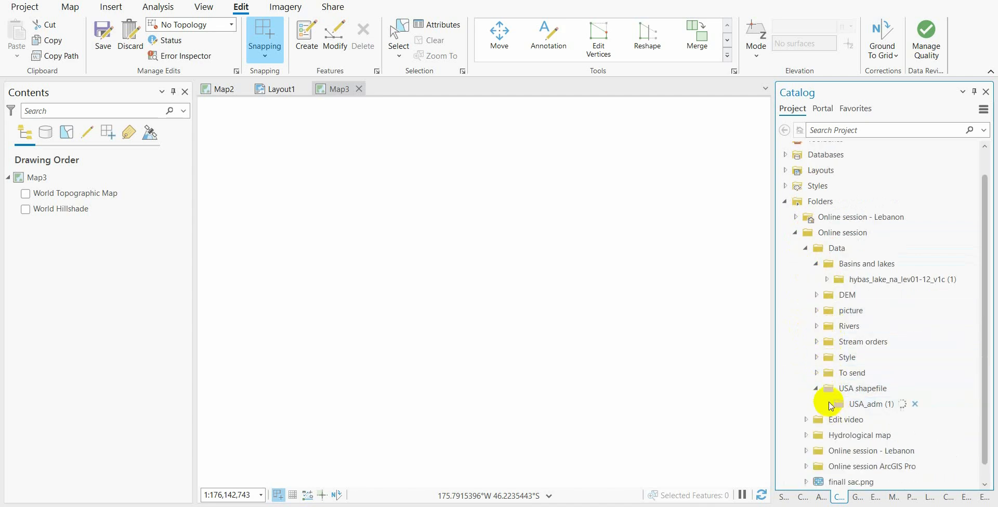
{"action": "left_click_drag", "start_coordinate": [860, 436], "coordinate": [541, 302]}
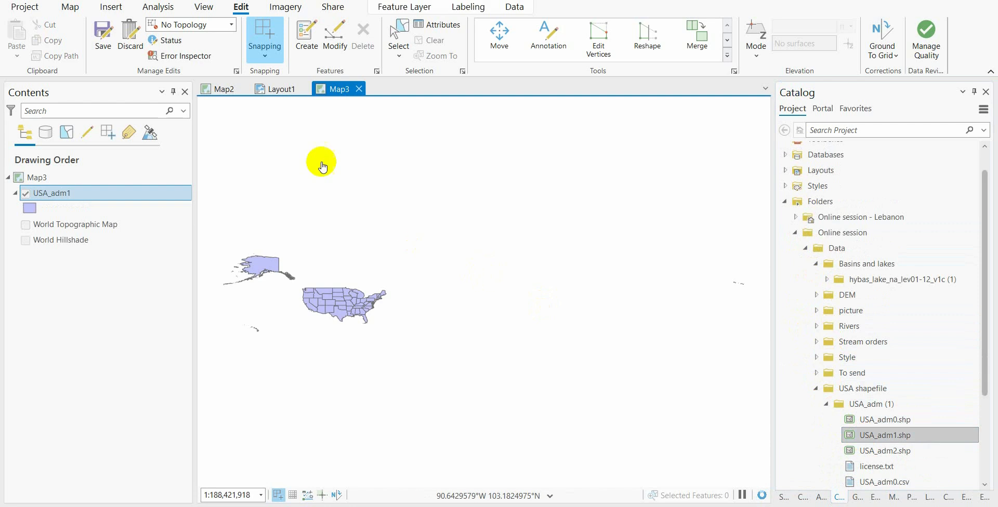
Select California in USA_adm1 and make a separate layer from the selected feature.
{"action": "scroll", "coordinate": [320, 316], "scroll_direction": "up", "scroll_amount": 1}
{"action": "left_click_drag", "start_coordinate": [331, 315], "coordinate": [368, 299]}
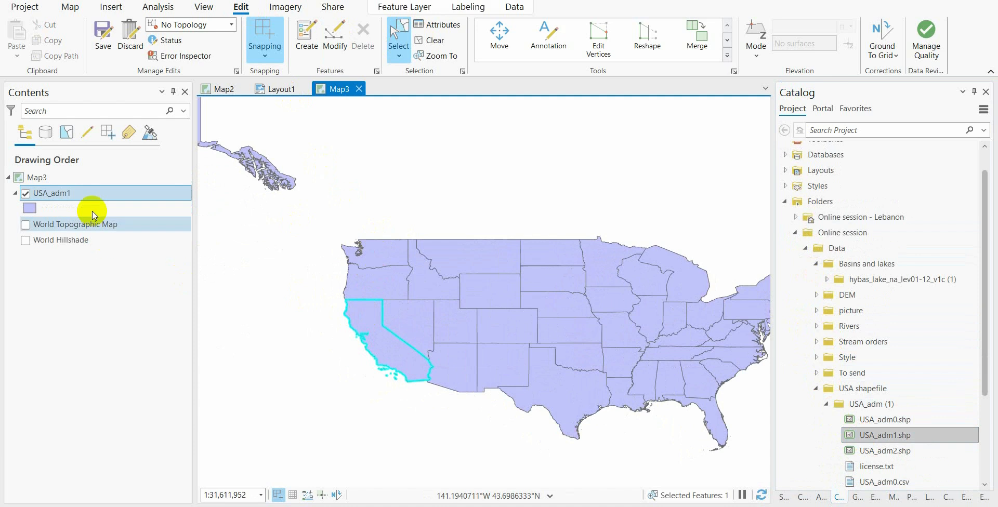
{"action": "right_click", "coordinate": [87, 194]}
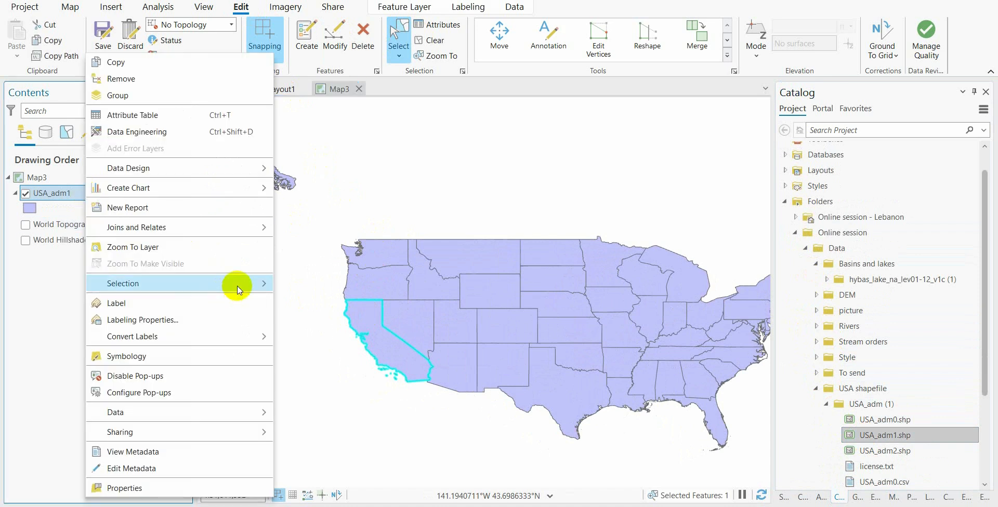
{"action": "mouse_move", "coordinate": [280, 284]}
{"action": "left_click", "coordinate": [335, 381]}
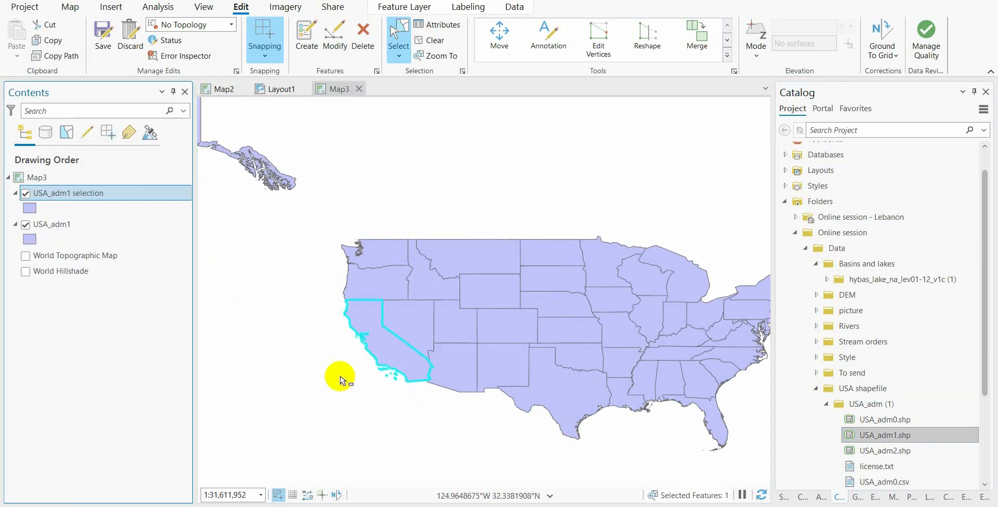
Remove the full USA_adm1 layer from Map3, keeping only the California selection layer.
{"action": "left_click", "coordinate": [52, 224]}
{"action": "right_click", "coordinate": [52, 225]}
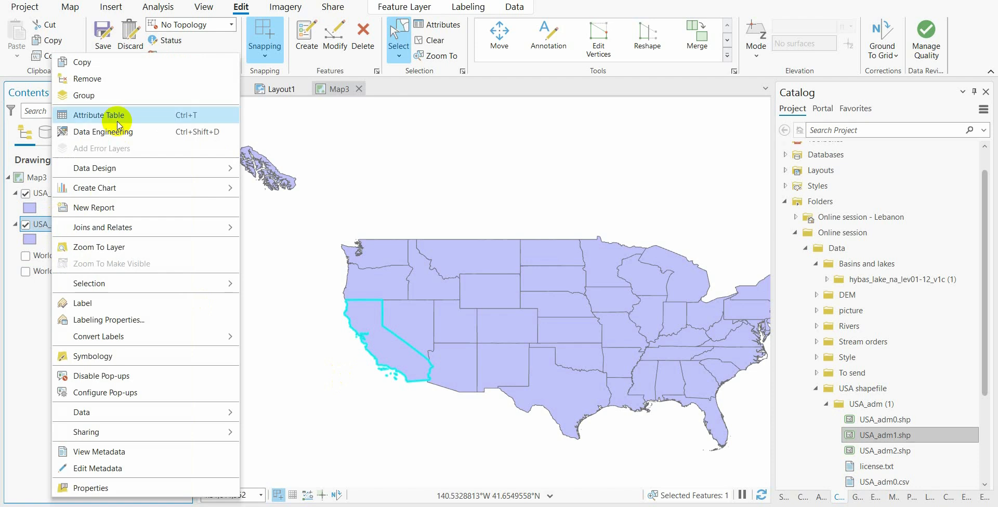
{"action": "left_click", "coordinate": [115, 76]}
{"action": "left_click_drag", "start_coordinate": [370, 340], "coordinate": [383, 229]}
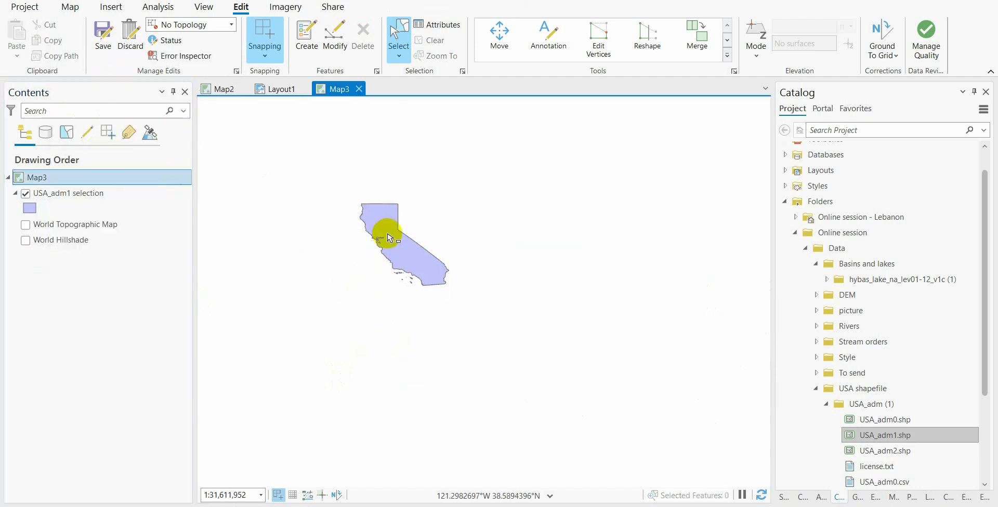
Set the California layer's solid fill to black.
{"action": "left_click", "coordinate": [30, 208]}
{"action": "left_click", "coordinate": [832, 201]}
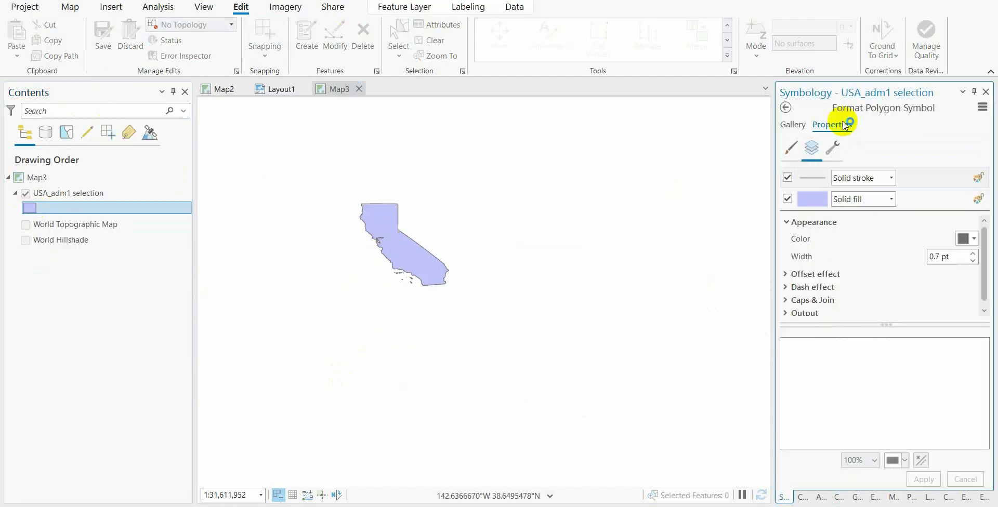
{"action": "left_click", "coordinate": [811, 197]}
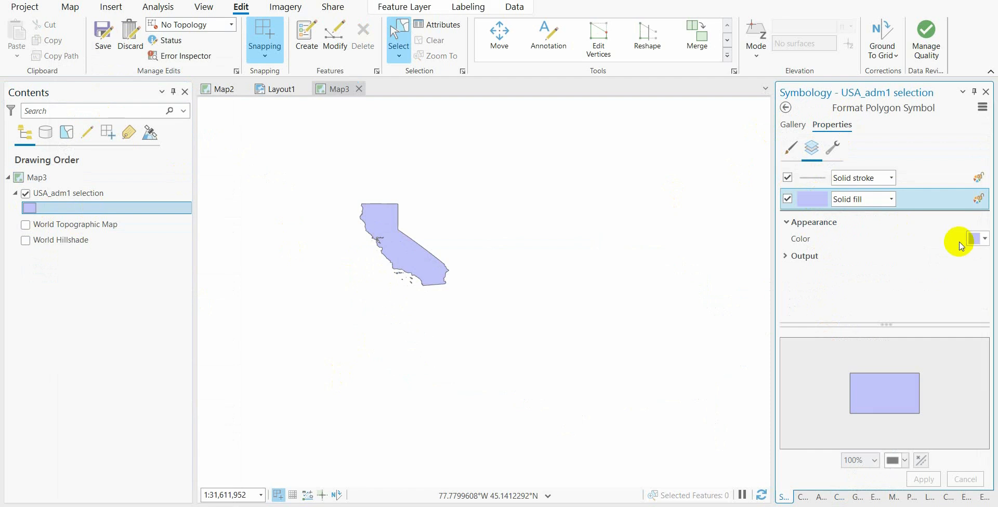
{"action": "left_click", "coordinate": [979, 239]}
{"action": "left_click", "coordinate": [835, 391]}
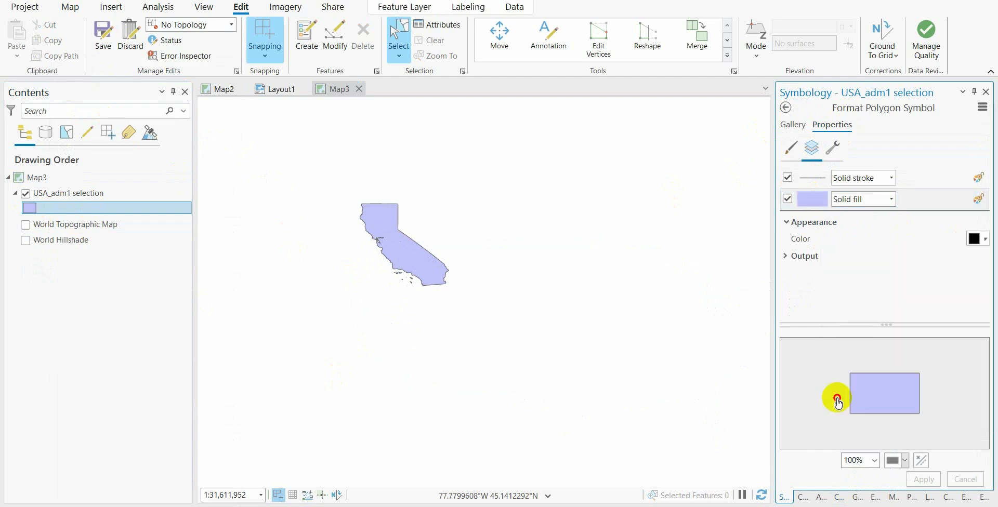
{"action": "left_click", "coordinate": [925, 477]}
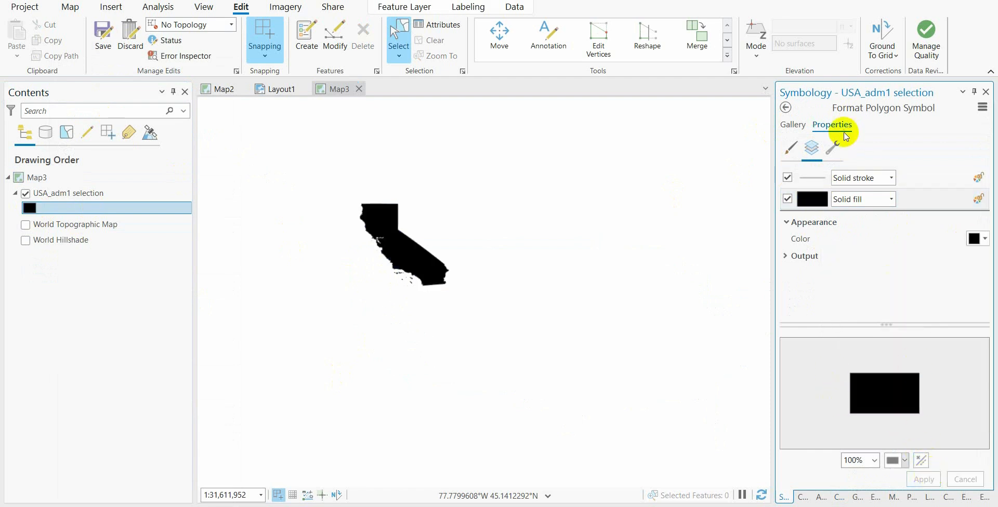
Give the California polygon a bright blue solid stroke with a width of 2 pt.
{"action": "left_click", "coordinate": [801, 179]}
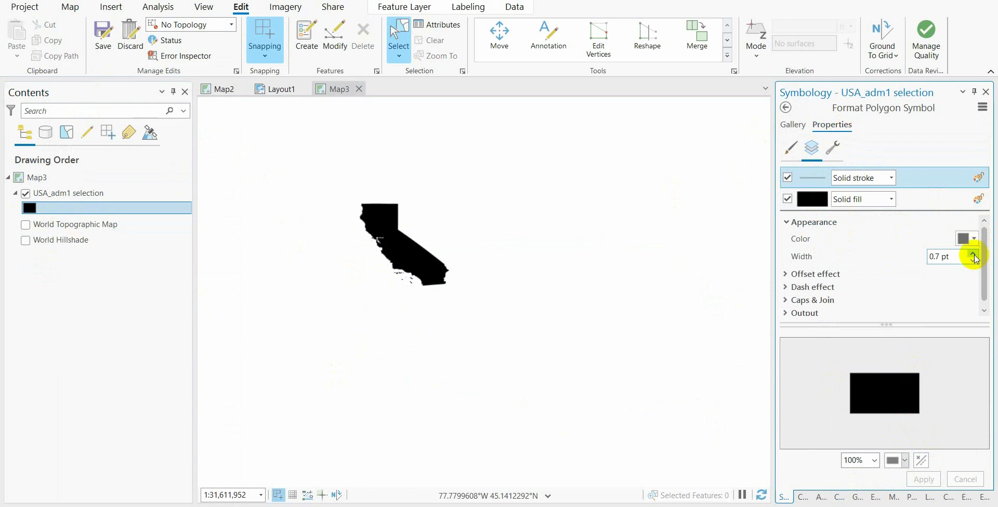
{"action": "left_click", "coordinate": [974, 254]}
{"action": "left_click", "coordinate": [967, 238]}
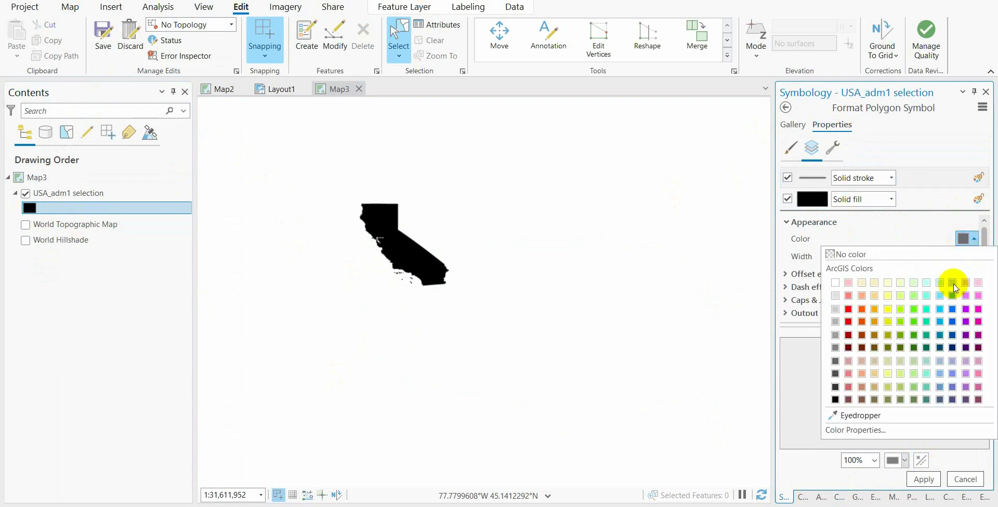
{"action": "left_click", "coordinate": [952, 310]}
{"action": "left_click", "coordinate": [925, 477]}
Save all pending edits.
{"action": "left_click", "coordinate": [479, 166]}
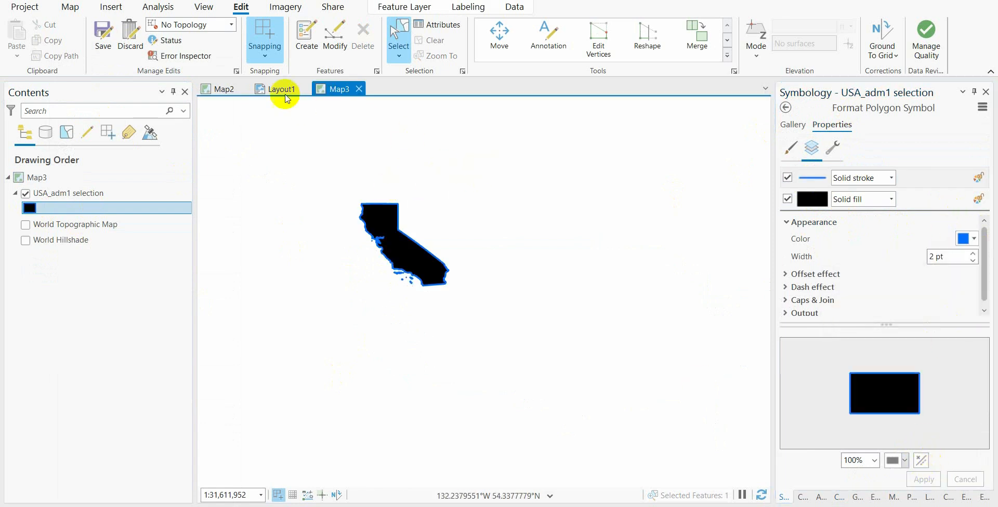
{"action": "left_click", "coordinate": [106, 34]}
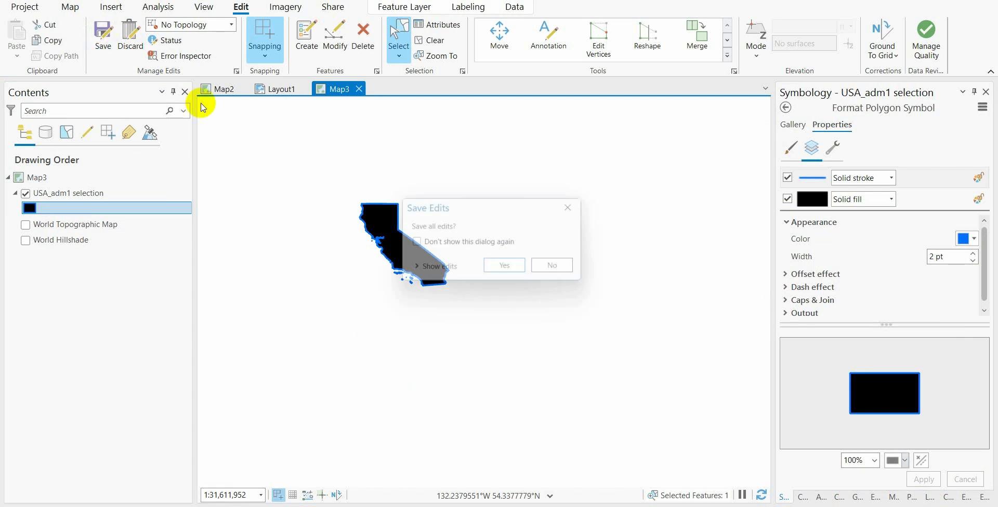
{"action": "left_click", "coordinate": [503, 270]}
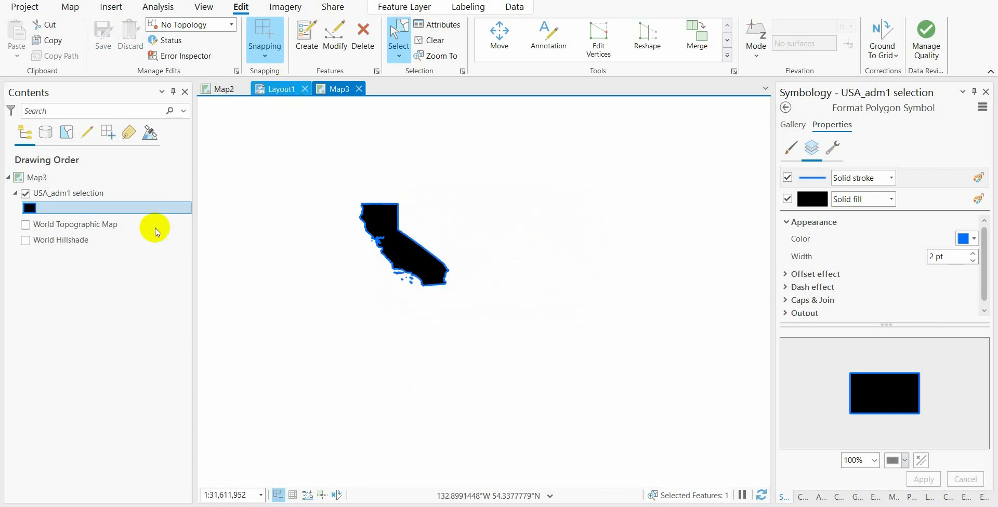
Copy the hybas_lake_na_lev05_v1c selection 1 layer from Layout1's map and paste it into Map3.
{"action": "scroll", "coordinate": [101, 333], "scroll_direction": "down", "scroll_amount": 10}
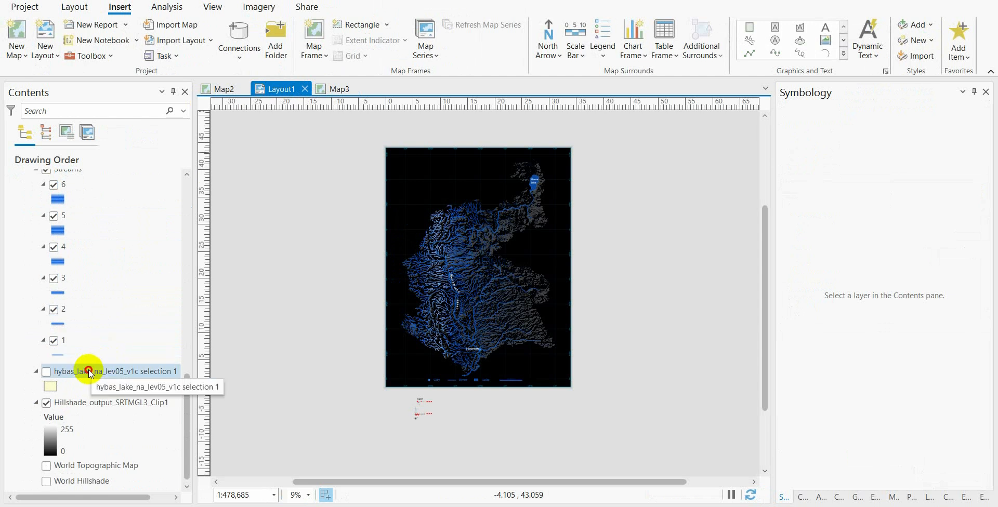
{"action": "left_click", "coordinate": [90, 372]}
{"action": "right_click", "coordinate": [89, 372]}
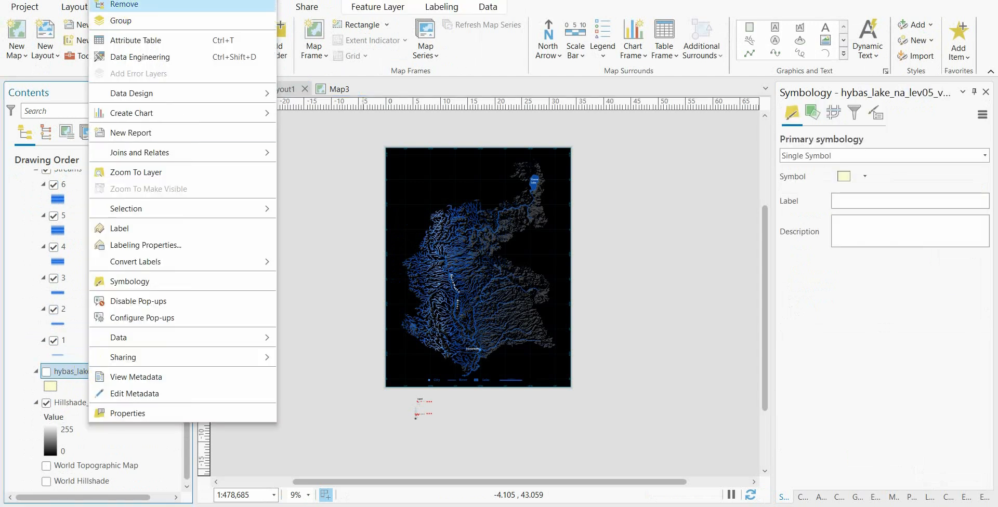
{"action": "left_click", "coordinate": [123, 0]}
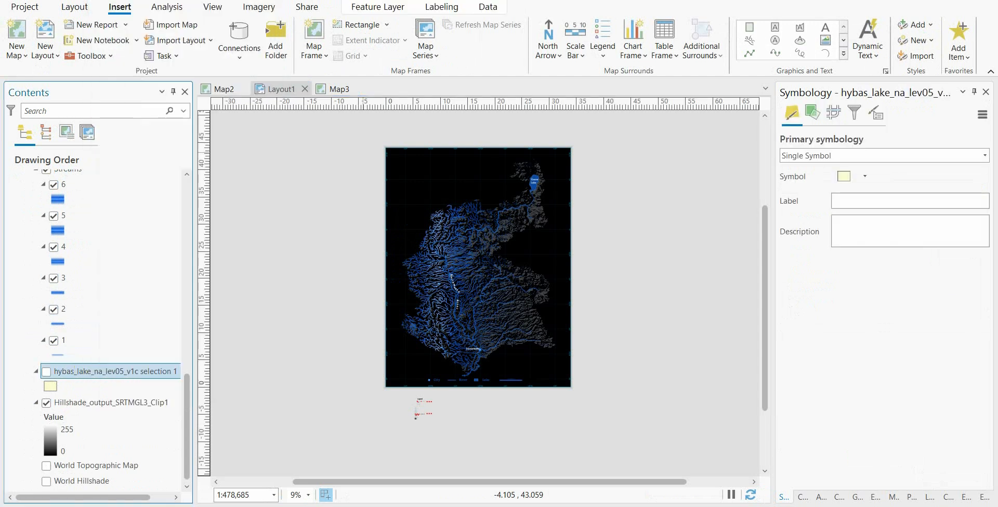
{"action": "left_click", "coordinate": [339, 89]}
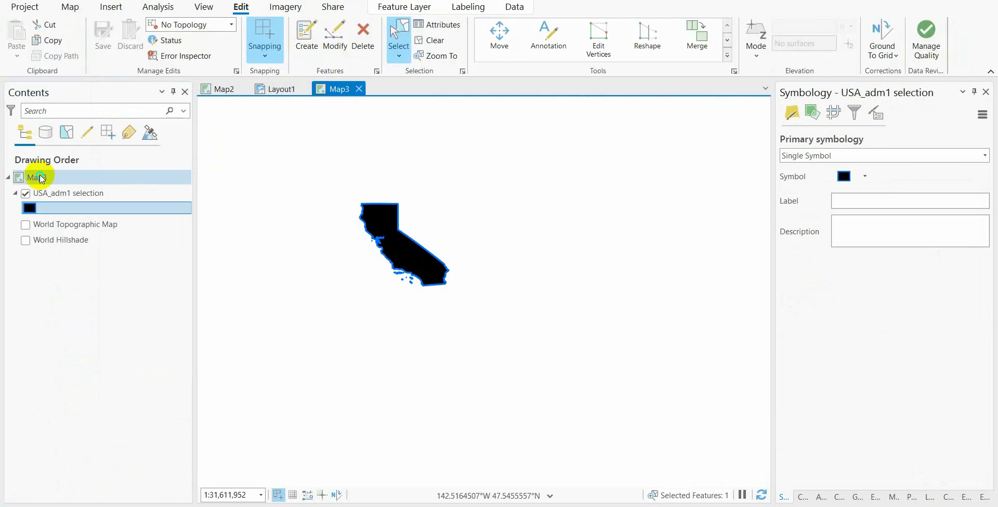
{"action": "right_click", "coordinate": [32, 177]}
{"action": "left_click", "coordinate": [58, 201]}
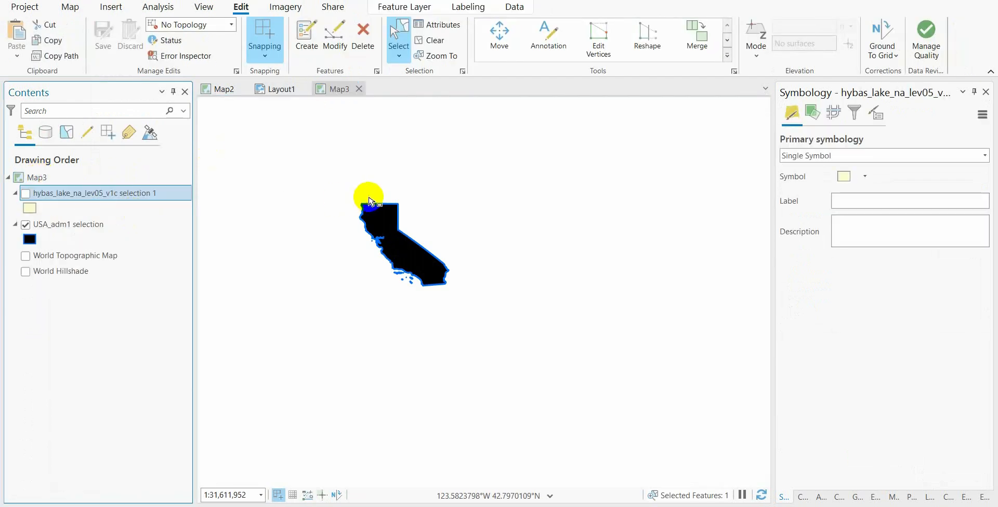
Show the hybas_lake_na_lev05_v1c selection 1 layer and style it with no fill and a bright blue 1 pt outline.
{"action": "left_click", "coordinate": [25, 193]}
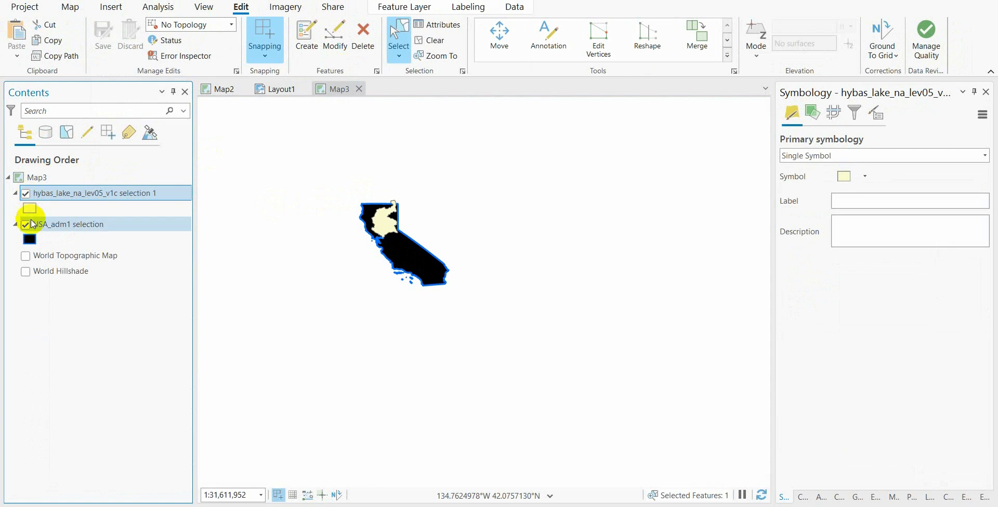
{"action": "left_click", "coordinate": [30, 208]}
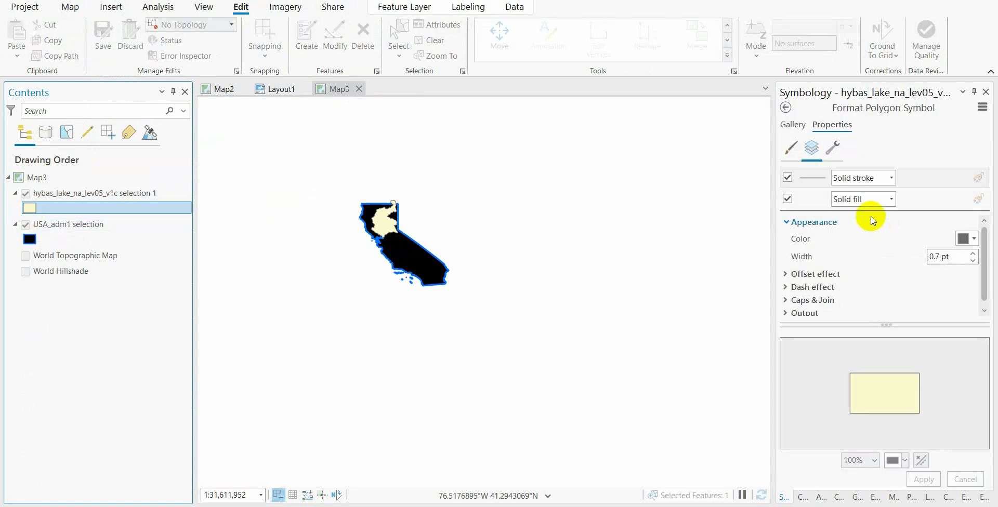
{"action": "left_click", "coordinate": [789, 200]}
{"action": "left_click", "coordinate": [973, 254]}
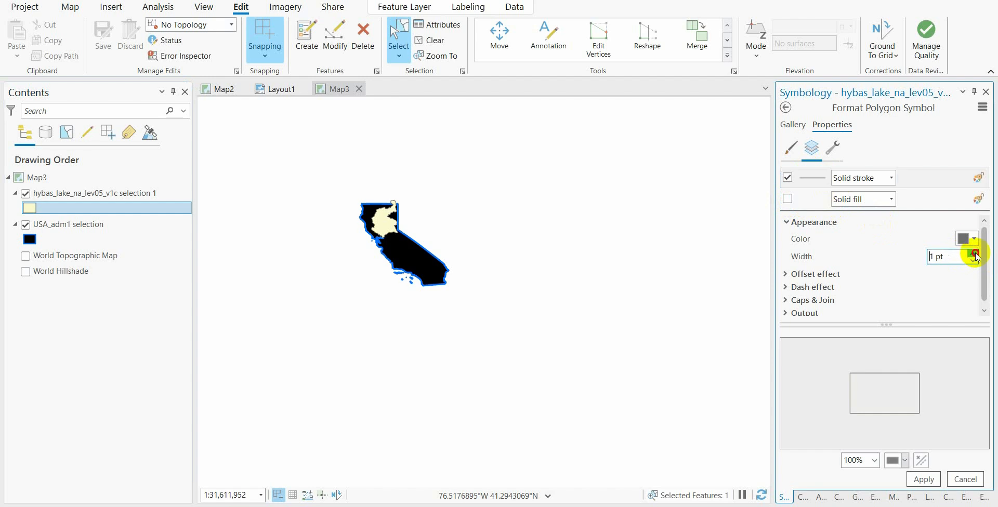
{"action": "left_click", "coordinate": [969, 240]}
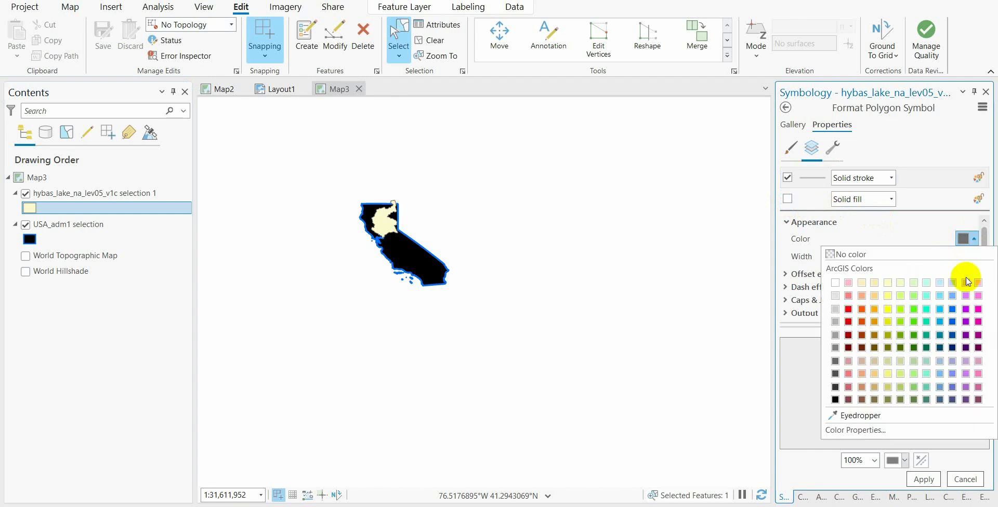
{"action": "left_click", "coordinate": [953, 311]}
{"action": "left_click", "coordinate": [925, 478]}
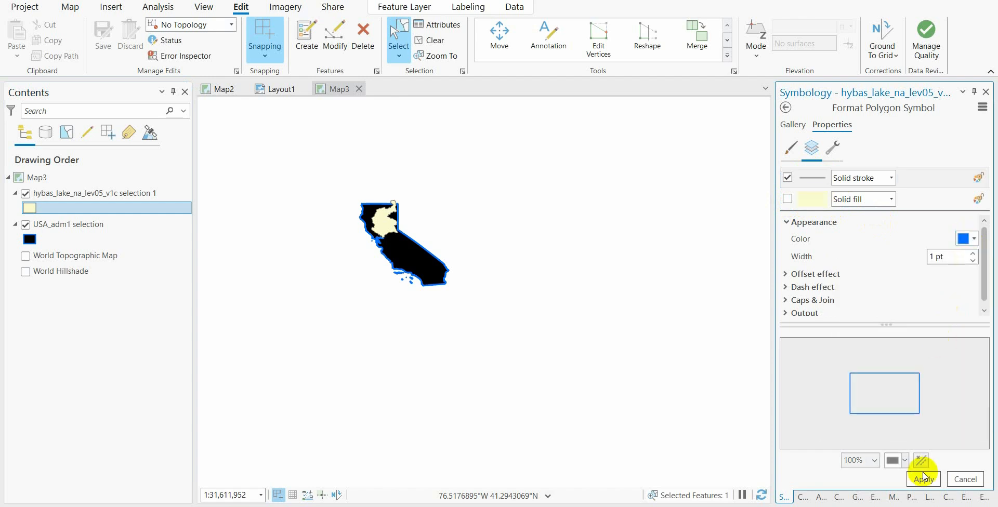
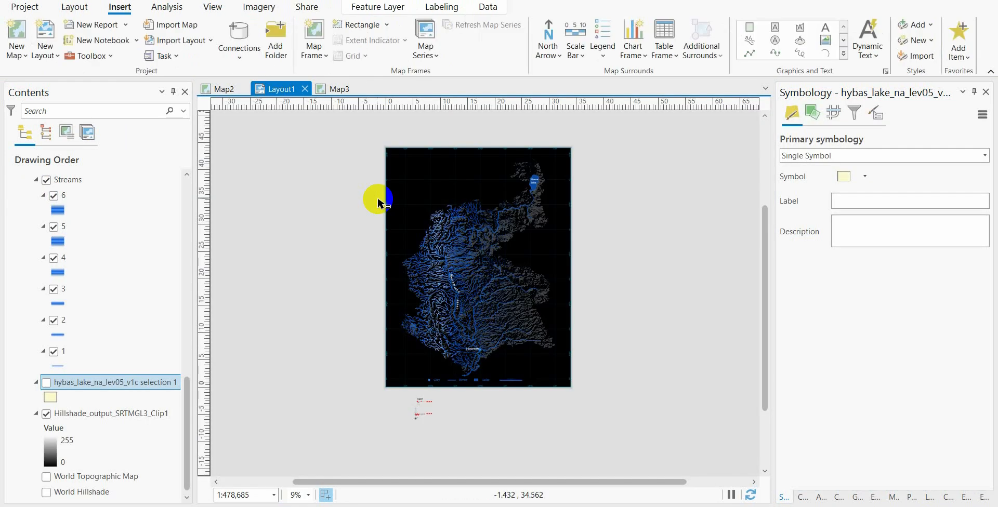
Insert a rectangular map frame of Map3 in the empty upper-left corner of the Layout1 page.
{"action": "left_click", "coordinate": [314, 41]}
{"action": "scroll", "coordinate": [435, 300], "scroll_direction": "down", "scroll_amount": 3}
{"action": "left_click", "coordinate": [441, 337]}
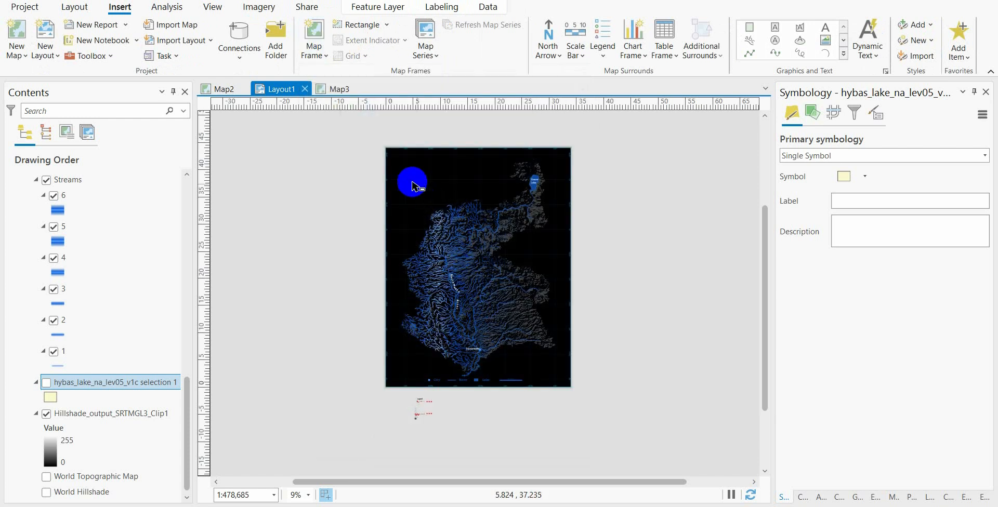
{"action": "scroll", "coordinate": [404, 166], "scroll_direction": "up", "scroll_amount": 3}
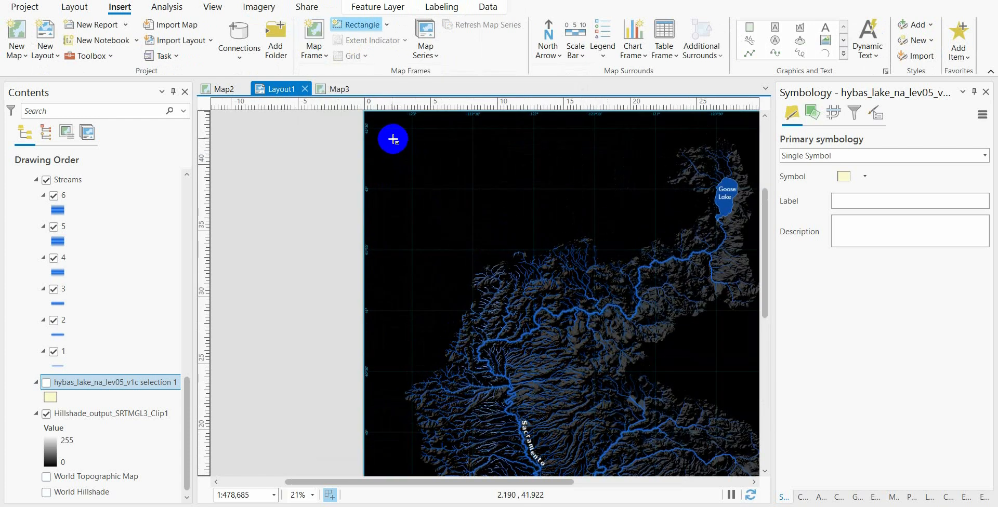
{"action": "left_click_drag", "start_coordinate": [392, 163], "coordinate": [505, 237]}
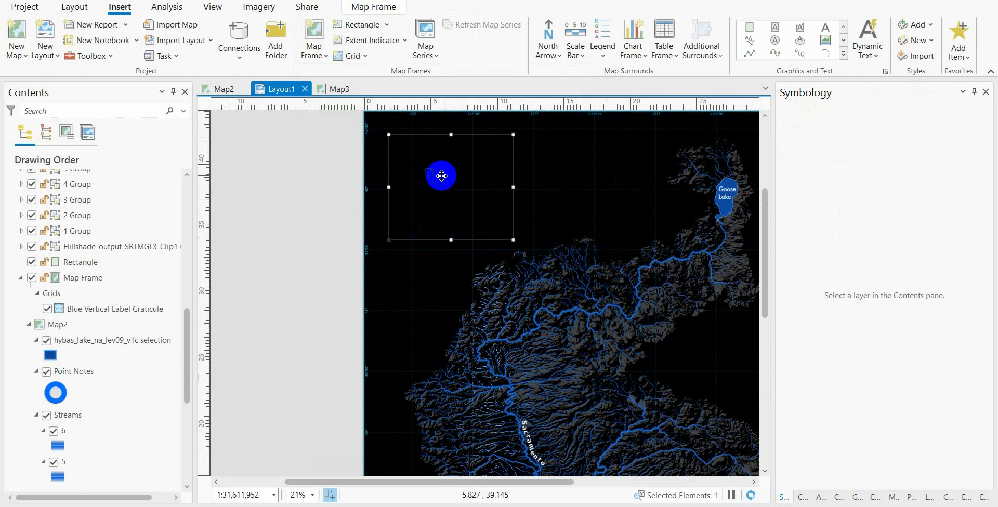
Activate the new Map3 frame, enlarge California within it to a scale of 1:8,286,884, and close the activation.
{"action": "right_click", "coordinate": [443, 181]}
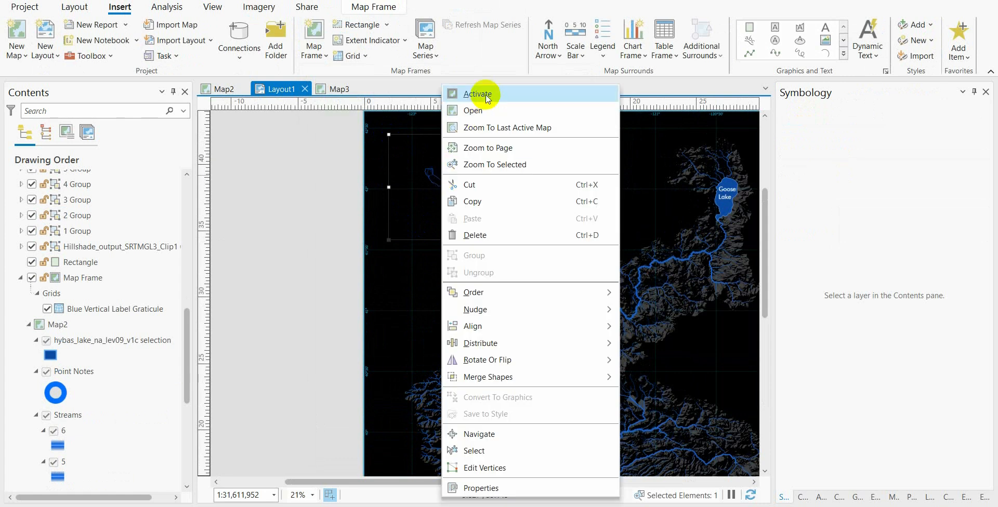
{"action": "left_click", "coordinate": [488, 98]}
{"action": "scroll", "coordinate": [438, 177], "scroll_direction": "up", "scroll_amount": 4}
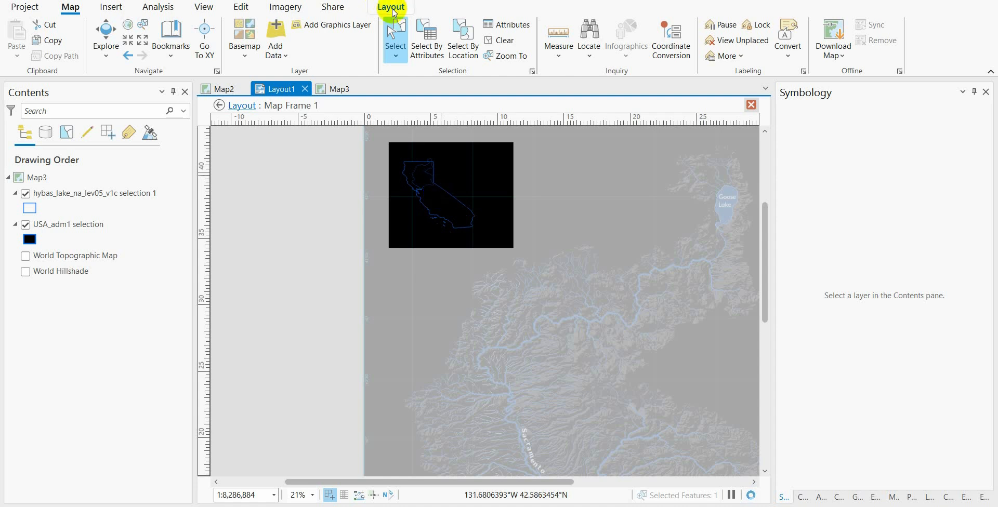
{"action": "left_click", "coordinate": [394, 13]}
{"action": "left_click", "coordinate": [99, 36]}
{"action": "left_click", "coordinate": [380, 198]}
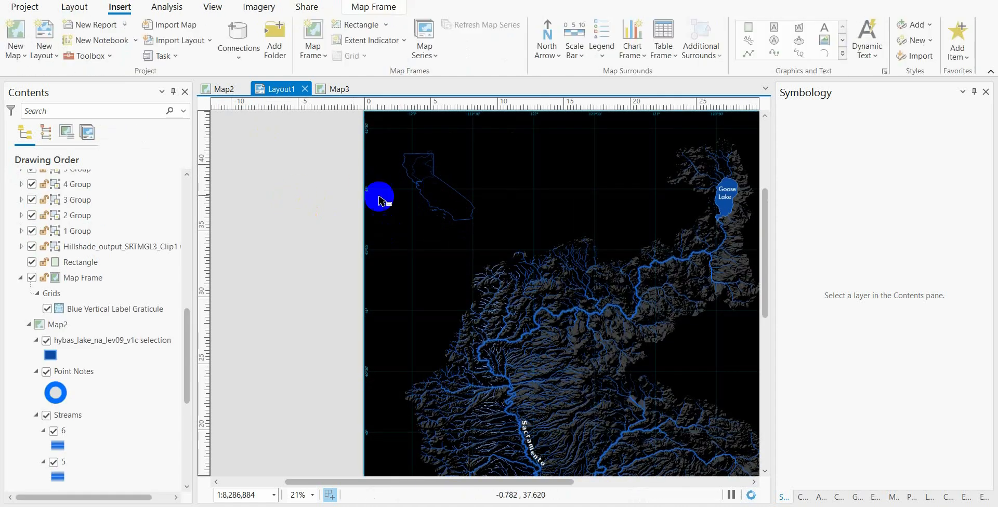
{"action": "scroll", "coordinate": [416, 177], "scroll_direction": "up", "scroll_amount": 4}
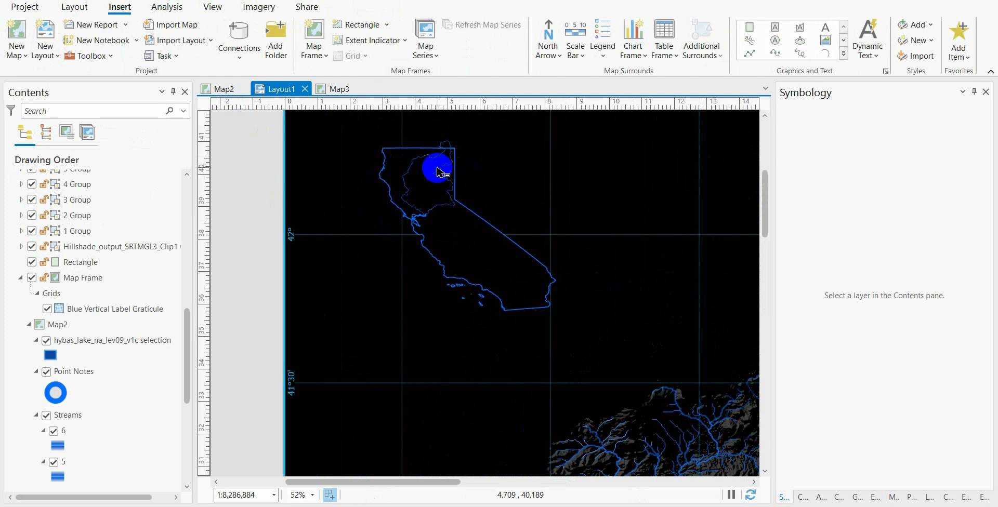
{"action": "scroll", "coordinate": [442, 177], "scroll_direction": "down", "scroll_amount": 5}
Insert a Name of Map dynamic text element in the blank area beside the layout page.
{"action": "left_click_drag", "start_coordinate": [472, 215], "coordinate": [390, 251]}
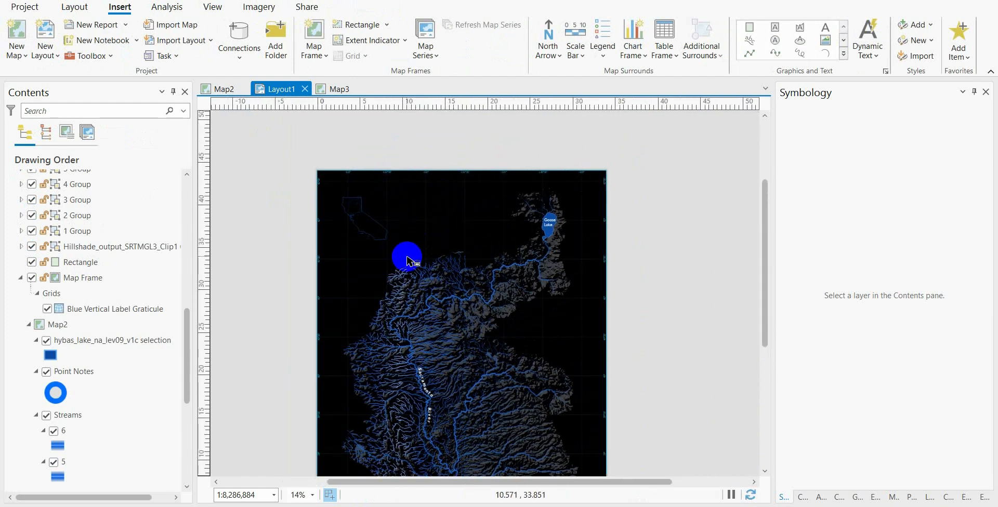
{"action": "left_click_drag", "start_coordinate": [483, 280], "coordinate": [468, 248]}
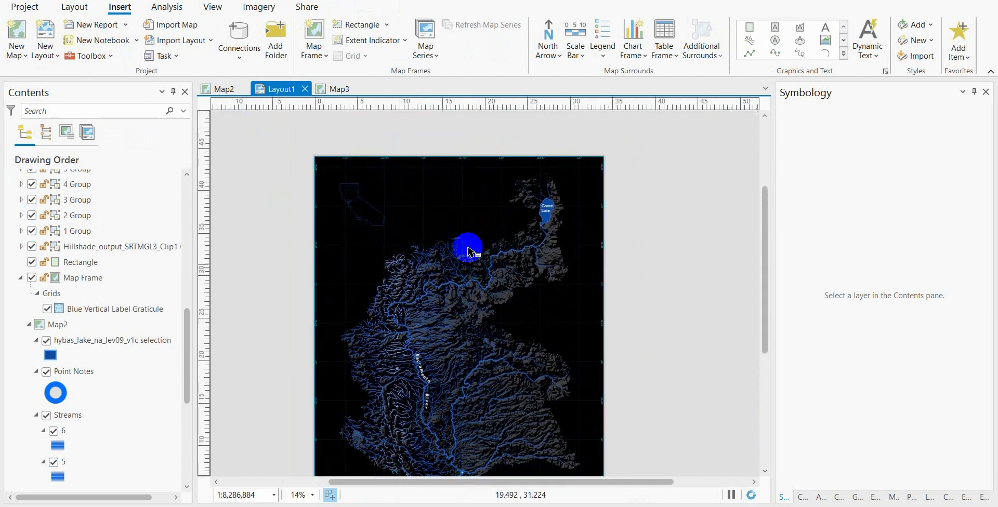
{"action": "left_click", "coordinate": [870, 52]}
{"action": "left_click", "coordinate": [676, 208]}
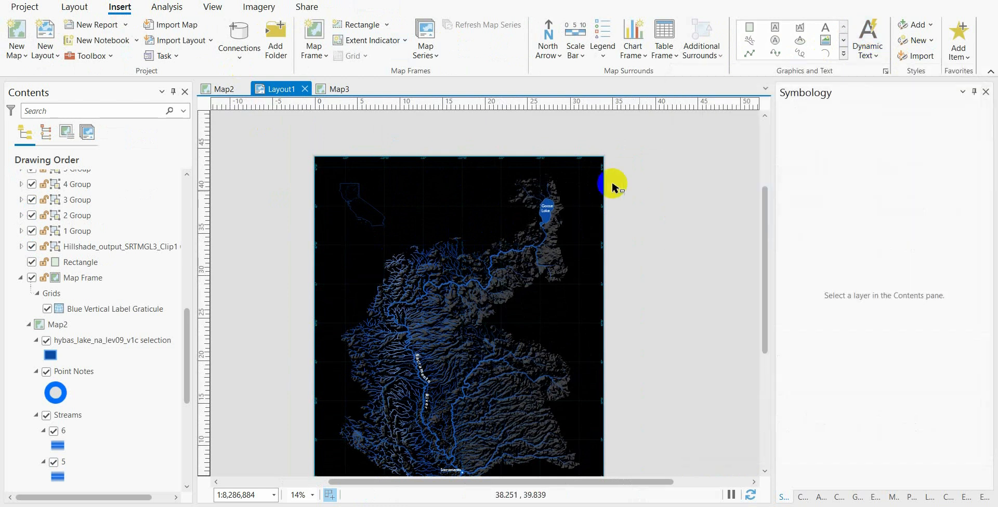
{"action": "left_click_drag", "start_coordinate": [604, 182], "coordinate": [481, 177]}
{"action": "left_click_drag", "start_coordinate": [514, 160], "coordinate": [703, 324]}
Format the new text element with the Sitka Small font, a size of 150 pt and a bright blue colour.
{"action": "left_click", "coordinate": [828, 130]}
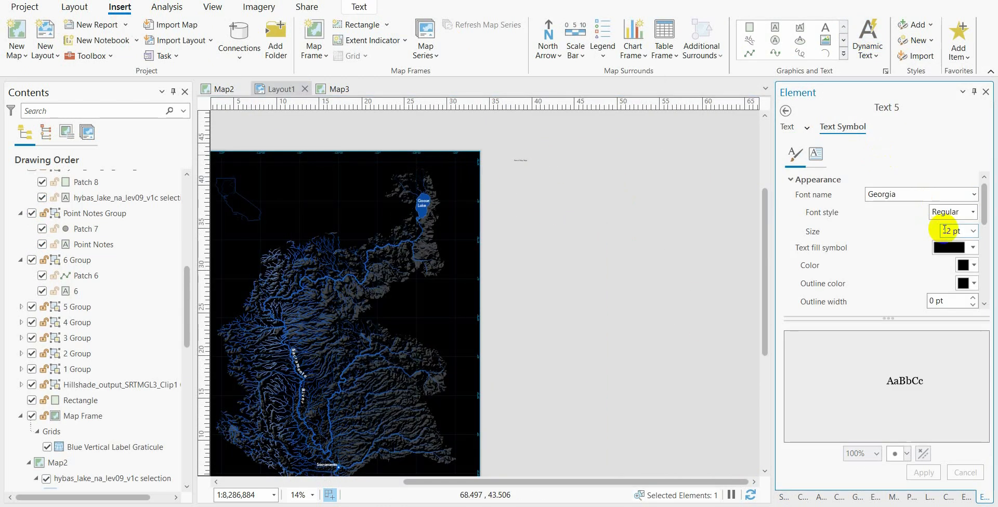
{"action": "left_click_drag", "start_coordinate": [960, 231], "coordinate": [924, 233]}
{"action": "type", "text": "150"}
{"action": "left_click", "coordinate": [967, 265]}
{"action": "left_click", "coordinate": [953, 336]}
{"action": "left_click", "coordinate": [973, 195]}
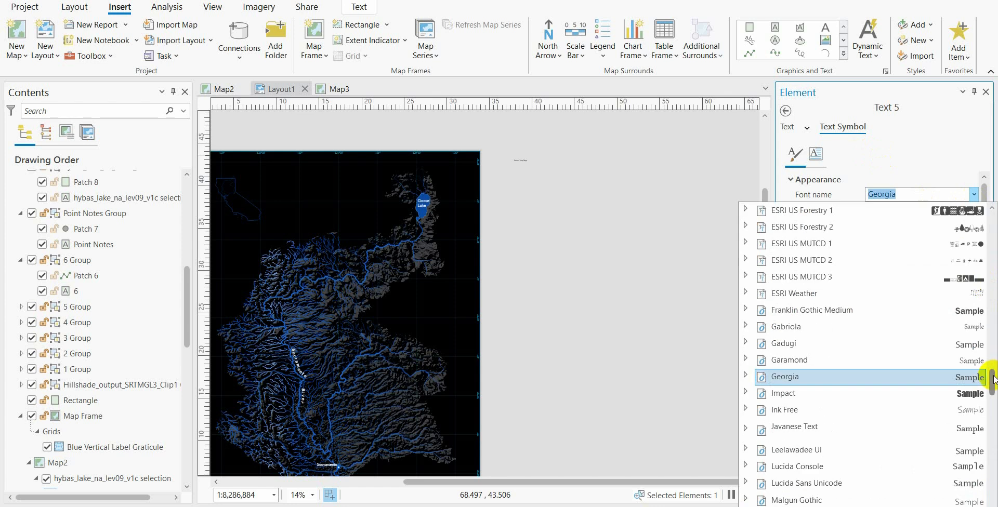
{"action": "left_click_drag", "start_coordinate": [992, 378], "coordinate": [992, 431]}
{"action": "left_click", "coordinate": [934, 314]}
{"action": "left_click", "coordinate": [925, 472]}
Replace the text element's content with "Sacramento" and move it onto the page above the California locator map.
{"action": "double_click", "coordinate": [578, 163]}
{"action": "type", "text": "Sacramento"}
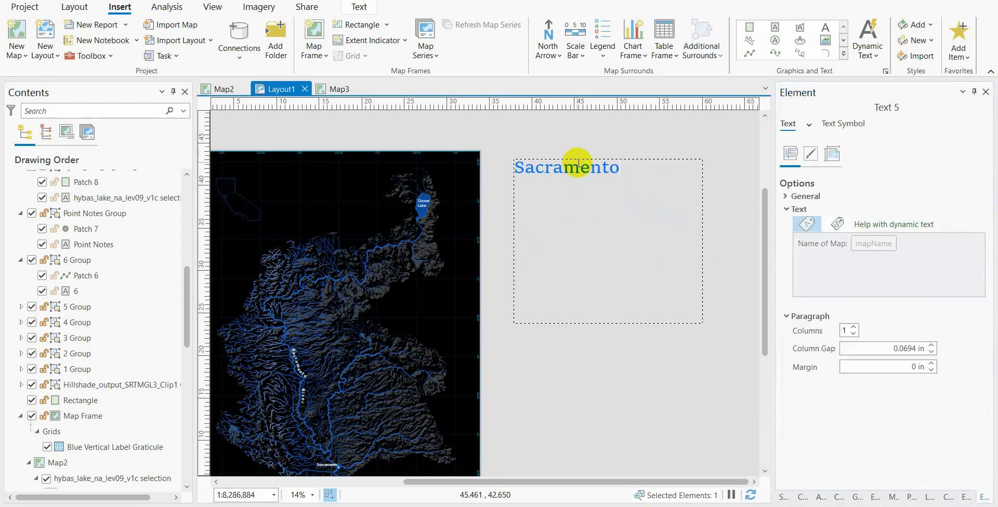
{"action": "left_click", "coordinate": [566, 124]}
{"action": "left_click_drag", "start_coordinate": [588, 174], "coordinate": [404, 192]}
{"action": "scroll", "coordinate": [366, 187], "scroll_direction": "up", "scroll_amount": 5}
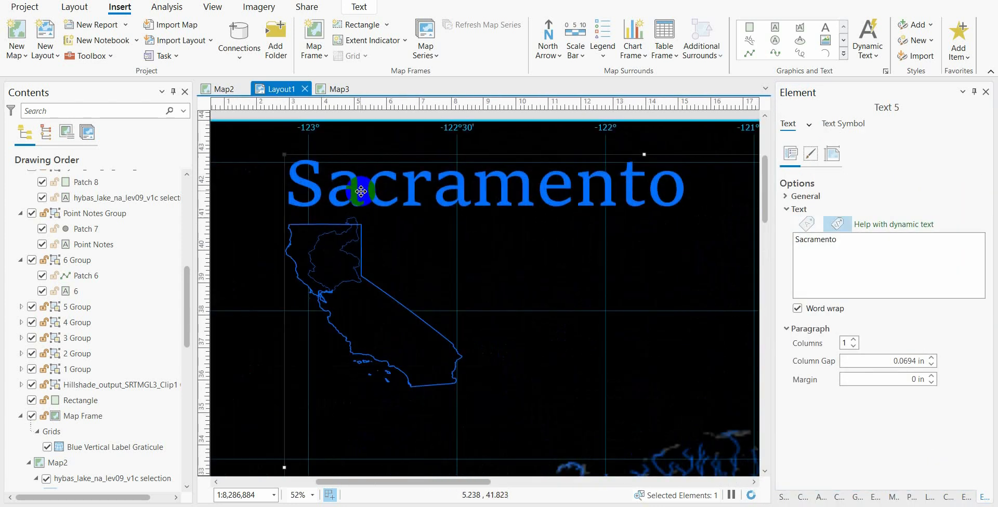
{"action": "scroll", "coordinate": [487, 202], "scroll_direction": "down", "scroll_amount": 4}
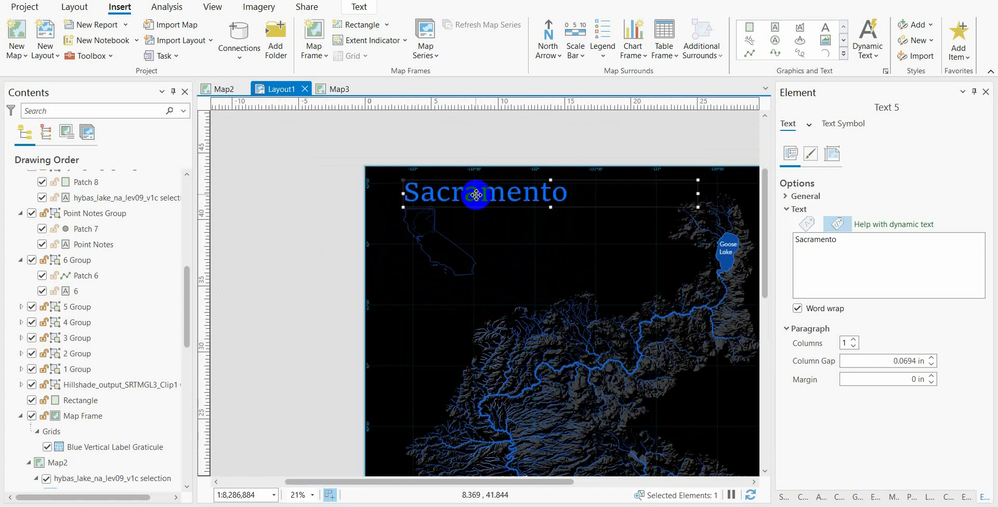
Duplicate the Sacramento title just below itself and change the copy's text to "River basin".
{"action": "left_click_drag", "start_coordinate": [478, 199], "coordinate": [592, 222]}
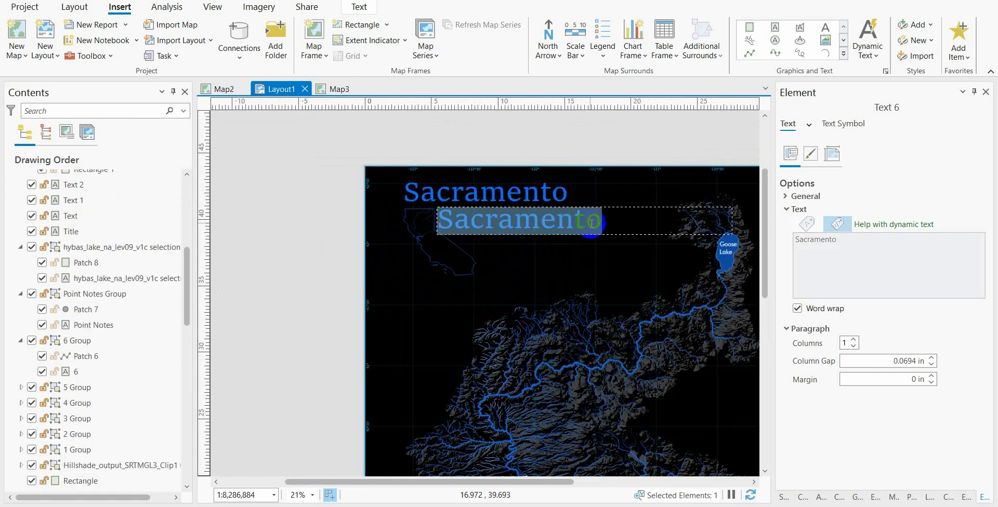
{"action": "type", "text": "R"}
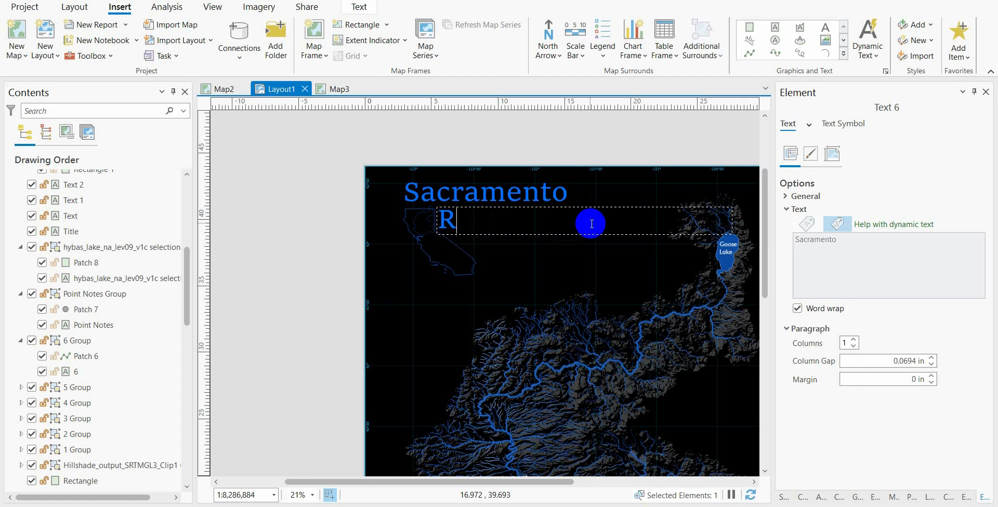
{"action": "type", "text": "iver basin"}
Set the "River basin" text size to 100 pt and place it under the Sacramento title.
{"action": "left_click", "coordinate": [844, 124]}
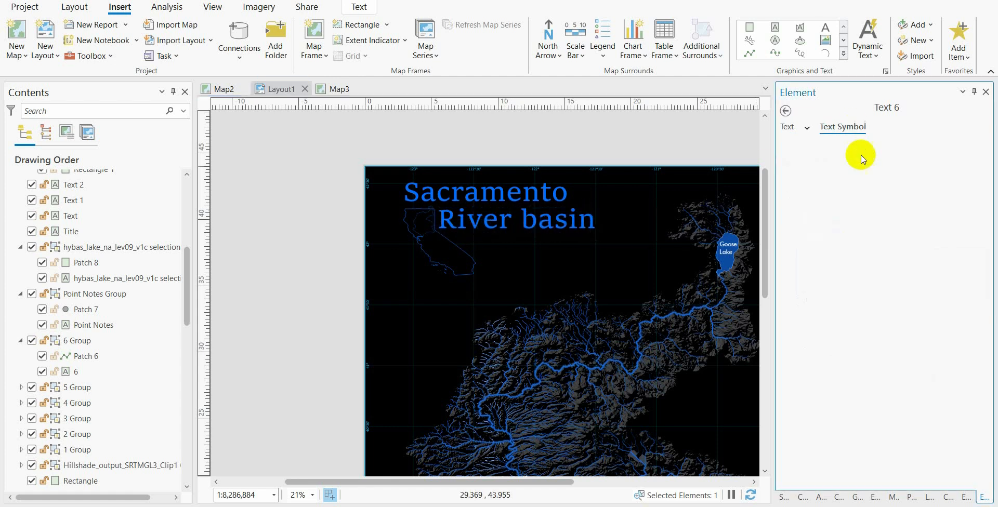
{"action": "left_click", "coordinate": [966, 231]}
{"action": "type", "text": "100"}
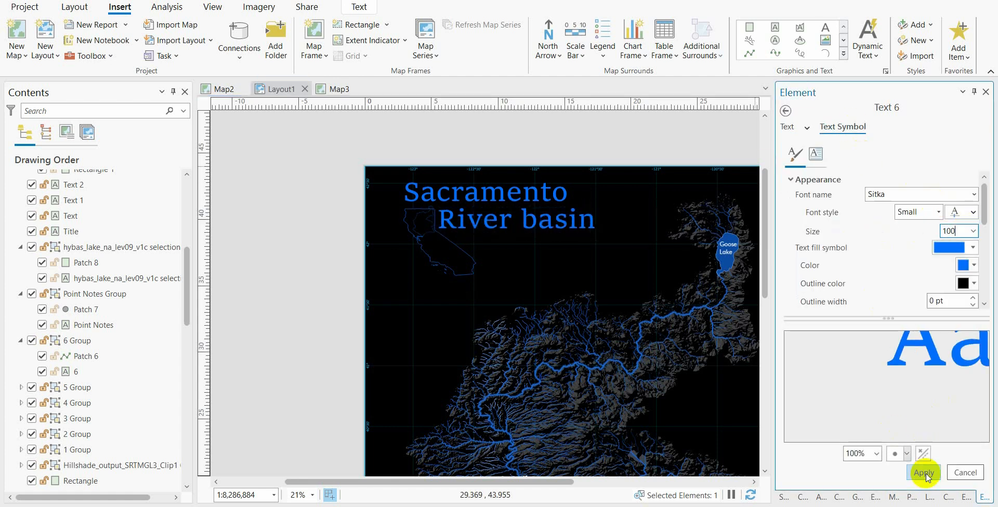
{"action": "left_click", "coordinate": [924, 472]}
{"action": "left_click", "coordinate": [499, 218]}
{"action": "left_click", "coordinate": [541, 272]}
Duplicate the "River basin" text below itself and change the copy's text to "(California)".
{"action": "scroll", "coordinate": [499, 220], "scroll_direction": "up", "scroll_amount": 2}
{"action": "left_click", "coordinate": [467, 213]}
{"action": "left_click_drag", "start_coordinate": [468, 215], "coordinate": [497, 244]}
{"action": "right_click", "coordinate": [511, 230]}
{"action": "left_click", "coordinate": [546, 183]}
{"action": "double_click", "coordinate": [498, 244]}
{"action": "type", "text": "(California)"}
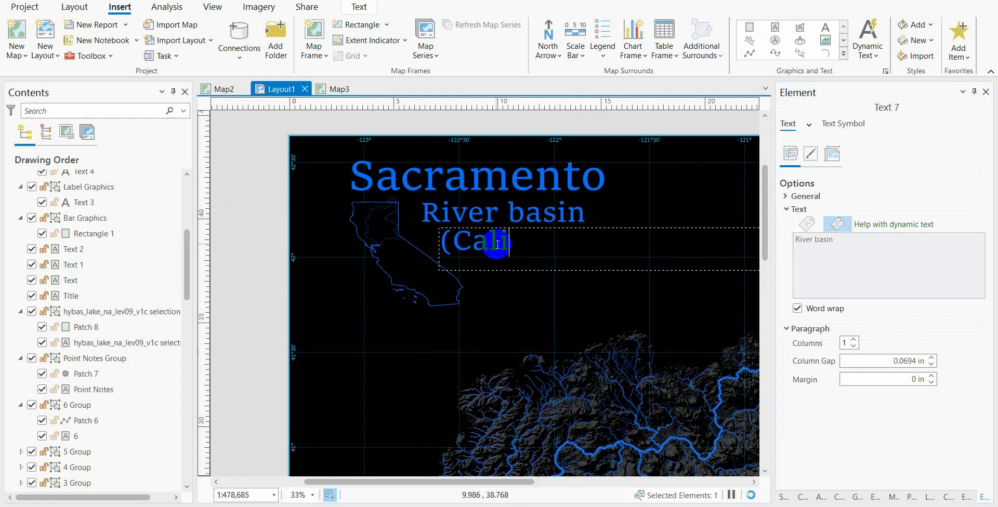
Set the "(California)" text size to 40 pt and centre it beneath the "River basin" line.
{"action": "left_click", "coordinate": [844, 126]}
{"action": "left_click_drag", "start_coordinate": [966, 234], "coordinate": [907, 223]}
{"action": "type", "text": "40"}
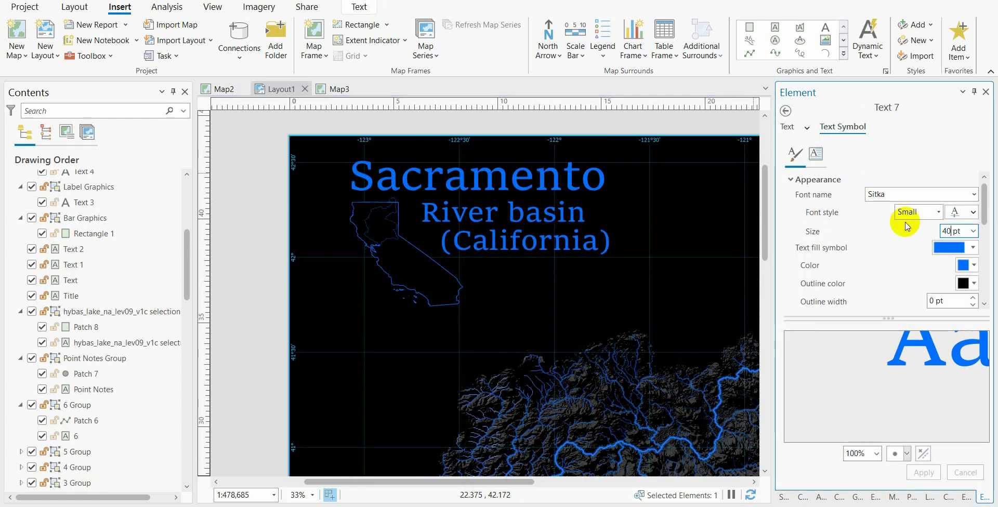
{"action": "left_click", "coordinate": [924, 473]}
{"action": "scroll", "coordinate": [492, 223], "scroll_direction": "up", "scroll_amount": 2}
{"action": "left_click_drag", "start_coordinate": [481, 239], "coordinate": [426, 237]}
{"action": "scroll", "coordinate": [522, 243], "scroll_direction": "down", "scroll_amount": 4}
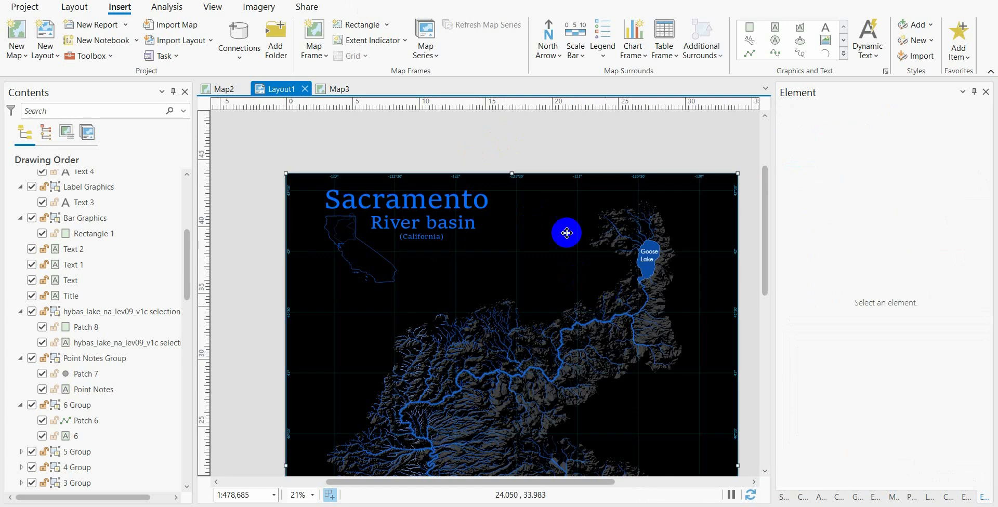
Insert a north arrow for the main map frame to the right of the Sacramento title.
{"action": "left_click", "coordinate": [566, 232]}
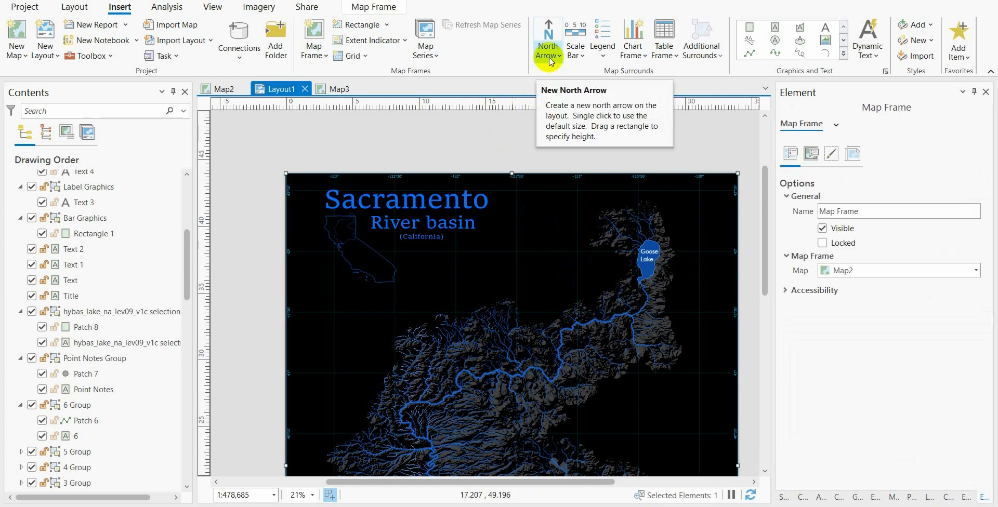
{"action": "left_click", "coordinate": [552, 62]}
{"action": "left_click", "coordinate": [552, 119]}
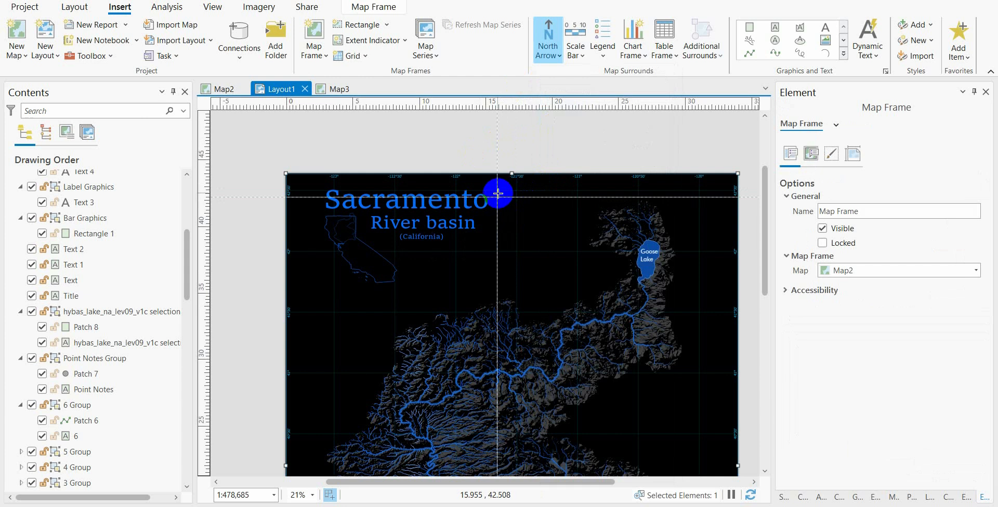
{"action": "mouse_move", "coordinate": [504, 197]}
{"action": "left_mouse_down"}
{"action": "mouse_move", "coordinate": [525, 218]}
{"action": "mouse_move", "coordinate": [525, 241]}
{"action": "left_mouse_up"}
{"action": "left_click", "coordinate": [798, 186]}
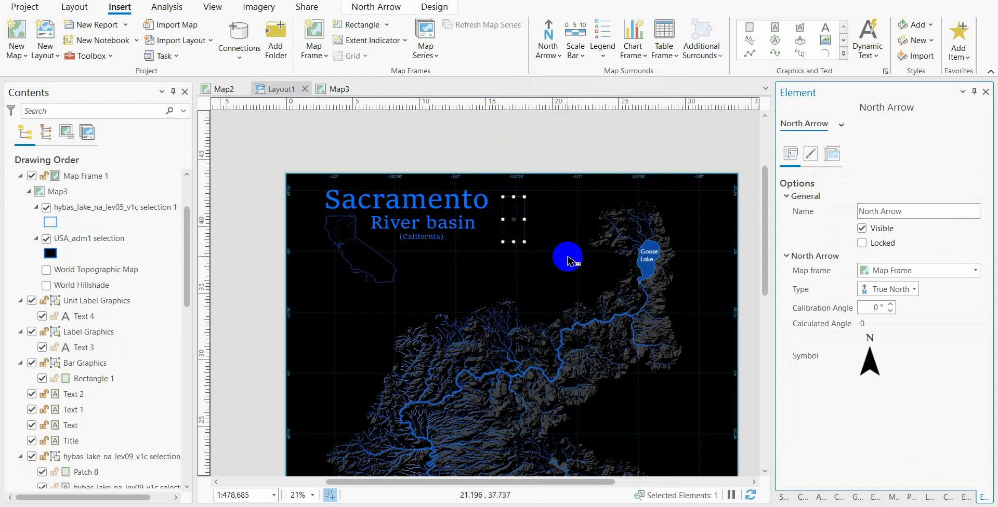
Change the north arrow's symbol colour to bright blue and check the whole layout page.
{"action": "left_click", "coordinate": [876, 373]}
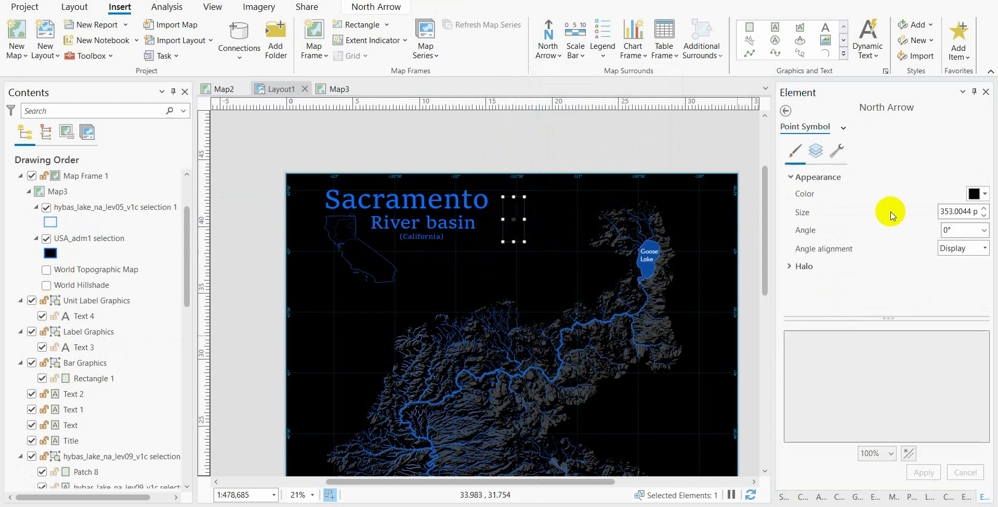
{"action": "left_click", "coordinate": [975, 193]}
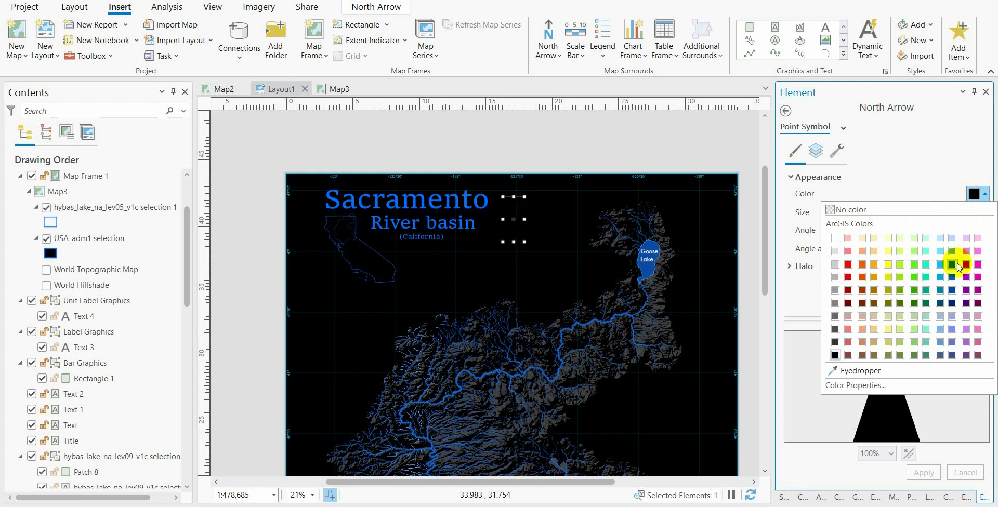
{"action": "left_click", "coordinate": [949, 265]}
{"action": "left_click", "coordinate": [921, 474]}
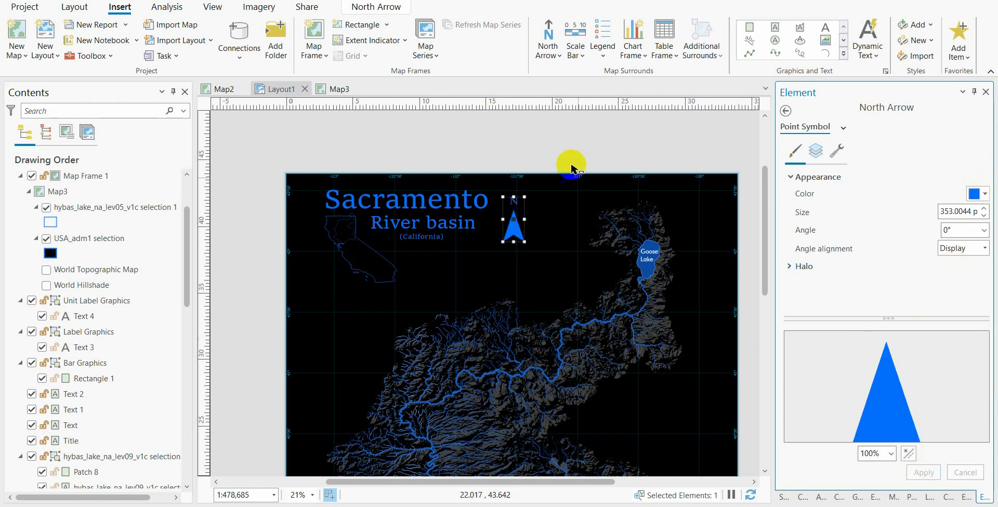
{"action": "left_click", "coordinate": [572, 155]}
{"action": "scroll", "coordinate": [508, 196], "scroll_direction": "down", "scroll_amount": 5}
{"action": "scroll", "coordinate": [505, 196], "scroll_direction": "up", "scroll_amount": 3}
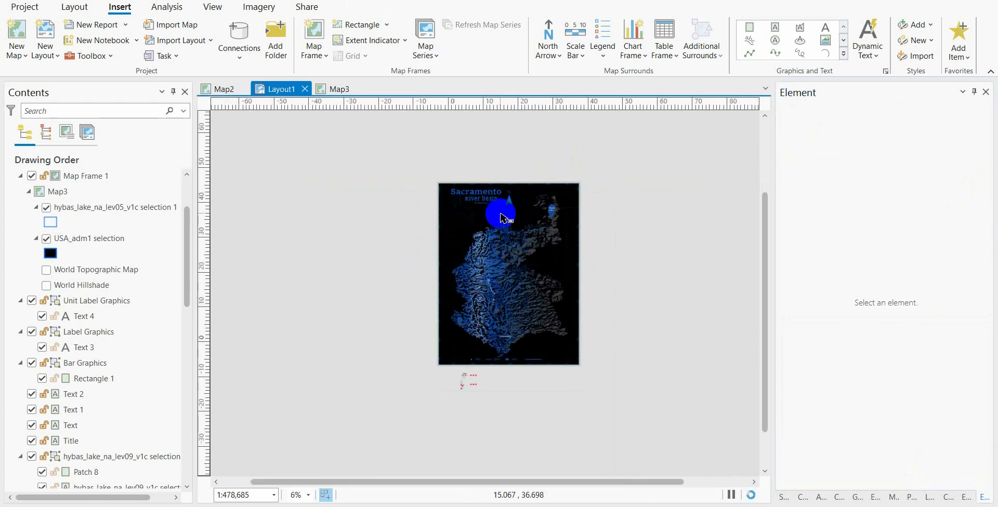